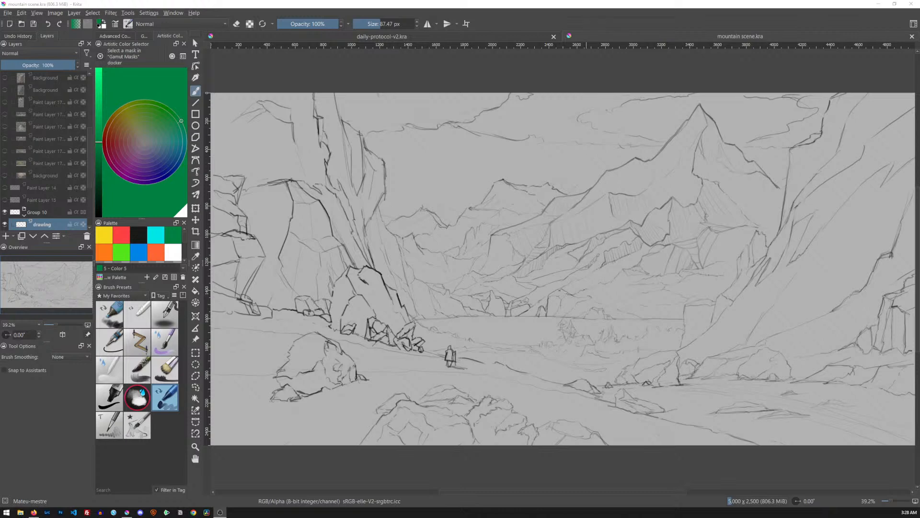
# - Try a black test stroke on the sketch with the Chris Writing brush, and undo it
pyautogui.click(138, 234)
pyautogui.click(115, 342)
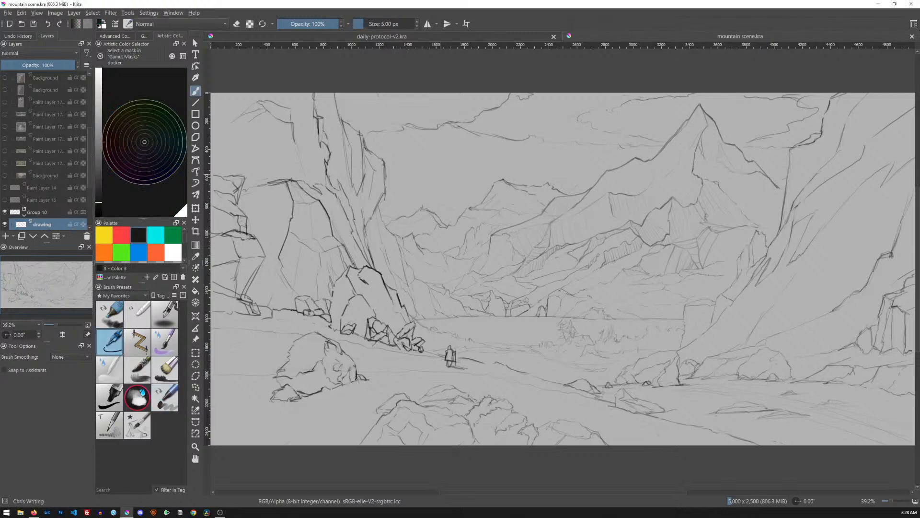
pyautogui.moveTo(440, 168); pyautogui.dragTo(459, 182)
pyautogui.keyDown('ctrl'); pyautogui.click(461, 175); pyautogui.keyUp('ctrl')
pyautogui.hotkey('ctrl', 'z')
pyautogui.hotkey('alt', 'Tab')
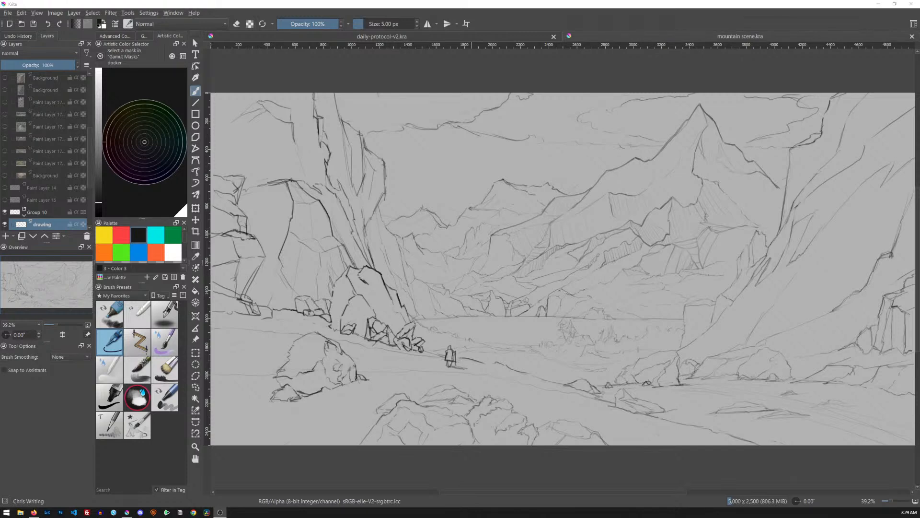
# - Add a new paint layer directly beneath the drawing layer in Group 10
pyautogui.scroll(-4, 89, 182)
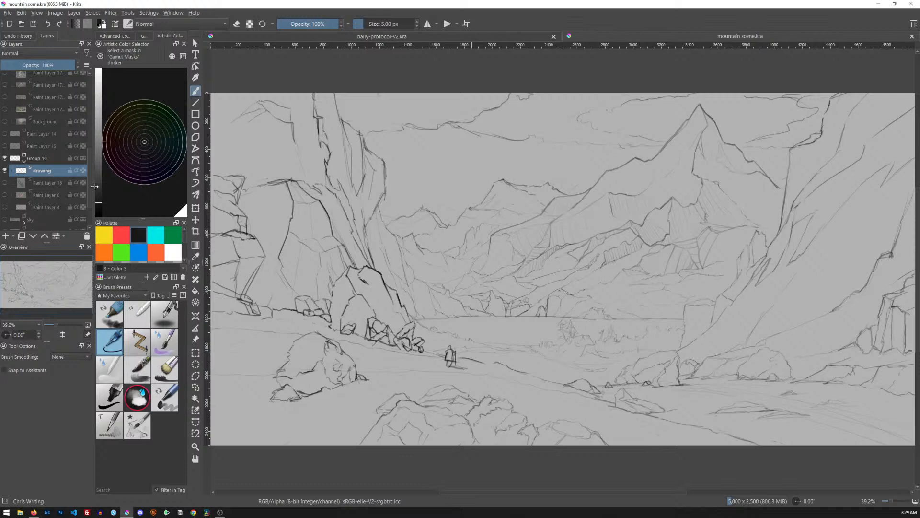
pyautogui.click(66, 186)
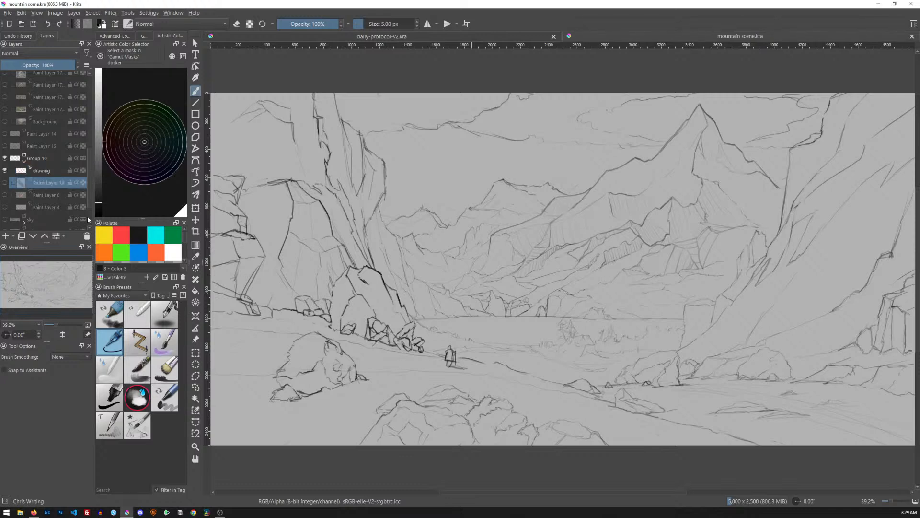
pyautogui.press('Insert')
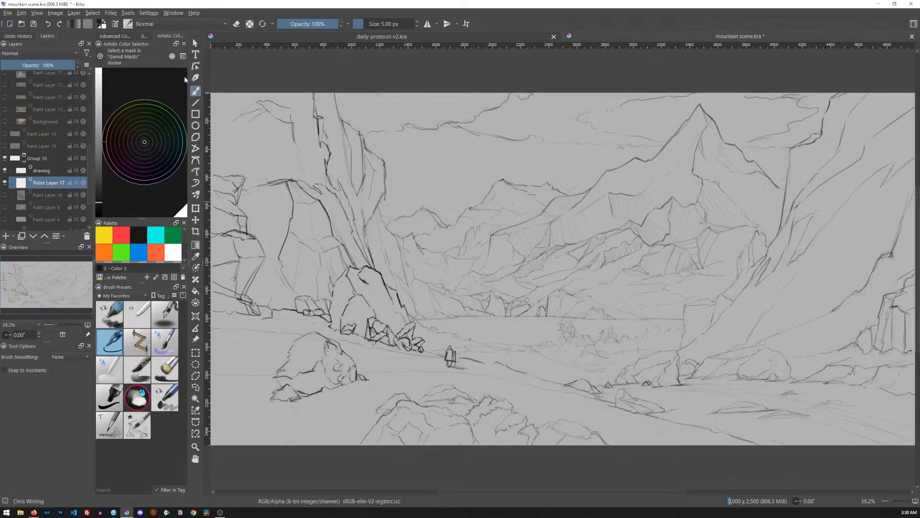
# - Switch the Artistic Color Selector's lightness scale from continuous to discrete and set it to 9 steps
pyautogui.click(172, 56)
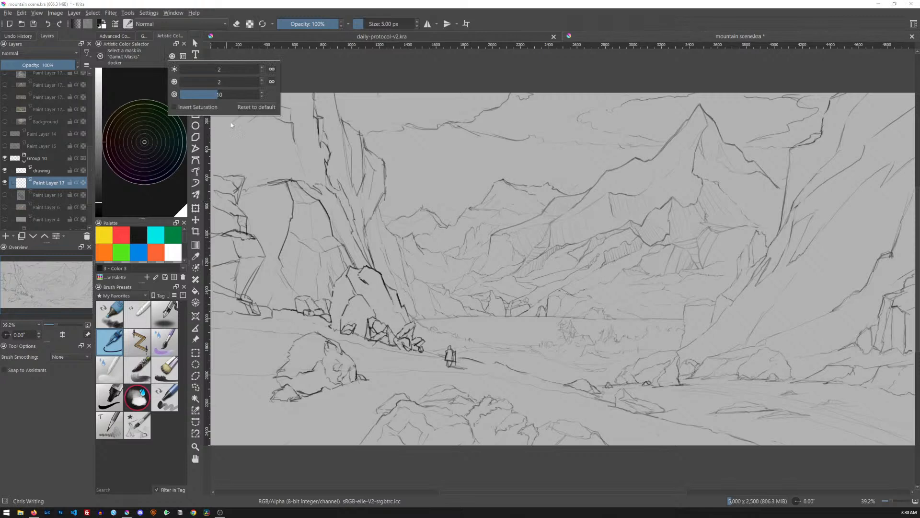
pyautogui.click(262, 69)
pyautogui.click(272, 70)
pyautogui.click(261, 68)
pyautogui.click(261, 68)
pyautogui.click(261, 69)
pyautogui.click(261, 68)
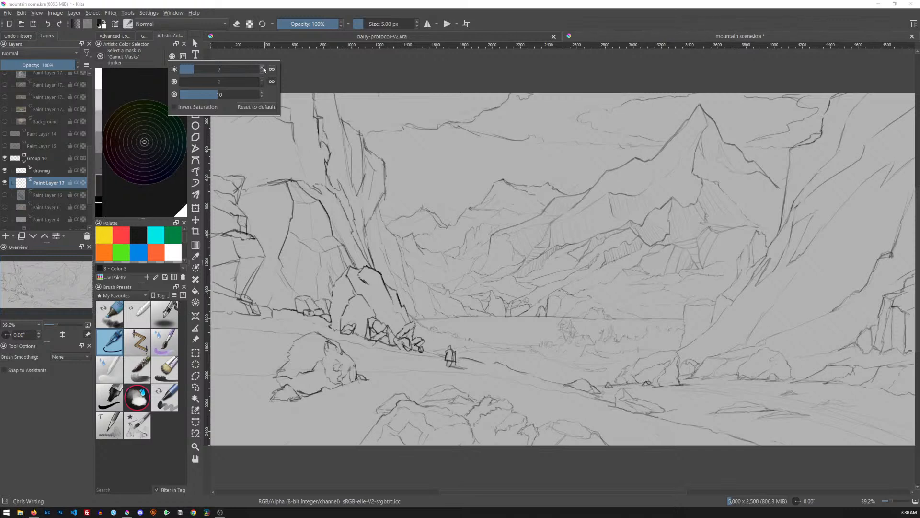
pyautogui.click(262, 69)
pyautogui.click(262, 68)
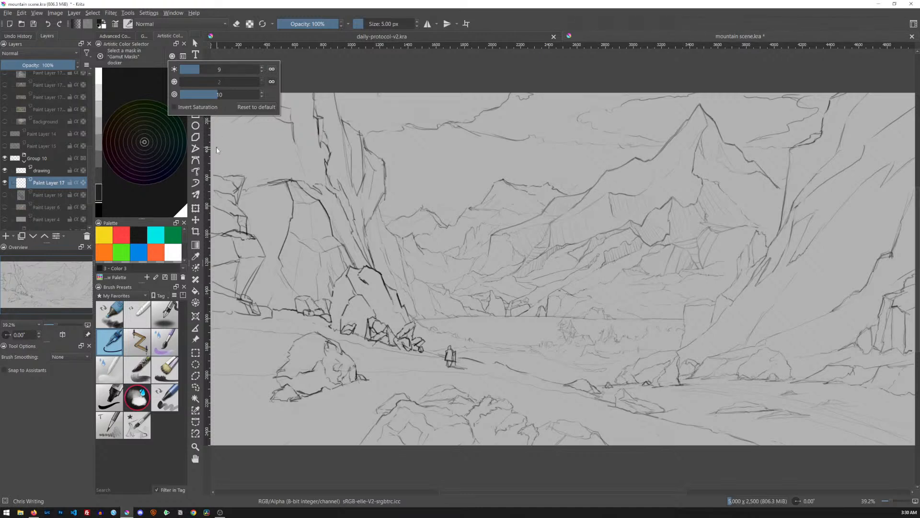
# - Sample the lightness steps, settle on the second-darkest grey as painting colour, and choose the Bristles-5 Flat brush
pyautogui.click(98, 211)
pyautogui.click(98, 79)
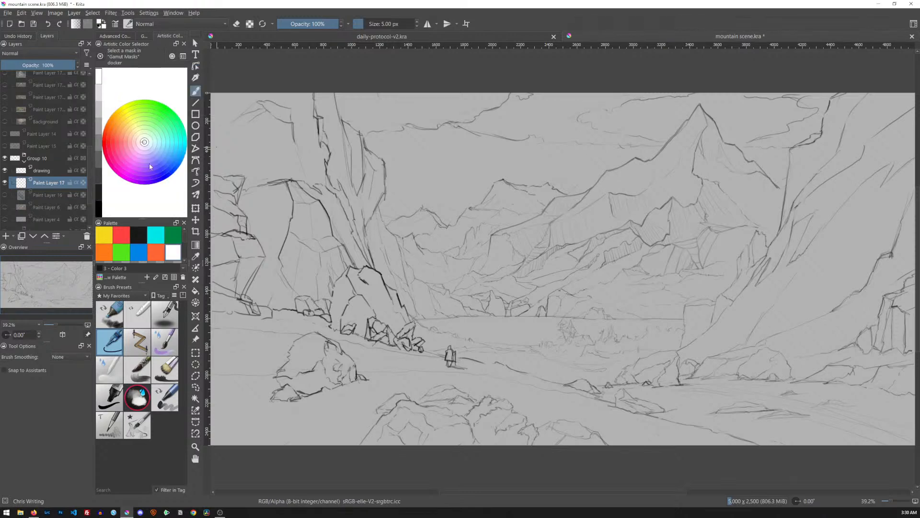
pyautogui.moveTo(99, 139); pyautogui.dragTo(100, 127)
pyautogui.click(138, 235)
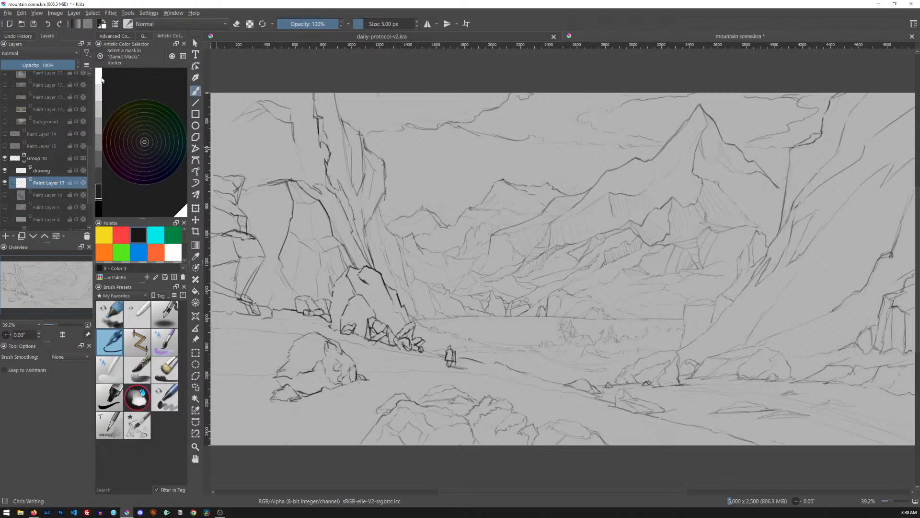
pyautogui.click(100, 78)
pyautogui.click(98, 196)
pyautogui.click(165, 370)
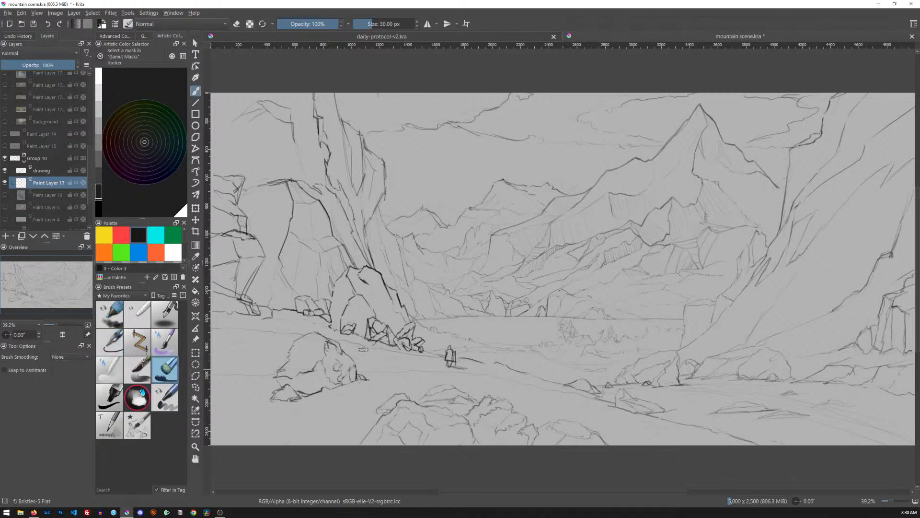
# - Enlarge the brush to about 121 px, try broad strokes over the mountain slopes, and undo them
pyautogui.moveTo(580, 308); pyautogui.dragTo(621, 308)
pyautogui.moveTo(559, 322)
pyautogui.mouseDown()
pyautogui.moveTo(598, 248)
pyautogui.moveTo(666, 217)
pyautogui.moveTo(687, 323)
pyautogui.mouseUp()
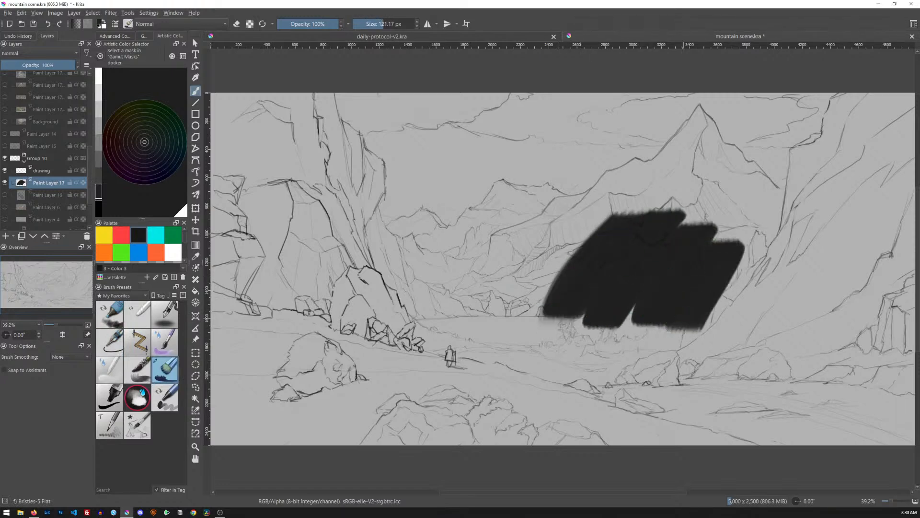
pyautogui.hotkey('ctrl', 'z')
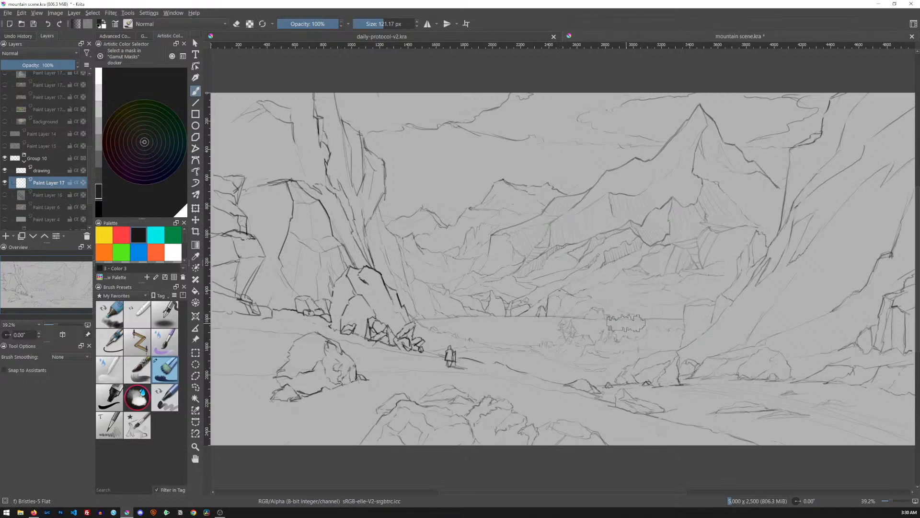
# - Switch to the canvas-only view and paint the upper edge of the right-hand cliff with broad near-black strokes
pyautogui.press('Tab')
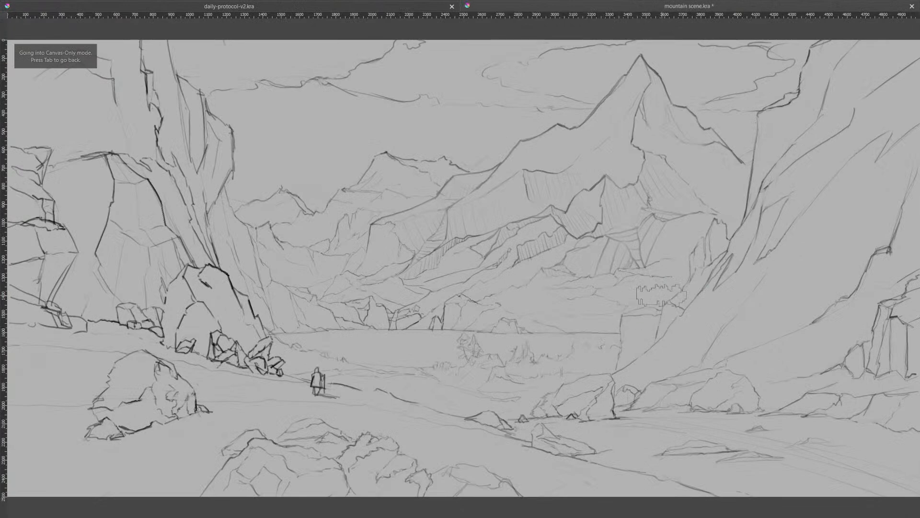
pyautogui.scroll(-2, 653, 306)
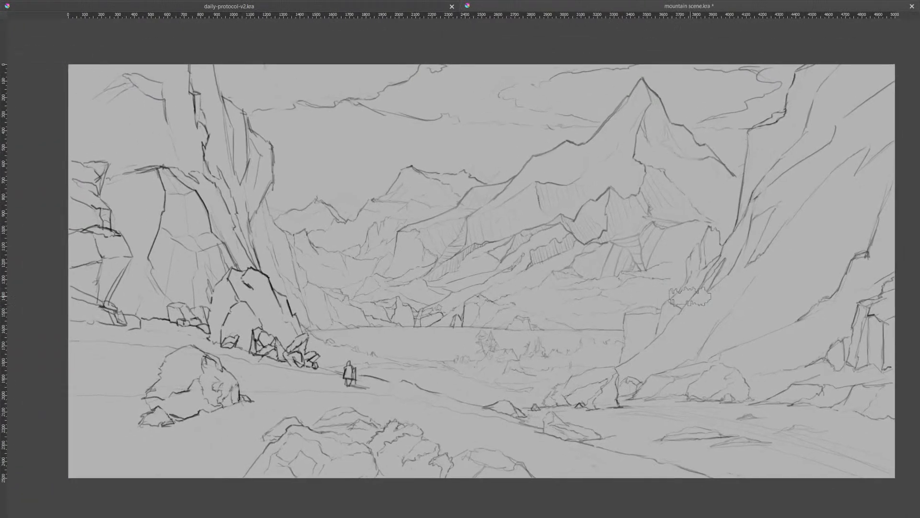
pyautogui.moveTo(751, 304); pyautogui.dragTo(701, 295)
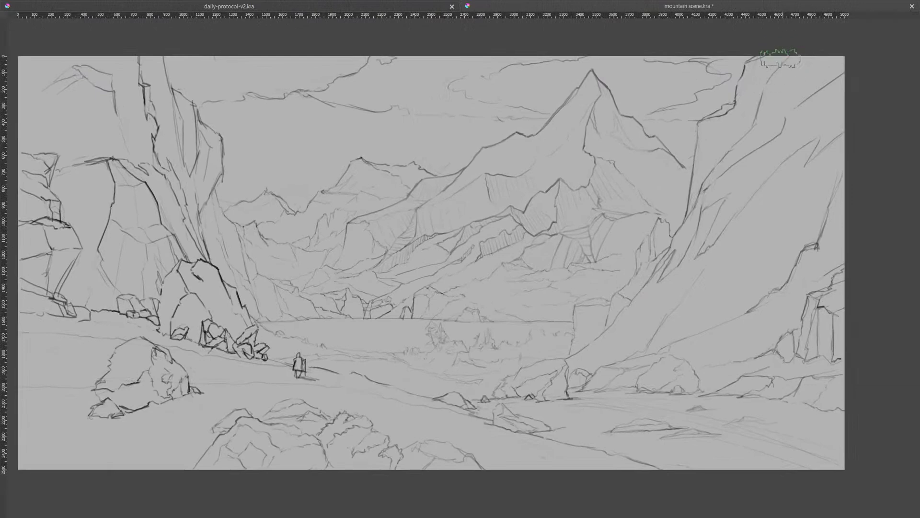
pyautogui.moveTo(782, 57)
pyautogui.mouseDown()
pyautogui.moveTo(708, 153)
pyautogui.moveTo(683, 287)
pyautogui.mouseUp()
pyautogui.moveTo(694, 243)
pyautogui.mouseDown()
pyautogui.moveTo(678, 260)
pyautogui.moveTo(677, 231)
pyautogui.moveTo(668, 255)
pyautogui.moveTo(683, 263)
pyautogui.mouseUp()
# - Reduce the brush size and paint the cliff's lower edge down to the small rocks beside the path
pyautogui.press('[')
pyautogui.press('[')
pyautogui.press('[')
pyautogui.press('[')
pyautogui.press('[')
pyautogui.press('[')
pyautogui.moveTo(661, 222)
pyautogui.mouseDown()
pyautogui.moveTo(673, 243)
pyautogui.moveTo(654, 238)
pyautogui.moveTo(655, 246)
pyautogui.moveTo(659, 229)
pyautogui.moveTo(642, 251)
pyautogui.moveTo(654, 244)
pyautogui.moveTo(650, 306)
pyautogui.mouseUp()
pyautogui.moveTo(644, 270)
pyautogui.mouseDown()
pyautogui.moveTo(623, 293)
pyautogui.moveTo(608, 349)
pyautogui.mouseUp()
pyautogui.moveTo(603, 301)
pyautogui.mouseDown()
pyautogui.moveTo(579, 310)
pyautogui.moveTo(578, 339)
pyautogui.moveTo(590, 349)
pyautogui.moveTo(578, 342)
pyautogui.moveTo(573, 365)
pyautogui.moveTo(531, 367)
pyautogui.moveTo(487, 403)
pyautogui.moveTo(438, 398)
pyautogui.mouseUp()
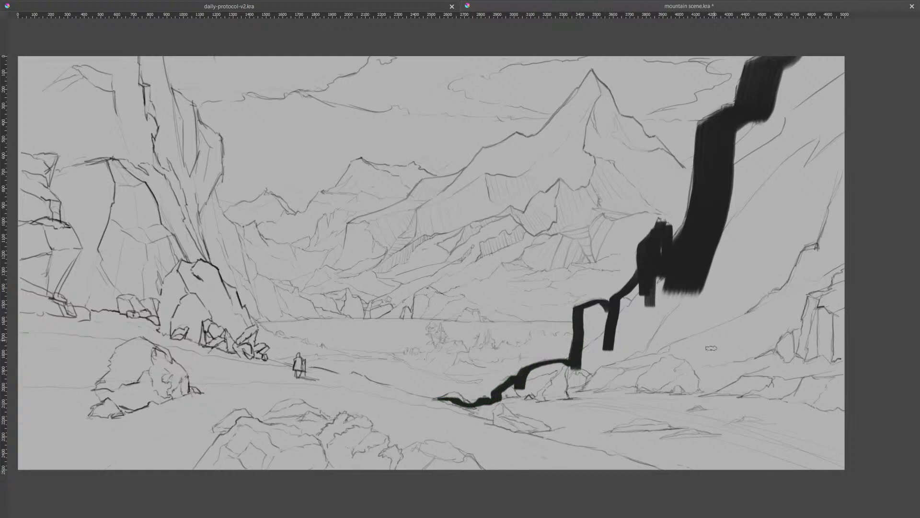
# - Close the outline along the path, canvas edge and upper corner, and fill the enclosed area with near-black
pyautogui.moveTo(458, 403); pyautogui.dragTo(729, 487)
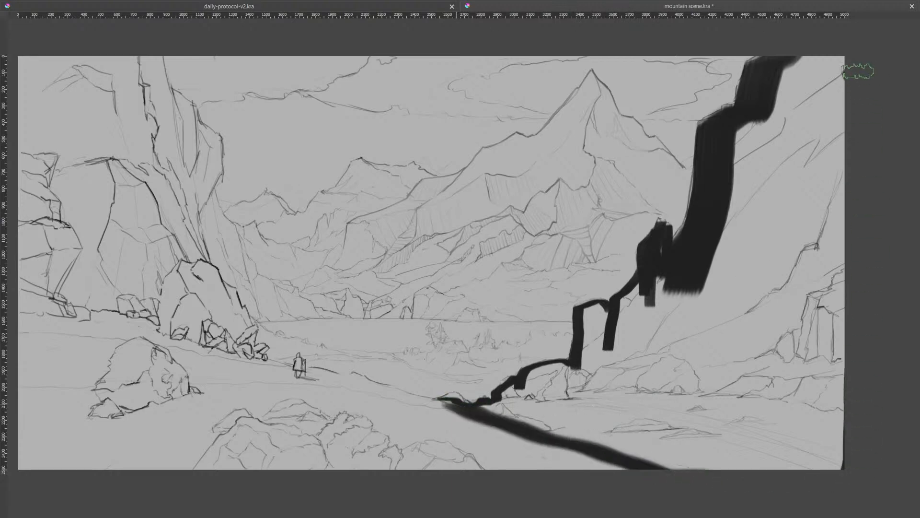
pyautogui.moveTo(860, 75); pyautogui.dragTo(807, 56)
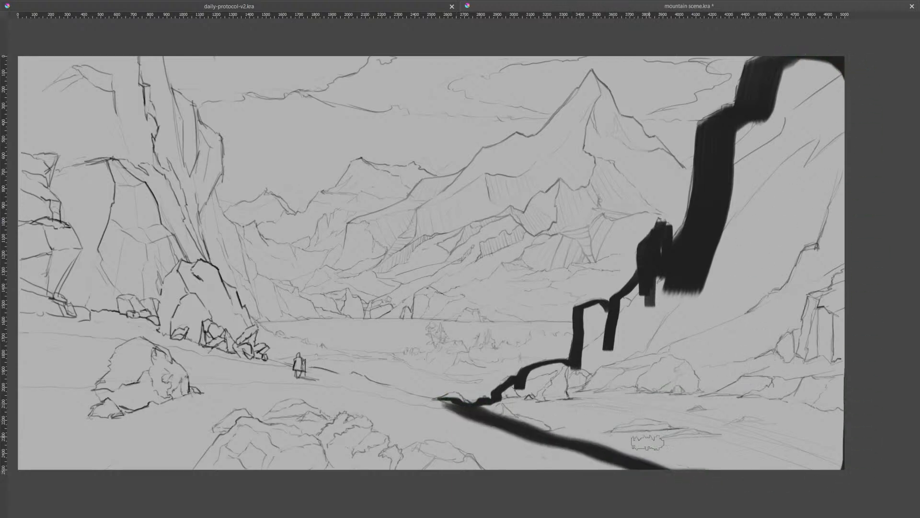
pyautogui.press('f')
pyautogui.click(733, 412)
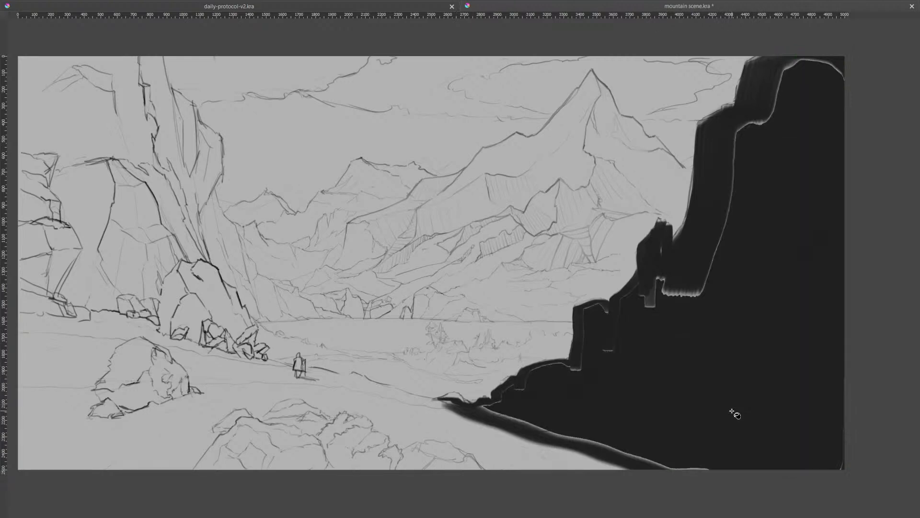
# - Paint over the unfilled seams inside the near-black silhouette and extend its edges slightly past the sketch lines
pyautogui.press('b')
pyautogui.moveTo(694, 277)
pyautogui.mouseDown()
pyautogui.moveTo(717, 246)
pyautogui.moveTo(715, 272)
pyautogui.moveTo(745, 129)
pyautogui.moveTo(770, 117)
pyautogui.moveTo(777, 96)
pyautogui.moveTo(818, 59)
pyautogui.moveTo(839, 82)
pyautogui.mouseUp()
pyautogui.moveTo(655, 300)
pyautogui.mouseDown()
pyautogui.moveTo(615, 345)
pyautogui.moveTo(601, 328)
pyautogui.moveTo(621, 347)
pyautogui.moveTo(619, 317)
pyautogui.moveTo(599, 310)
pyautogui.moveTo(586, 372)
pyautogui.moveTo(568, 382)
pyautogui.moveTo(571, 366)
pyautogui.moveTo(557, 367)
pyautogui.moveTo(526, 395)
pyautogui.moveTo(518, 389)
pyautogui.moveTo(491, 408)
pyautogui.moveTo(680, 463)
pyautogui.moveTo(617, 439)
pyautogui.moveTo(657, 469)
pyautogui.moveTo(742, 489)
pyautogui.mouseUp()
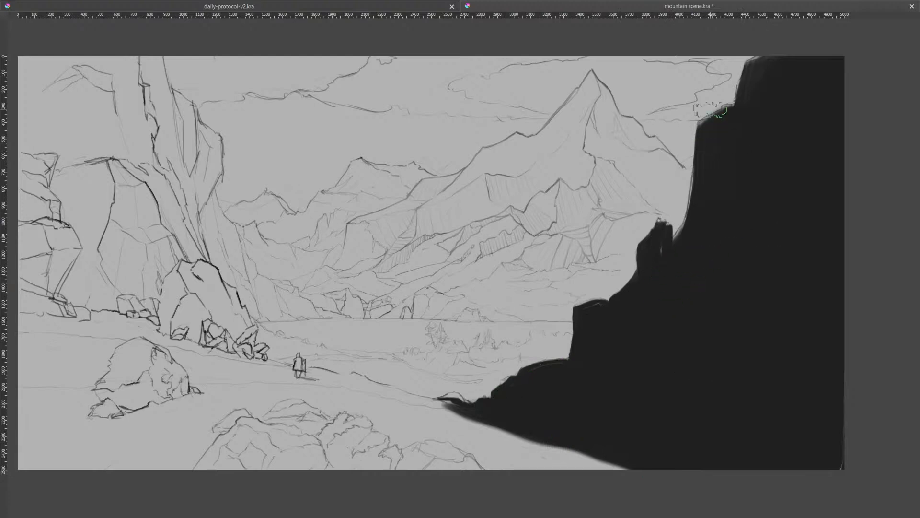
pyautogui.moveTo(752, 96)
pyautogui.mouseDown()
pyautogui.moveTo(712, 117)
pyautogui.moveTo(688, 247)
pyautogui.moveTo(676, 224)
pyautogui.moveTo(658, 227)
pyautogui.moveTo(643, 295)
pyautogui.moveTo(615, 309)
pyautogui.moveTo(583, 307)
pyautogui.moveTo(576, 355)
pyautogui.moveTo(483, 411)
pyautogui.moveTo(440, 396)
pyautogui.mouseUp()
pyautogui.moveTo(736, 106)
pyautogui.mouseDown()
pyautogui.moveTo(745, 73)
pyautogui.moveTo(772, 56)
pyautogui.moveTo(807, 55)
pyautogui.mouseUp()
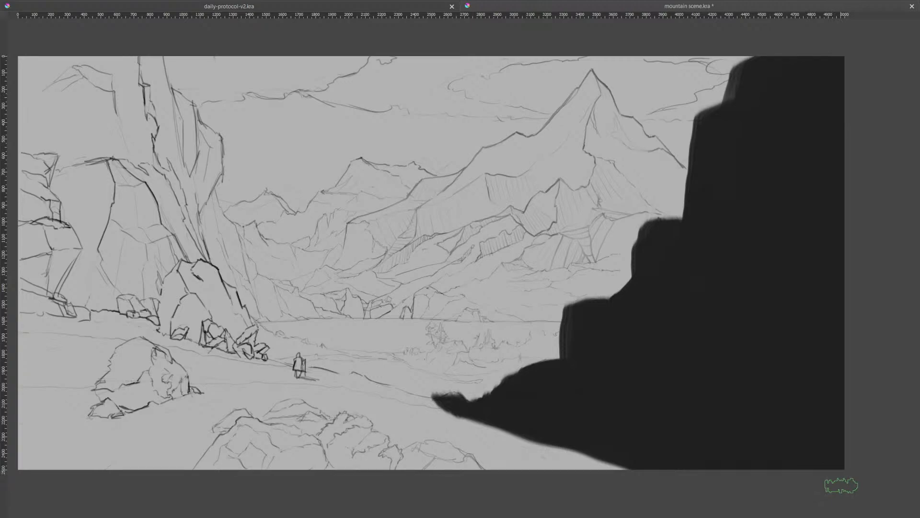
# - Clear the near-black silhouette from the layer and pick the next lighter step of dark grey
pyautogui.press('Tab')
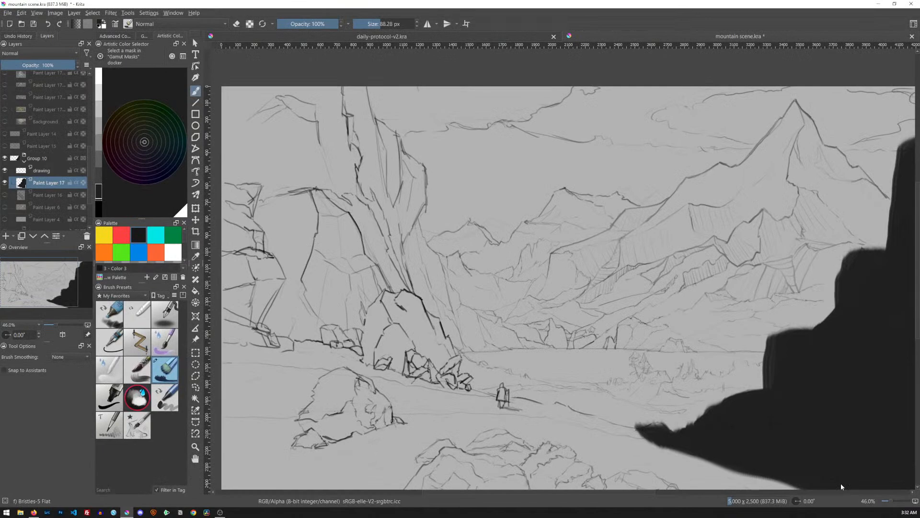
pyautogui.press('Delete')
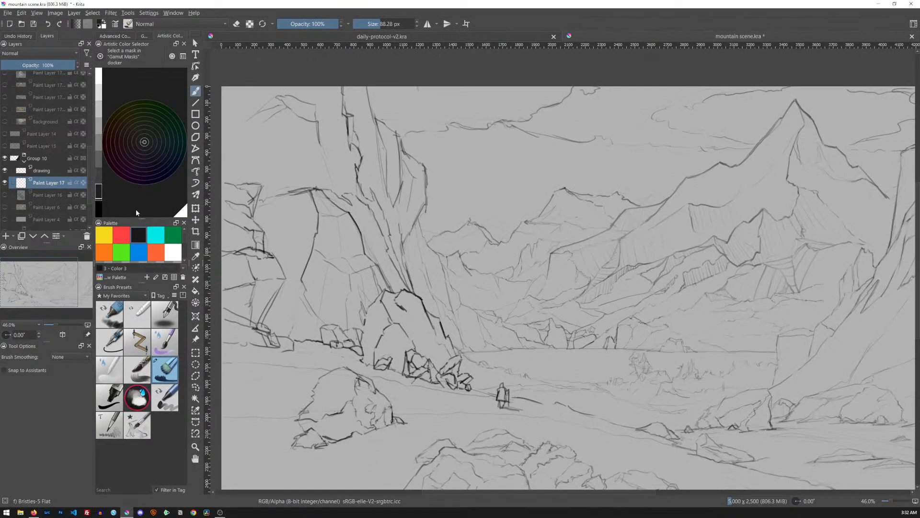
pyautogui.click(98, 178)
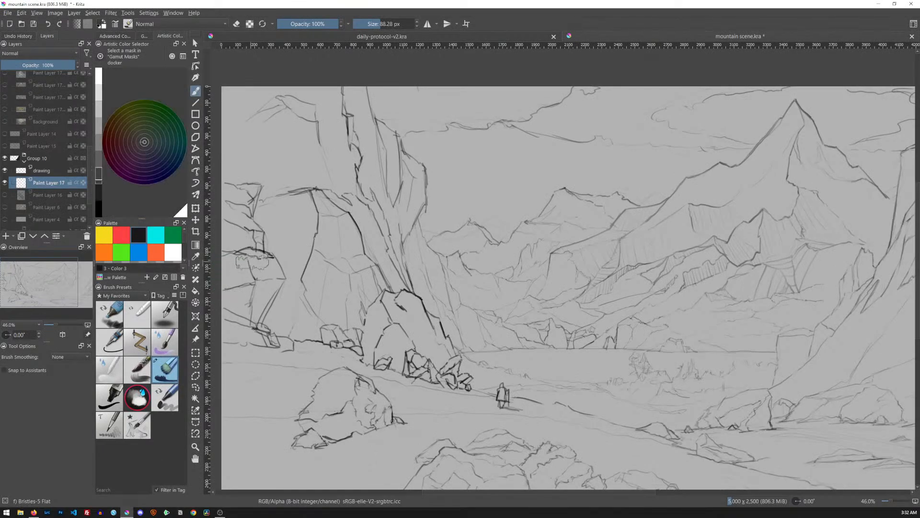
# - Block in the right-hand cliff and the ground at its foot as a solid dark grey silhouette in canvas-only view
pyautogui.press('Tab')
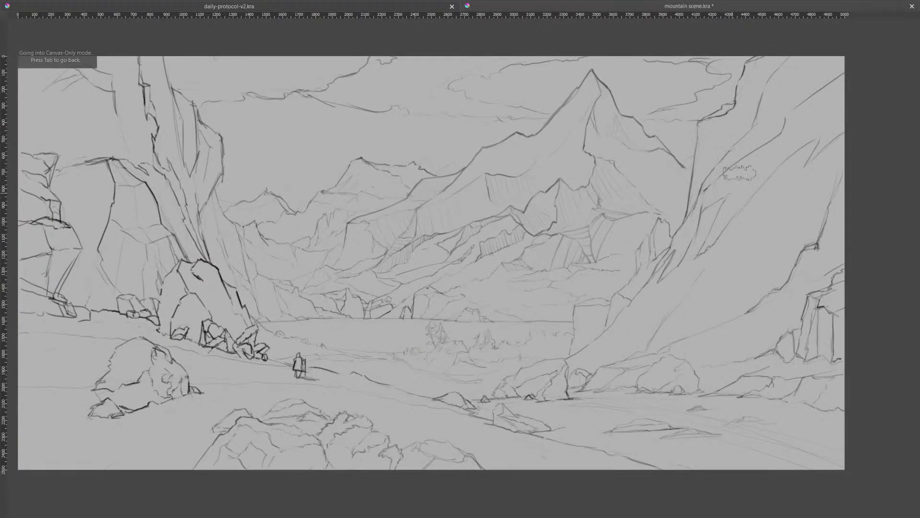
pyautogui.moveTo(837, 65)
pyautogui.mouseDown()
pyautogui.moveTo(758, 61)
pyautogui.moveTo(746, 101)
pyautogui.moveTo(708, 122)
pyautogui.moveTo(686, 254)
pyautogui.moveTo(665, 222)
pyautogui.moveTo(644, 245)
pyautogui.moveTo(644, 301)
pyautogui.moveTo(641, 284)
pyautogui.moveTo(617, 313)
pyautogui.moveTo(593, 302)
pyautogui.moveTo(577, 365)
pyautogui.moveTo(533, 371)
pyautogui.moveTo(496, 401)
pyautogui.moveTo(447, 399)
pyautogui.moveTo(609, 470)
pyautogui.moveTo(849, 464)
pyautogui.moveTo(840, 85)
pyautogui.mouseUp()
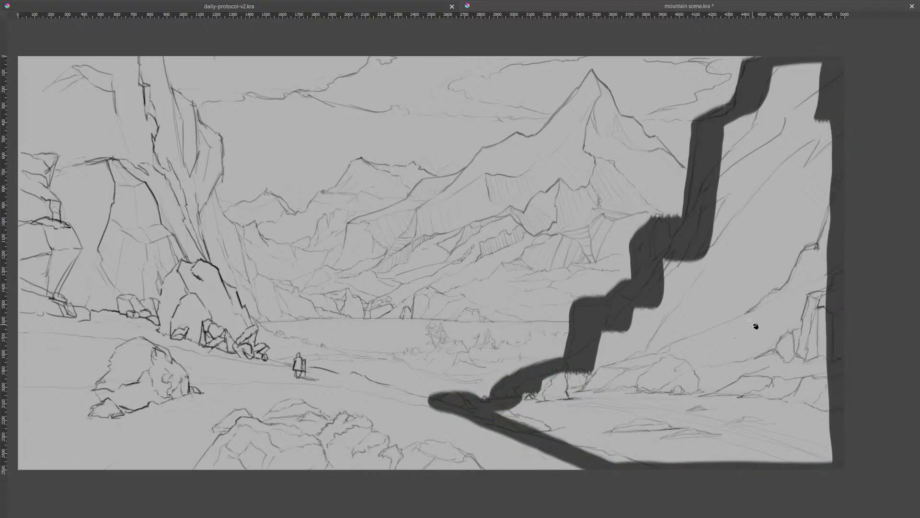
pyautogui.click(728, 370)
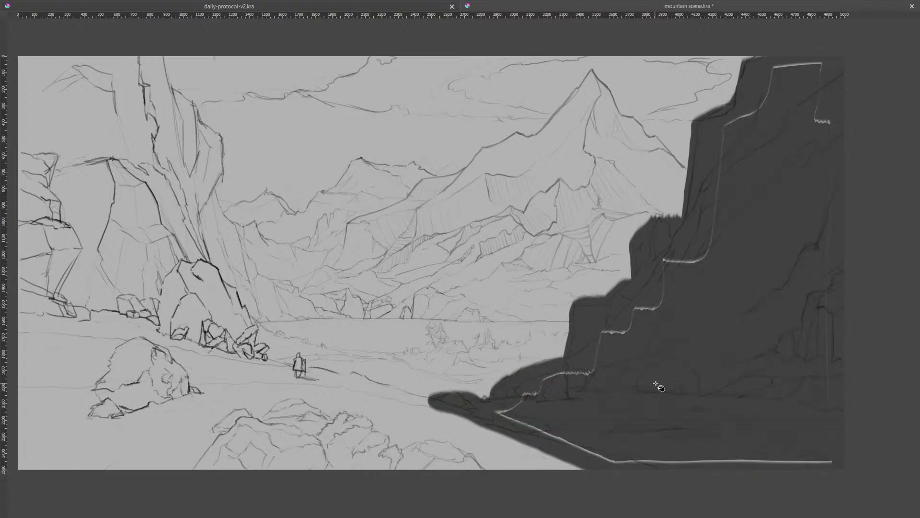
pyautogui.moveTo(666, 304)
pyautogui.mouseDown()
pyautogui.moveTo(680, 255)
pyautogui.moveTo(710, 234)
pyautogui.moveTo(723, 157)
pyautogui.moveTo(784, 72)
pyautogui.moveTo(816, 62)
pyautogui.moveTo(817, 123)
pyautogui.moveTo(797, 78)
pyautogui.mouseUp()
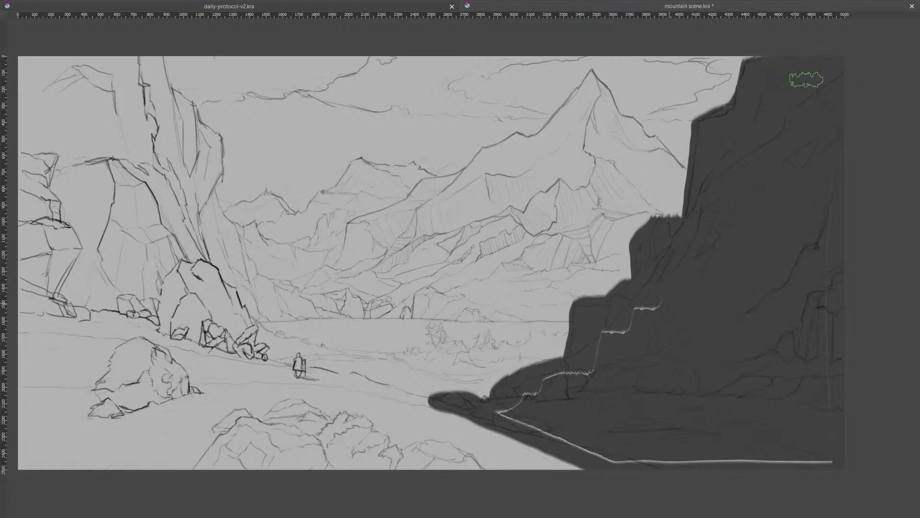
pyautogui.moveTo(818, 460)
pyautogui.mouseDown()
pyautogui.moveTo(601, 453)
pyautogui.moveTo(505, 414)
pyautogui.moveTo(600, 360)
pyautogui.moveTo(719, 236)
pyautogui.moveTo(566, 374)
pyautogui.moveTo(654, 406)
pyautogui.mouseUp()
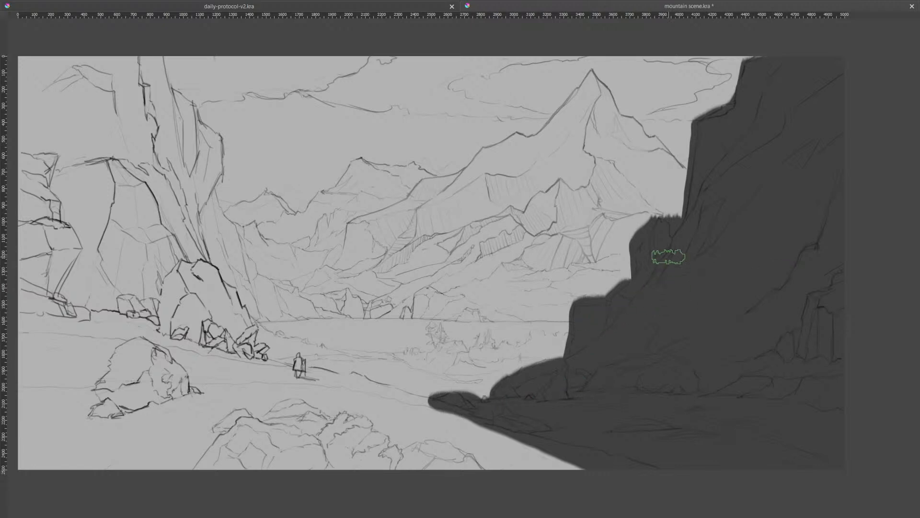
# - Reduce the brush size and erase the overpaint along the cliff's top edge and upper ledge, following the sketch lines
pyautogui.press('[')
pyautogui.press('[')
pyautogui.press('[')
pyautogui.press('[')
pyautogui.press('[')
pyautogui.press('[')
pyautogui.moveTo(626, 320); pyautogui.dragTo(649, 286)
pyautogui.moveTo(743, 177); pyautogui.dragTo(532, 388)
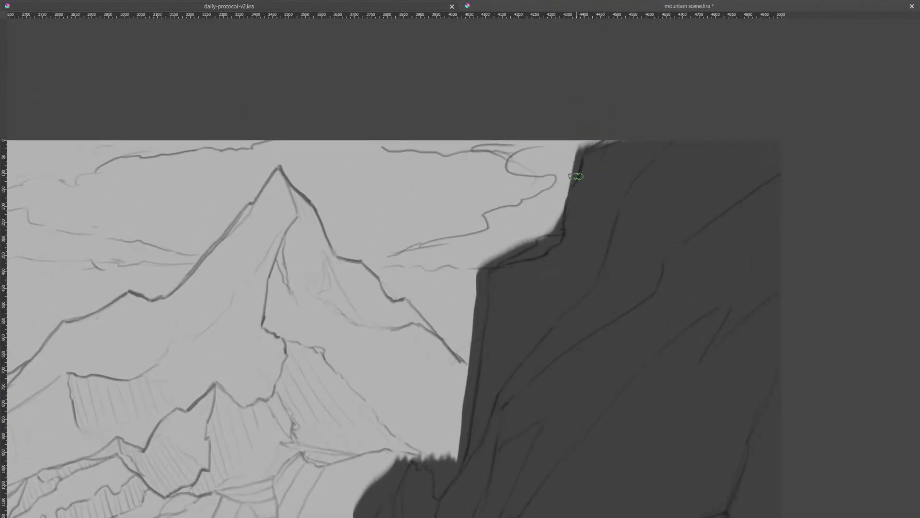
pyautogui.moveTo(575, 153); pyautogui.dragTo(566, 183)
pyautogui.moveTo(578, 151)
pyautogui.mouseDown()
pyautogui.moveTo(569, 180)
pyautogui.moveTo(610, 134)
pyautogui.moveTo(600, 141)
pyautogui.mouseUp()
pyautogui.moveTo(552, 219)
pyautogui.mouseDown()
pyautogui.moveTo(552, 232)
pyautogui.moveTo(476, 264)
pyautogui.moveTo(523, 244)
pyautogui.mouseUp()
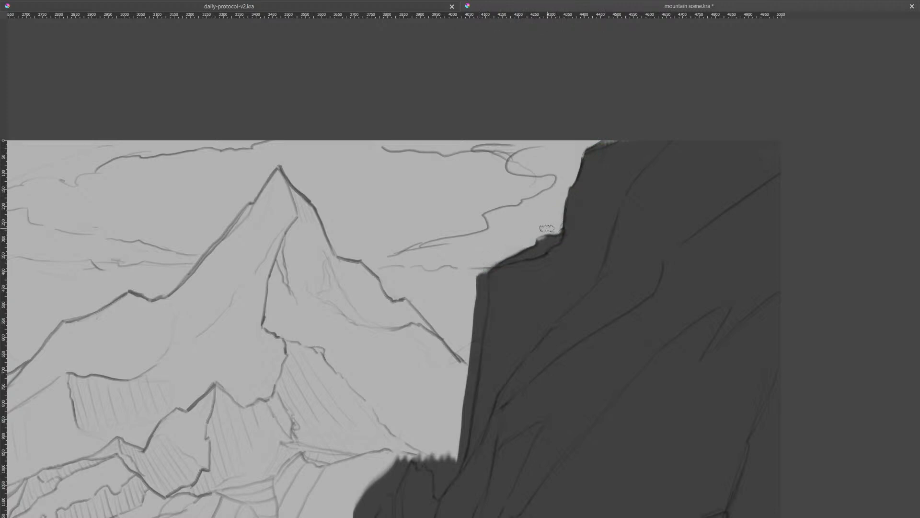
# - Erase the overpaint along the steep cliff edge, carving the notch and the jagged rock spire beside it
pyautogui.moveTo(533, 326); pyautogui.dragTo(616, 199)
pyautogui.moveTo(564, 139)
pyautogui.mouseDown()
pyautogui.moveTo(535, 340)
pyautogui.moveTo(560, 268)
pyautogui.moveTo(562, 183)
pyautogui.moveTo(536, 329)
pyautogui.moveTo(567, 282)
pyautogui.moveTo(557, 330)
pyautogui.moveTo(604, 201)
pyautogui.moveTo(573, 209)
pyautogui.moveTo(570, 223)
pyautogui.moveTo(581, 202)
pyautogui.moveTo(562, 219)
pyautogui.mouseUp()
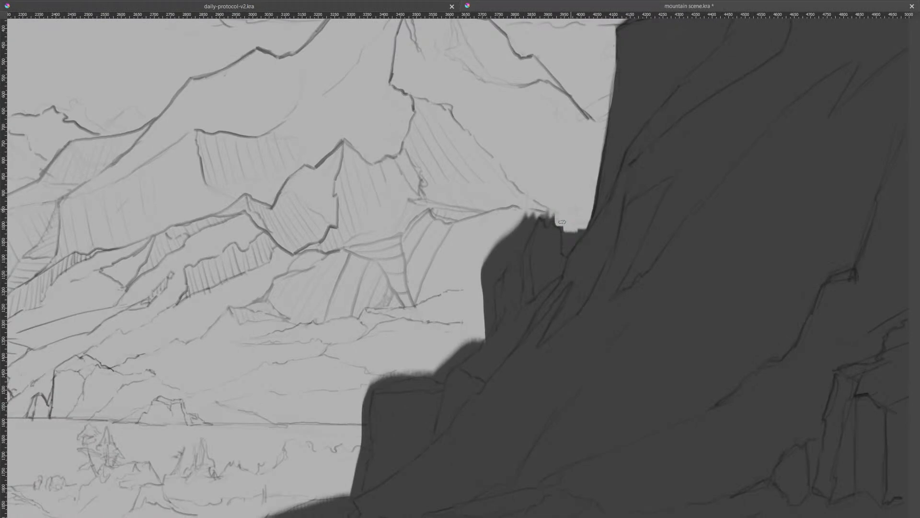
pyautogui.moveTo(565, 229)
pyautogui.mouseDown()
pyautogui.moveTo(575, 234)
pyautogui.moveTo(569, 240)
pyautogui.mouseUp()
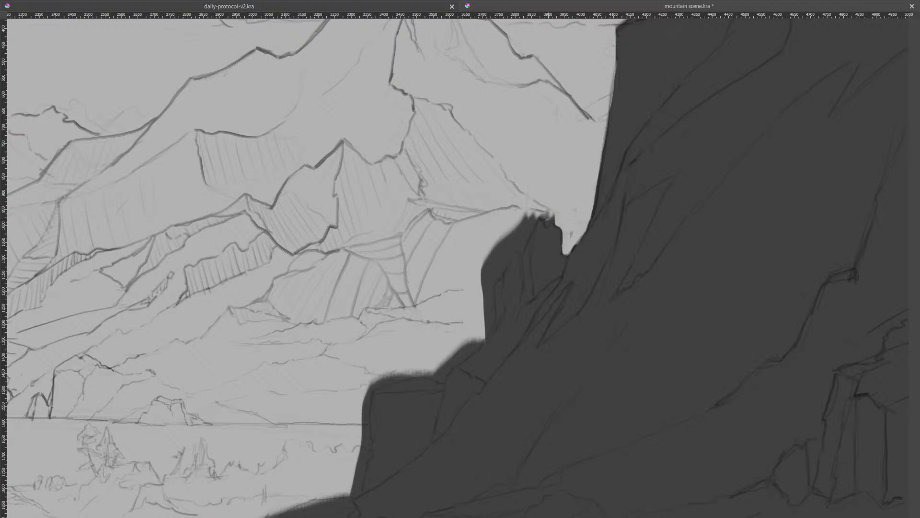
pyautogui.moveTo(557, 211)
pyautogui.mouseDown()
pyautogui.moveTo(550, 216)
pyautogui.moveTo(557, 206)
pyautogui.mouseUp()
pyautogui.moveTo(545, 209)
pyautogui.mouseDown()
pyautogui.moveTo(520, 247)
pyautogui.moveTo(513, 223)
pyautogui.moveTo(516, 234)
pyautogui.mouseUp()
pyautogui.moveTo(536, 271)
pyautogui.mouseDown()
pyautogui.moveTo(588, 203)
pyautogui.moveTo(567, 182)
pyautogui.moveTo(542, 223)
pyautogui.moveTo(541, 254)
pyautogui.moveTo(537, 201)
pyautogui.moveTo(546, 206)
pyautogui.moveTo(566, 164)
pyautogui.moveTo(522, 206)
pyautogui.mouseUp()
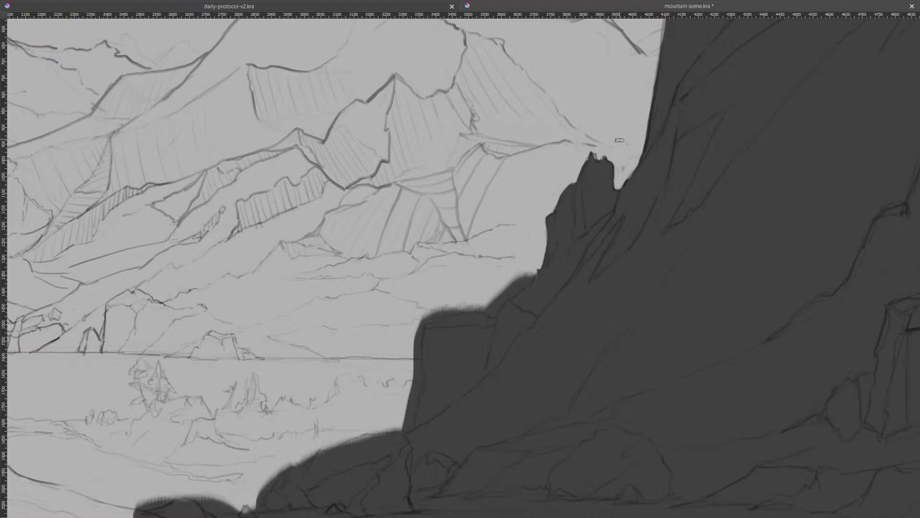
# - Erase the overpaint around the right cliff's lower ledge, the boulders at its foot and the small mound, and leave canvas-only view
pyautogui.moveTo(568, 281)
pyautogui.mouseDown()
pyautogui.moveTo(672, 189)
pyautogui.moveTo(696, 129)
pyautogui.moveTo(657, 126)
pyautogui.moveTo(622, 160)
pyautogui.moveTo(653, 112)
pyautogui.moveTo(620, 157)
pyautogui.moveTo(647, 125)
pyautogui.moveTo(636, 141)
pyautogui.moveTo(547, 176)
pyautogui.moveTo(575, 161)
pyautogui.moveTo(595, 163)
pyautogui.moveTo(548, 175)
pyautogui.moveTo(606, 156)
pyautogui.moveTo(551, 161)
pyautogui.moveTo(541, 273)
pyautogui.mouseUp()
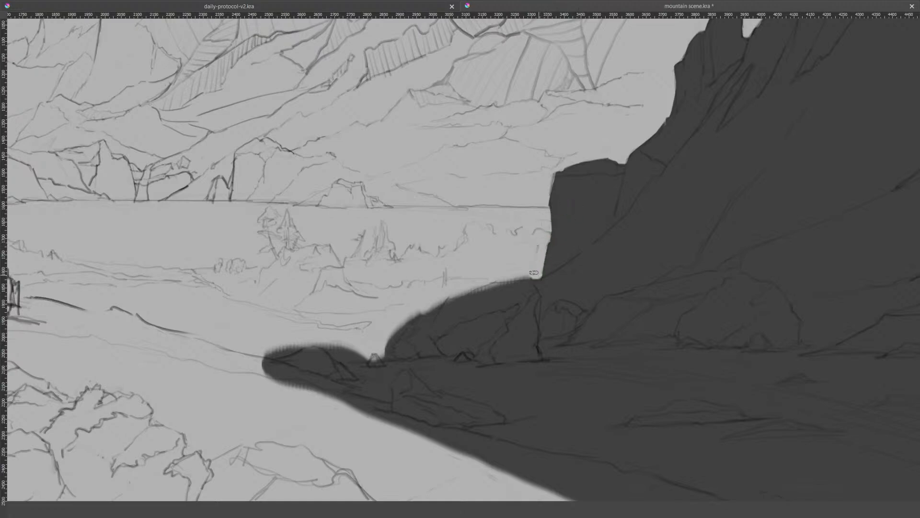
pyautogui.moveTo(597, 268)
pyautogui.mouseDown()
pyautogui.moveTo(623, 261)
pyautogui.moveTo(680, 192)
pyautogui.mouseUp()
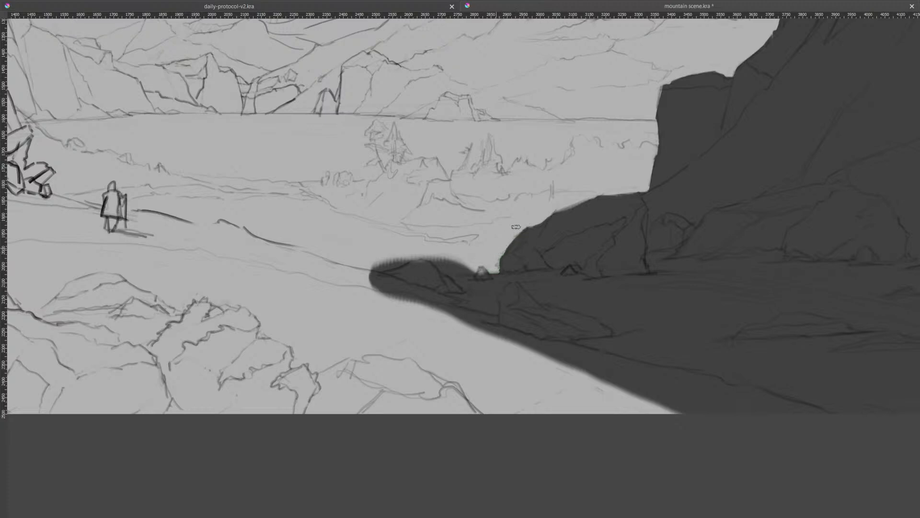
pyautogui.moveTo(522, 284)
pyautogui.mouseDown()
pyautogui.moveTo(612, 260)
pyautogui.moveTo(602, 218)
pyautogui.mouseUp()
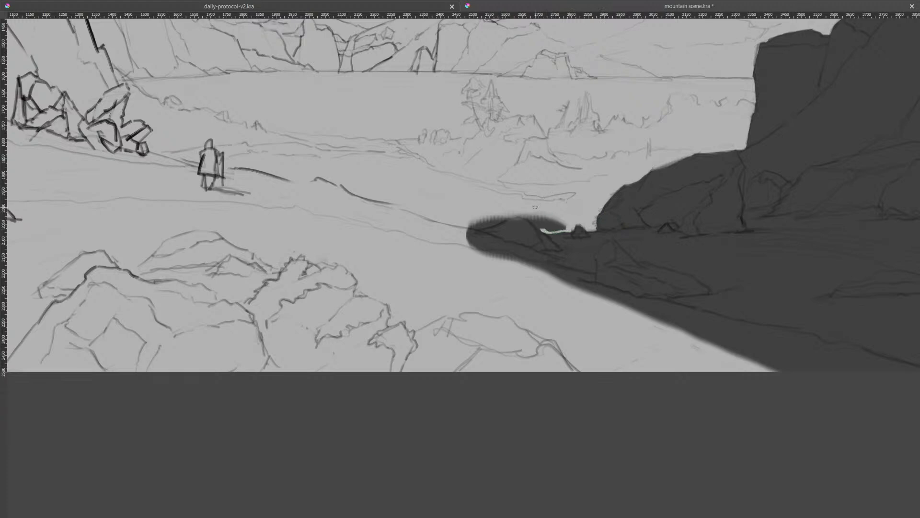
pyautogui.moveTo(537, 225)
pyautogui.mouseDown()
pyautogui.moveTo(533, 217)
pyautogui.moveTo(549, 230)
pyautogui.moveTo(544, 215)
pyautogui.mouseUp()
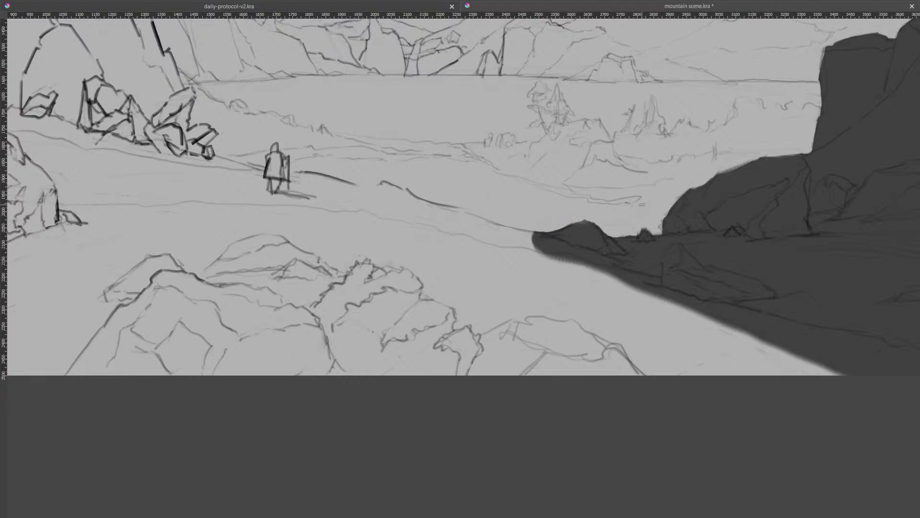
pyautogui.press('2')
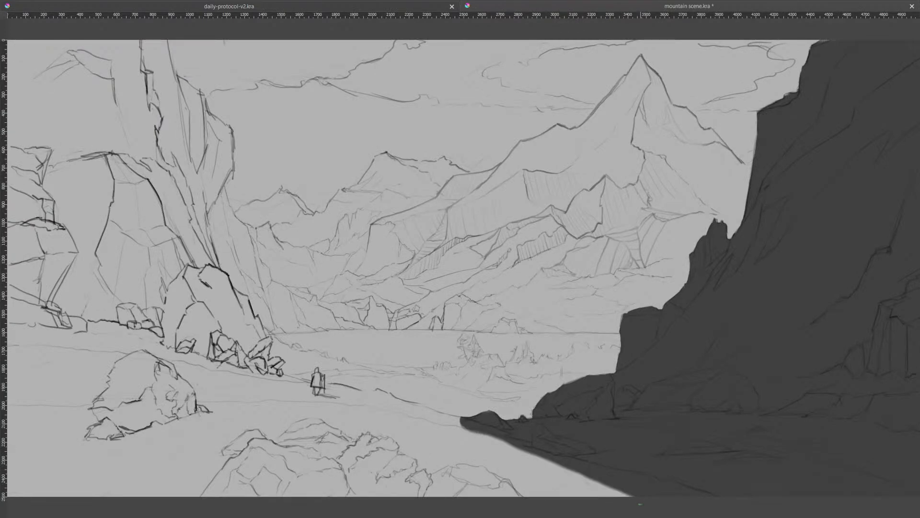
pyautogui.press('Tab')
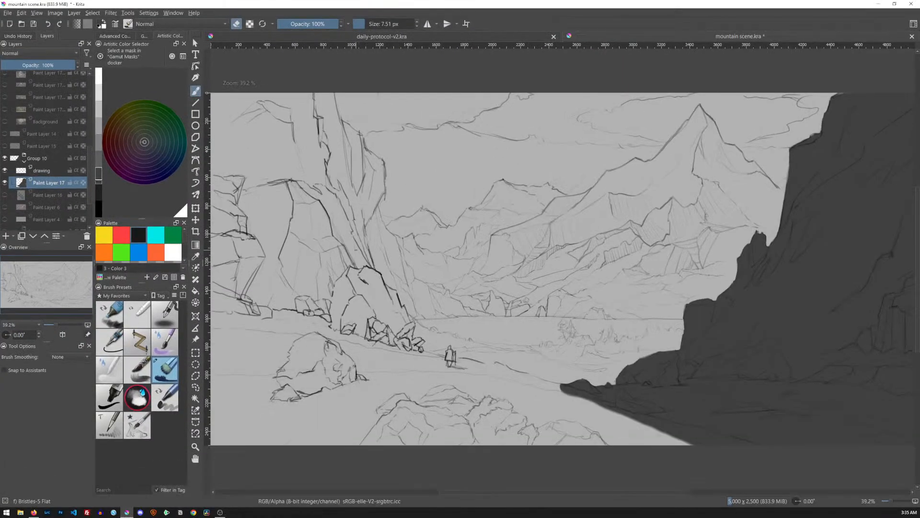
pyautogui.click(100, 97)
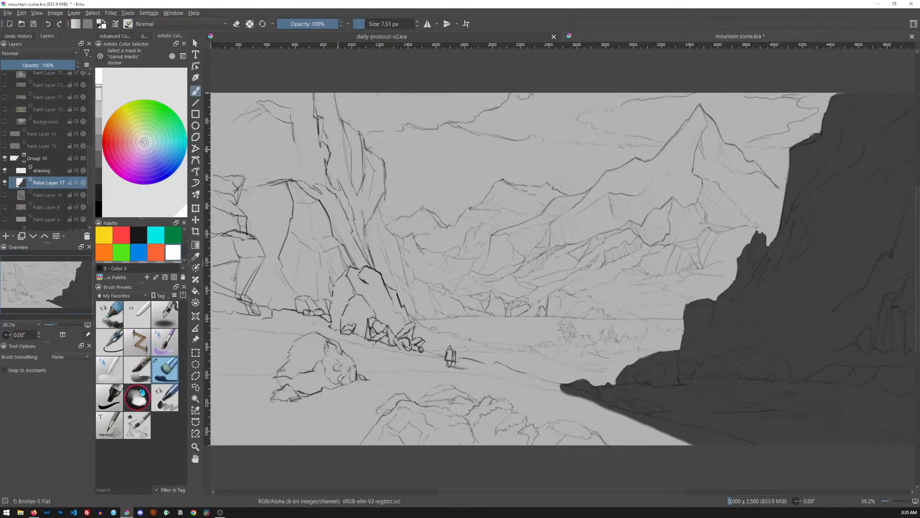
pyautogui.moveTo(432, 187)
pyautogui.mouseDown()
pyautogui.moveTo(444, 161)
pyautogui.moveTo(459, 185)
pyautogui.mouseUp()
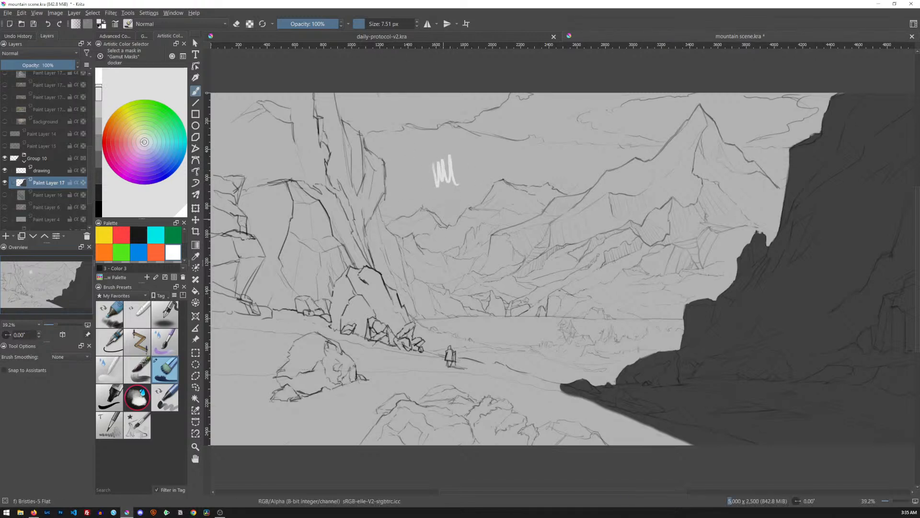
pyautogui.hotkey('ctrl', 'z')
pyautogui.hotkey('ctrl', 'z')
pyautogui.moveTo(420, 175); pyautogui.dragTo(430, 171)
pyautogui.moveTo(514, 202); pyautogui.dragTo(528, 211)
pyautogui.hotkey('ctrl', 'z')
pyautogui.hotkey('ctrl', 'z')
pyautogui.click(148, 143)
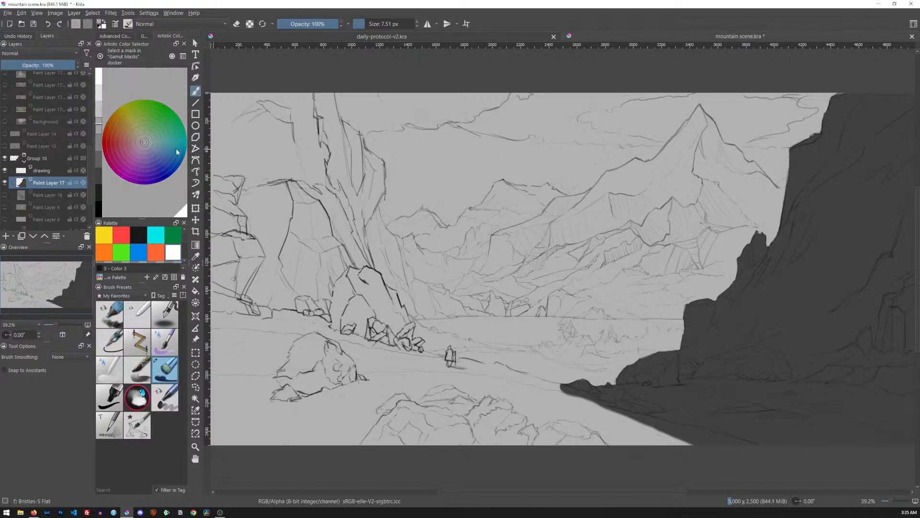
pyautogui.hotkey('ctrl', 'z')
pyautogui.click(122, 113)
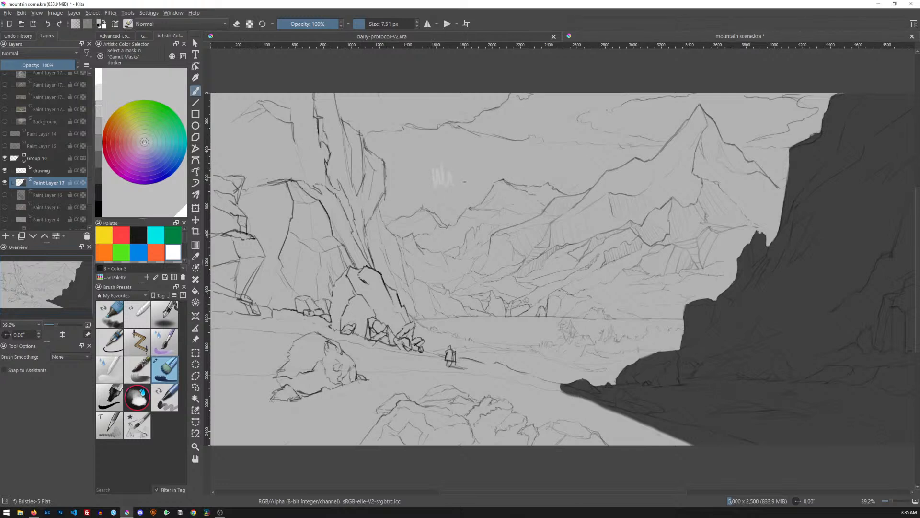
pyautogui.hotkey('ctrl', 'z')
# - Outline the left-hand cliff in dark grey with a brush of about 63 px and flood-fill its interior
pyautogui.click(138, 235)
pyautogui.moveTo(323, 245)
pyautogui.keyDown('shift'); pyautogui.mouseDown()
pyautogui.moveTo(359, 245)
pyautogui.moveTo(350, 245)
pyautogui.mouseUp(); pyautogui.keyUp('shift')
pyautogui.moveTo(326, 92)
pyautogui.mouseDown()
pyautogui.moveTo(335, 125)
pyautogui.moveTo(375, 165)
pyautogui.moveTo(375, 195)
pyautogui.moveTo(335, 266)
pyautogui.mouseUp()
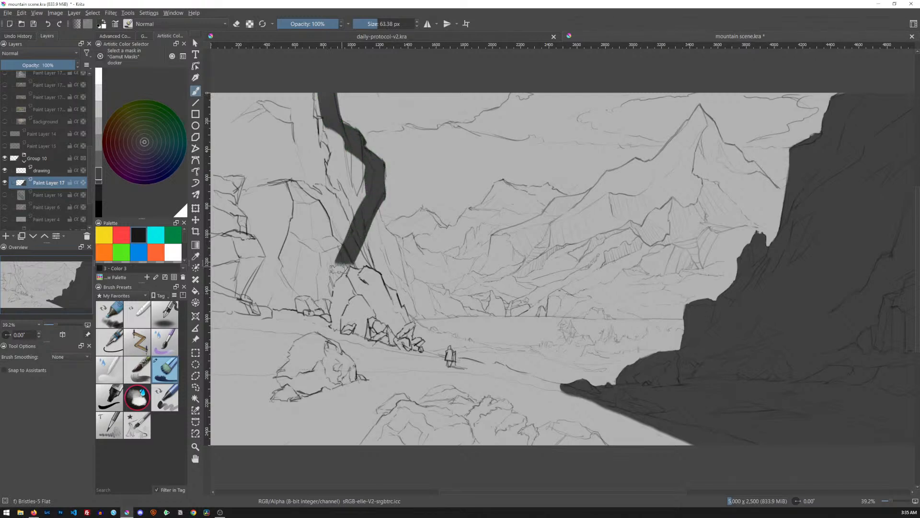
pyautogui.moveTo(360, 220)
pyautogui.mouseDown()
pyautogui.moveTo(393, 309)
pyautogui.moveTo(398, 292)
pyautogui.moveTo(385, 289)
pyautogui.moveTo(394, 290)
pyautogui.moveTo(414, 346)
pyautogui.moveTo(355, 329)
pyautogui.moveTo(430, 355)
pyautogui.moveTo(318, 329)
pyautogui.moveTo(219, 325)
pyautogui.moveTo(211, 152)
pyautogui.mouseUp()
pyautogui.moveTo(326, 232); pyautogui.dragTo(377, 216)
pyautogui.moveTo(272, 290)
pyautogui.mouseDown()
pyautogui.moveTo(268, 79)
pyautogui.moveTo(369, 82)
pyautogui.moveTo(309, 80)
pyautogui.moveTo(314, 88)
pyautogui.mouseUp()
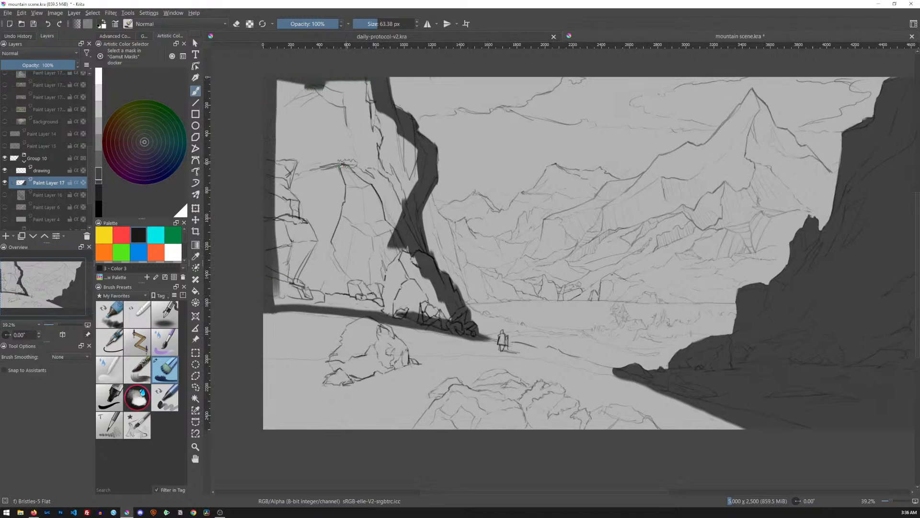
pyautogui.press('f')
pyautogui.click(346, 194)
pyautogui.press('b')
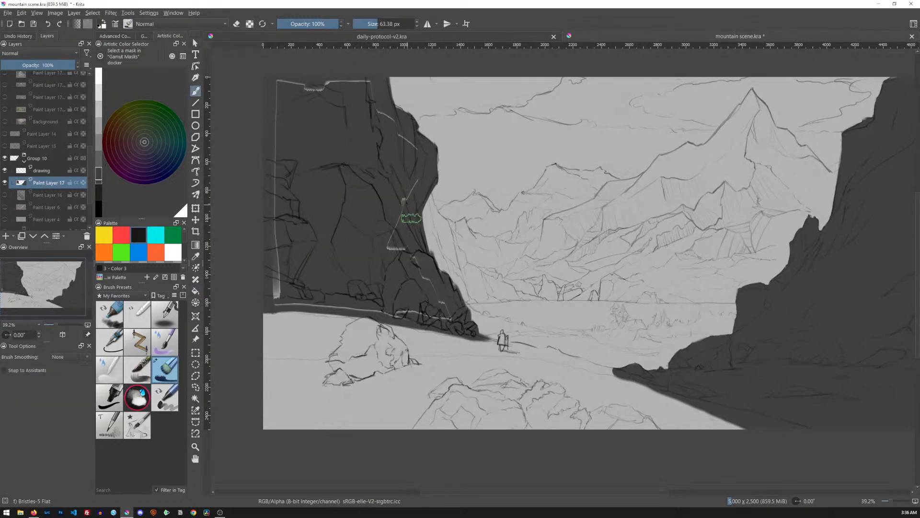
# - Paint the boulder solid dark grey, draw the foreground's upper edge across the path and flood-fill the ground below it
pyautogui.moveTo(374, 318)
pyautogui.mouseDown()
pyautogui.moveTo(352, 331)
pyautogui.moveTo(339, 381)
pyautogui.mouseUp()
pyautogui.moveTo(353, 333)
pyautogui.mouseDown()
pyautogui.moveTo(363, 324)
pyautogui.moveTo(394, 338)
pyautogui.moveTo(387, 333)
pyautogui.moveTo(417, 367)
pyautogui.moveTo(376, 331)
pyautogui.moveTo(365, 335)
pyautogui.moveTo(357, 387)
pyautogui.mouseUp()
pyautogui.moveTo(440, 397)
pyautogui.mouseDown()
pyautogui.moveTo(519, 373)
pyautogui.moveTo(648, 311)
pyautogui.mouseUp()
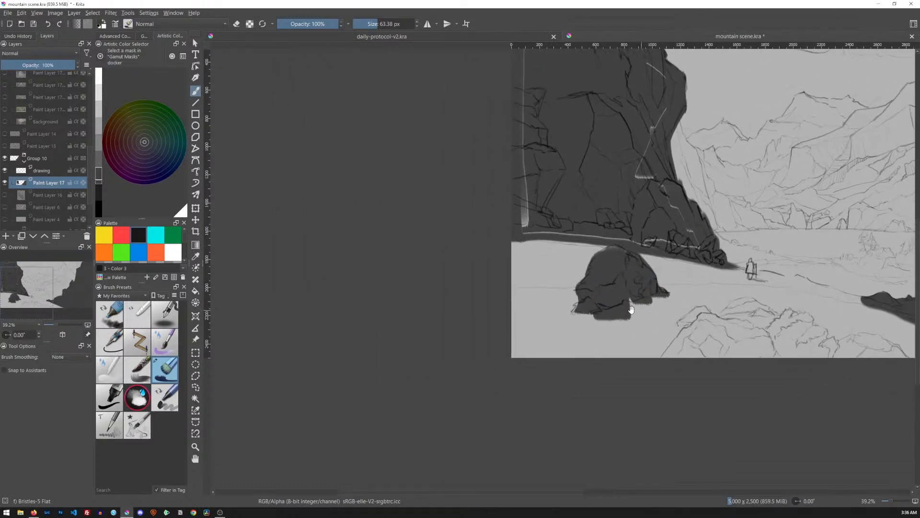
pyautogui.moveTo(507, 290)
pyautogui.mouseDown()
pyautogui.moveTo(747, 288)
pyautogui.moveTo(875, 310)
pyautogui.moveTo(829, 321)
pyautogui.moveTo(602, 250)
pyautogui.mouseUp()
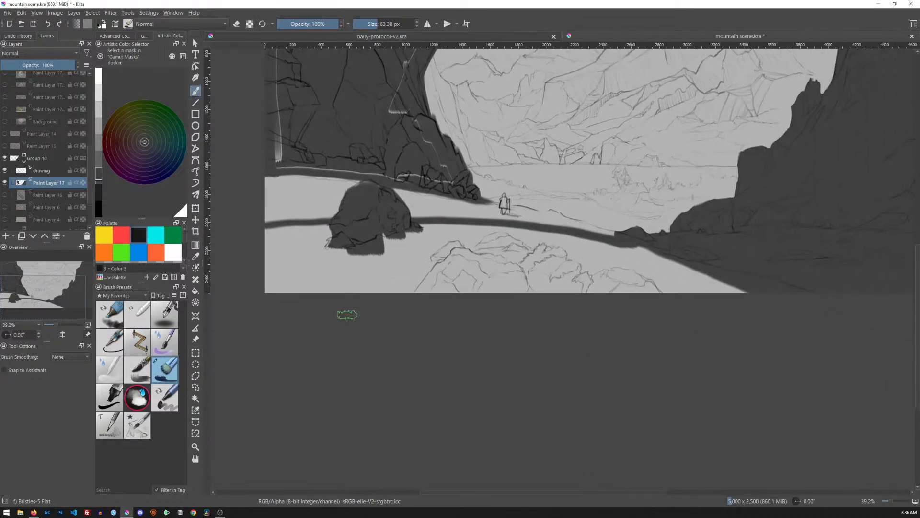
pyautogui.press('f')
pyautogui.click(398, 301)
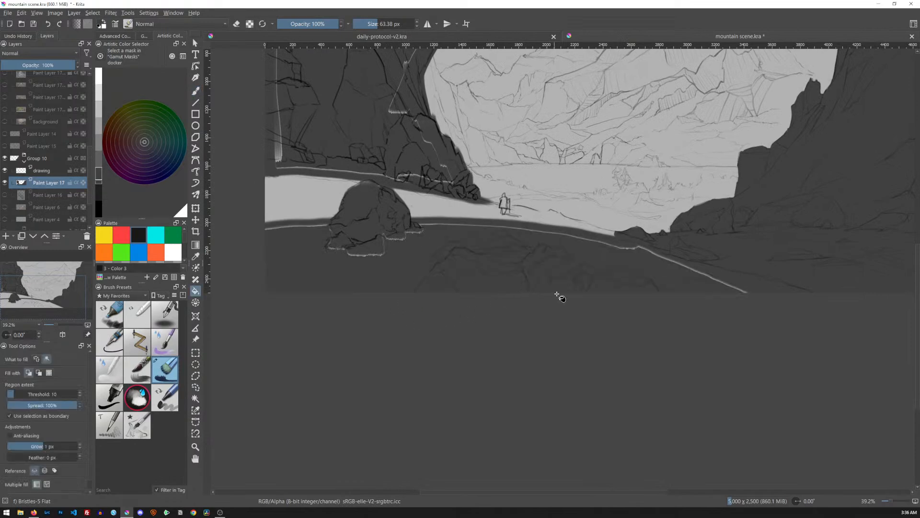
# - Paint over the light seams left by the fill inside the left-hand cliff, working in canvas-only view
pyautogui.moveTo(643, 179)
pyautogui.mouseDown()
pyautogui.moveTo(559, 364)
pyautogui.moveTo(560, 299)
pyautogui.mouseUp()
pyautogui.press('Tab')
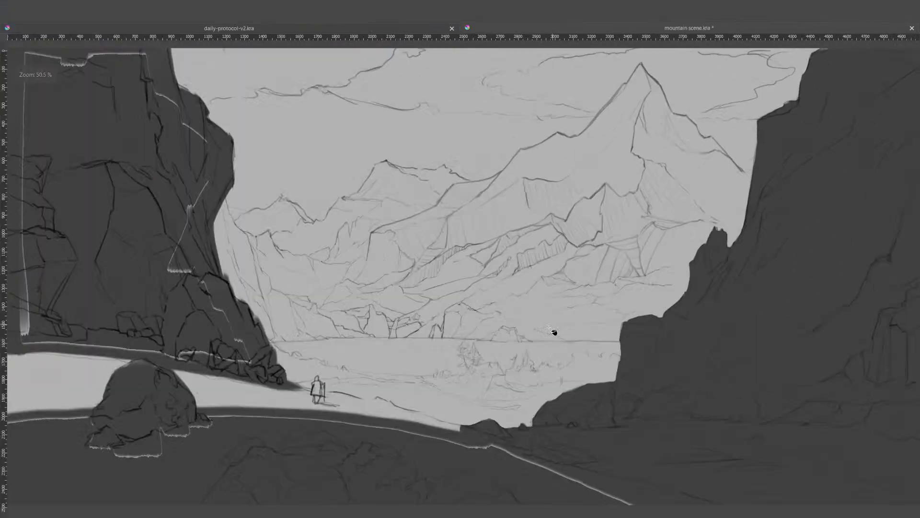
pyautogui.moveTo(429, 342); pyautogui.dragTo(483, 299)
pyautogui.moveTo(559, 283); pyautogui.dragTo(552, 295)
pyautogui.moveTo(642, 330); pyautogui.dragTo(550, 349)
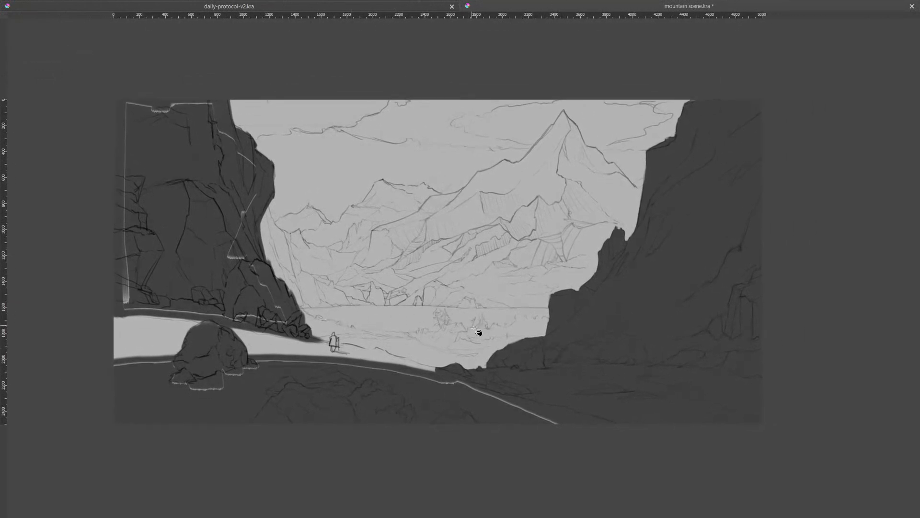
pyautogui.moveTo(399, 304)
pyautogui.mouseDown()
pyautogui.moveTo(408, 312)
pyautogui.moveTo(417, 216)
pyautogui.moveTo(350, 242)
pyautogui.moveTo(674, 372)
pyautogui.moveTo(702, 395)
pyautogui.mouseUp()
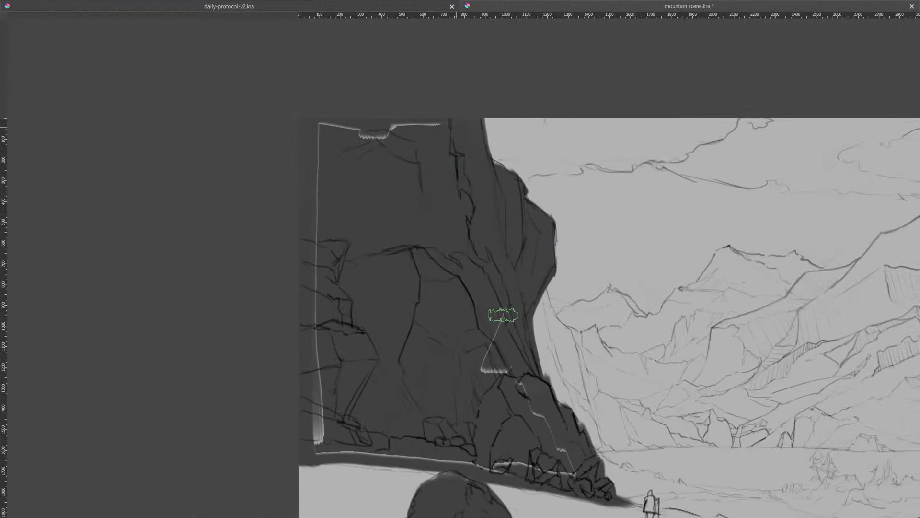
pyautogui.moveTo(561, 472)
pyautogui.mouseDown()
pyautogui.moveTo(508, 465)
pyautogui.moveTo(508, 475)
pyautogui.moveTo(461, 460)
pyautogui.moveTo(317, 446)
pyautogui.moveTo(321, 131)
pyautogui.moveTo(308, 154)
pyautogui.moveTo(434, 165)
pyautogui.moveTo(447, 132)
pyautogui.moveTo(435, 118)
pyautogui.moveTo(431, 125)
pyautogui.moveTo(398, 114)
pyautogui.moveTo(378, 148)
pyautogui.moveTo(348, 130)
pyautogui.moveTo(291, 181)
pyautogui.moveTo(484, 249)
pyautogui.moveTo(468, 303)
pyautogui.moveTo(519, 312)
pyautogui.moveTo(512, 205)
pyautogui.moveTo(490, 167)
pyautogui.moveTo(491, 200)
pyautogui.moveTo(506, 209)
pyautogui.moveTo(490, 182)
pyautogui.moveTo(479, 204)
pyautogui.mouseUp()
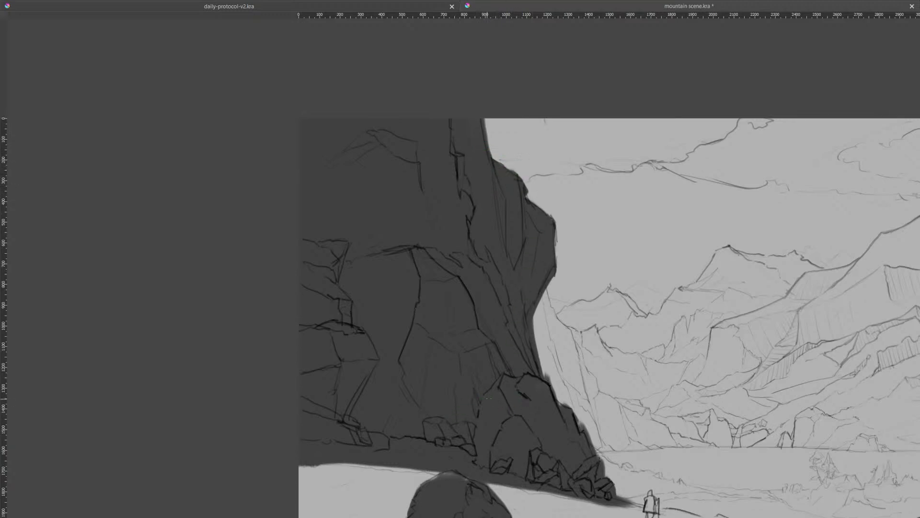
# - Cover the remaining light seams around the boulder's base and along the foreground's upper and sloping edges
pyautogui.moveTo(494, 419); pyautogui.dragTo(410, 205)
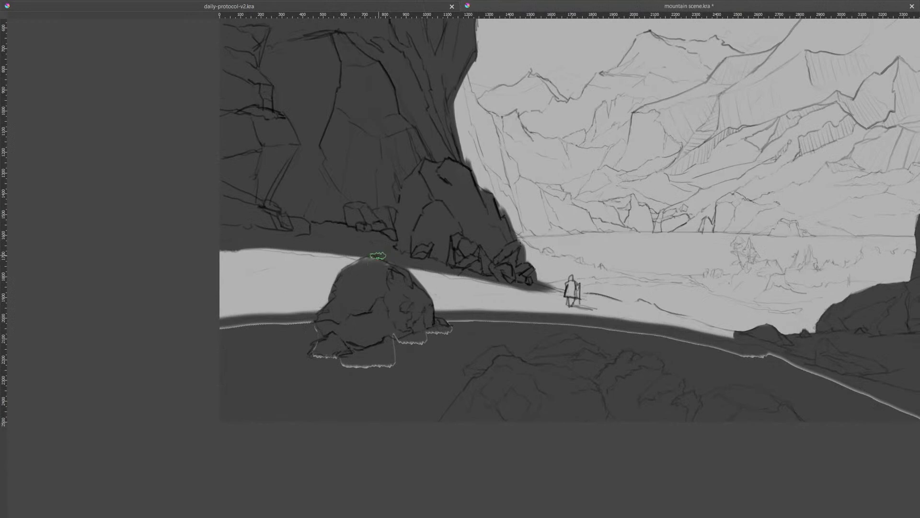
pyautogui.moveTo(425, 329)
pyautogui.mouseDown()
pyautogui.moveTo(451, 339)
pyautogui.moveTo(449, 325)
pyautogui.moveTo(445, 334)
pyautogui.moveTo(437, 326)
pyautogui.moveTo(428, 347)
pyautogui.moveTo(413, 327)
pyautogui.moveTo(401, 356)
pyautogui.moveTo(387, 291)
pyautogui.moveTo(385, 360)
pyautogui.moveTo(368, 372)
pyautogui.moveTo(315, 359)
pyautogui.mouseUp()
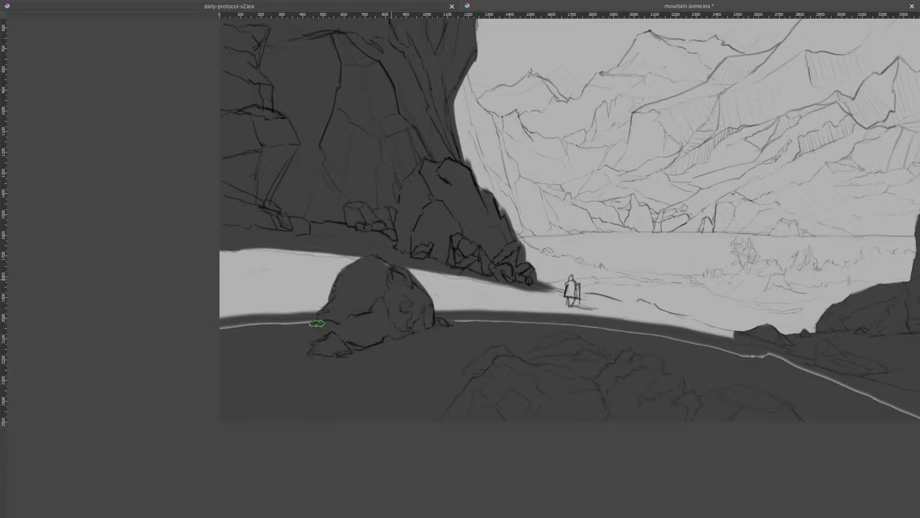
pyautogui.moveTo(314, 323); pyautogui.dragTo(224, 331)
pyautogui.moveTo(596, 358); pyautogui.dragTo(520, 307)
pyautogui.moveTo(834, 366)
pyautogui.mouseDown()
pyautogui.moveTo(688, 322)
pyautogui.moveTo(663, 304)
pyautogui.moveTo(722, 323)
pyautogui.moveTo(692, 316)
pyautogui.moveTo(712, 310)
pyautogui.moveTo(758, 340)
pyautogui.moveTo(764, 317)
pyautogui.moveTo(794, 356)
pyautogui.moveTo(838, 360)
pyautogui.moveTo(792, 323)
pyautogui.moveTo(558, 284)
pyautogui.moveTo(377, 270)
pyautogui.moveTo(563, 287)
pyautogui.mouseUp()
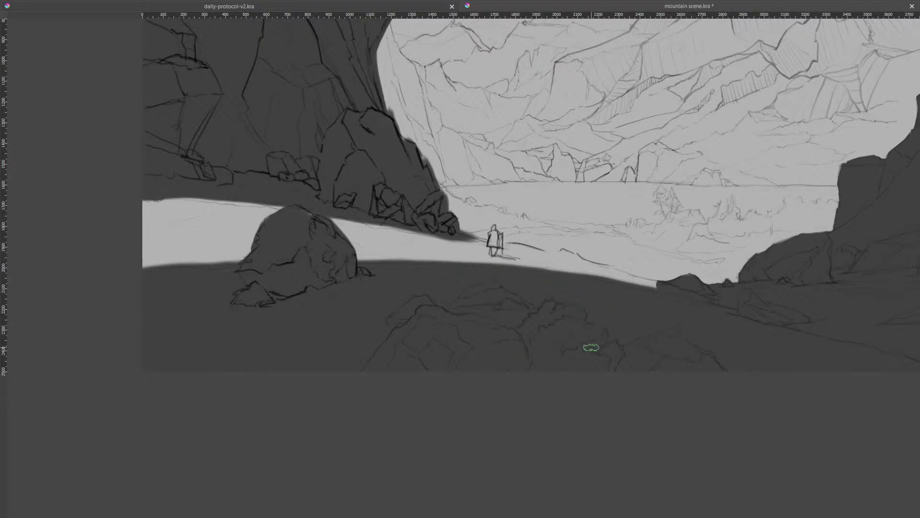
# - Refine the left-hand cliff's base line and clean its outer edge down to the rocks at its foot, following the sketch
pyautogui.moveTo(373, 220)
pyautogui.mouseDown()
pyautogui.moveTo(383, 225)
pyautogui.moveTo(356, 217)
pyautogui.mouseUp()
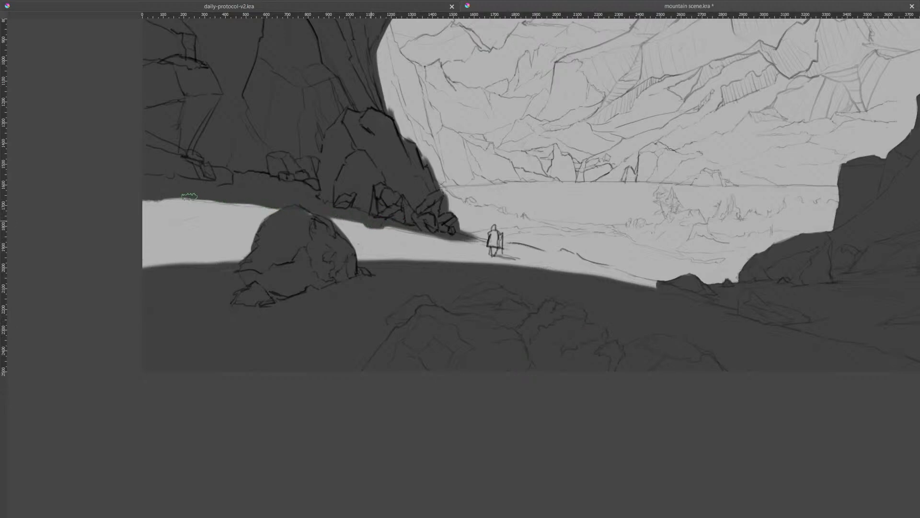
pyautogui.moveTo(420, 130)
pyautogui.mouseDown()
pyautogui.moveTo(424, 236)
pyautogui.moveTo(461, 315)
pyautogui.moveTo(436, 307)
pyautogui.mouseUp()
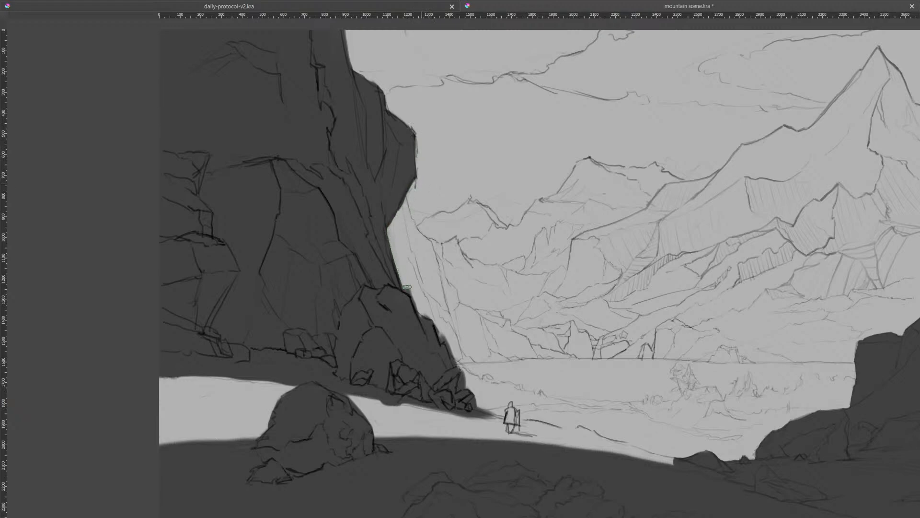
pyautogui.moveTo(455, 249); pyautogui.dragTo(441, 224)
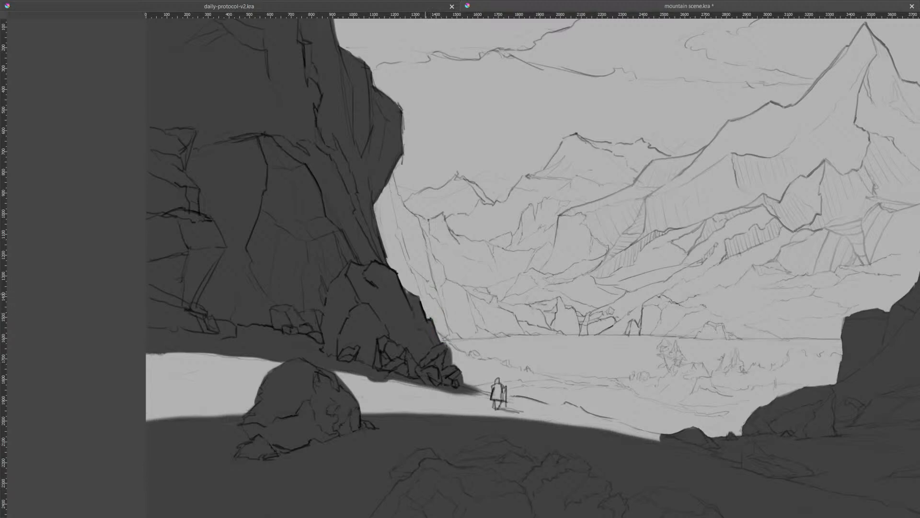
pyautogui.moveTo(461, 342); pyautogui.dragTo(455, 292)
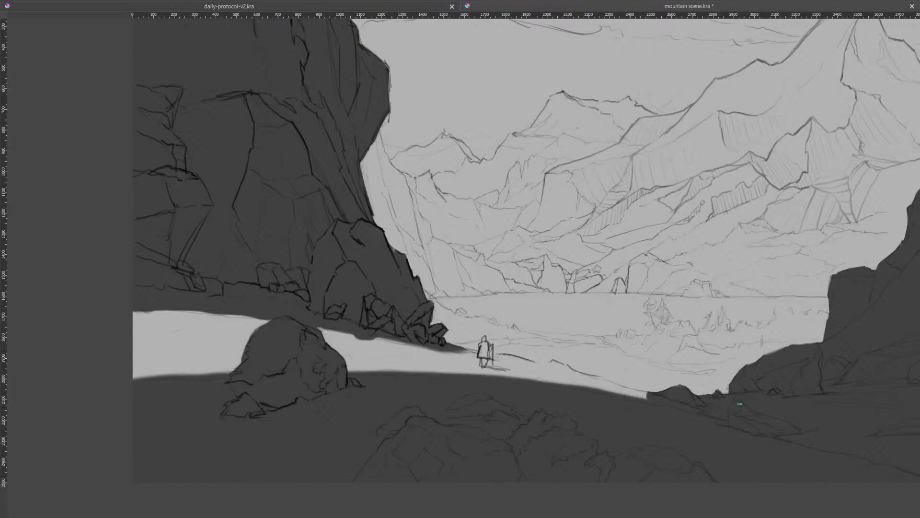
pyautogui.moveTo(803, 327); pyautogui.dragTo(678, 329)
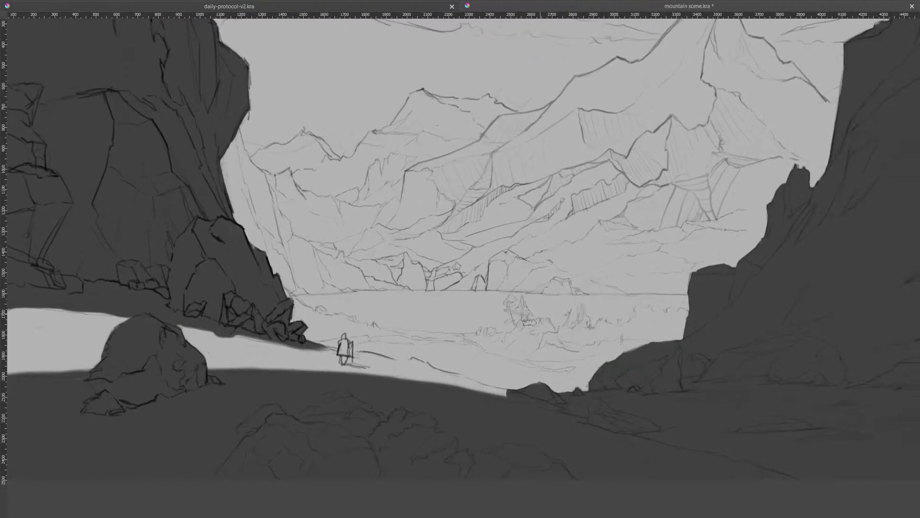
pyautogui.press('2')
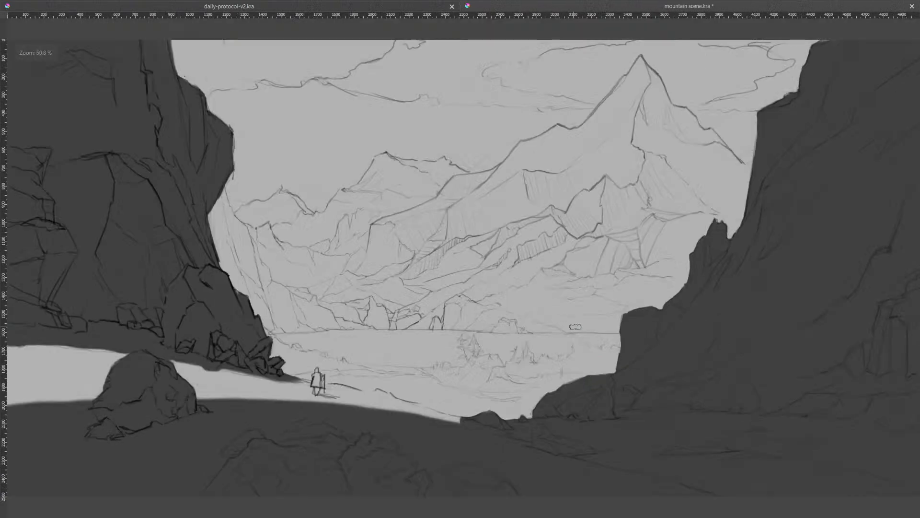
# - Lighten the small mound at the path's far end and extend the light path in a thin strip beneath it
pyautogui.scroll(-1, 601, 294)
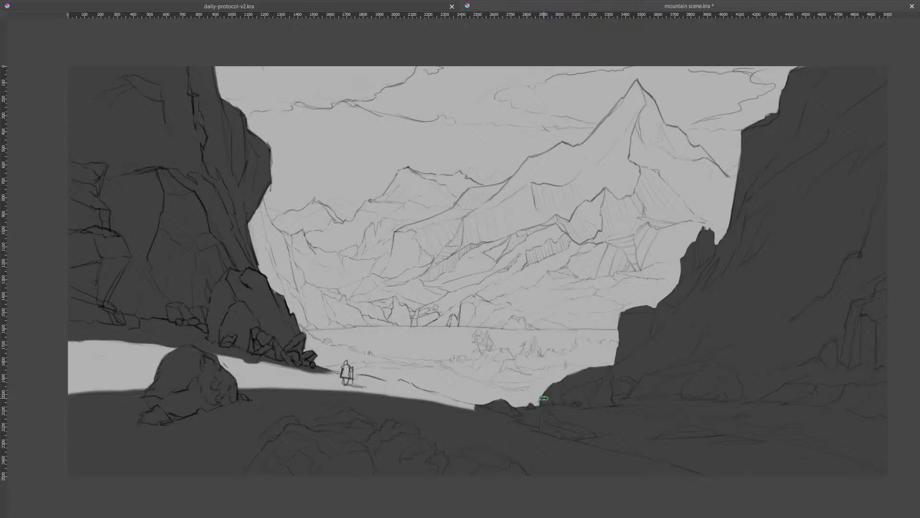
pyautogui.moveTo(566, 419); pyautogui.dragTo(568, 254)
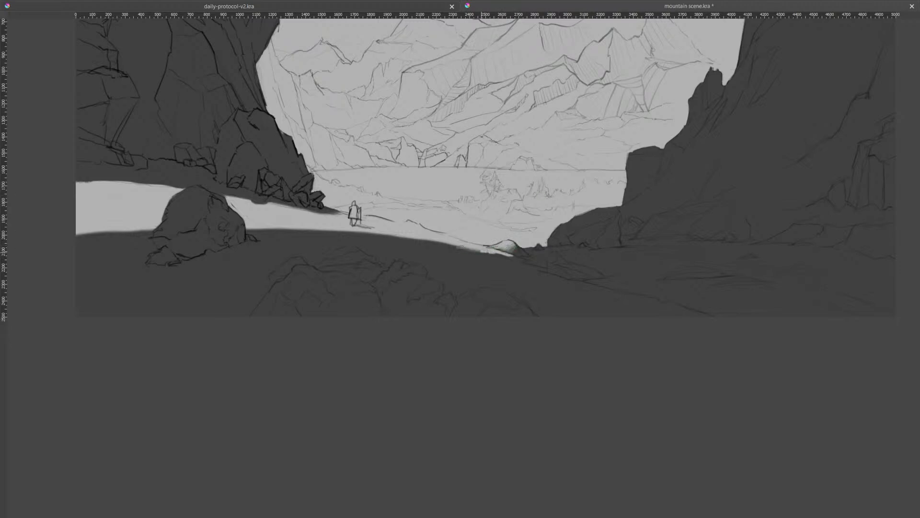
pyautogui.moveTo(452, 244); pyautogui.dragTo(477, 251)
pyautogui.moveTo(522, 211); pyautogui.dragTo(534, 210)
pyautogui.moveTo(532, 150); pyautogui.dragTo(519, 236)
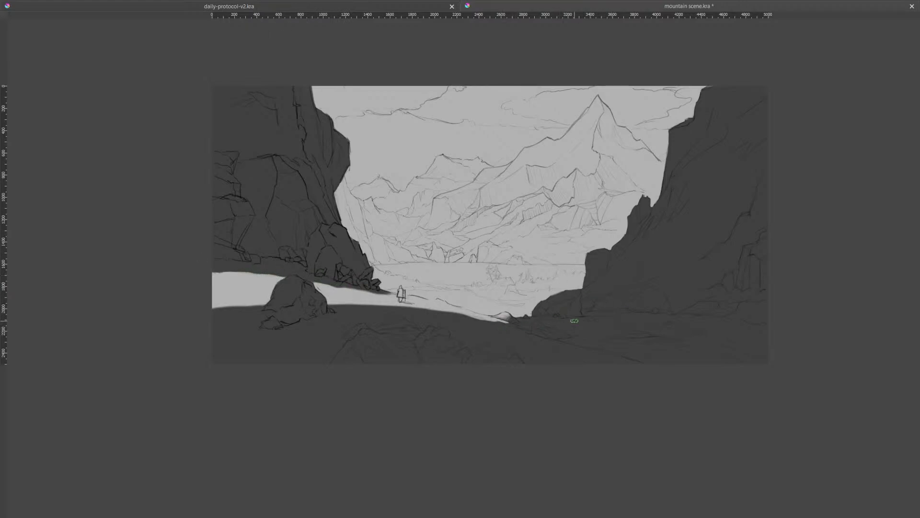
pyautogui.moveTo(531, 291); pyautogui.dragTo(581, 251)
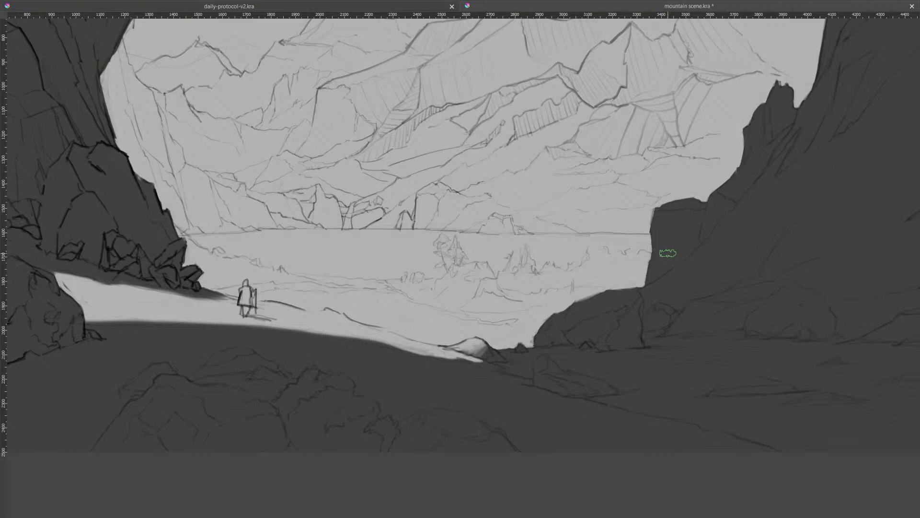
# - Set the brush colour to a lighter mid grey for the middle ground and return to canvas-only view
pyautogui.press('Tab')
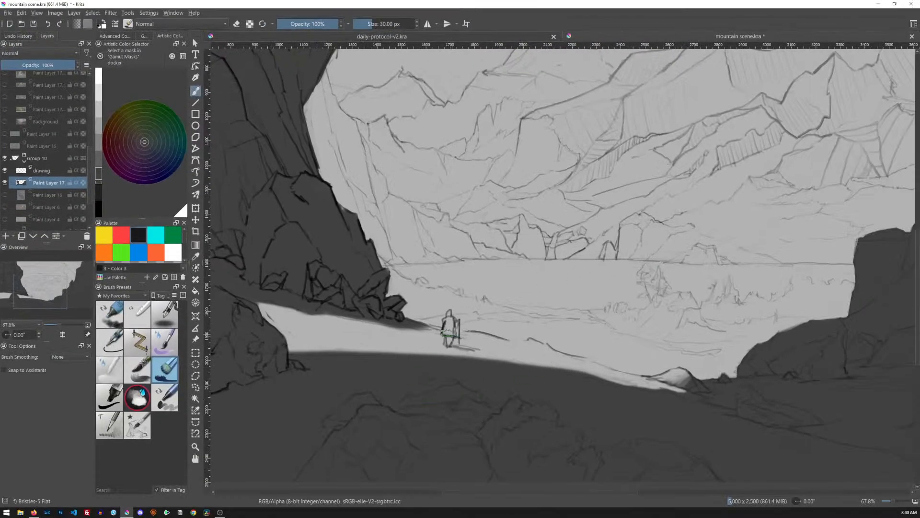
pyautogui.click(100, 158)
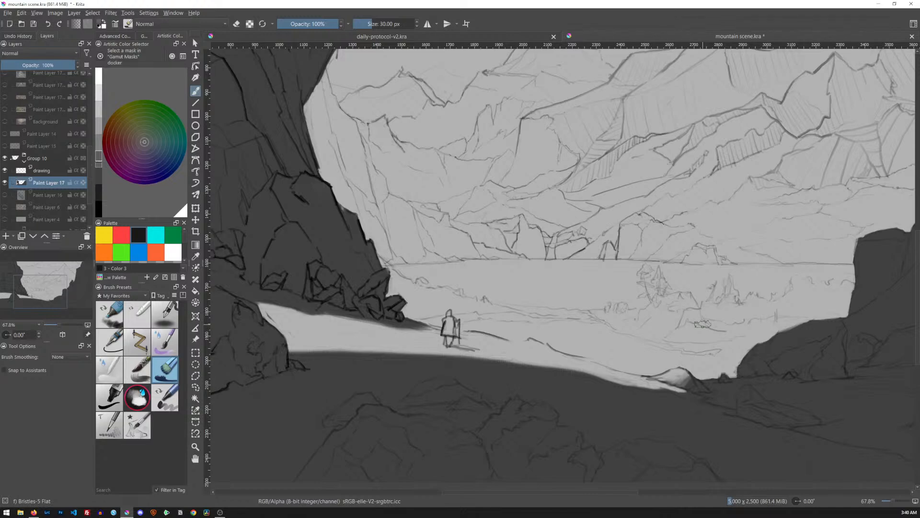
pyautogui.press('Tab')
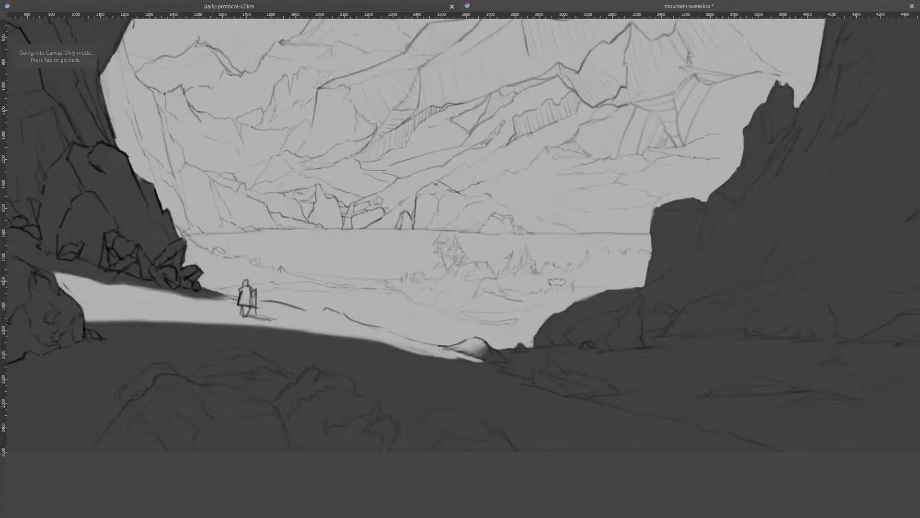
pyautogui.moveTo(583, 256); pyautogui.dragTo(577, 268)
pyautogui.moveTo(570, 304)
pyautogui.mouseDown()
pyautogui.moveTo(660, 260)
pyautogui.moveTo(636, 283)
pyautogui.mouseUp()
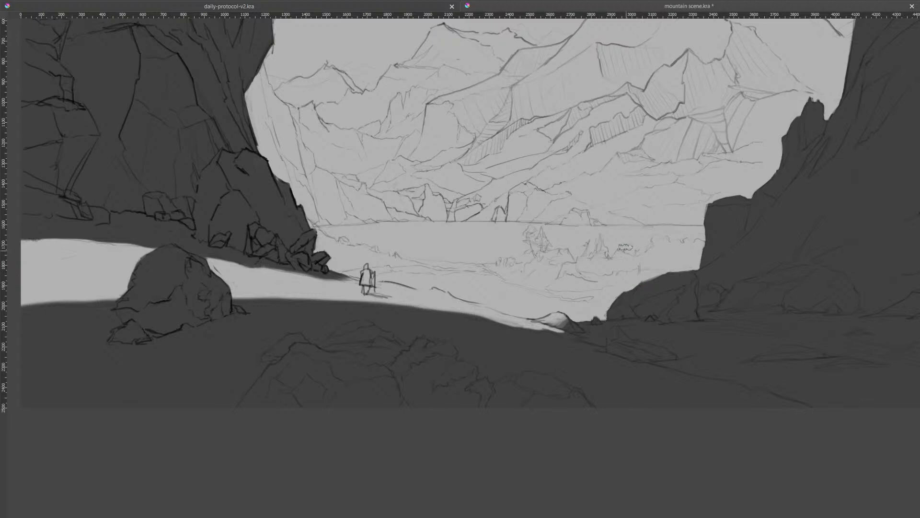
pyautogui.moveTo(660, 238); pyautogui.dragTo(659, 255)
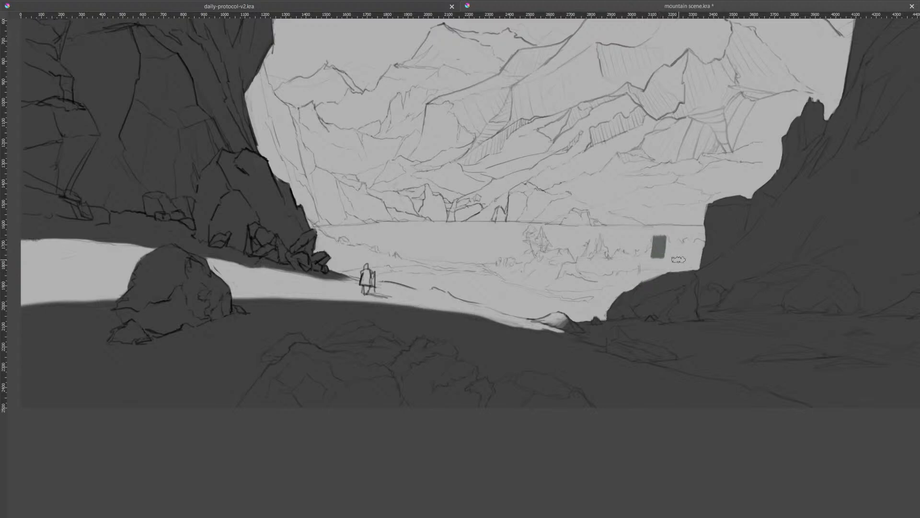
pyautogui.keyDown('ctrl'); pyautogui.click(674, 260); pyautogui.keyUp('ctrl')
pyautogui.hotkey('ctrl', 'z')
# - Add a new paint layer directly beneath Paint Layer 17 and return to canvas-only view
pyautogui.press('Tab')
pyautogui.click(72, 194)
pyautogui.press('Insert')
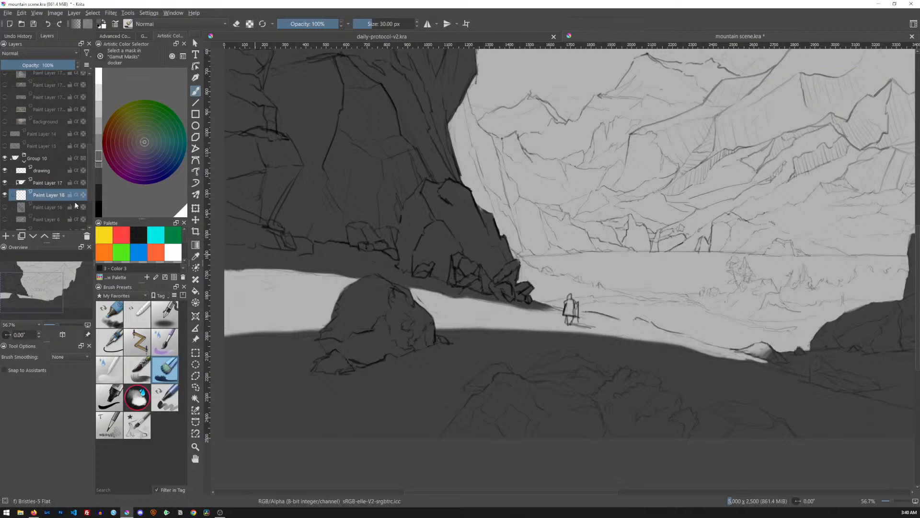
pyautogui.press('Tab')
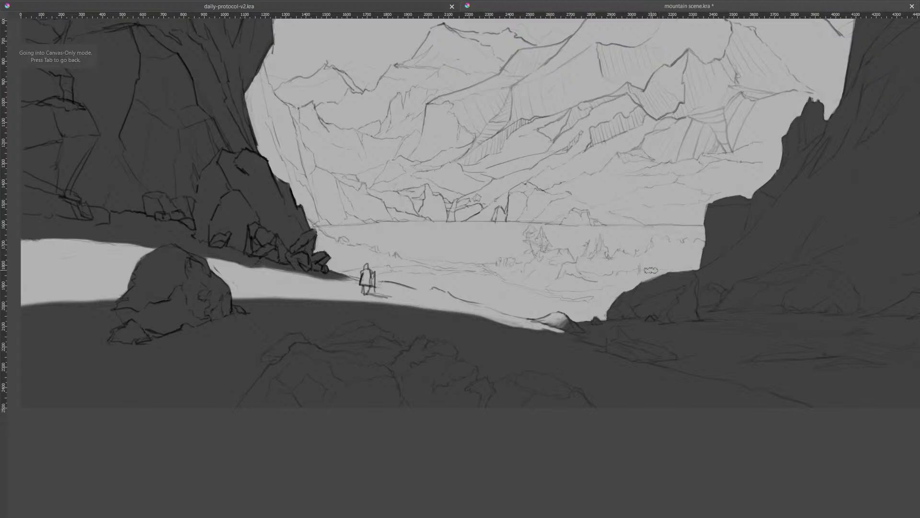
# - Outline the middle-ground plain between the cliffs, including its bushes and tree clumps, in mid grey and fill the enclosed area
pyautogui.moveTo(661, 263)
pyautogui.mouseDown()
pyautogui.moveTo(669, 239)
pyautogui.moveTo(666, 250)
pyautogui.moveTo(707, 240)
pyautogui.moveTo(711, 261)
pyautogui.moveTo(706, 248)
pyautogui.moveTo(698, 270)
pyautogui.mouseUp()
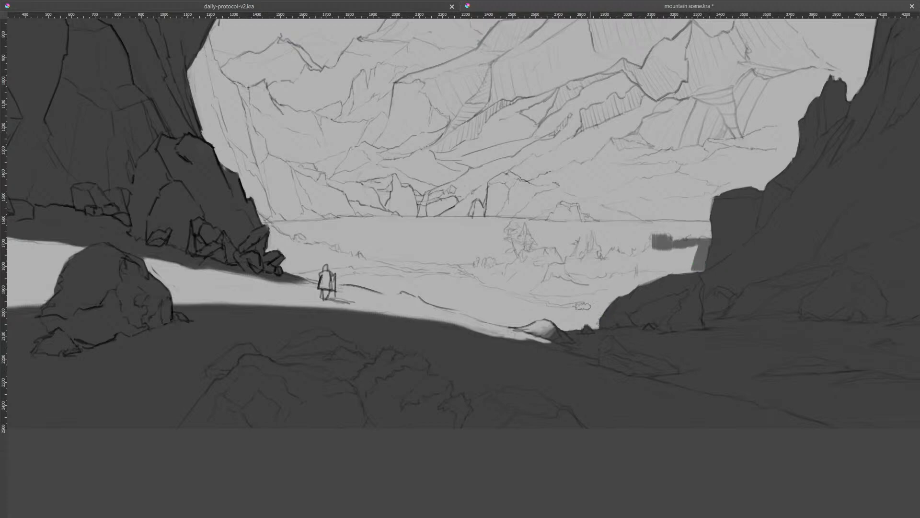
pyautogui.moveTo(259, 218)
pyautogui.mouseDown()
pyautogui.moveTo(308, 244)
pyautogui.moveTo(356, 241)
pyautogui.moveTo(301, 236)
pyautogui.moveTo(331, 267)
pyautogui.moveTo(322, 248)
pyautogui.moveTo(382, 265)
pyautogui.moveTo(354, 251)
pyautogui.moveTo(379, 264)
pyautogui.moveTo(515, 267)
pyautogui.moveTo(511, 229)
pyautogui.moveTo(509, 244)
pyautogui.moveTo(511, 231)
pyautogui.moveTo(560, 265)
pyautogui.moveTo(579, 244)
pyautogui.moveTo(582, 256)
pyautogui.moveTo(593, 236)
pyautogui.moveTo(601, 258)
pyautogui.moveTo(618, 247)
pyautogui.moveTo(634, 253)
pyautogui.moveTo(657, 234)
pyautogui.moveTo(674, 244)
pyautogui.moveTo(709, 242)
pyautogui.mouseUp()
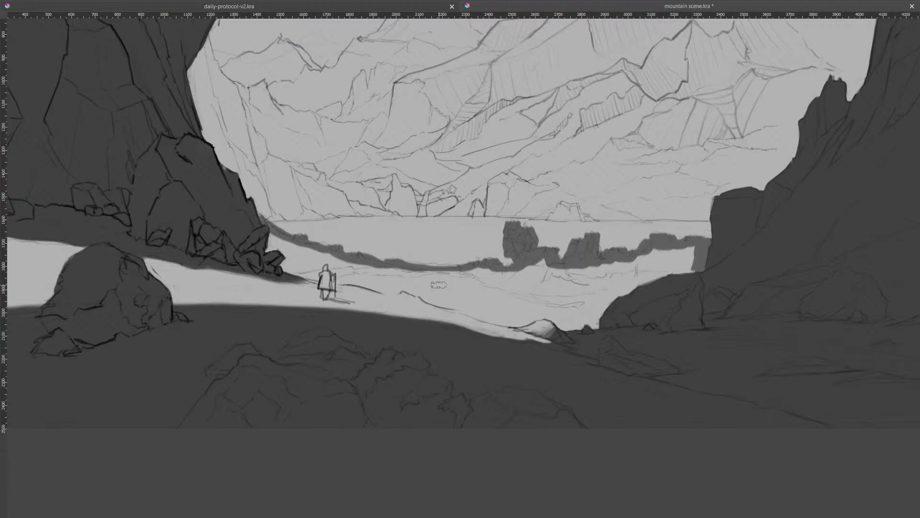
pyautogui.moveTo(267, 227)
pyautogui.mouseDown()
pyautogui.moveTo(281, 269)
pyautogui.moveTo(282, 257)
pyautogui.moveTo(277, 266)
pyautogui.moveTo(298, 274)
pyautogui.moveTo(281, 269)
pyautogui.moveTo(410, 290)
pyautogui.moveTo(512, 324)
pyautogui.moveTo(550, 314)
pyautogui.moveTo(569, 330)
pyautogui.moveTo(596, 325)
pyautogui.moveTo(621, 291)
pyautogui.moveTo(698, 269)
pyautogui.mouseUp()
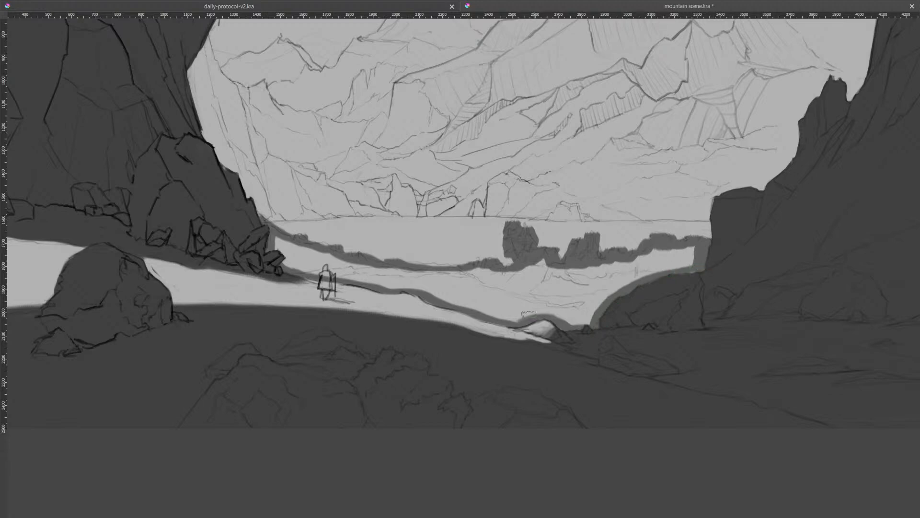
pyautogui.press('f')
pyautogui.click(568, 298)
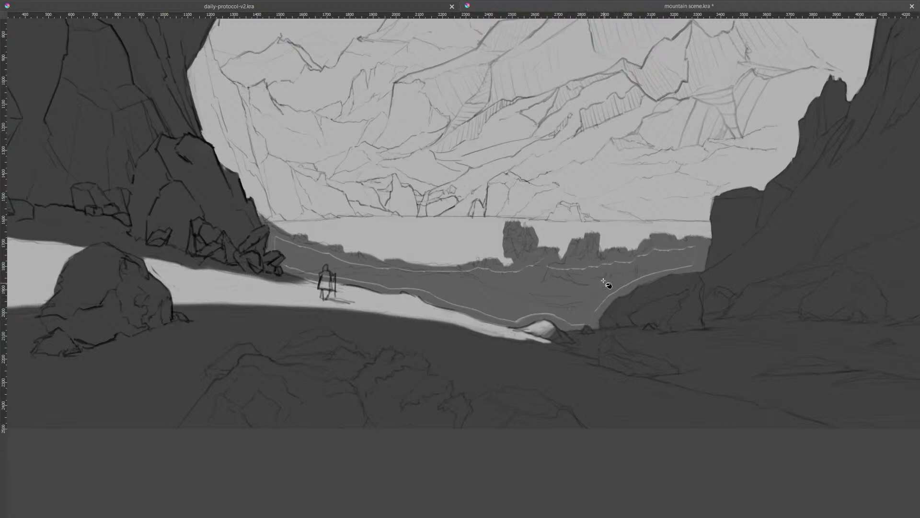
# - Paint over the light fill seams in the right half of the middle ground, beside the cliff and below the tree clumps
pyautogui.press('b')
pyautogui.scroll(6, 608, 327)
pyautogui.moveTo(789, 181); pyautogui.dragTo(618, 247)
pyautogui.moveTo(660, 188)
pyautogui.mouseDown()
pyautogui.moveTo(648, 243)
pyautogui.moveTo(552, 263)
pyautogui.moveTo(432, 320)
pyautogui.moveTo(374, 379)
pyautogui.mouseUp()
pyautogui.moveTo(614, 197)
pyautogui.mouseDown()
pyautogui.moveTo(640, 193)
pyautogui.moveTo(556, 195)
pyautogui.mouseUp()
pyautogui.moveTo(546, 216)
pyautogui.mouseDown()
pyautogui.moveTo(525, 206)
pyautogui.moveTo(463, 236)
pyautogui.moveTo(397, 236)
pyautogui.moveTo(362, 255)
pyautogui.moveTo(271, 257)
pyautogui.moveTo(237, 227)
pyautogui.moveTo(219, 252)
pyautogui.moveTo(193, 241)
pyautogui.moveTo(141, 259)
pyautogui.mouseUp()
pyautogui.moveTo(240, 377)
pyautogui.mouseDown()
pyautogui.moveTo(168, 391)
pyautogui.moveTo(72, 379)
pyautogui.mouseUp()
pyautogui.moveTo(268, 381)
pyautogui.mouseDown()
pyautogui.moveTo(302, 401)
pyautogui.moveTo(331, 397)
pyautogui.mouseUp()
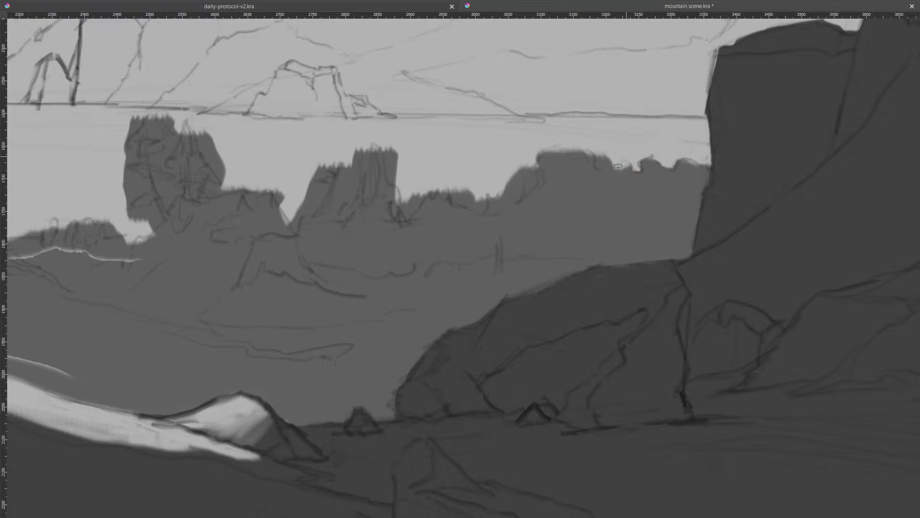
# - Carve the bush line beside the right-hand cliff into an irregular edge with notches and small light gaps
pyautogui.moveTo(609, 155)
pyautogui.mouseDown()
pyautogui.moveTo(606, 166)
pyautogui.moveTo(580, 156)
pyautogui.mouseUp()
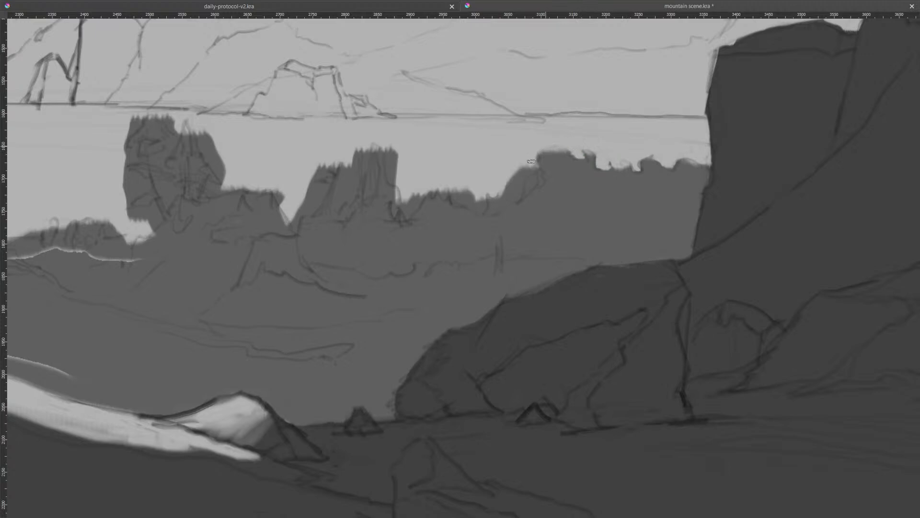
pyautogui.moveTo(540, 171)
pyautogui.mouseDown()
pyautogui.moveTo(540, 186)
pyautogui.moveTo(518, 176)
pyautogui.moveTo(506, 197)
pyautogui.mouseUp()
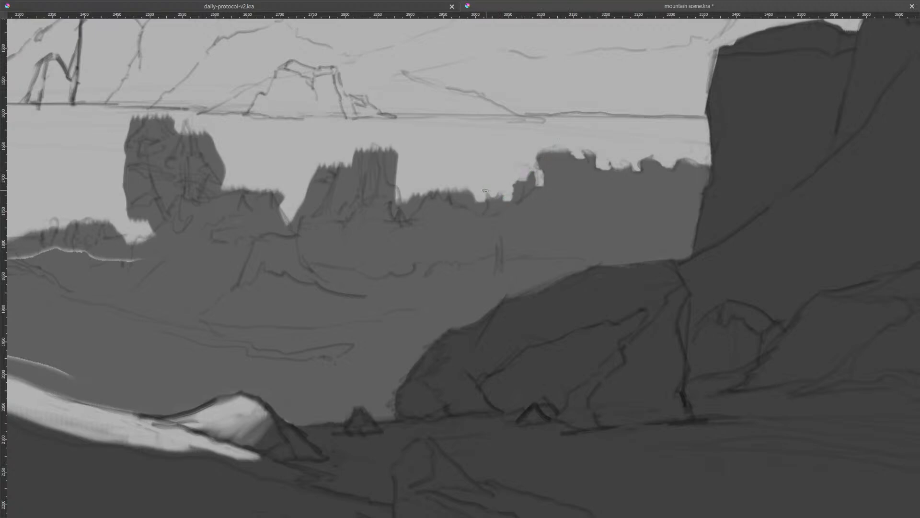
pyautogui.moveTo(481, 203)
pyautogui.mouseDown()
pyautogui.moveTo(476, 182)
pyautogui.moveTo(468, 204)
pyautogui.moveTo(457, 200)
pyautogui.moveTo(465, 191)
pyautogui.moveTo(459, 198)
pyautogui.moveTo(477, 209)
pyautogui.mouseUp()
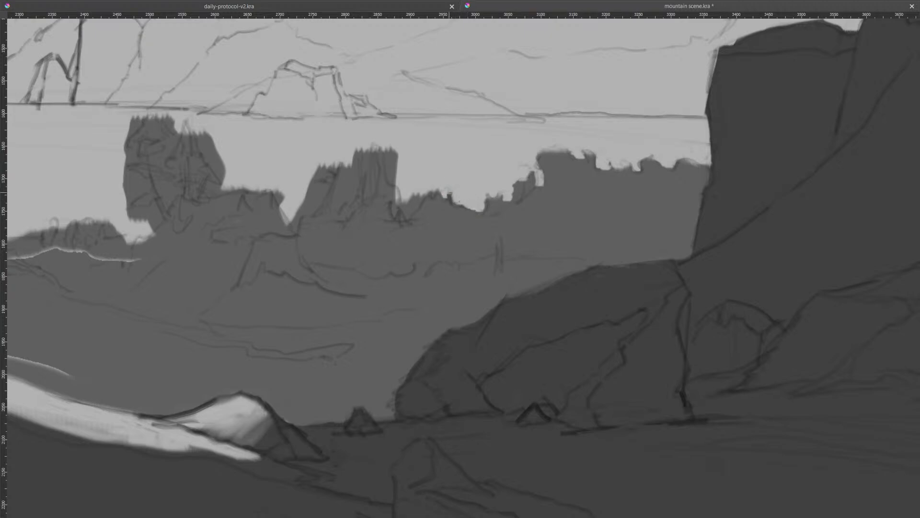
pyautogui.moveTo(444, 193)
pyautogui.mouseDown()
pyautogui.moveTo(411, 213)
pyautogui.moveTo(399, 184)
pyautogui.moveTo(407, 218)
pyautogui.moveTo(424, 192)
pyautogui.mouseUp()
pyautogui.moveTo(600, 178); pyautogui.dragTo(599, 181)
pyautogui.click(551, 187)
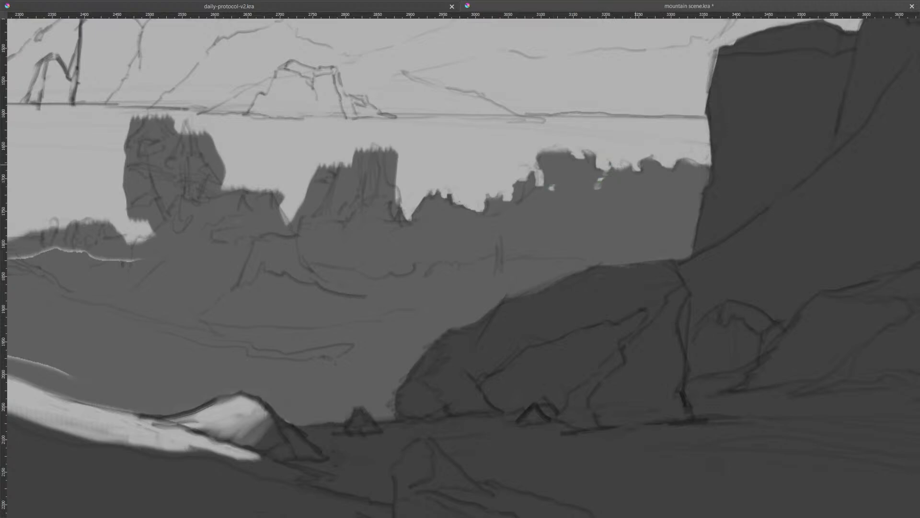
pyautogui.moveTo(644, 175)
pyautogui.mouseDown()
pyautogui.moveTo(639, 187)
pyautogui.moveTo(603, 192)
pyautogui.moveTo(619, 188)
pyautogui.mouseUp()
pyautogui.moveTo(688, 181); pyautogui.dragTo(688, 185)
# - Carve the central tree clump into thin, spiky dead trunks with a bent trunk at its left side
pyautogui.moveTo(502, 211)
pyautogui.mouseDown()
pyautogui.moveTo(602, 230)
pyautogui.moveTo(701, 212)
pyautogui.mouseUp()
pyautogui.moveTo(571, 132); pyautogui.dragTo(579, 164)
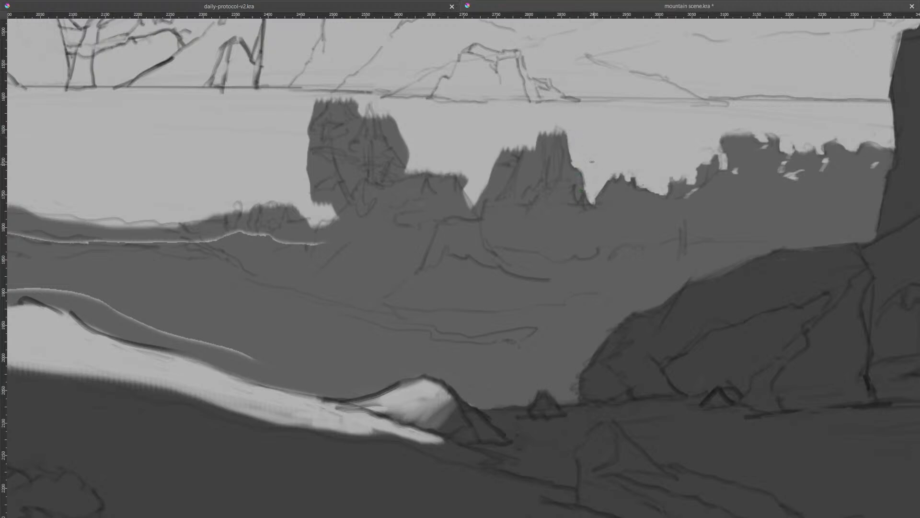
pyautogui.moveTo(554, 129)
pyautogui.mouseDown()
pyautogui.moveTo(526, 167)
pyautogui.moveTo(517, 201)
pyautogui.mouseUp()
pyautogui.moveTo(517, 153)
pyautogui.mouseDown()
pyautogui.moveTo(497, 158)
pyautogui.moveTo(525, 138)
pyautogui.moveTo(495, 196)
pyautogui.moveTo(482, 197)
pyautogui.moveTo(500, 159)
pyautogui.moveTo(492, 192)
pyautogui.moveTo(506, 171)
pyautogui.moveTo(489, 193)
pyautogui.moveTo(507, 166)
pyautogui.mouseUp()
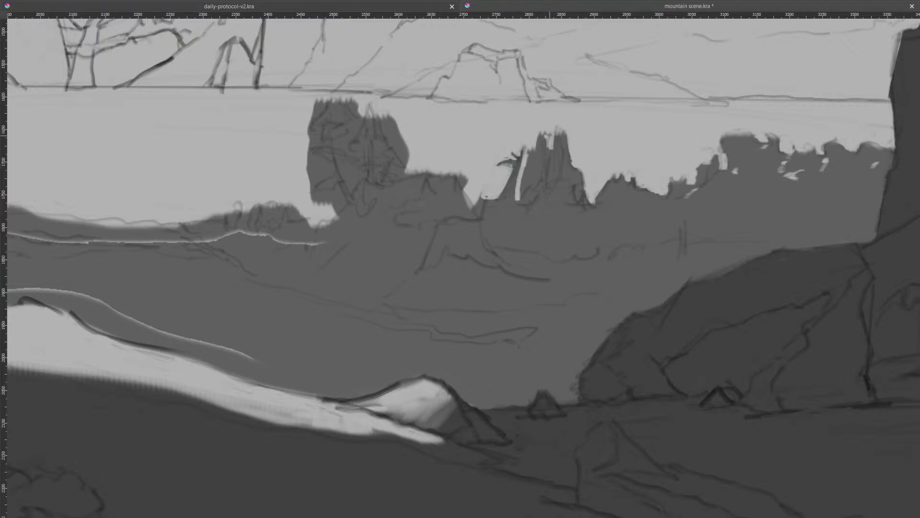
pyautogui.moveTo(541, 132)
pyautogui.mouseDown()
pyautogui.moveTo(537, 182)
pyautogui.moveTo(523, 191)
pyautogui.moveTo(539, 135)
pyautogui.moveTo(529, 182)
pyautogui.moveTo(532, 169)
pyautogui.mouseUp()
pyautogui.moveTo(546, 134)
pyautogui.mouseDown()
pyautogui.moveTo(556, 127)
pyautogui.moveTo(555, 153)
pyautogui.moveTo(547, 141)
pyautogui.moveTo(554, 135)
pyautogui.moveTo(554, 172)
pyautogui.moveTo(555, 163)
pyautogui.mouseUp()
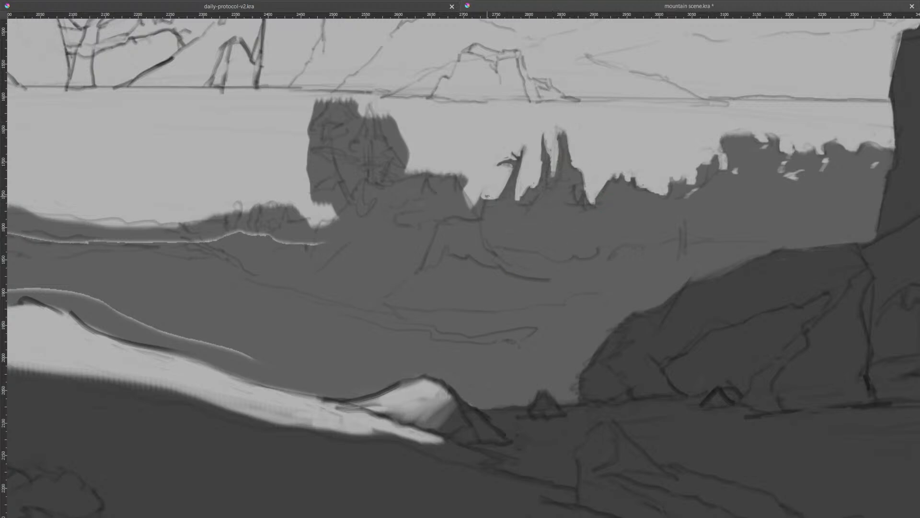
pyautogui.moveTo(483, 195)
pyautogui.mouseDown()
pyautogui.moveTo(478, 211)
pyautogui.moveTo(478, 196)
pyautogui.mouseUp()
# - Trim the mound beside the large tree clump and carve its right half into a separate pointed conifer with ragged branches
pyautogui.moveTo(518, 178); pyautogui.dragTo(593, 198)
pyautogui.moveTo(540, 210)
pyautogui.mouseDown()
pyautogui.moveTo(535, 195)
pyautogui.moveTo(541, 202)
pyautogui.moveTo(508, 193)
pyautogui.mouseUp()
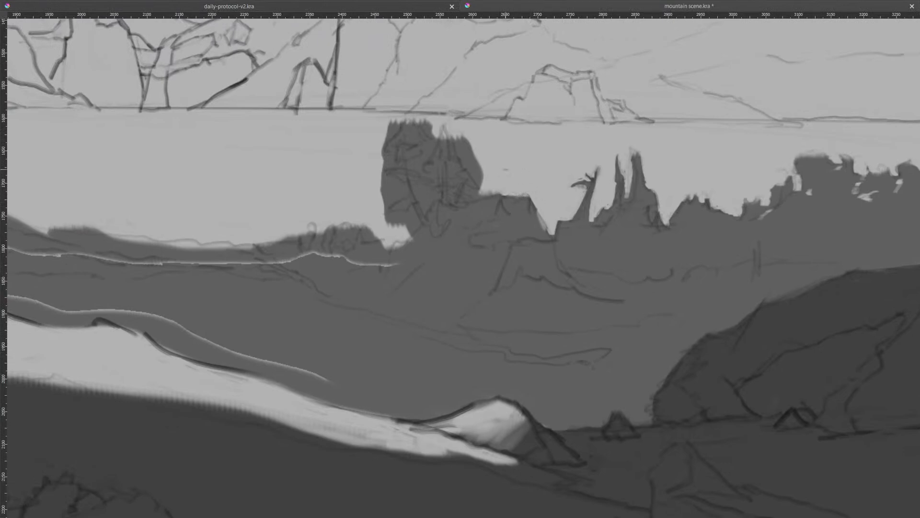
pyautogui.moveTo(492, 193)
pyautogui.mouseDown()
pyautogui.moveTo(465, 193)
pyautogui.moveTo(479, 193)
pyautogui.moveTo(483, 180)
pyautogui.moveTo(467, 169)
pyautogui.moveTo(480, 186)
pyautogui.mouseUp()
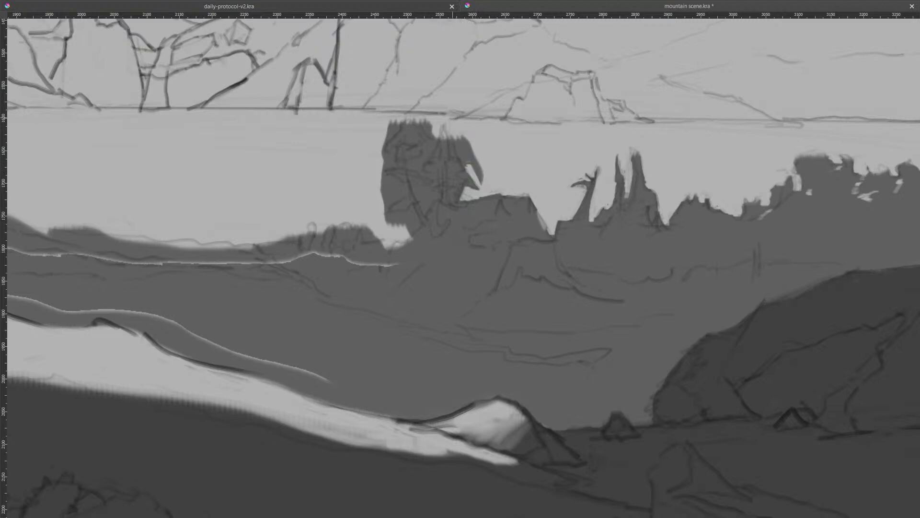
pyautogui.moveTo(454, 177); pyautogui.dragTo(462, 171)
pyautogui.moveTo(455, 135)
pyautogui.mouseDown()
pyautogui.moveTo(484, 186)
pyautogui.moveTo(479, 163)
pyautogui.moveTo(466, 174)
pyautogui.mouseUp()
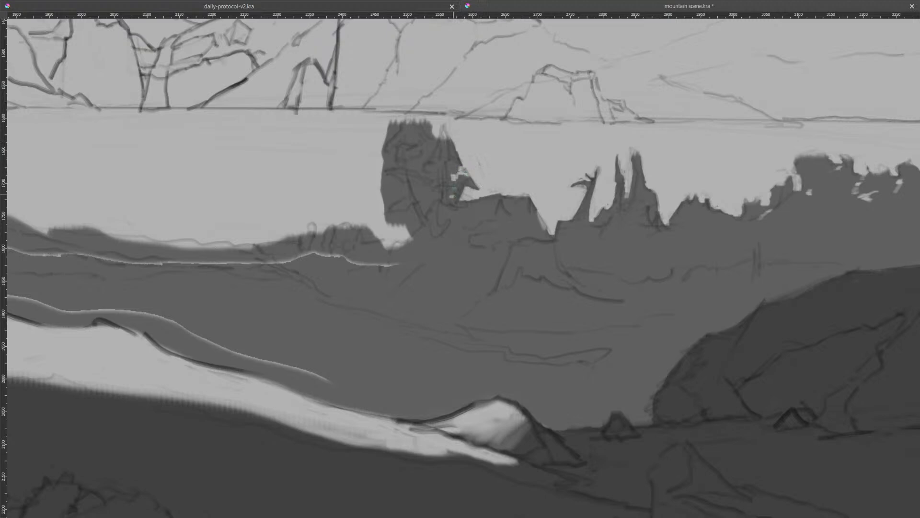
pyautogui.click(433, 168)
pyautogui.moveTo(426, 154)
pyautogui.mouseDown()
pyautogui.moveTo(425, 123)
pyautogui.moveTo(435, 140)
pyautogui.moveTo(427, 158)
pyautogui.moveTo(426, 149)
pyautogui.mouseUp()
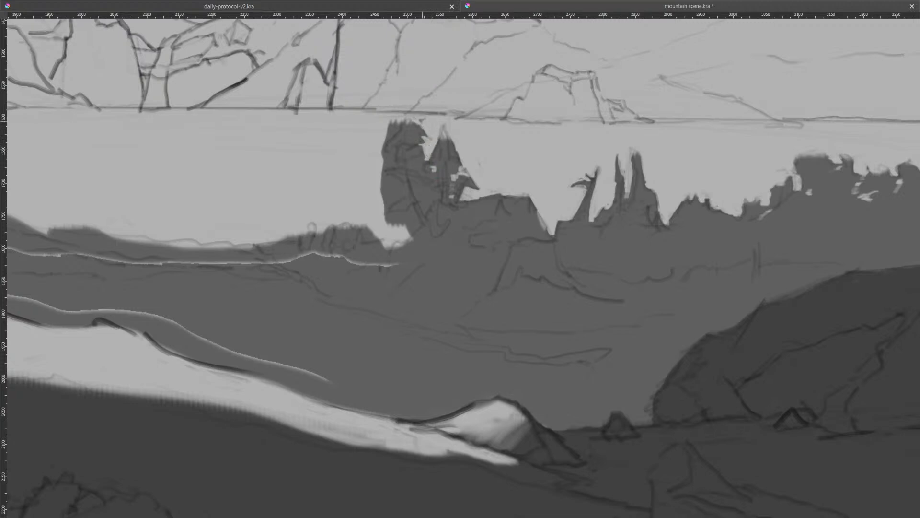
# - Carve the clump's left half into a leaning pine with a thin trunk and separate tiers of foliage
pyautogui.moveTo(401, 121)
pyautogui.mouseDown()
pyautogui.moveTo(388, 140)
pyautogui.moveTo(391, 125)
pyautogui.moveTo(382, 159)
pyautogui.moveTo(394, 151)
pyautogui.moveTo(394, 161)
pyautogui.mouseUp()
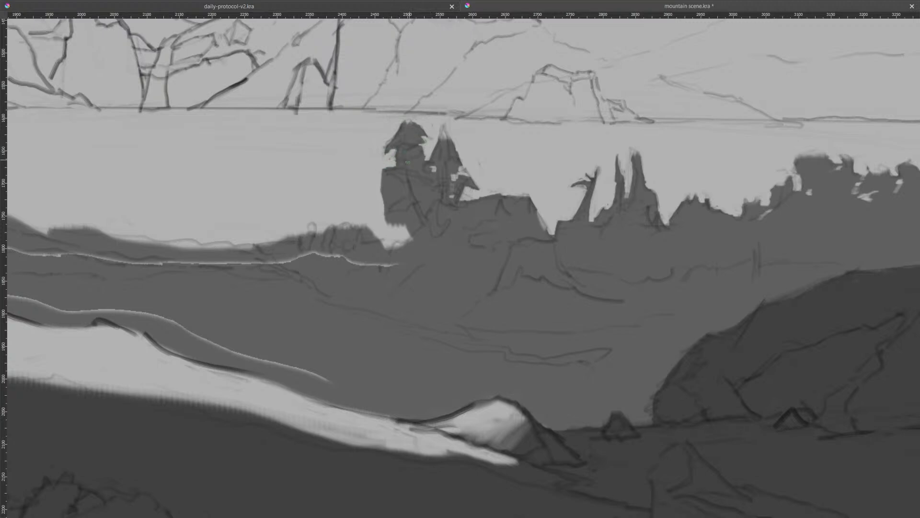
pyautogui.moveTo(396, 163); pyautogui.dragTo(425, 159)
pyautogui.moveTo(404, 182)
pyautogui.mouseDown()
pyautogui.moveTo(391, 204)
pyautogui.moveTo(381, 176)
pyautogui.moveTo(381, 194)
pyautogui.moveTo(420, 180)
pyautogui.moveTo(420, 199)
pyautogui.moveTo(415, 180)
pyautogui.moveTo(421, 195)
pyautogui.moveTo(427, 174)
pyautogui.moveTo(425, 208)
pyautogui.moveTo(441, 195)
pyautogui.moveTo(427, 187)
pyautogui.moveTo(427, 207)
pyautogui.moveTo(419, 184)
pyautogui.mouseUp()
pyautogui.hotkey('ctrl', 'z')
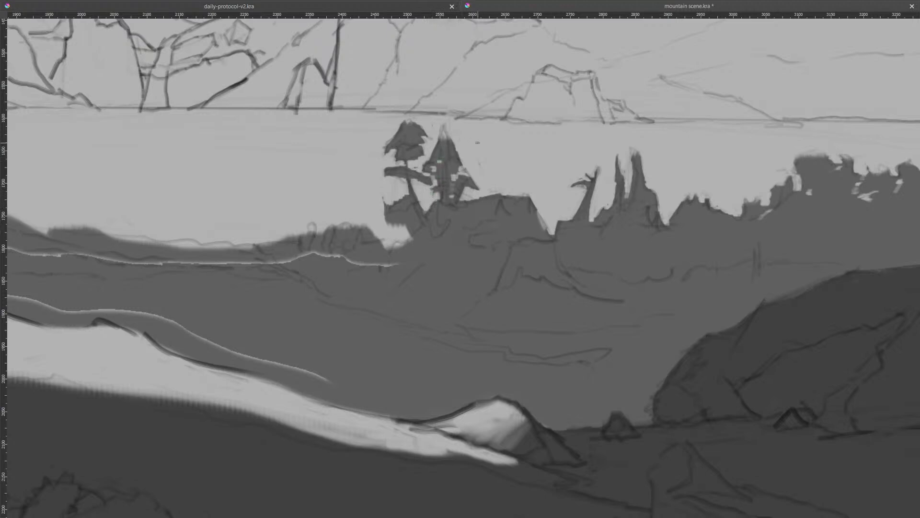
pyautogui.moveTo(411, 207)
pyautogui.mouseDown()
pyautogui.moveTo(421, 225)
pyautogui.moveTo(410, 235)
pyautogui.mouseUp()
pyautogui.moveTo(392, 203)
pyautogui.mouseDown()
pyautogui.moveTo(384, 212)
pyautogui.moveTo(408, 213)
pyautogui.moveTo(386, 219)
pyautogui.moveTo(415, 219)
pyautogui.mouseUp()
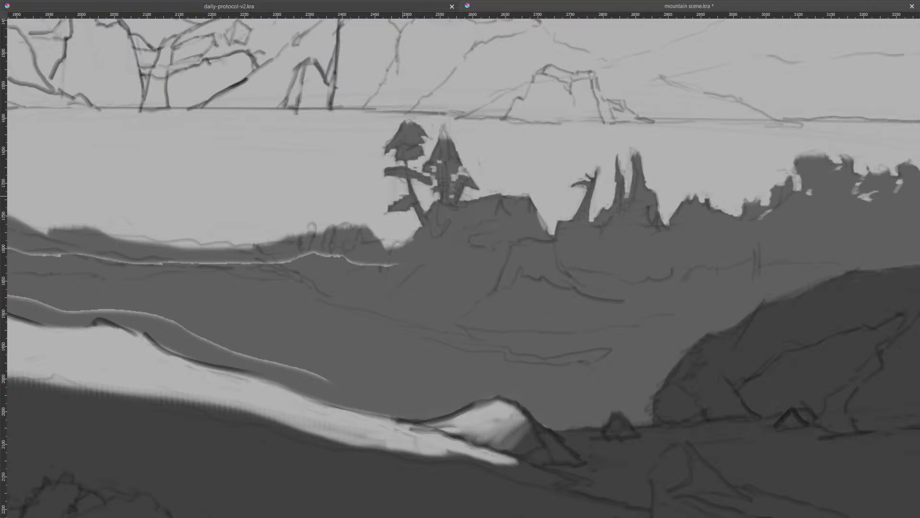
# - Carve the low bushes left of the pine into a jagged, uneven outline
pyautogui.moveTo(478, 246); pyautogui.dragTo(589, 186)
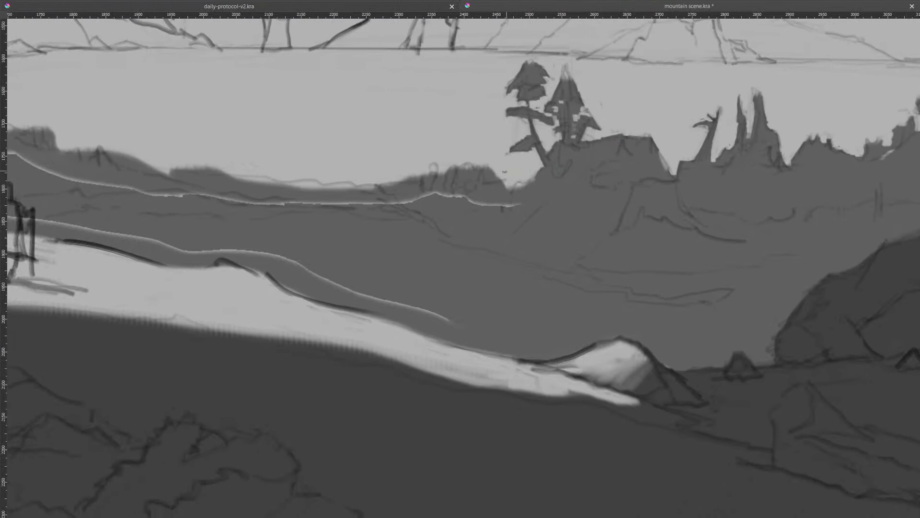
pyautogui.moveTo(490, 178); pyautogui.dragTo(492, 172)
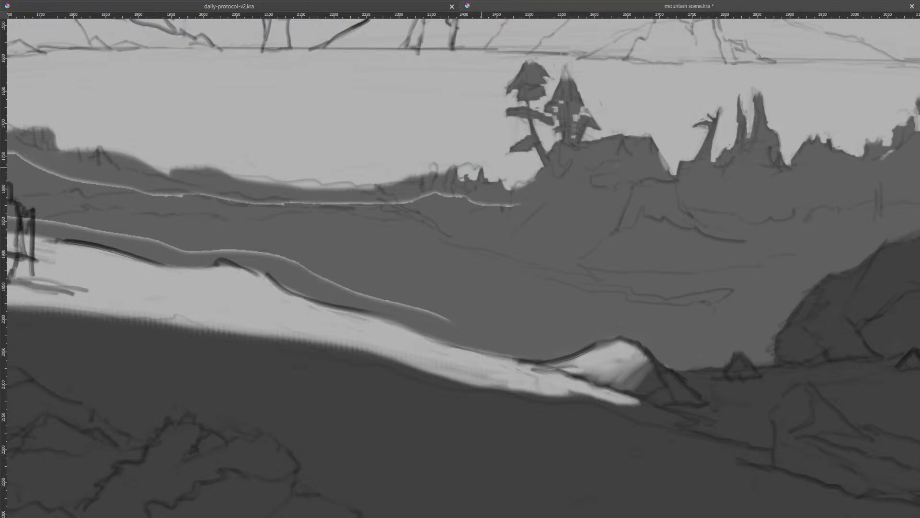
pyautogui.moveTo(466, 171)
pyautogui.mouseDown()
pyautogui.moveTo(497, 140)
pyautogui.moveTo(511, 176)
pyautogui.moveTo(460, 183)
pyautogui.moveTo(460, 171)
pyautogui.moveTo(457, 188)
pyautogui.moveTo(479, 172)
pyautogui.mouseUp()
# - Paint over the light fill seams across the left part of the middle ground, along its upper edge and above the path
pyautogui.moveTo(507, 258); pyautogui.dragTo(529, 244)
pyautogui.moveTo(522, 208)
pyautogui.mouseDown()
pyautogui.moveTo(465, 195)
pyautogui.moveTo(244, 206)
pyautogui.moveTo(156, 195)
pyautogui.mouseUp()
pyautogui.moveTo(160, 229)
pyautogui.mouseDown()
pyautogui.moveTo(191, 247)
pyautogui.moveTo(295, 262)
pyautogui.moveTo(365, 293)
pyautogui.moveTo(472, 319)
pyautogui.mouseUp()
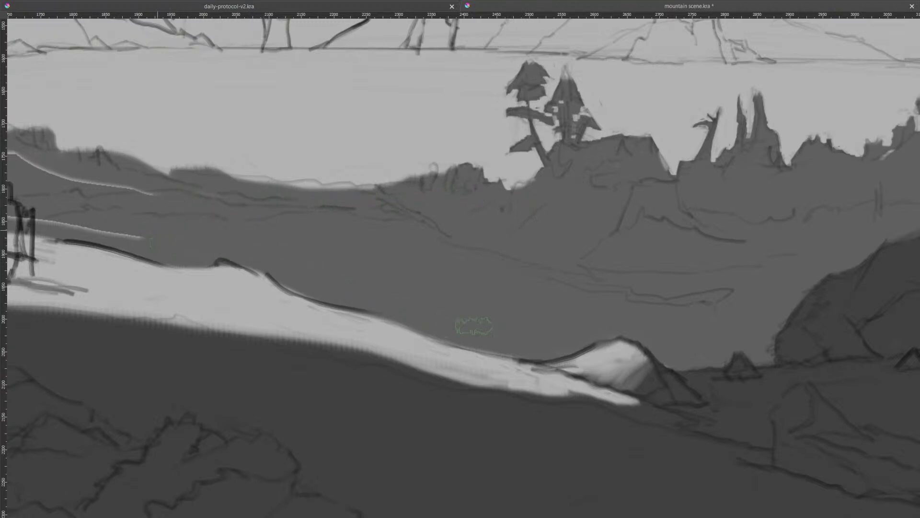
pyautogui.moveTo(155, 193); pyautogui.dragTo(122, 186)
pyautogui.moveTo(144, 233); pyautogui.dragTo(133, 235)
pyautogui.moveTo(120, 184); pyautogui.dragTo(99, 181)
pyautogui.moveTo(112, 231); pyautogui.dragTo(54, 221)
pyautogui.moveTo(96, 182); pyautogui.dragTo(76, 177)
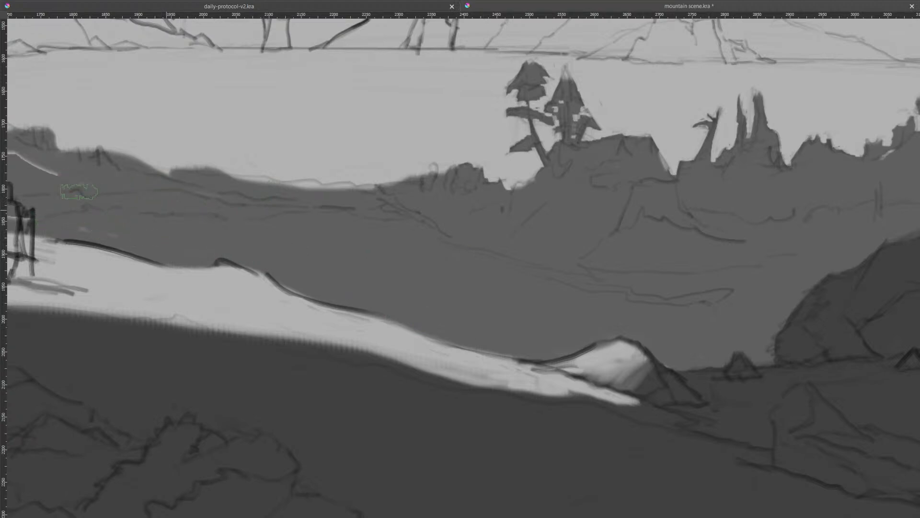
# - Reduce the brush size, add a small domed bush on the plain's far edge and tidy the edge beside it
pyautogui.press('[')
pyautogui.press('[')
pyautogui.press('[')
pyautogui.press('[')
pyautogui.press('[')
pyautogui.moveTo(438, 164)
pyautogui.mouseDown()
pyautogui.moveTo(418, 181)
pyautogui.moveTo(531, 242)
pyautogui.moveTo(618, 246)
pyautogui.moveTo(571, 207)
pyautogui.moveTo(425, 197)
pyautogui.moveTo(439, 180)
pyautogui.moveTo(451, 198)
pyautogui.moveTo(451, 188)
pyautogui.moveTo(444, 197)
pyautogui.moveTo(434, 188)
pyautogui.moveTo(452, 211)
pyautogui.mouseUp()
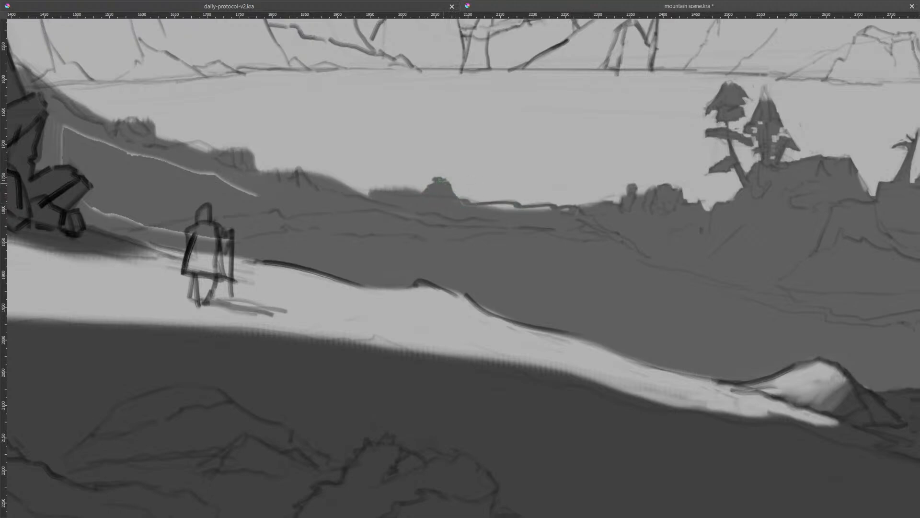
pyautogui.moveTo(481, 207); pyautogui.dragTo(571, 209)
# - Paint a thin, broken light trail winding down from the plain's far edge towards the small mound, following the sketch
pyautogui.moveTo(557, 210); pyautogui.dragTo(590, 221)
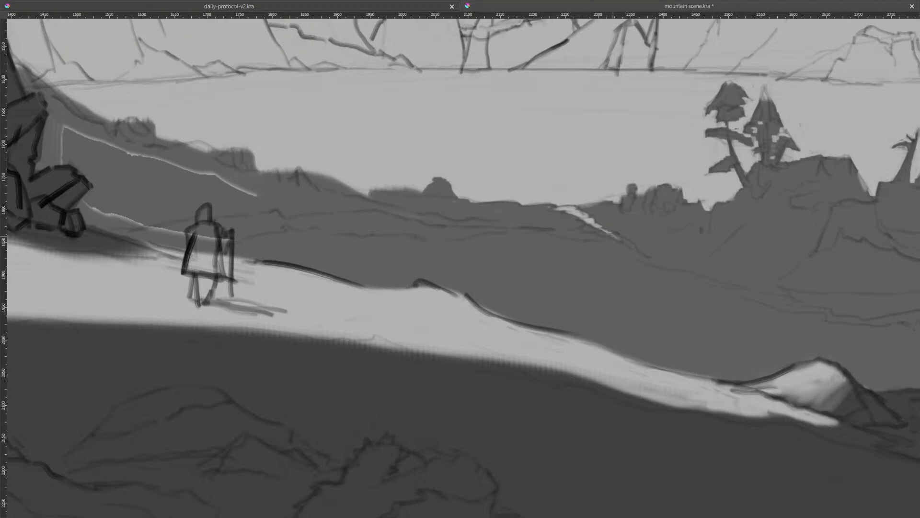
pyautogui.moveTo(772, 281); pyautogui.dragTo(670, 210)
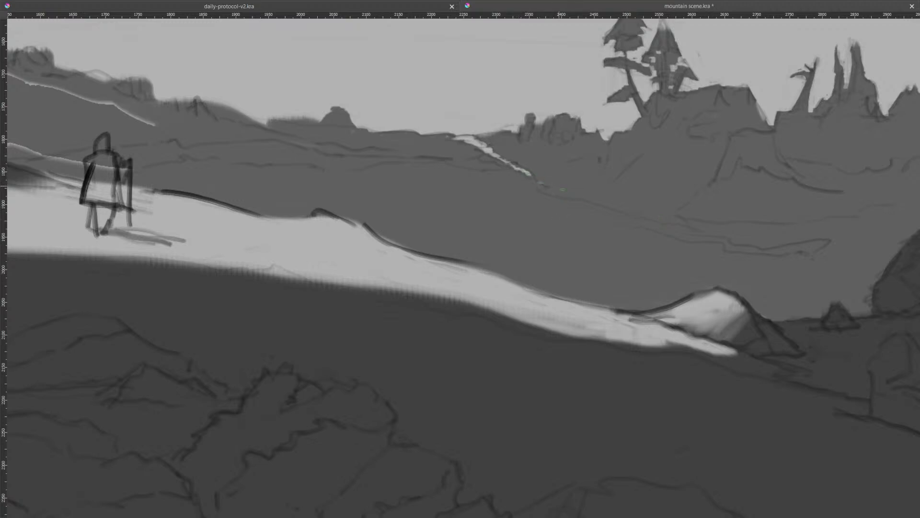
pyautogui.moveTo(665, 225); pyautogui.dragTo(729, 241)
pyautogui.moveTo(723, 241); pyautogui.dragTo(801, 247)
pyautogui.moveTo(768, 250); pyautogui.dragTo(824, 247)
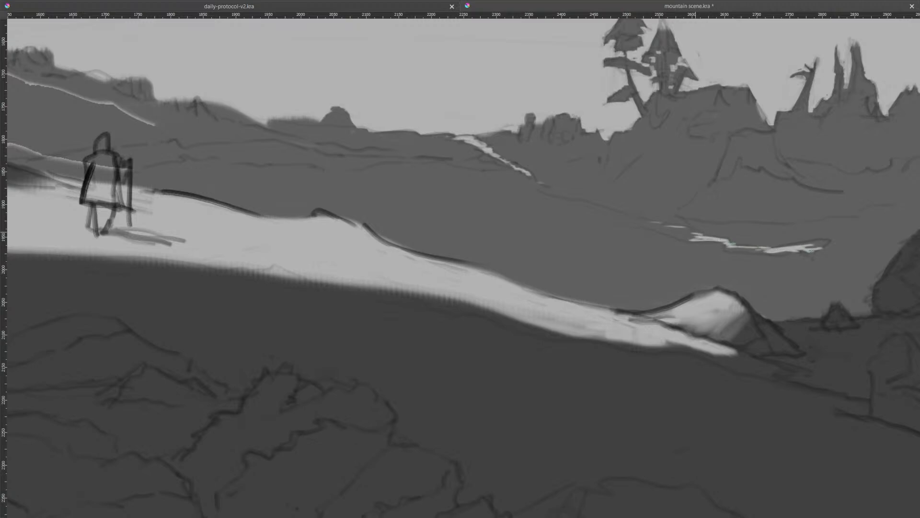
pyautogui.moveTo(660, 226); pyautogui.dragTo(687, 230)
pyautogui.moveTo(607, 209); pyautogui.dragTo(625, 216)
pyautogui.moveTo(573, 202); pyautogui.dragTo(594, 205)
pyautogui.moveTo(363, 144); pyautogui.dragTo(749, 237)
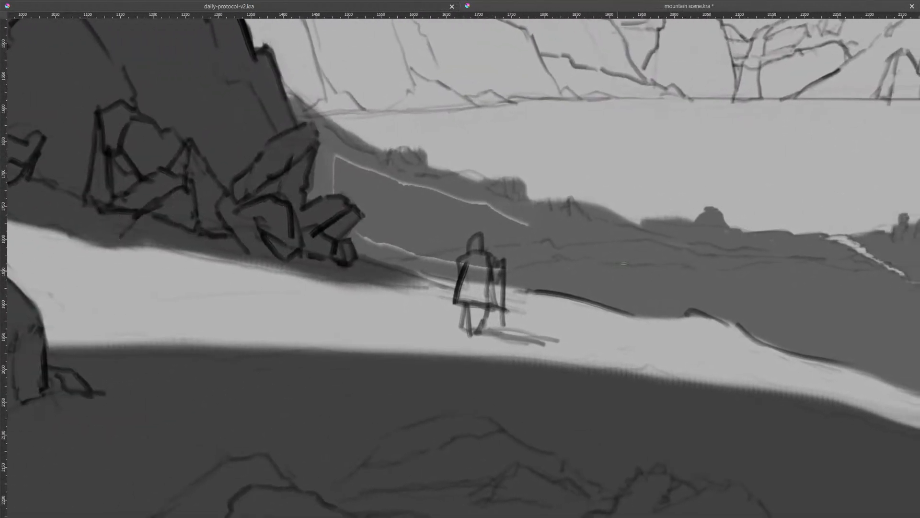
# - Flatten the small domed bush and, with a smaller brush, refine the bush outlines along the plain's far edge towards the left cliff
pyautogui.moveTo(709, 208); pyautogui.dragTo(714, 212)
pyautogui.moveTo(717, 211)
pyautogui.mouseDown()
pyautogui.moveTo(672, 221)
pyautogui.moveTo(740, 206)
pyautogui.moveTo(731, 223)
pyautogui.moveTo(688, 214)
pyautogui.moveTo(639, 219)
pyautogui.moveTo(584, 199)
pyautogui.moveTo(628, 219)
pyautogui.mouseUp()
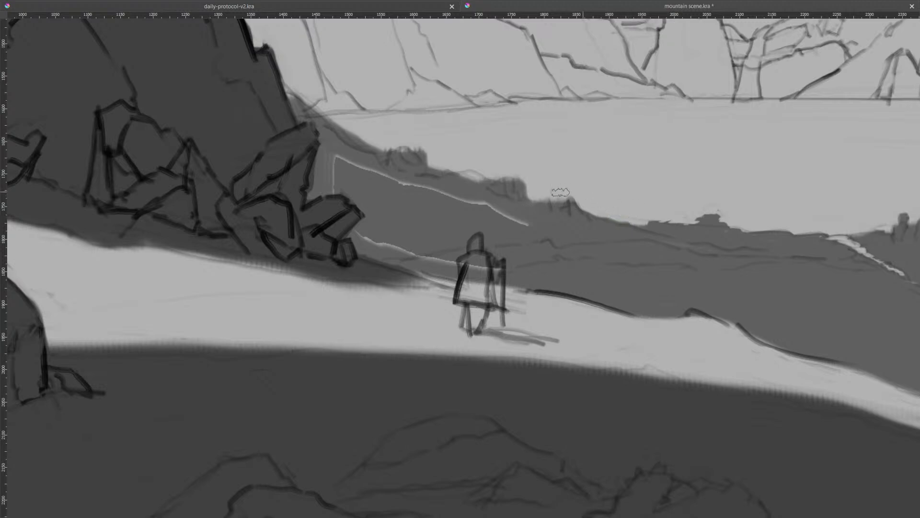
pyautogui.press('[')
pyautogui.moveTo(562, 196)
pyautogui.mouseDown()
pyautogui.moveTo(538, 200)
pyautogui.moveTo(519, 190)
pyautogui.moveTo(516, 147)
pyautogui.moveTo(494, 179)
pyautogui.mouseUp()
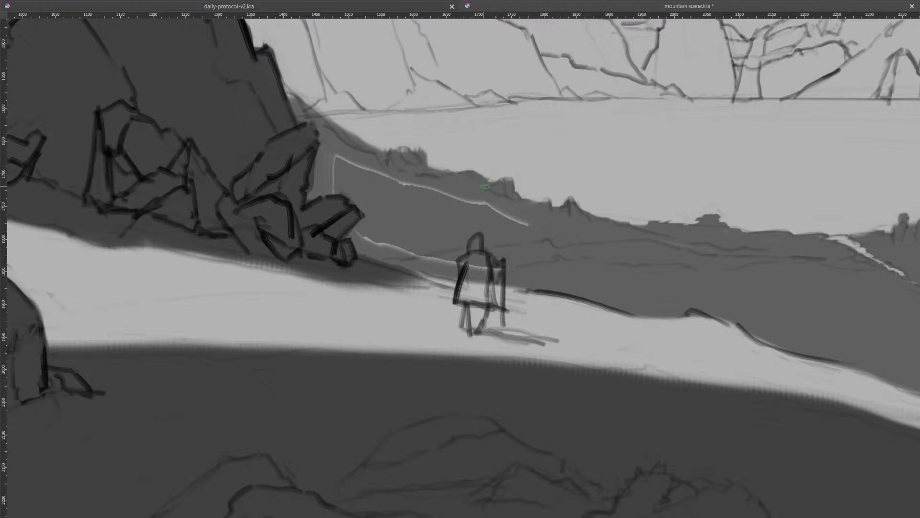
pyautogui.moveTo(449, 171); pyautogui.dragTo(427, 157)
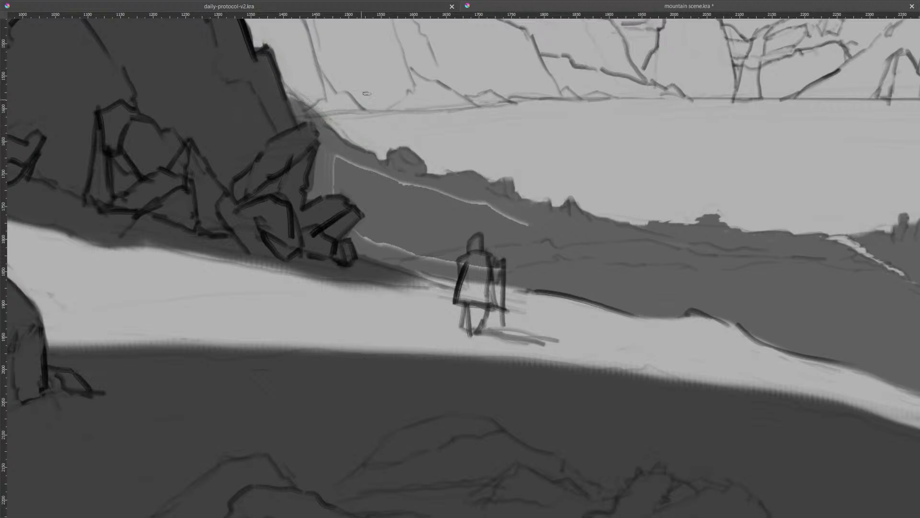
# - Paint over the light fill seams in the middle ground and clear the grey from inside the cloaked figure
pyautogui.moveTo(531, 224)
pyautogui.mouseDown()
pyautogui.moveTo(483, 197)
pyautogui.moveTo(476, 213)
pyautogui.moveTo(448, 192)
pyautogui.moveTo(441, 213)
pyautogui.moveTo(450, 198)
pyautogui.moveTo(338, 156)
pyautogui.moveTo(337, 194)
pyautogui.moveTo(372, 236)
pyautogui.moveTo(425, 260)
pyautogui.moveTo(446, 237)
pyautogui.moveTo(430, 253)
pyautogui.moveTo(464, 265)
pyautogui.moveTo(525, 271)
pyautogui.moveTo(544, 259)
pyautogui.mouseUp()
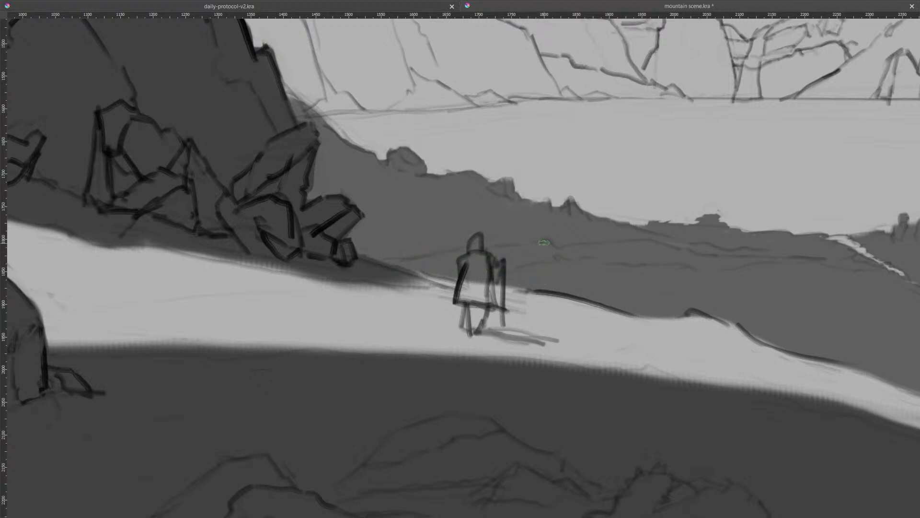
pyautogui.moveTo(475, 252)
pyautogui.mouseDown()
pyautogui.moveTo(483, 270)
pyautogui.moveTo(488, 260)
pyautogui.moveTo(483, 254)
pyautogui.moveTo(487, 290)
pyautogui.moveTo(487, 269)
pyautogui.moveTo(483, 294)
pyautogui.moveTo(475, 292)
pyautogui.moveTo(472, 256)
pyautogui.moveTo(466, 280)
pyautogui.mouseUp()
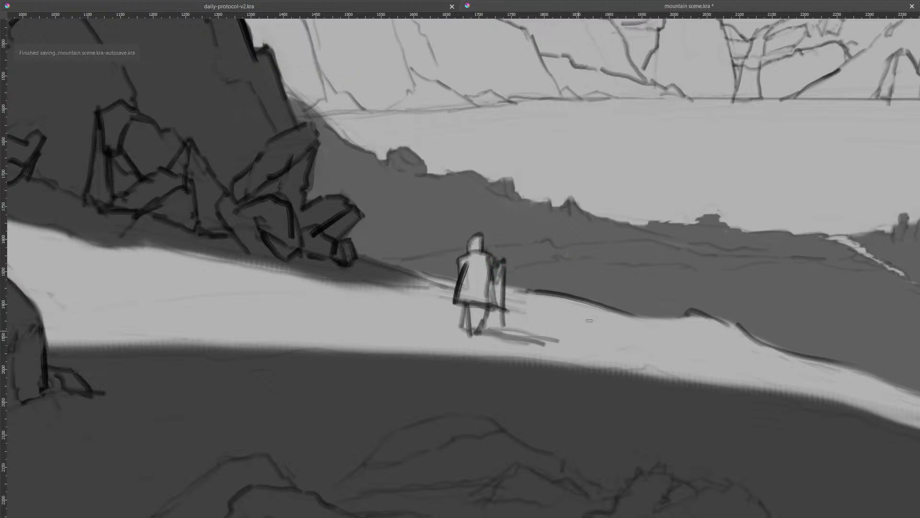
pyautogui.press('2')
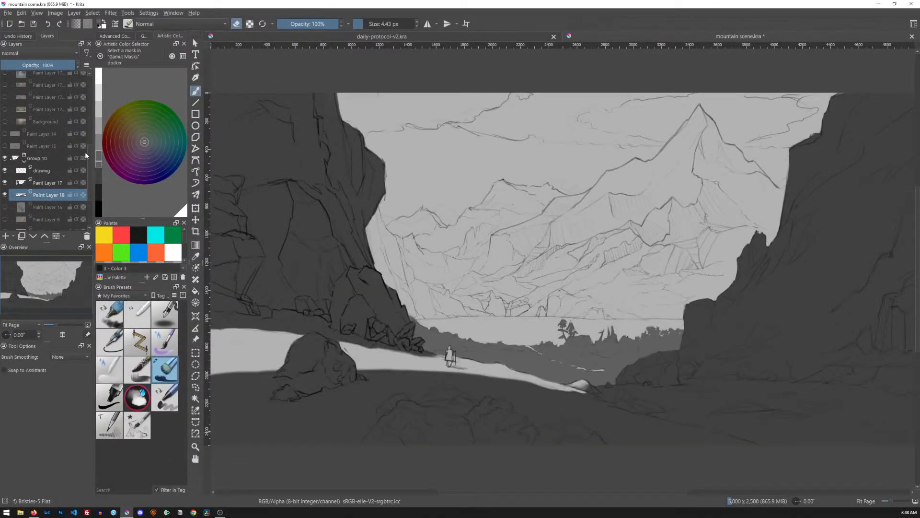
# - Show the reference painting of the waterfall valley above the scene to study its values, and hide it again
pyautogui.scroll(5, 88, 155)
pyautogui.scroll(-3, 48, 143)
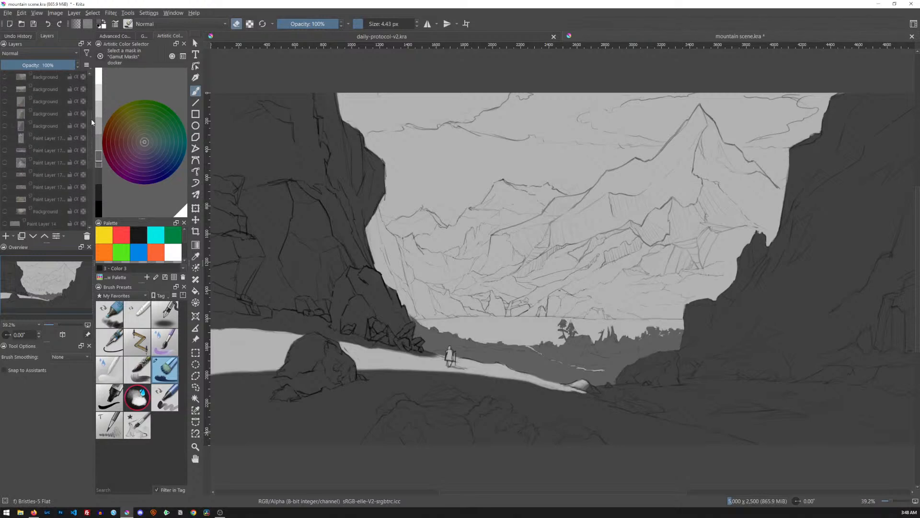
pyautogui.click(5, 202)
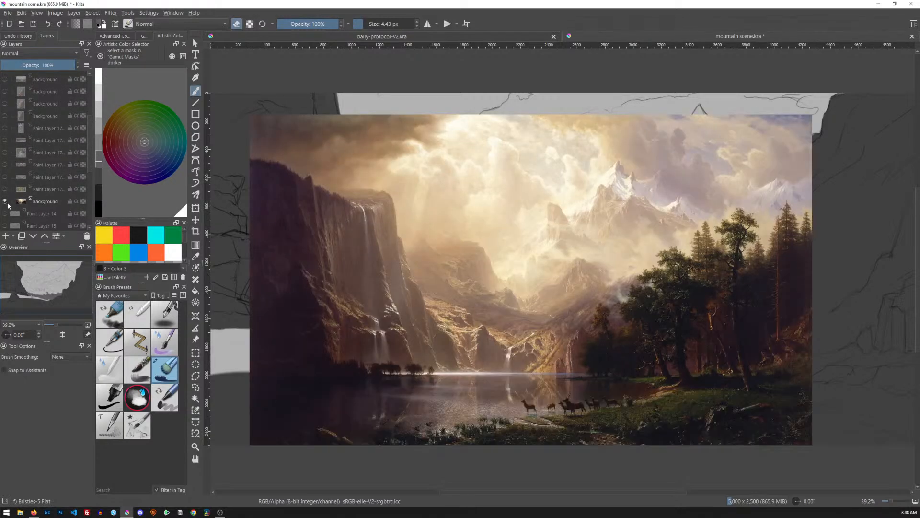
pyautogui.moveTo(14, 214)
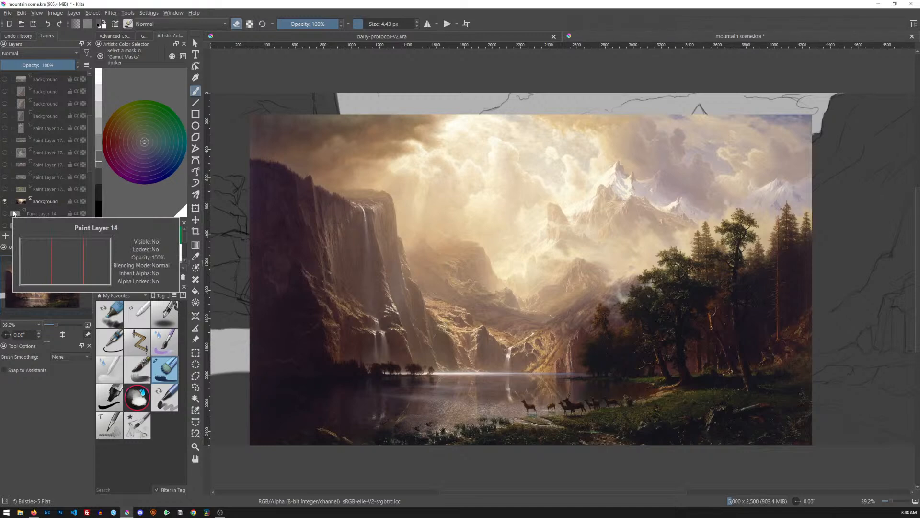
pyautogui.moveTo(90, 155); pyautogui.dragTo(89, 185)
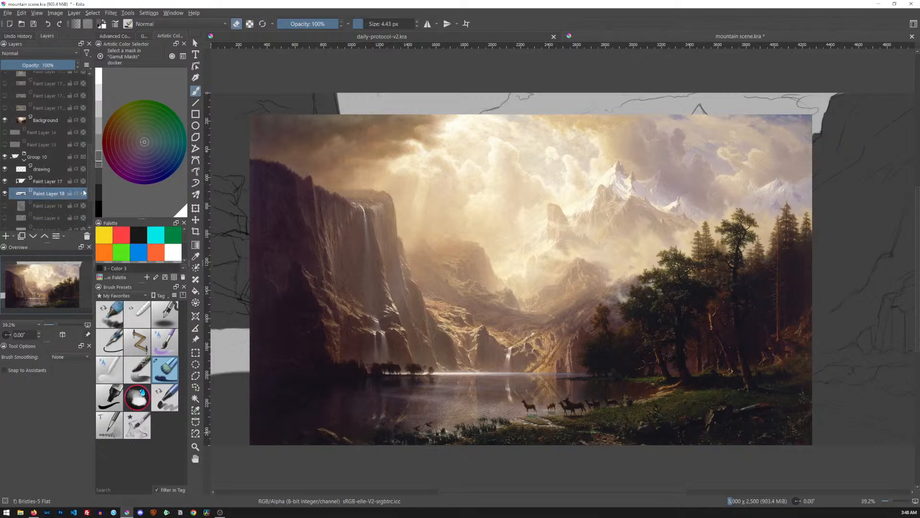
pyautogui.moveTo(84, 192)
pyautogui.click(4, 120)
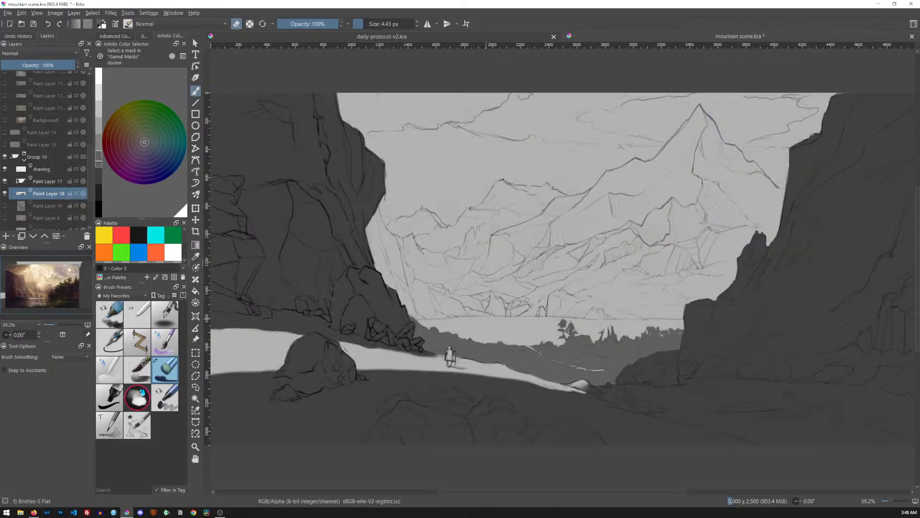
# - Add a new paint layer beneath Paint Layer 18 and pick a lighter mid grey for the distant shapes
pyautogui.moveTo(60, 205)
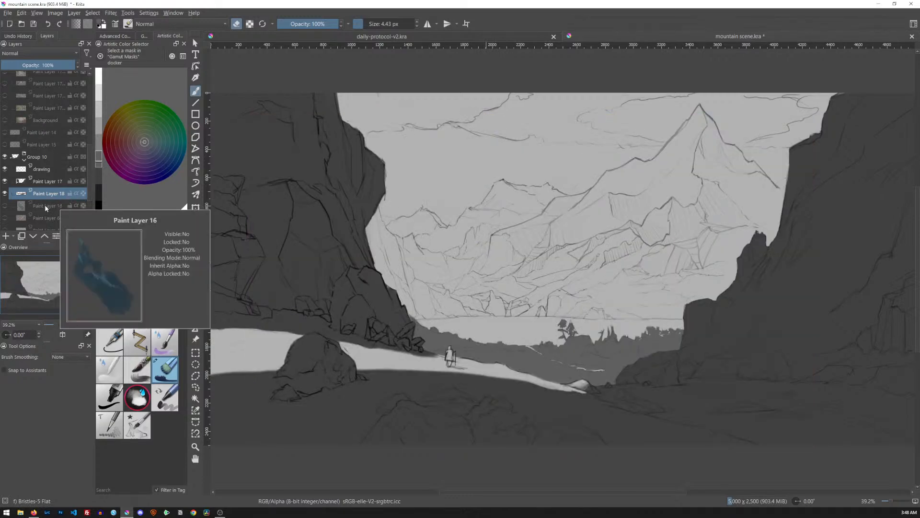
pyautogui.press('Insert')
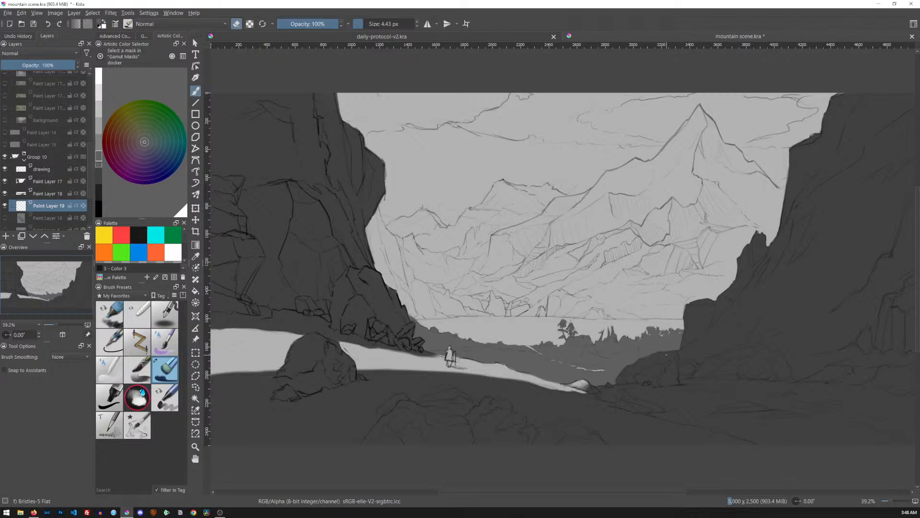
pyautogui.click(99, 143)
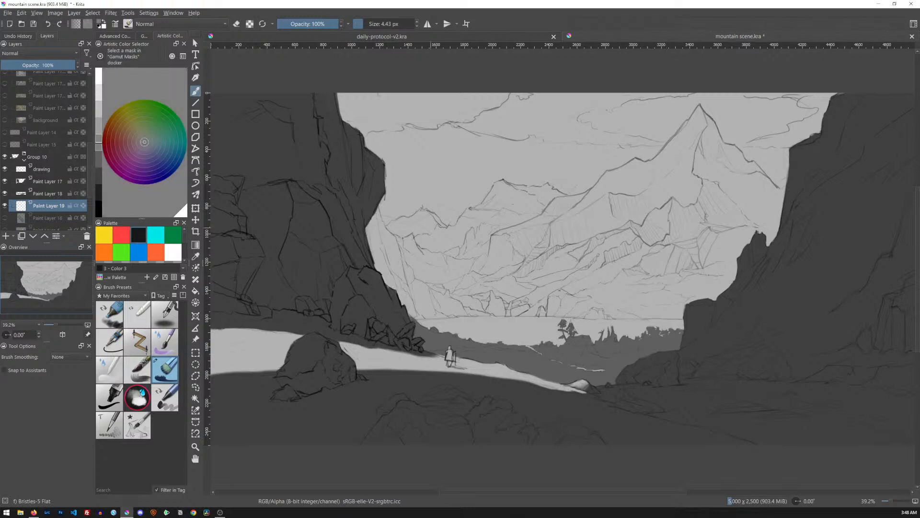
pyautogui.press(']')
pyautogui.press(']')
pyautogui.press(']')
pyautogui.press(']')
pyautogui.press(']')
pyautogui.press(']')
pyautogui.press(']')
pyautogui.press(']')
pyautogui.press(']')
pyautogui.press(']')
pyautogui.press(']')
pyautogui.press(']')
pyautogui.press(']')
pyautogui.press(']')
pyautogui.press(']')
pyautogui.press(']')
pyautogui.press(']')
pyautogui.press(']')
pyautogui.press(']')
pyautogui.moveTo(525, 309); pyautogui.dragTo(533, 312)
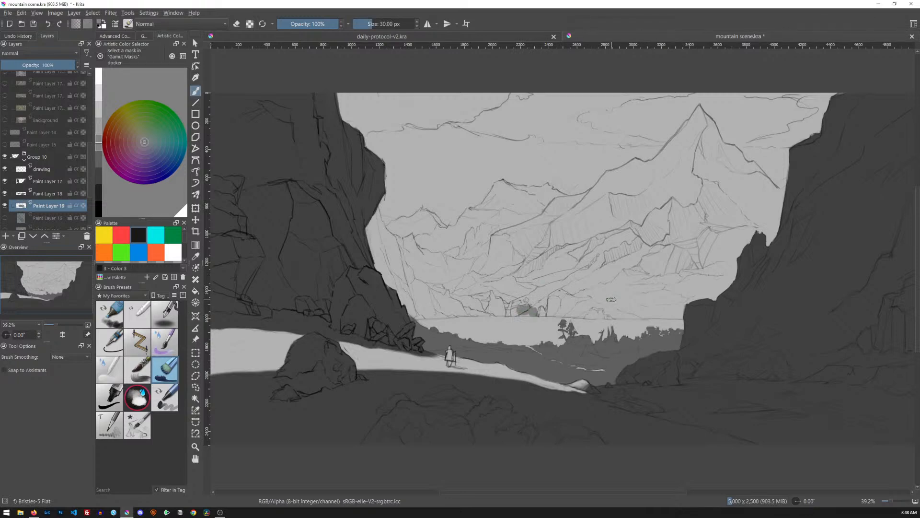
pyautogui.hotkey('ctrl', 'z')
# - Set the brush size to 7.78 px and fill the pointed rock on the lake's far shore with flat mid grey
pyautogui.moveTo(598, 332); pyautogui.dragTo(676, 269)
pyautogui.moveTo(482, 280)
pyautogui.mouseDown()
pyautogui.moveTo(763, 258)
pyautogui.moveTo(771, 266)
pyautogui.mouseUp()
pyautogui.moveTo(636, 229); pyautogui.dragTo(622, 230)
pyautogui.moveTo(553, 227); pyautogui.dragTo(553, 228)
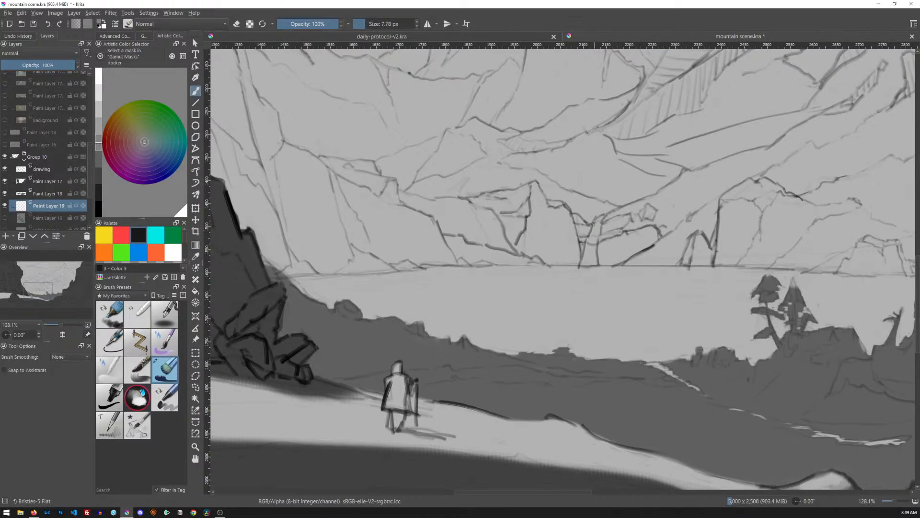
pyautogui.moveTo(554, 210)
pyautogui.mouseDown()
pyautogui.moveTo(576, 219)
pyautogui.moveTo(570, 213)
pyautogui.moveTo(579, 263)
pyautogui.mouseUp()
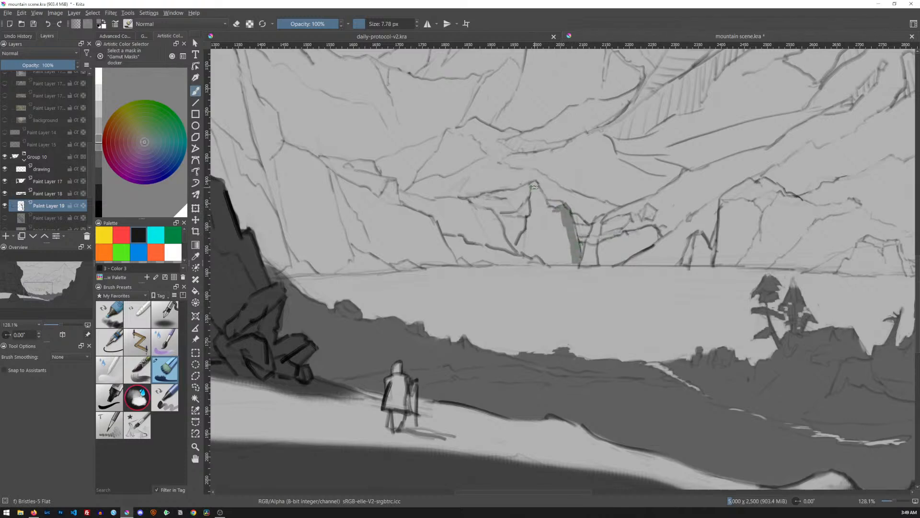
pyautogui.moveTo(533, 183)
pyautogui.mouseDown()
pyautogui.moveTo(520, 248)
pyautogui.moveTo(529, 239)
pyautogui.moveTo(528, 254)
pyautogui.moveTo(551, 260)
pyautogui.mouseUp()
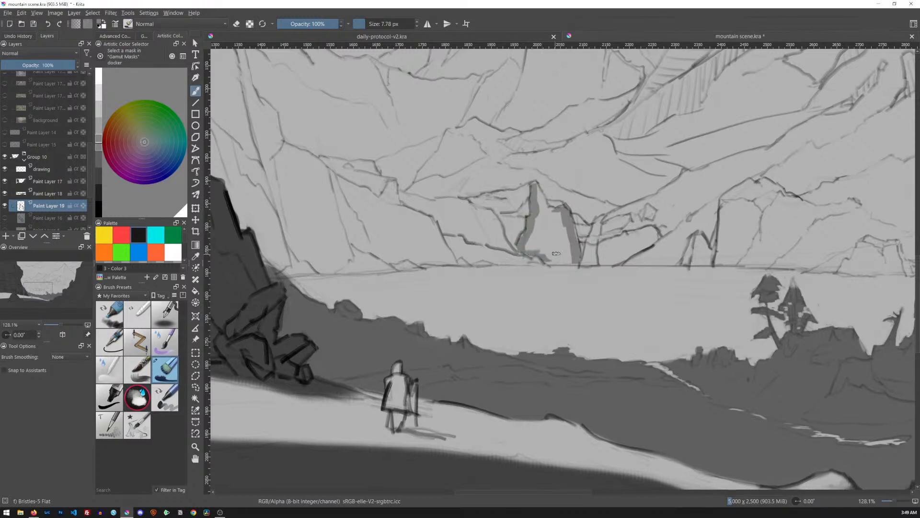
pyautogui.moveTo(535, 184)
pyautogui.mouseDown()
pyautogui.moveTo(557, 211)
pyautogui.moveTo(555, 234)
pyautogui.moveTo(571, 256)
pyautogui.moveTo(549, 264)
pyautogui.moveTo(578, 265)
pyautogui.moveTo(545, 252)
pyautogui.moveTo(561, 249)
pyautogui.moveTo(556, 226)
pyautogui.moveTo(537, 245)
pyautogui.mouseUp()
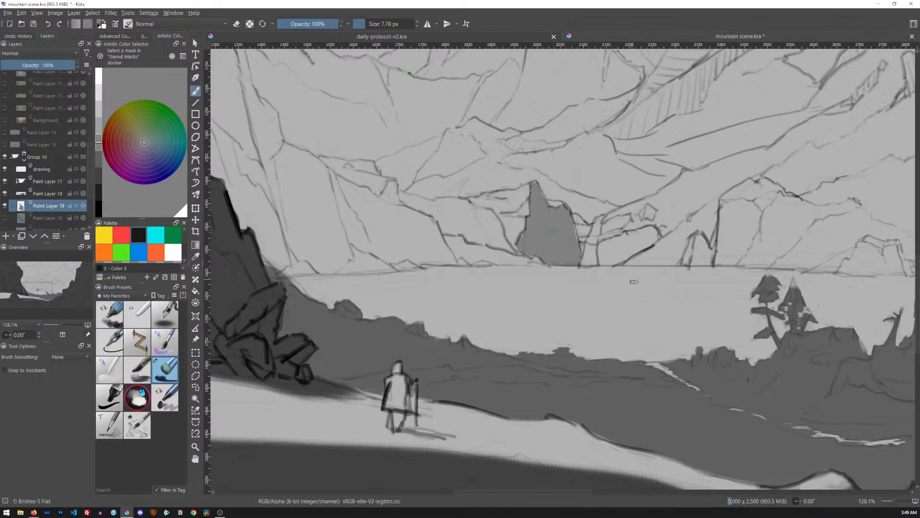
# - Fill the small triangular rock and the taller blocky rock beside it on the far shore with the same grey
pyautogui.moveTo(733, 229)
pyautogui.mouseDown()
pyautogui.moveTo(652, 243)
pyautogui.moveTo(635, 234)
pyautogui.moveTo(596, 268)
pyautogui.moveTo(610, 268)
pyautogui.moveTo(601, 239)
pyautogui.moveTo(603, 267)
pyautogui.mouseUp()
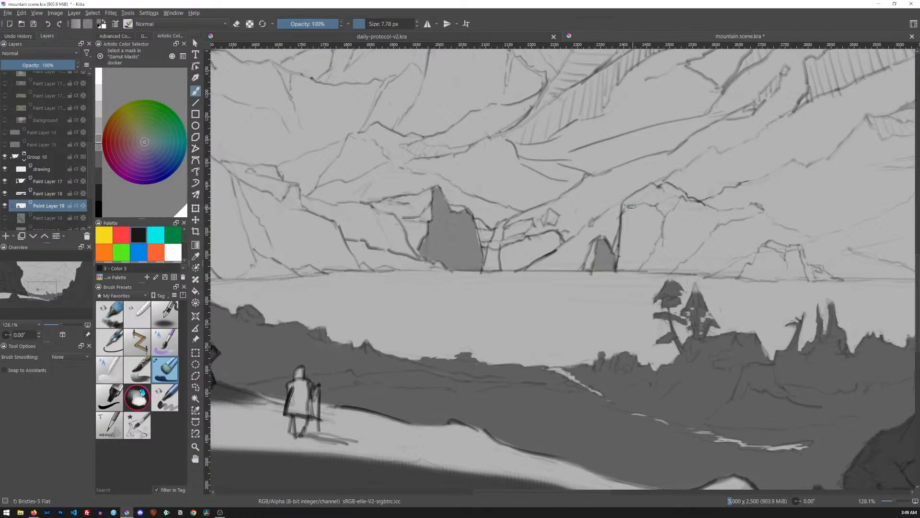
pyautogui.moveTo(625, 205); pyautogui.dragTo(622, 259)
pyautogui.moveTo(625, 206)
pyautogui.mouseDown()
pyautogui.moveTo(653, 207)
pyautogui.moveTo(661, 220)
pyautogui.moveTo(631, 269)
pyautogui.moveTo(629, 225)
pyautogui.moveTo(633, 247)
pyautogui.moveTo(638, 209)
pyautogui.moveTo(650, 209)
pyautogui.moveTo(640, 253)
pyautogui.moveTo(642, 210)
pyautogui.mouseUp()
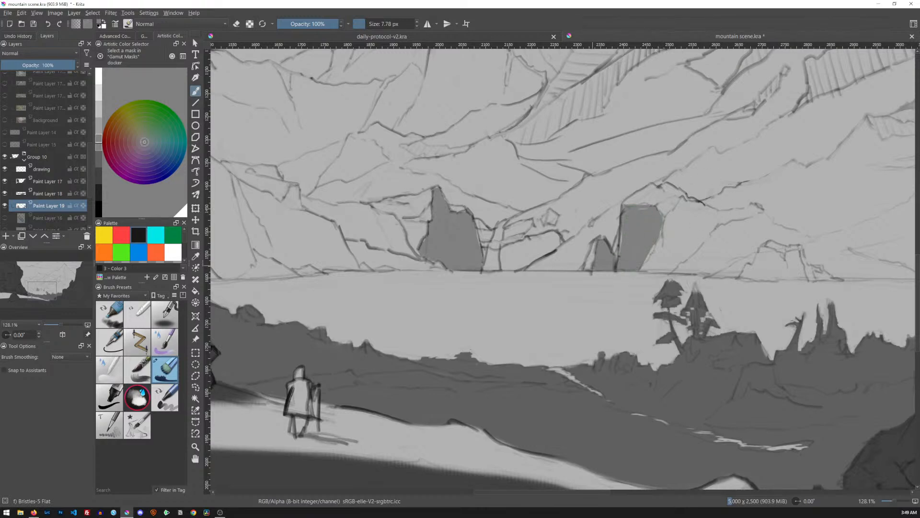
pyautogui.scroll(-2, 620, 266)
pyautogui.moveTo(619, 264); pyautogui.dragTo(608, 284)
pyautogui.moveTo(659, 270); pyautogui.dragTo(643, 300)
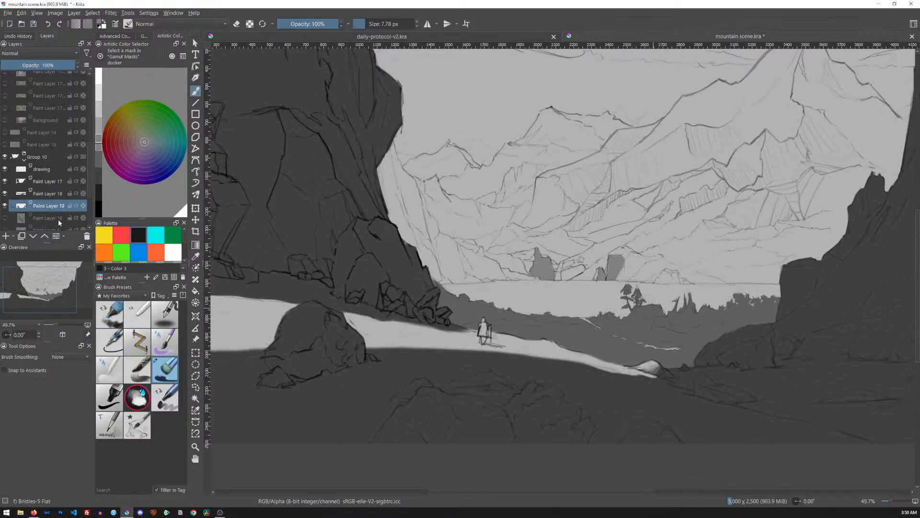
# - Add a new layer beneath Paint Layer 19 and paint a near-white arrow shaft from the left cliff towards the mountains
pyautogui.press('Insert')
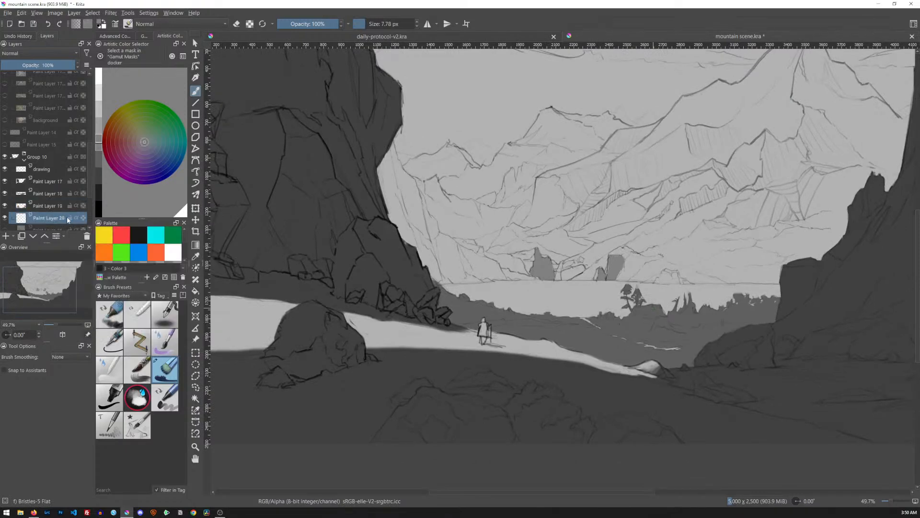
pyautogui.click(101, 87)
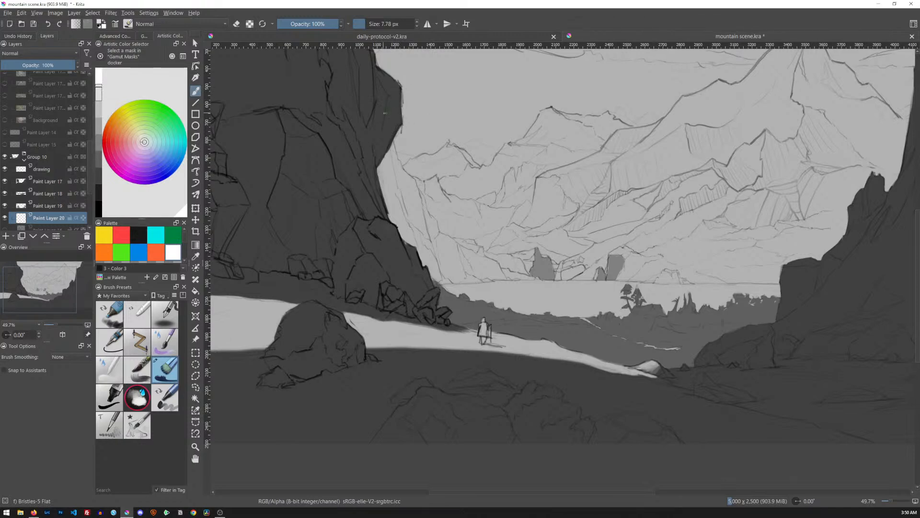
pyautogui.moveTo(403, 120)
pyautogui.mouseDown()
pyautogui.moveTo(444, 142)
pyautogui.moveTo(425, 123)
pyautogui.mouseUp()
pyautogui.moveTo(430, 127); pyautogui.dragTo(424, 139)
pyautogui.moveTo(426, 140); pyautogui.dragTo(441, 141)
# - Shape the arrowhead with eraser and Chris Writing brush strokes, and fill it in with the Bristles-5 Flat brush
pyautogui.press('e')
pyautogui.moveTo(424, 139)
pyautogui.mouseDown()
pyautogui.moveTo(429, 125)
pyautogui.moveTo(446, 141)
pyautogui.mouseUp()
pyautogui.press('e')
pyautogui.click(115, 343)
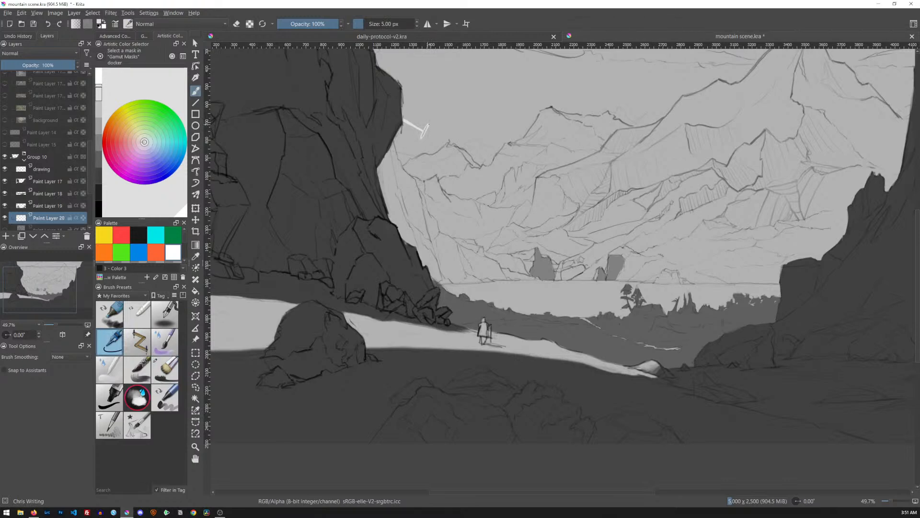
pyautogui.moveTo(422, 139); pyautogui.dragTo(441, 138)
pyautogui.click(168, 370)
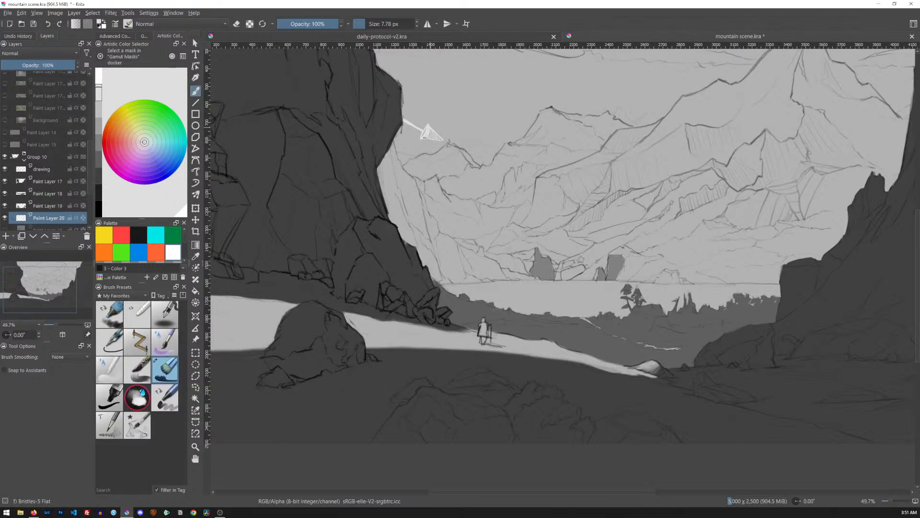
pyautogui.moveTo(432, 134); pyautogui.dragTo(434, 135)
# - Try dark grey strokes to the right of the blocky shore rock, undo them and pick the mid grey
pyautogui.press('d')
pyautogui.moveTo(642, 249); pyautogui.dragTo(634, 270)
pyautogui.moveTo(650, 256); pyautogui.dragTo(644, 273)
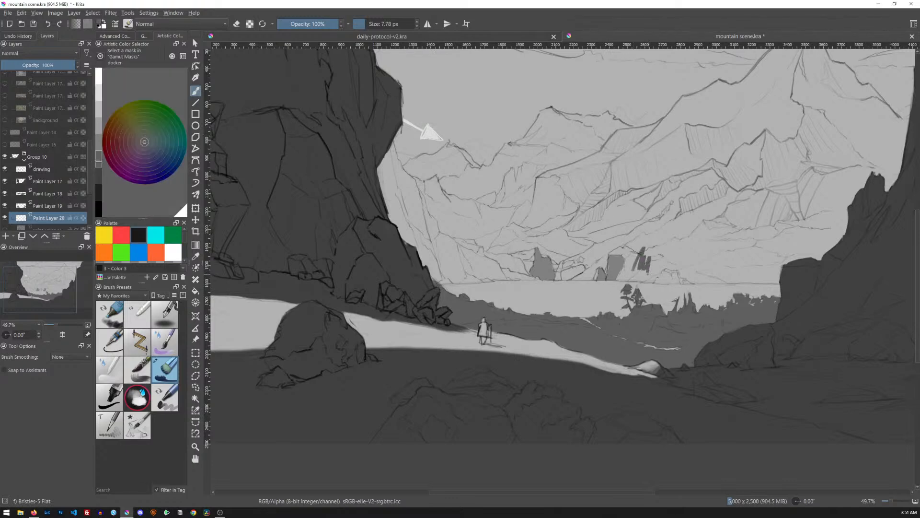
pyautogui.click(99, 140)
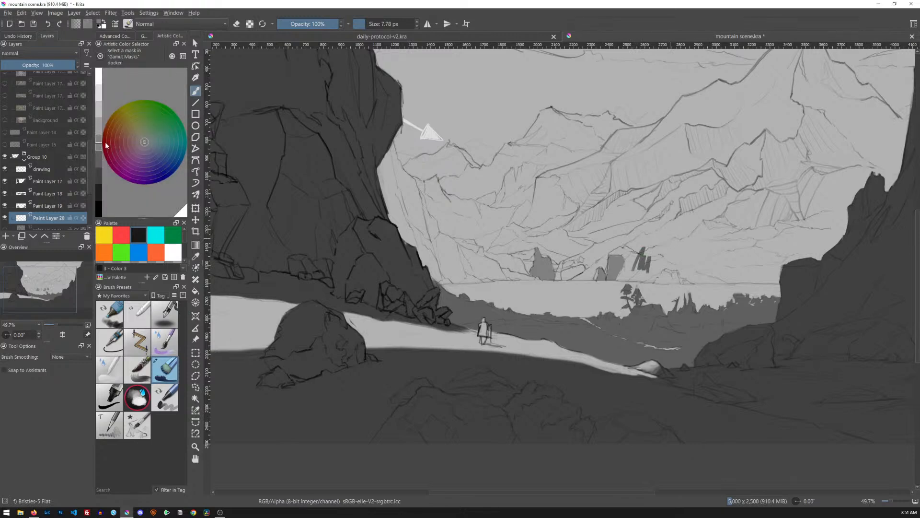
pyautogui.hotkey('ctrl', 'z')
# - On Paint Layer 19, outline the distant slope behind the left cliff in mid grey along its shoreline and upper edge
pyautogui.click(73, 205)
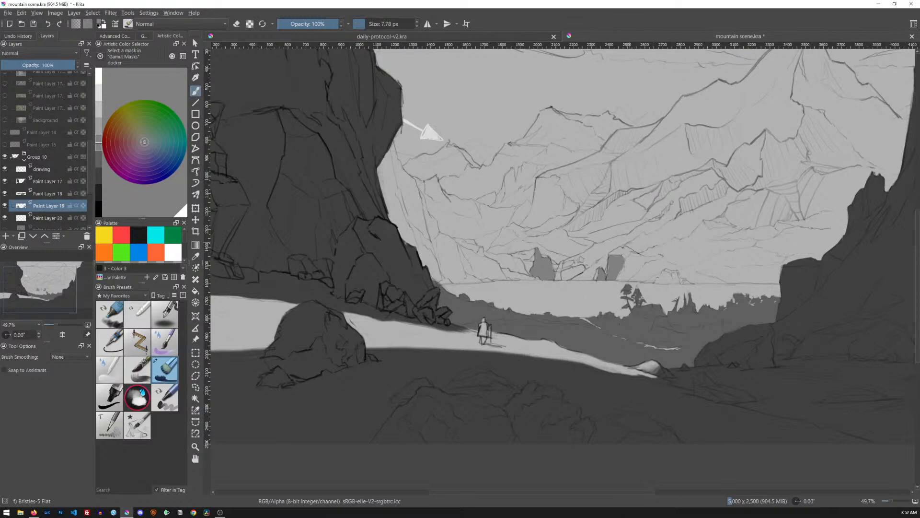
pyautogui.moveTo(536, 284); pyautogui.dragTo(559, 252)
pyautogui.press('Tab')
pyautogui.moveTo(400, 260); pyautogui.dragTo(645, 259)
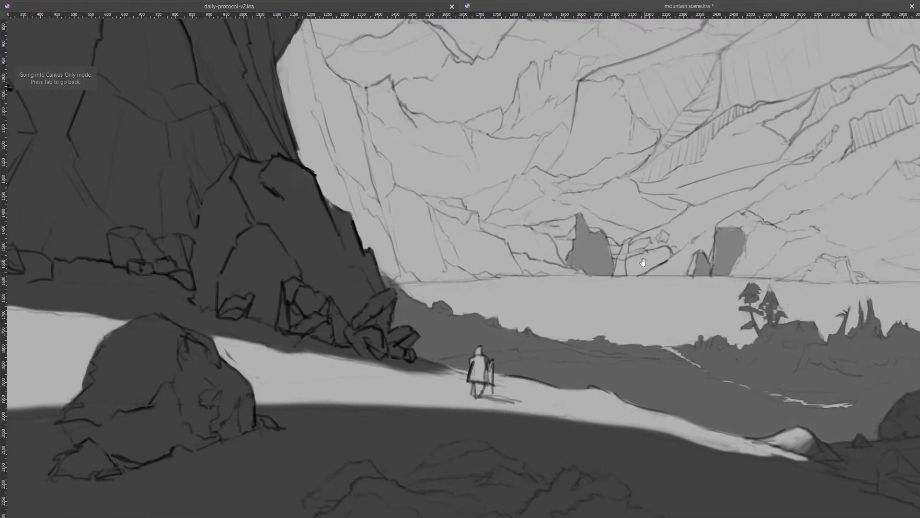
pyautogui.moveTo(597, 182); pyautogui.dragTo(572, 237)
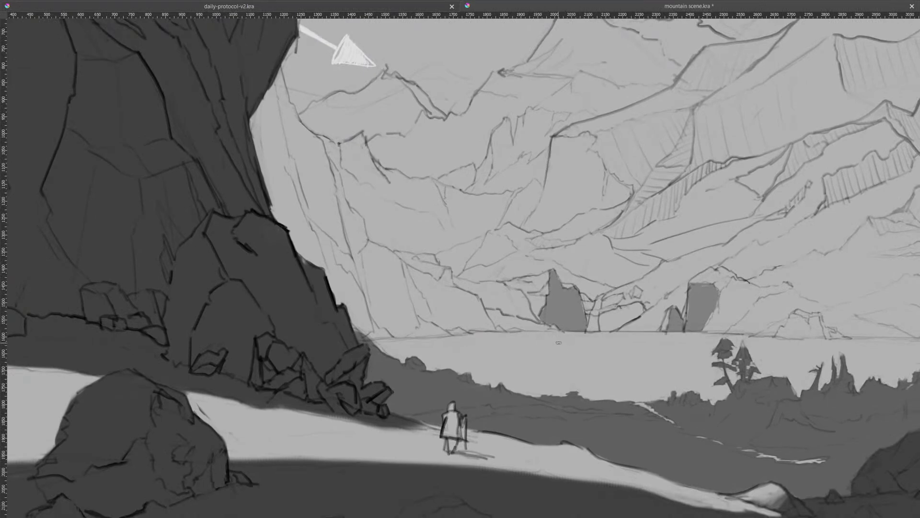
pyautogui.moveTo(561, 330); pyautogui.dragTo(359, 336)
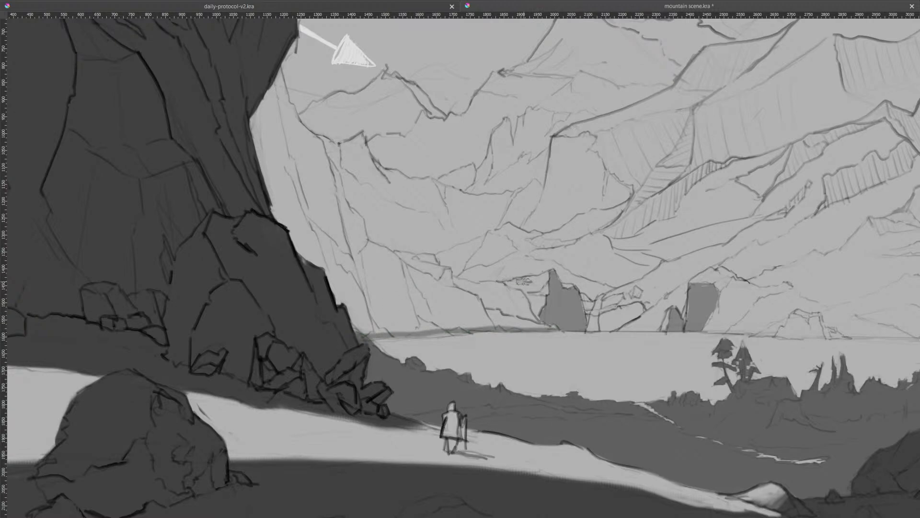
pyautogui.moveTo(551, 327)
pyautogui.mouseDown()
pyautogui.moveTo(462, 300)
pyautogui.moveTo(440, 284)
pyautogui.moveTo(443, 270)
pyautogui.moveTo(418, 272)
pyautogui.moveTo(373, 250)
pyautogui.moveTo(333, 195)
pyautogui.moveTo(324, 157)
pyautogui.moveTo(295, 128)
pyautogui.moveTo(279, 79)
pyautogui.moveTo(397, 271)
pyautogui.moveTo(386, 249)
pyautogui.moveTo(456, 295)
pyautogui.moveTo(536, 328)
pyautogui.moveTo(482, 321)
pyautogui.moveTo(355, 334)
pyautogui.mouseUp()
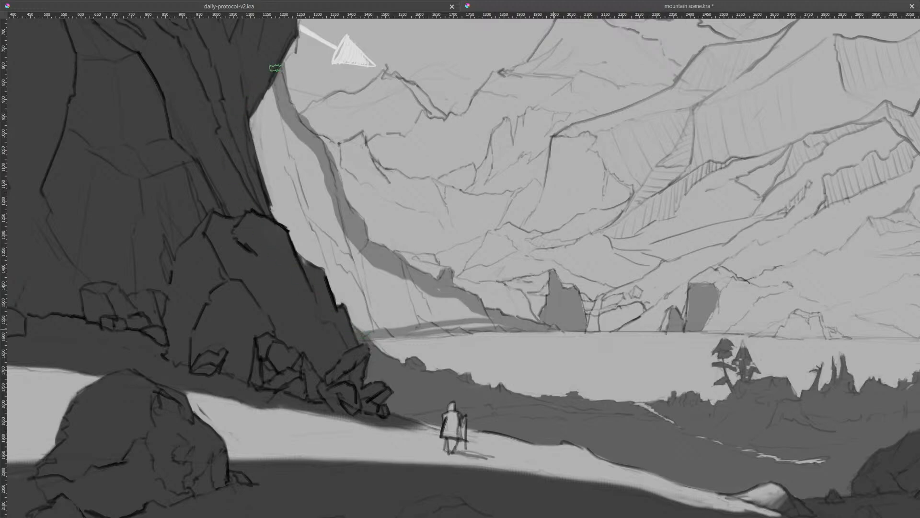
# - Fill the outlined distant slope with mid grey and paint over the light gaps along its shoreline
pyautogui.click(329, 229)
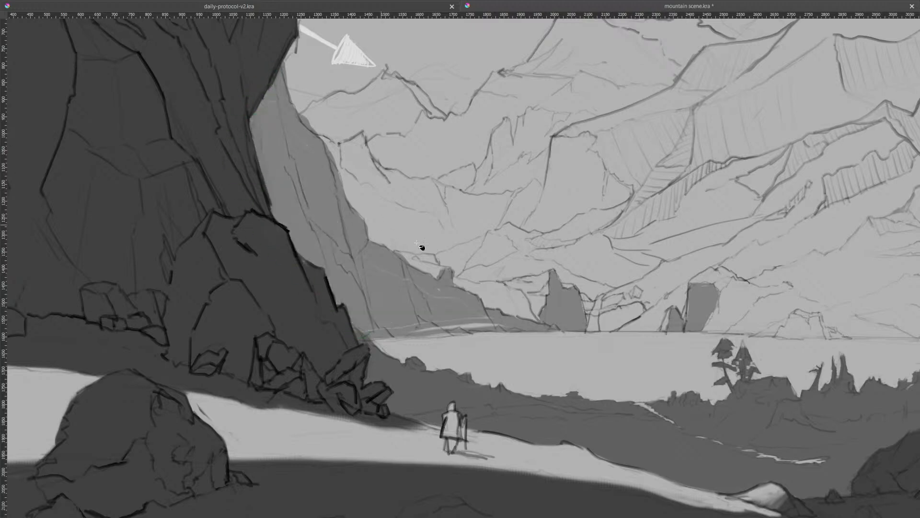
pyautogui.moveTo(487, 325)
pyautogui.mouseDown()
pyautogui.moveTo(438, 303)
pyautogui.moveTo(439, 286)
pyautogui.moveTo(445, 327)
pyautogui.moveTo(378, 331)
pyautogui.mouseUp()
pyautogui.moveTo(456, 334)
pyautogui.mouseDown()
pyautogui.moveTo(426, 334)
pyautogui.moveTo(483, 331)
pyautogui.mouseUp()
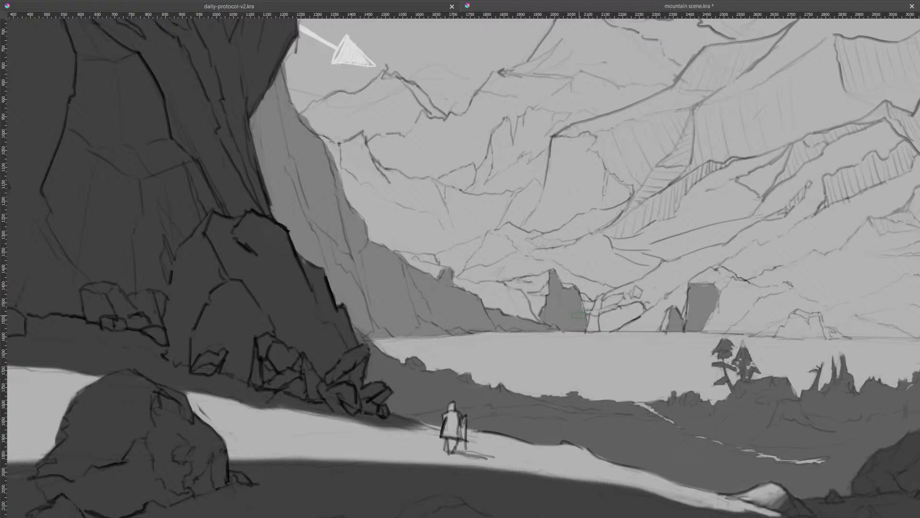
# - Clean up the upper edge of the distant slope behind the left cliff with mid grey strokes along its outline
pyautogui.scroll(3, 538, 268)
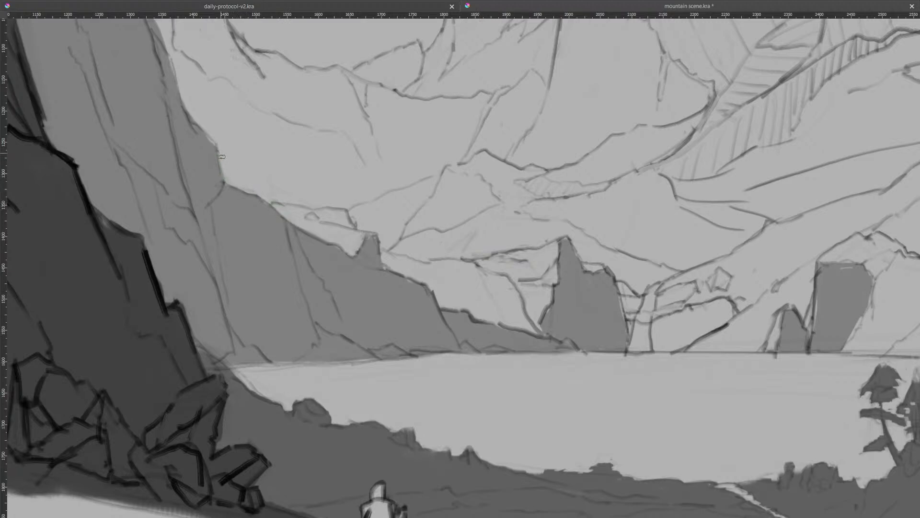
pyautogui.moveTo(218, 98); pyautogui.dragTo(306, 205)
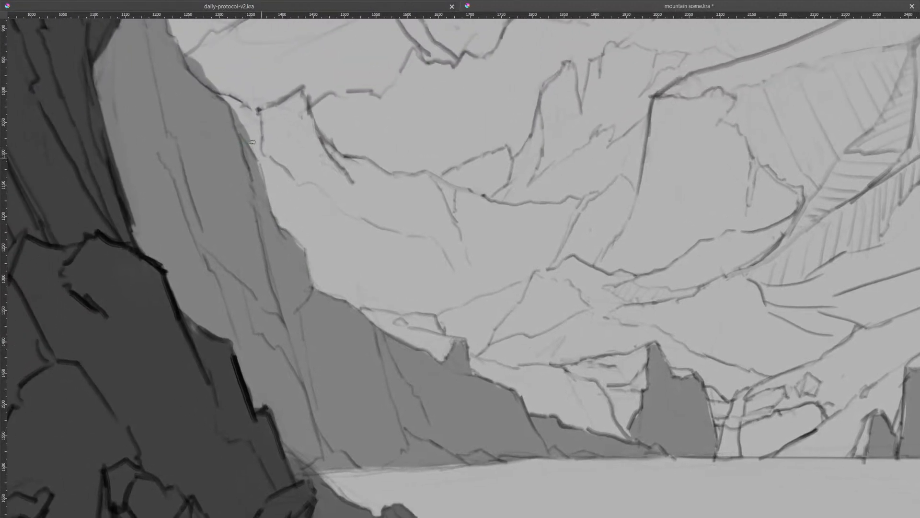
pyautogui.moveTo(223, 83); pyautogui.dragTo(255, 145)
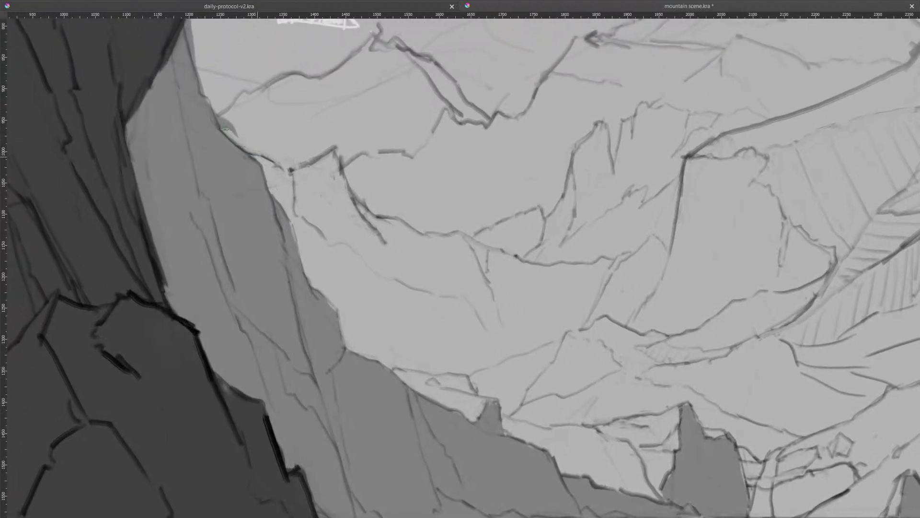
pyautogui.moveTo(211, 54); pyautogui.dragTo(221, 85)
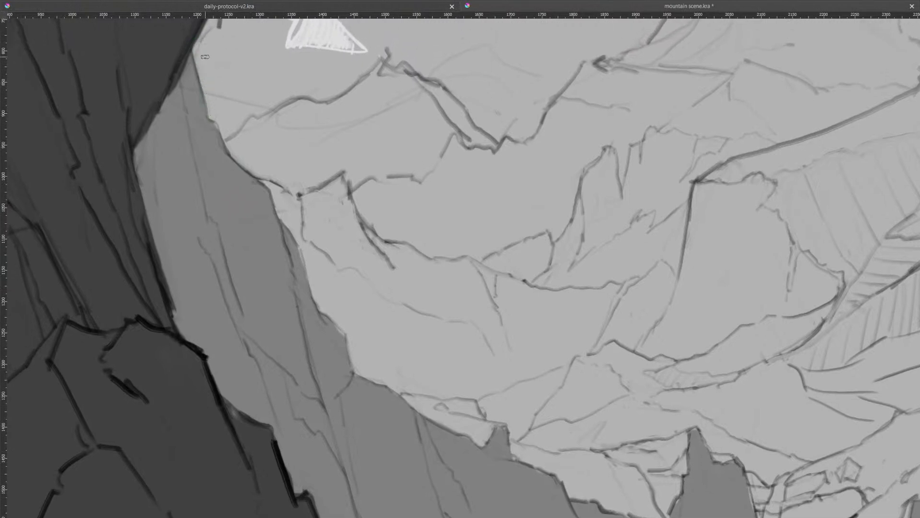
# - Paint mid grey on the small rocks above the distant slope's ridge and extend the ridge beside its small spire
pyautogui.moveTo(711, 355); pyautogui.dragTo(542, 163)
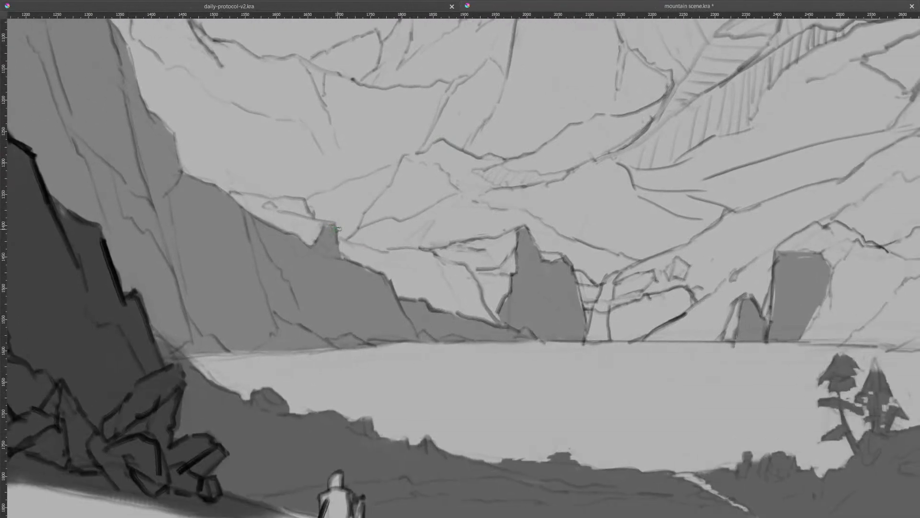
pyautogui.moveTo(329, 227); pyautogui.dragTo(340, 234)
pyautogui.moveTo(326, 228); pyautogui.dragTo(331, 236)
pyautogui.moveTo(386, 315); pyautogui.dragTo(351, 294)
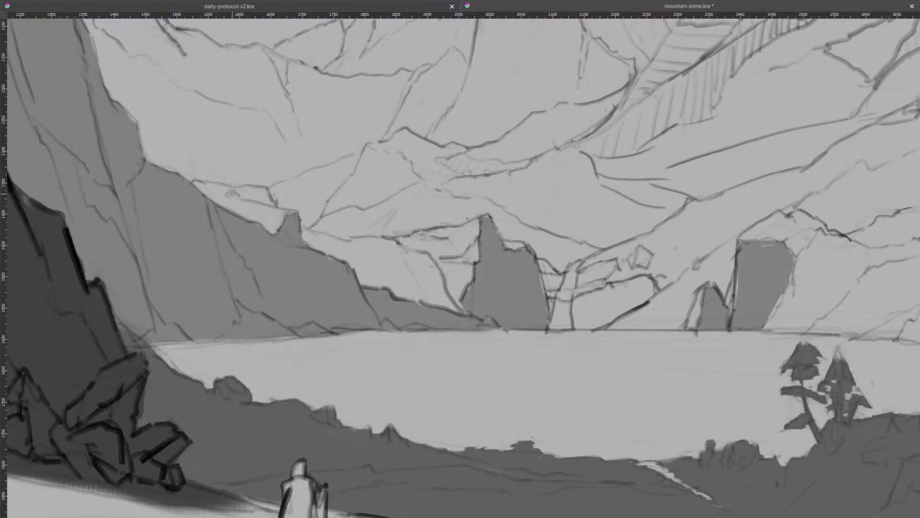
pyautogui.click(234, 194)
pyautogui.moveTo(353, 214); pyautogui.dragTo(540, 208)
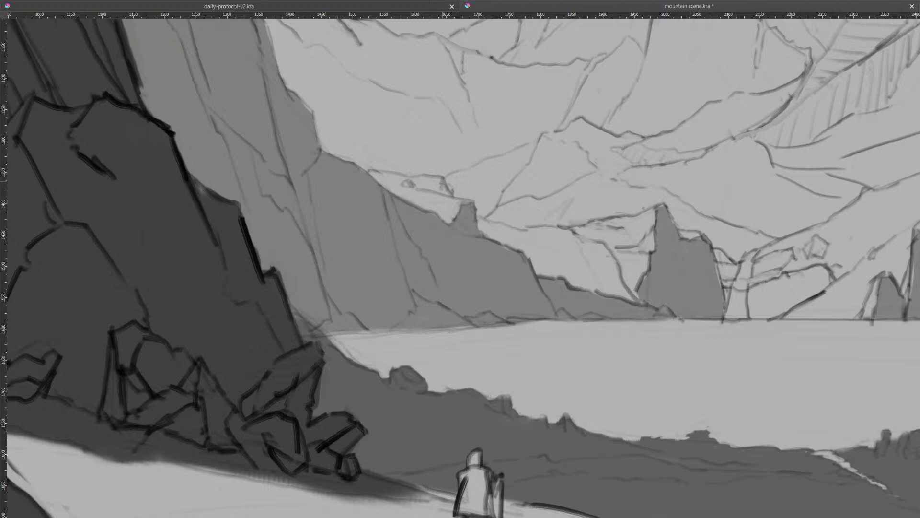
pyautogui.moveTo(444, 185); pyautogui.dragTo(446, 194)
pyautogui.moveTo(486, 224)
pyautogui.mouseDown()
pyautogui.moveTo(512, 244)
pyautogui.moveTo(495, 239)
pyautogui.mouseUp()
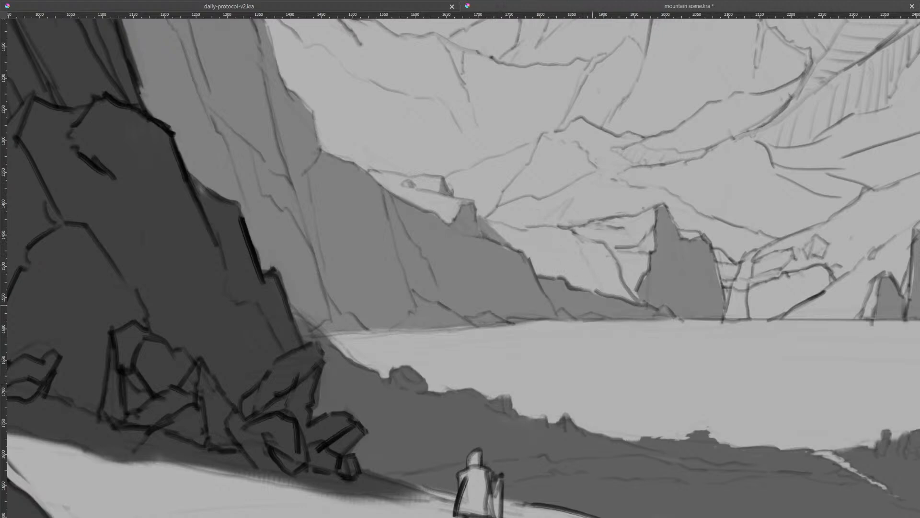
# - Show the Background layer's reference painting and move it to about x 2362, y -159 px, uncovering the left part of the sketch
pyautogui.moveTo(617, 256); pyautogui.dragTo(529, 240)
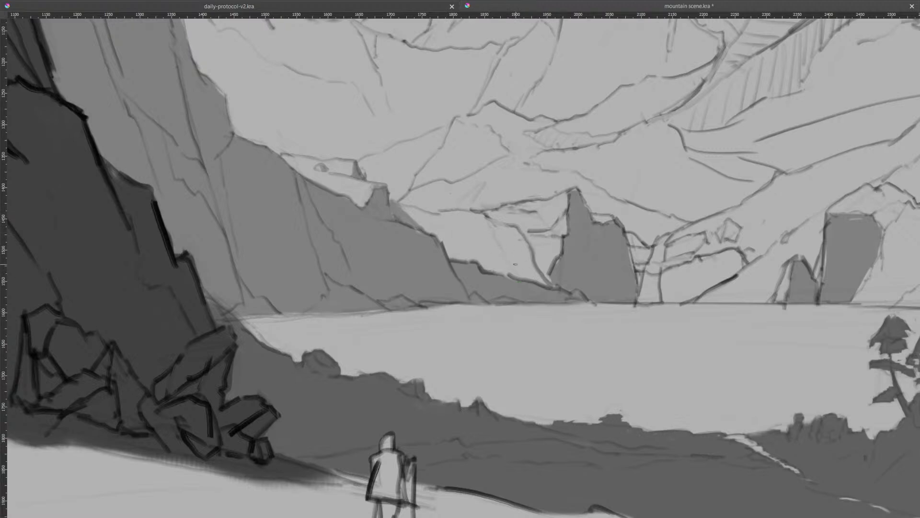
pyautogui.press('Tab')
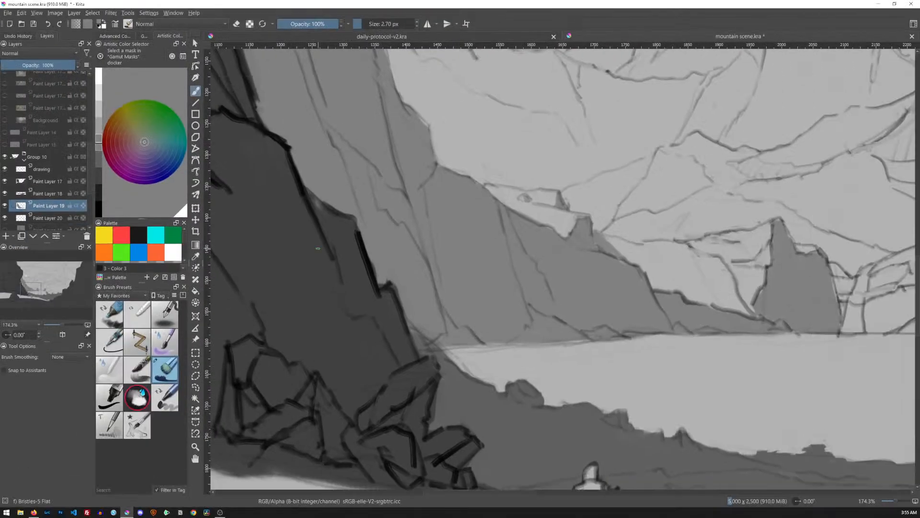
pyautogui.click(5, 120)
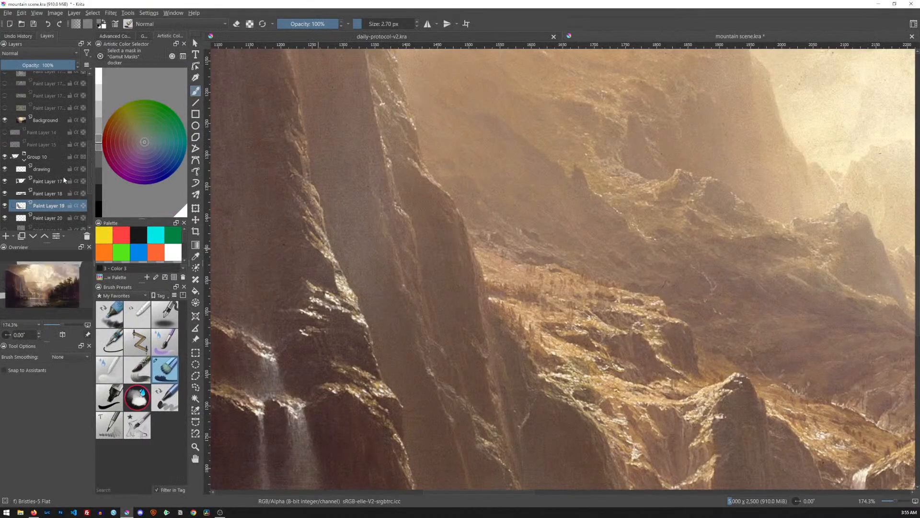
pyautogui.scroll(-6, 543, 276)
pyautogui.moveTo(673, 271)
pyautogui.mouseDown()
pyautogui.moveTo(554, 294)
pyautogui.moveTo(541, 314)
pyautogui.mouseUp()
pyautogui.scroll(-3, 551, 288)
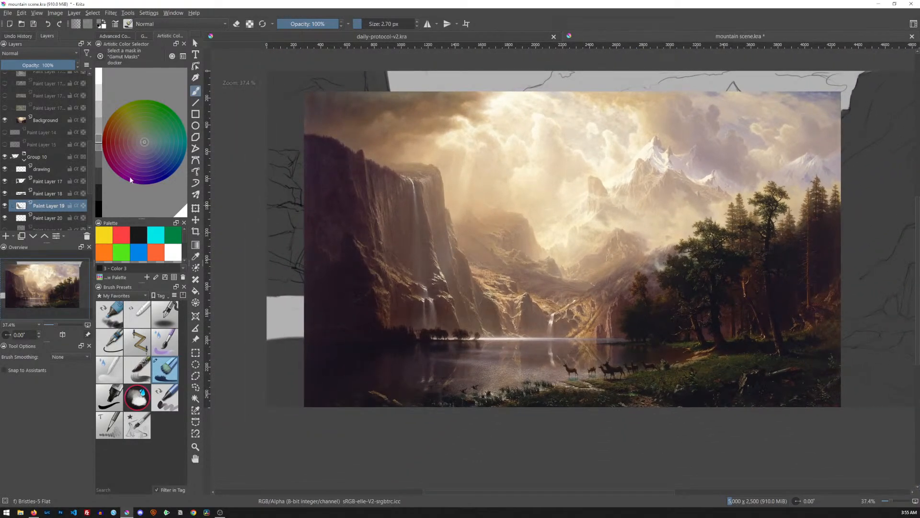
pyautogui.click(66, 121)
pyautogui.press('t')
pyautogui.moveTo(544, 327)
pyautogui.mouseDown()
pyautogui.moveTo(740, 268)
pyautogui.moveTo(818, 286)
pyautogui.mouseUp()
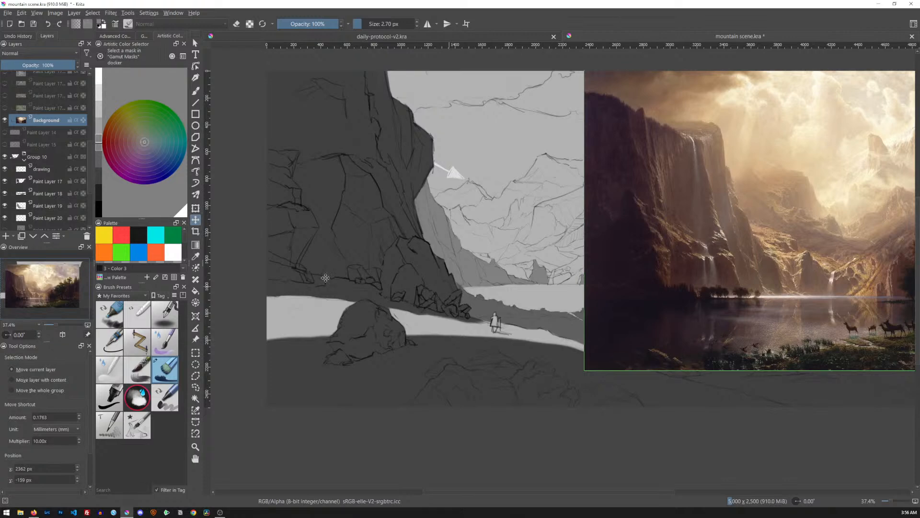
# - On Paint Layer 19, outline the low cliff between the distant slope and the lakeshore spire in mid grey
pyautogui.moveTo(543, 322); pyautogui.dragTo(556, 302)
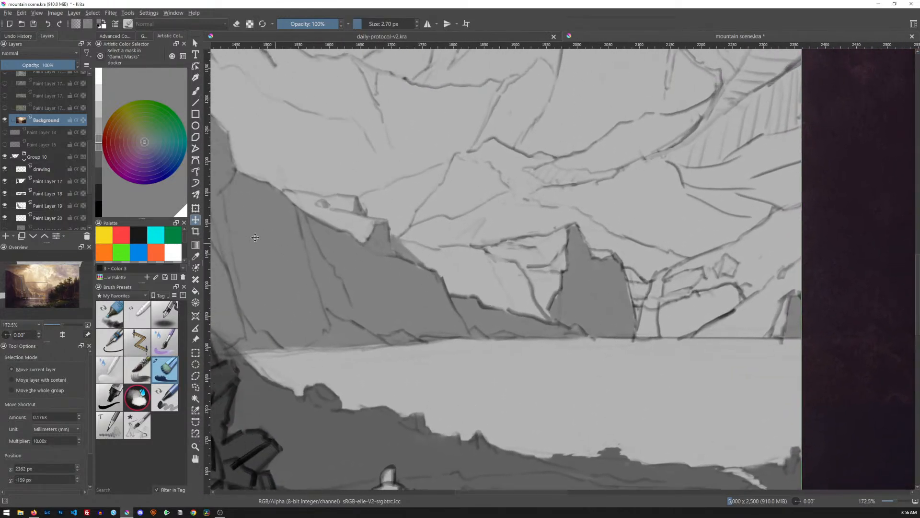
pyautogui.click(48, 208)
pyautogui.press('b')
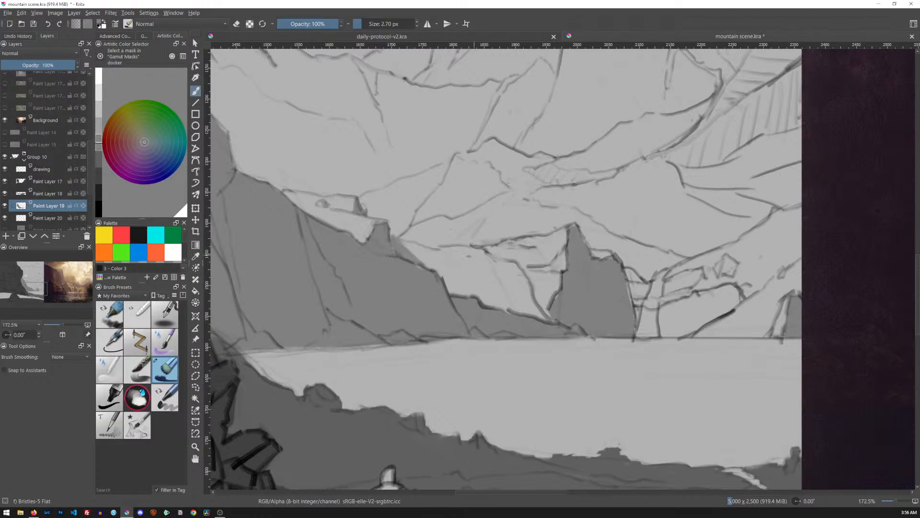
pyautogui.moveTo(449, 247)
pyautogui.mouseDown()
pyautogui.moveTo(484, 268)
pyautogui.moveTo(493, 300)
pyautogui.mouseUp()
pyautogui.moveTo(451, 251); pyautogui.dragTo(503, 306)
pyautogui.moveTo(439, 260)
pyautogui.mouseDown()
pyautogui.moveTo(451, 291)
pyautogui.moveTo(440, 272)
pyautogui.mouseUp()
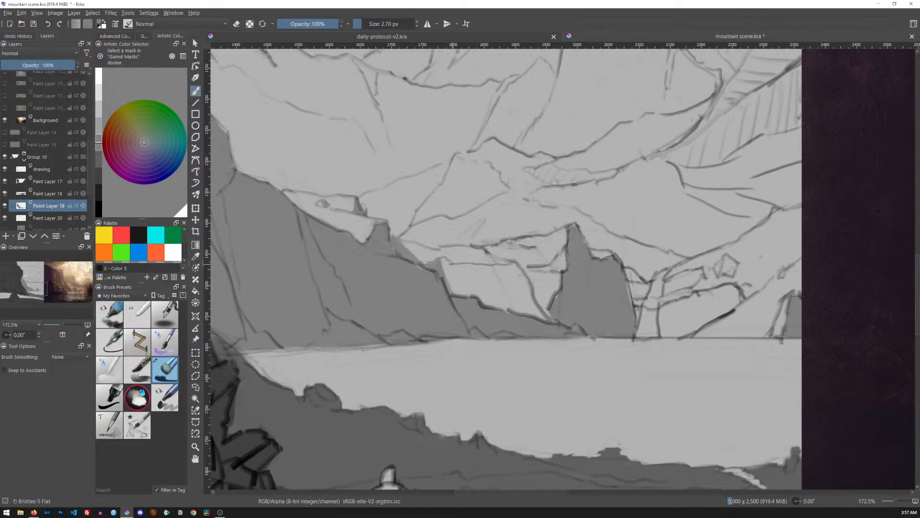
pyautogui.moveTo(451, 265); pyautogui.dragTo(457, 293)
pyautogui.moveTo(519, 265); pyautogui.dragTo(513, 265)
# - Try to flood-fill the outlined low cliff with mid grey and undo the fill
pyautogui.press('f')
pyautogui.click(544, 304)
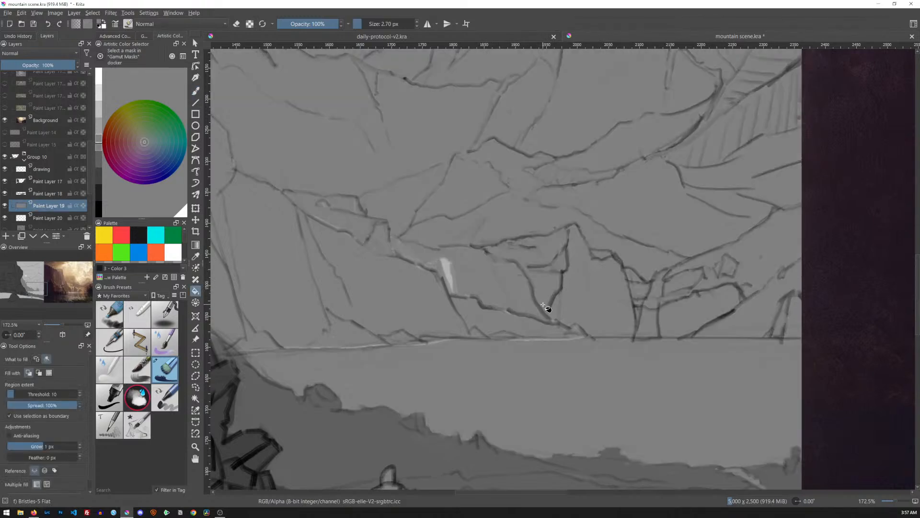
pyautogui.hotkey('ctrl', 'z')
# - Brush mid grey over the low cliff beside the lakeshore spire, following its upper edge and its sloping side
pyautogui.press('b')
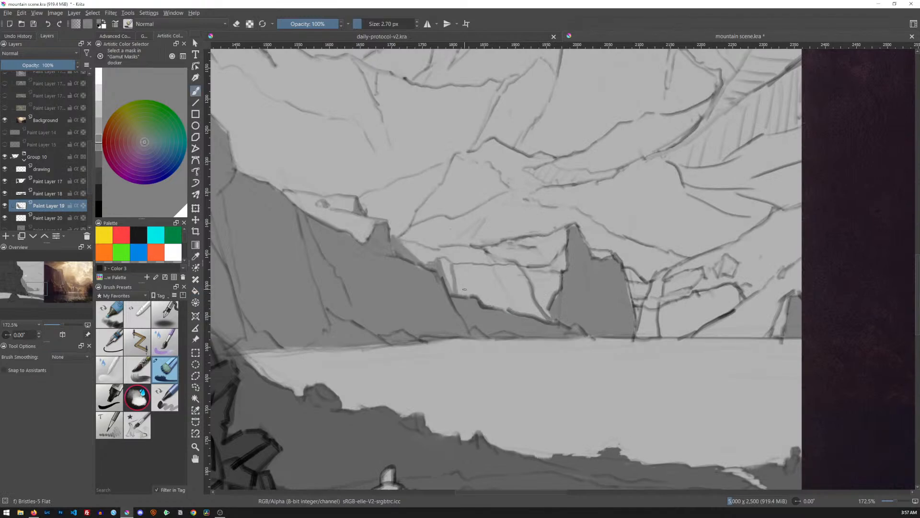
pyautogui.moveTo(519, 266); pyautogui.dragTo(547, 317)
pyautogui.moveTo(455, 266)
pyautogui.mouseDown()
pyautogui.moveTo(474, 286)
pyautogui.moveTo(487, 281)
pyautogui.moveTo(468, 271)
pyautogui.moveTo(487, 301)
pyautogui.moveTo(517, 270)
pyautogui.moveTo(501, 275)
pyautogui.moveTo(521, 293)
pyautogui.moveTo(526, 285)
pyautogui.moveTo(511, 272)
pyautogui.moveTo(529, 295)
pyautogui.moveTo(524, 313)
pyautogui.moveTo(547, 314)
pyautogui.mouseUp()
pyautogui.moveTo(507, 285)
pyautogui.mouseDown()
pyautogui.moveTo(492, 285)
pyautogui.moveTo(509, 267)
pyautogui.moveTo(455, 267)
pyautogui.moveTo(509, 270)
pyautogui.mouseUp()
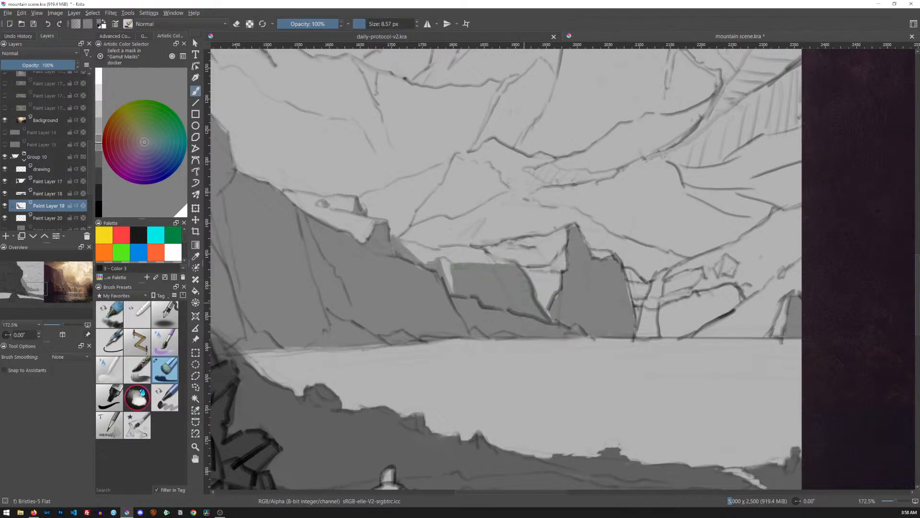
# - Erase thin notches into the low cliff's upper edge with a brush of about 2 px
pyautogui.moveTo(586, 313)
pyautogui.keyDown('shift'); pyautogui.mouseDown()
pyautogui.moveTo(578, 309)
pyautogui.moveTo(600, 286)
pyautogui.mouseUp(); pyautogui.keyUp('shift')
pyautogui.moveTo(669, 296); pyautogui.dragTo(569, 291)
pyautogui.press('e')
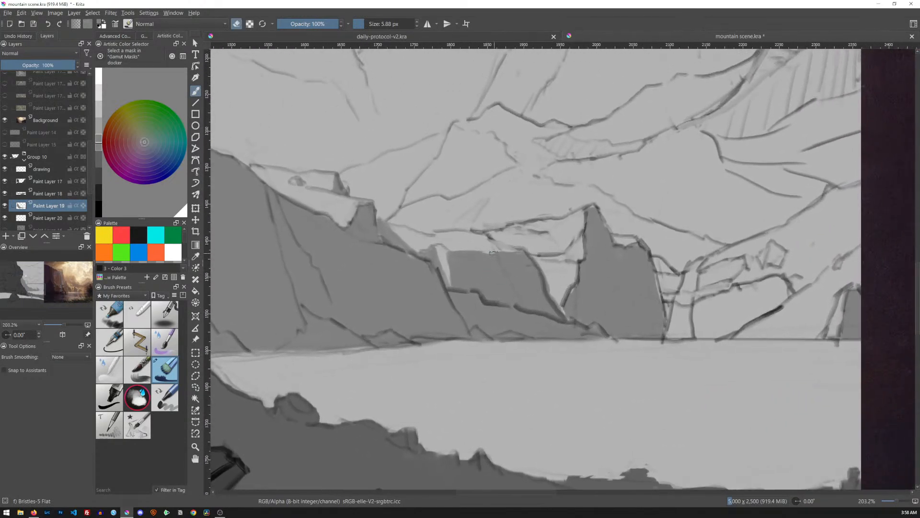
pyautogui.moveTo(490, 254)
pyautogui.mouseDown()
pyautogui.moveTo(480, 254)
pyautogui.moveTo(517, 254)
pyautogui.mouseUp()
pyautogui.moveTo(488, 253); pyautogui.dragTo(490, 249)
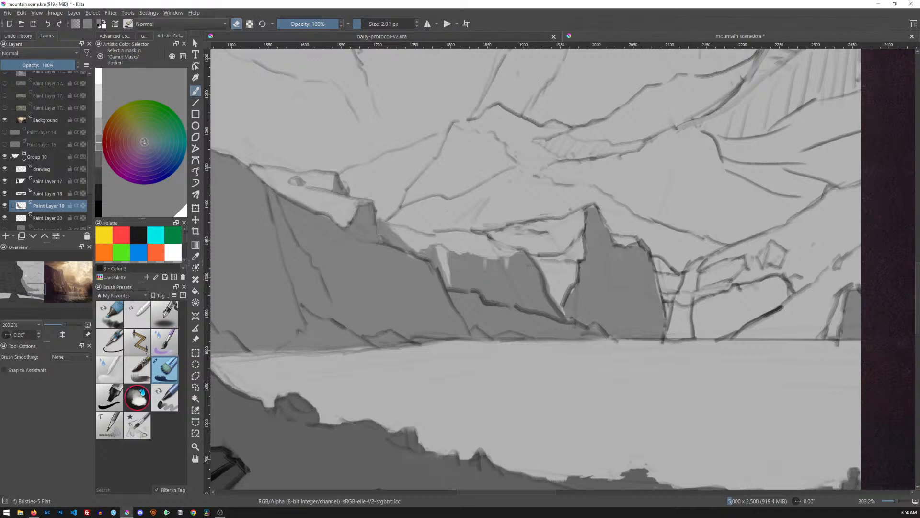
pyautogui.hotkey('ctrl', 'z')
pyautogui.hotkey('ctrl', 'shift', 'z')
pyautogui.moveTo(485, 258); pyautogui.dragTo(487, 266)
pyautogui.press('e')
pyautogui.scroll(-6, 571, 239)
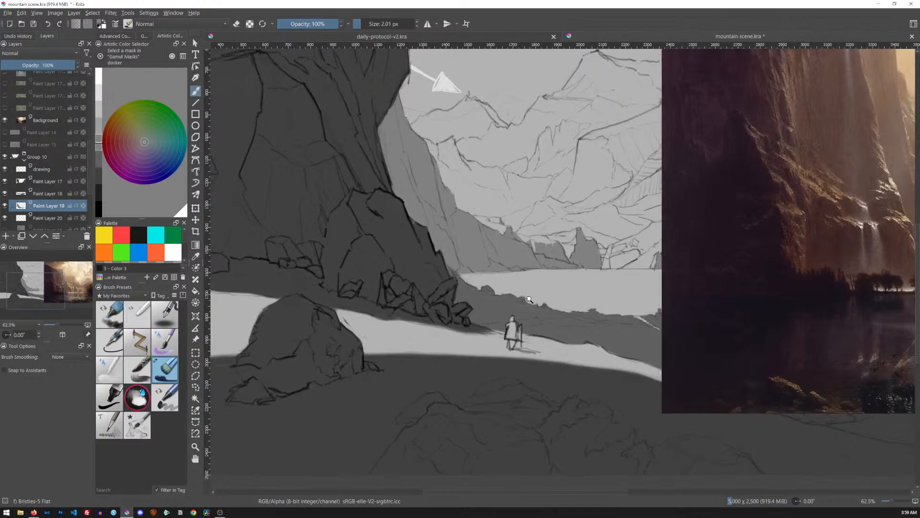
pyautogui.scroll(5, 529, 300)
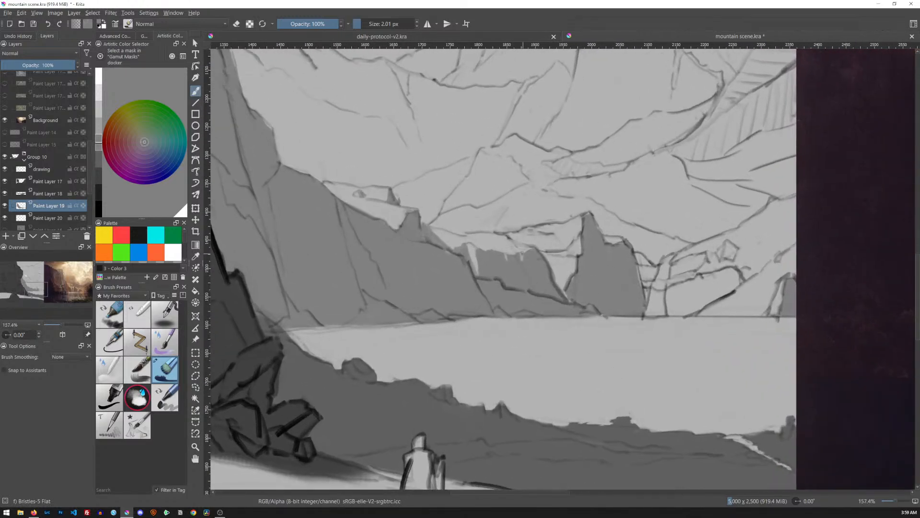
# - Toggle the reference painting off and on, and examine how its lakeshore cliffs and waterfalls compare with the sketch
pyautogui.press('e')
pyautogui.click(4, 120)
pyautogui.moveTo(708, 246); pyautogui.dragTo(552, 224)
pyautogui.moveTo(526, 277); pyautogui.dragTo(538, 277)
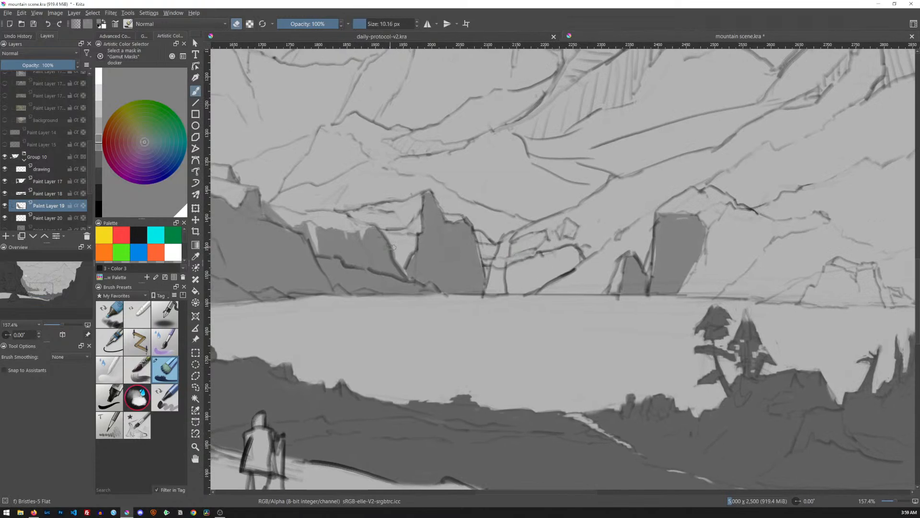
pyautogui.click(5, 119)
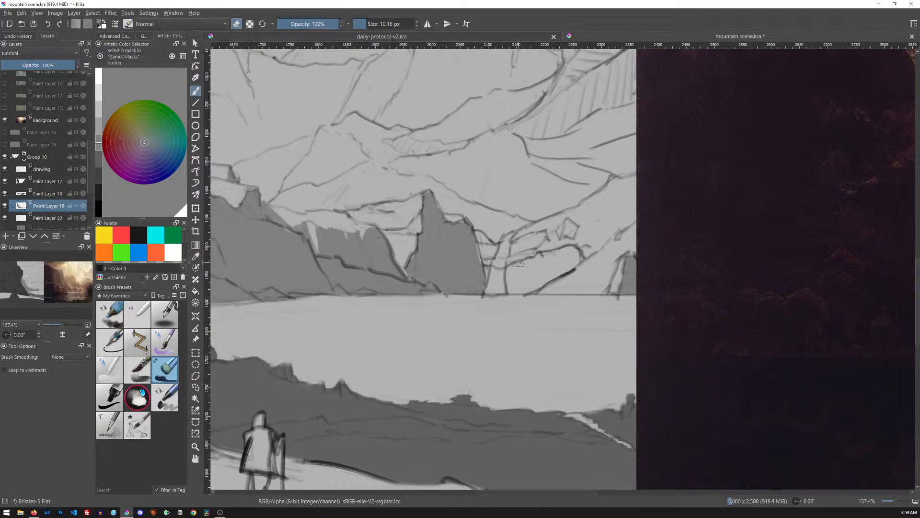
pyautogui.scroll(-6, 667, 251)
pyautogui.moveTo(748, 249); pyautogui.dragTo(559, 289)
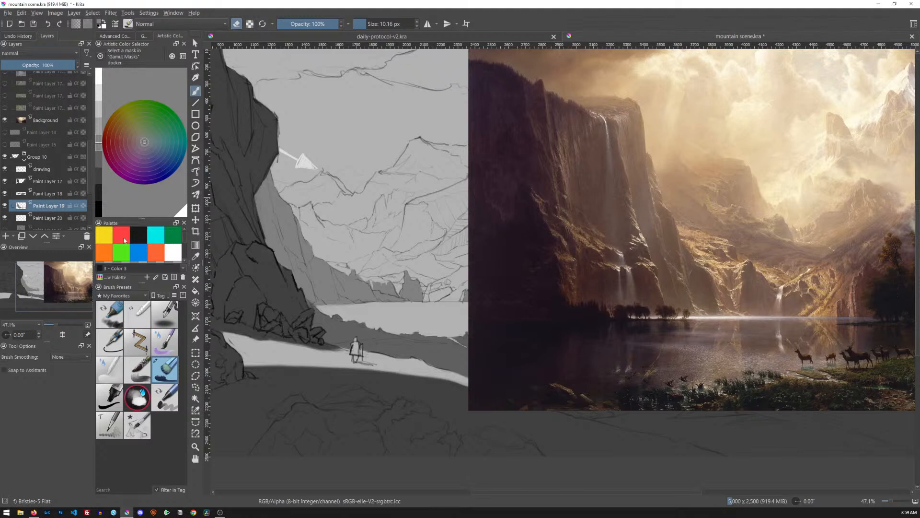
pyautogui.moveTo(482, 314); pyautogui.dragTo(579, 249)
pyautogui.moveTo(430, 284); pyautogui.dragTo(705, 287)
# - With a brush of about 8 px, paint the ledge faces and narrow column beside the lakeshore spire mid grey, keeping a light strip between them
pyautogui.moveTo(594, 227); pyautogui.dragTo(592, 226)
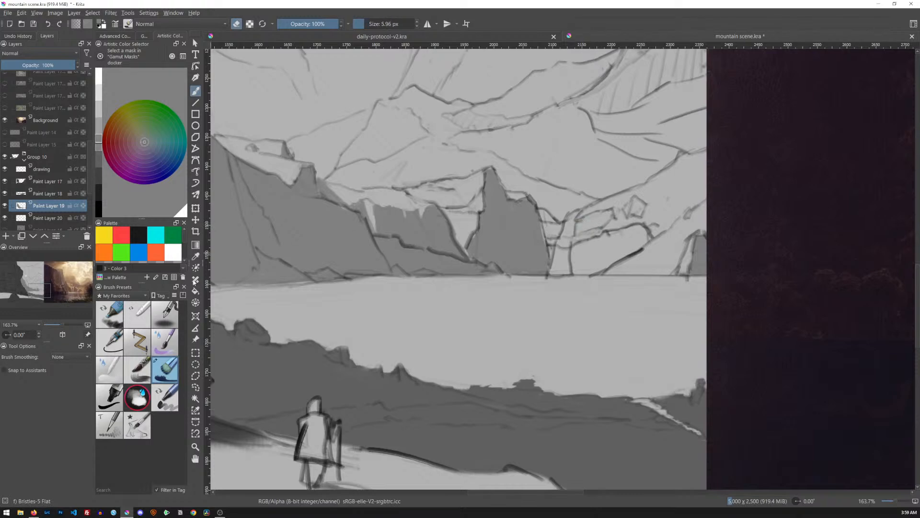
pyautogui.press('e')
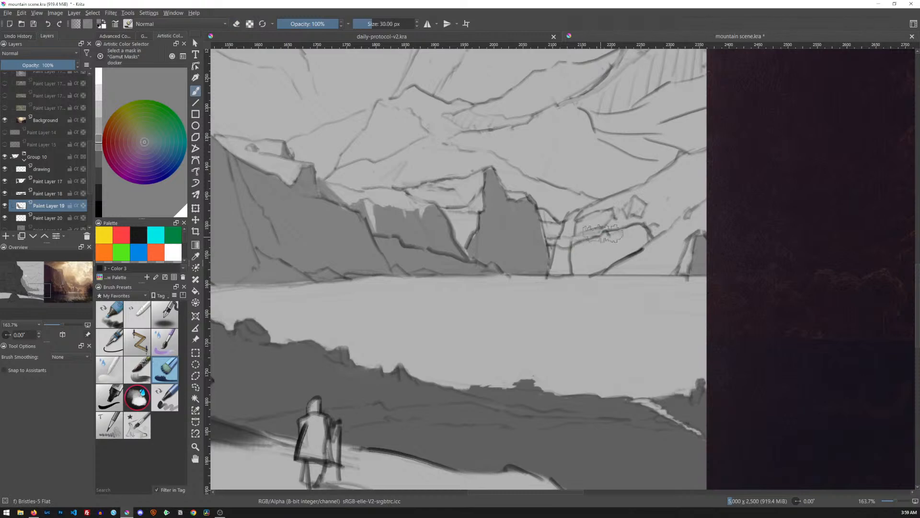
pyautogui.moveTo(609, 228); pyautogui.dragTo(603, 228)
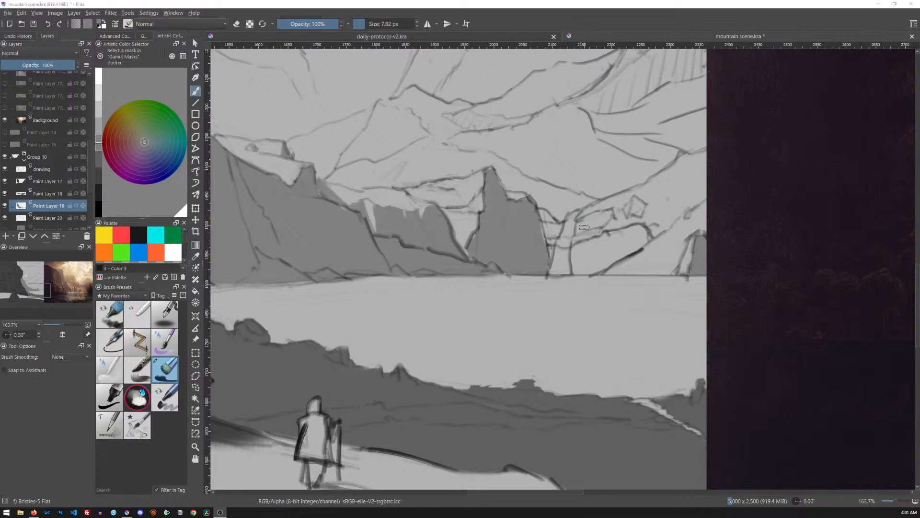
pyautogui.moveTo(581, 222)
pyautogui.mouseDown()
pyautogui.moveTo(601, 221)
pyautogui.moveTo(615, 204)
pyautogui.moveTo(556, 232)
pyautogui.moveTo(546, 224)
pyautogui.moveTo(550, 261)
pyautogui.moveTo(575, 269)
pyautogui.mouseUp()
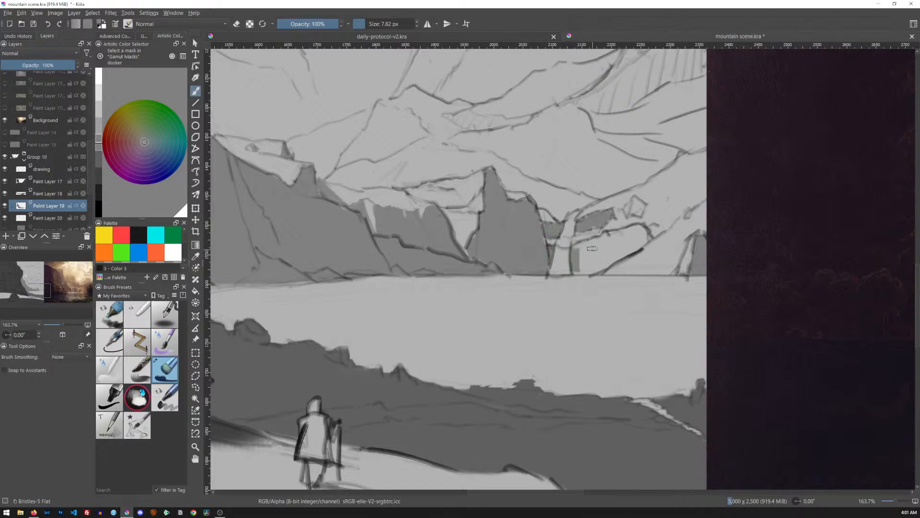
pyautogui.moveTo(570, 222)
pyautogui.mouseDown()
pyautogui.moveTo(574, 237)
pyautogui.moveTo(570, 226)
pyautogui.moveTo(566, 235)
pyautogui.mouseUp()
pyautogui.hotkey('alt', 'Tab')
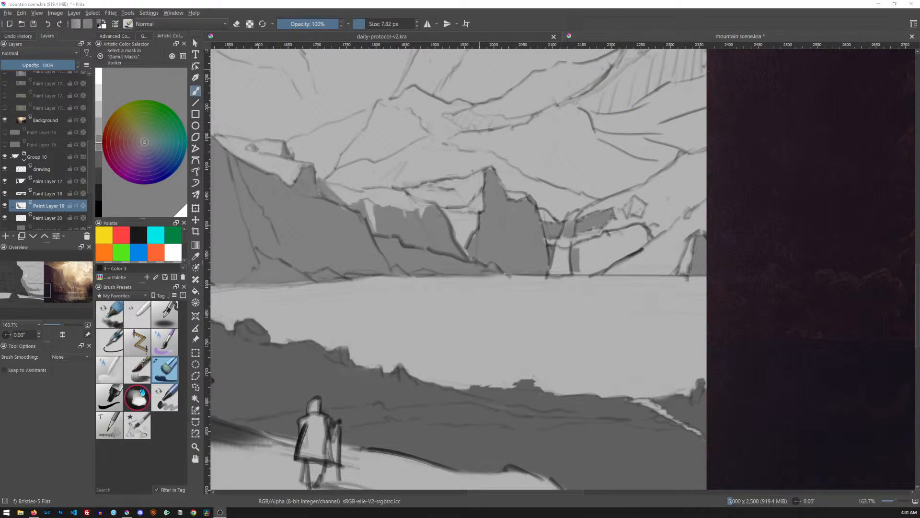
pyautogui.hotkey('alt', 'Tab')
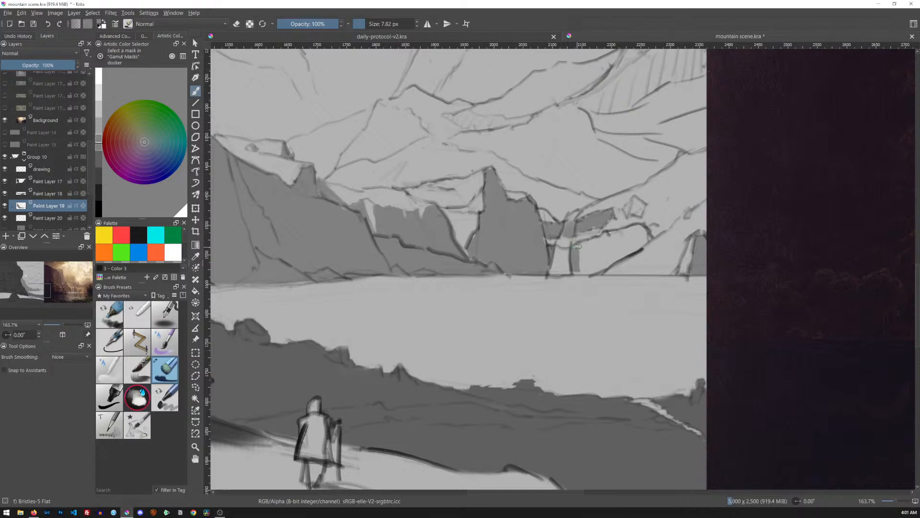
pyautogui.moveTo(562, 249)
pyautogui.mouseDown()
pyautogui.moveTo(558, 273)
pyautogui.moveTo(567, 251)
pyautogui.moveTo(583, 253)
pyautogui.moveTo(579, 246)
pyautogui.moveTo(578, 273)
pyautogui.mouseUp()
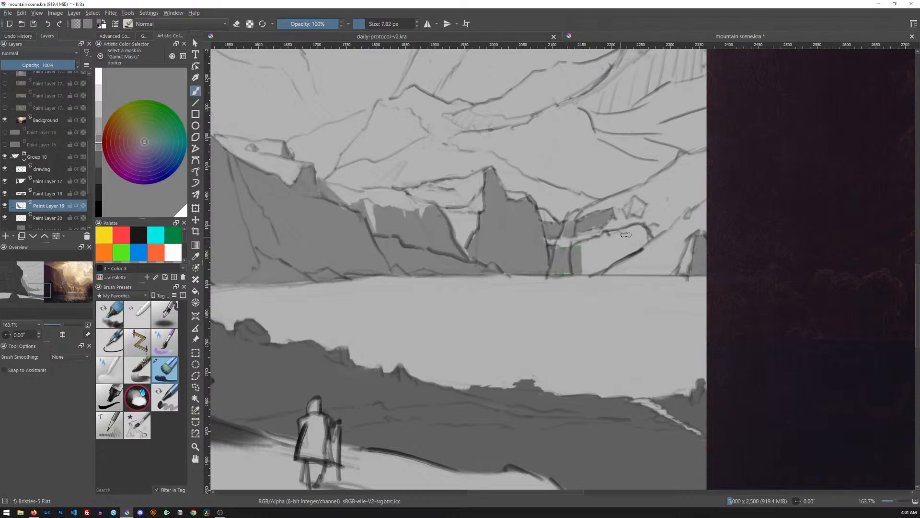
# - Fill the rounded rock mound at the lakeshore and the small angular boulder above it with mid grey
pyautogui.moveTo(643, 227)
pyautogui.mouseDown()
pyautogui.moveTo(641, 244)
pyautogui.moveTo(585, 273)
pyautogui.mouseUp()
pyautogui.moveTo(591, 240)
pyautogui.mouseDown()
pyautogui.moveTo(593, 275)
pyautogui.moveTo(598, 261)
pyautogui.moveTo(607, 268)
pyautogui.mouseUp()
pyautogui.moveTo(610, 232)
pyautogui.mouseDown()
pyautogui.moveTo(625, 249)
pyautogui.moveTo(634, 251)
pyautogui.mouseUp()
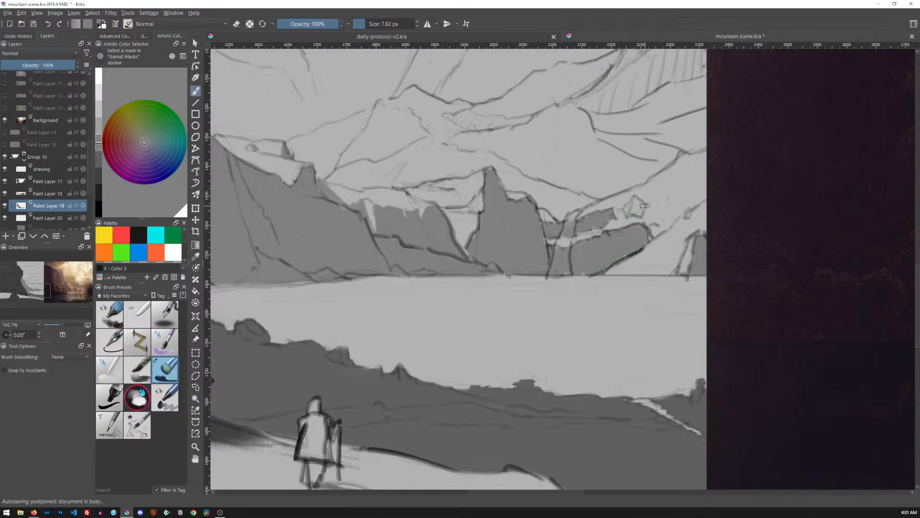
pyautogui.moveTo(644, 209)
pyautogui.mouseDown()
pyautogui.moveTo(636, 200)
pyautogui.moveTo(646, 210)
pyautogui.mouseUp()
pyautogui.moveTo(637, 210); pyautogui.dragTo(642, 217)
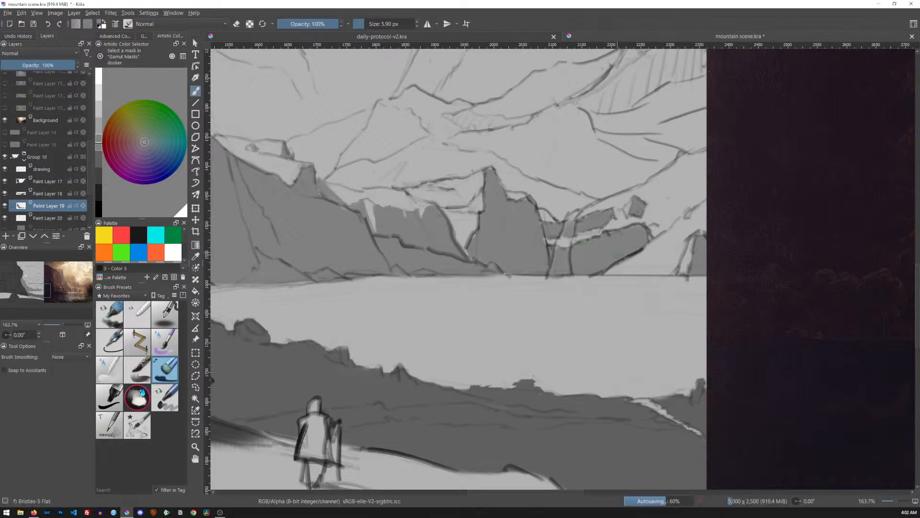
# - Hide the reference painting and refine the edges of the mid-grey lakeshore rocks with an eraser of about 2.8 px
pyautogui.click(5, 120)
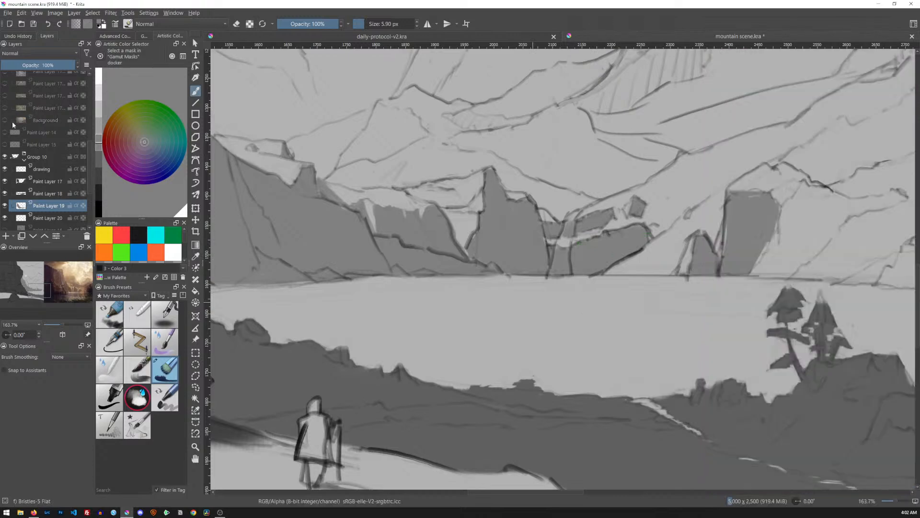
pyautogui.moveTo(682, 277); pyautogui.dragTo(598, 267)
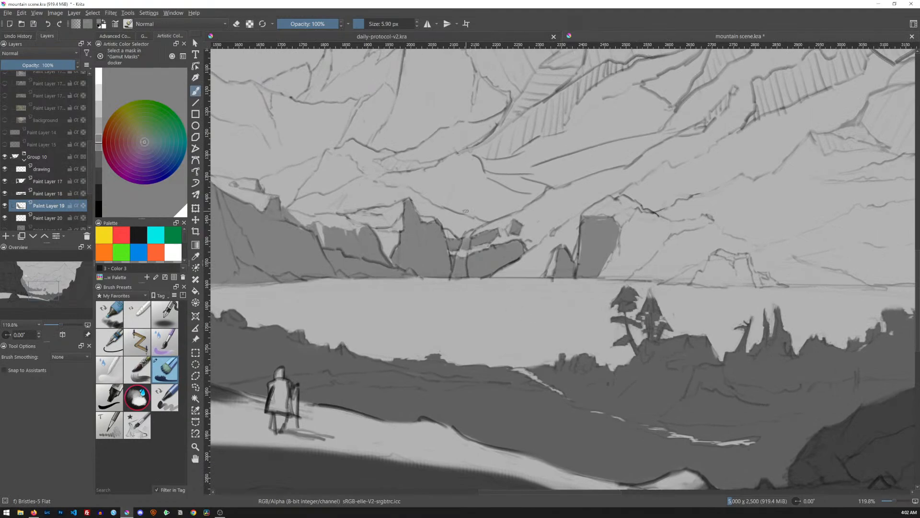
pyautogui.moveTo(446, 230); pyautogui.dragTo(452, 237)
pyautogui.keyDown('shift'); pyautogui.moveTo(661, 299); pyautogui.dragTo(660, 298); pyautogui.keyUp('shift')
pyautogui.press('e')
pyautogui.hotkey('ctrl', 'z')
pyautogui.scroll(-5, 638, 250)
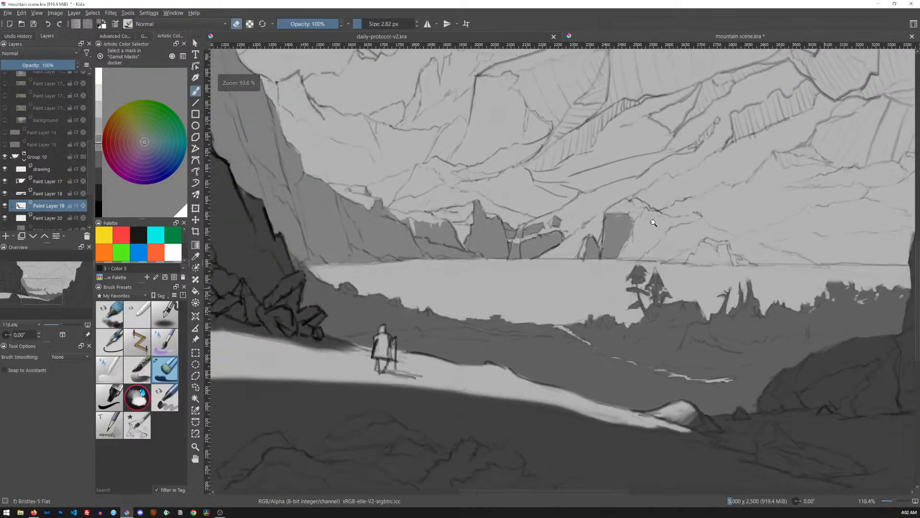
pyautogui.moveTo(636, 251); pyautogui.dragTo(638, 246)
pyautogui.moveTo(668, 207); pyautogui.dragTo(620, 284)
pyautogui.press('2')
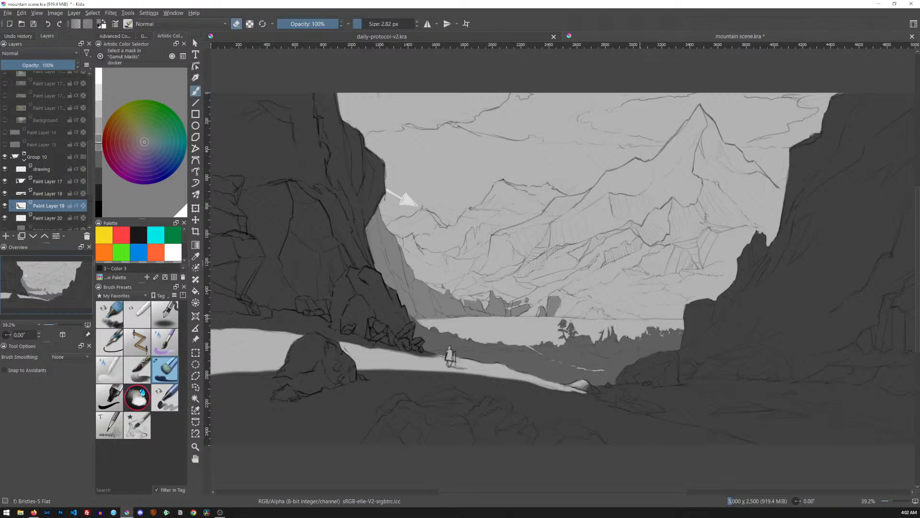
# - Examine the Advanced Color Selector and the Artistic Color Selector's wheel settings, and save mountain scene.kra
pyautogui.click(145, 36)
pyautogui.click(126, 36)
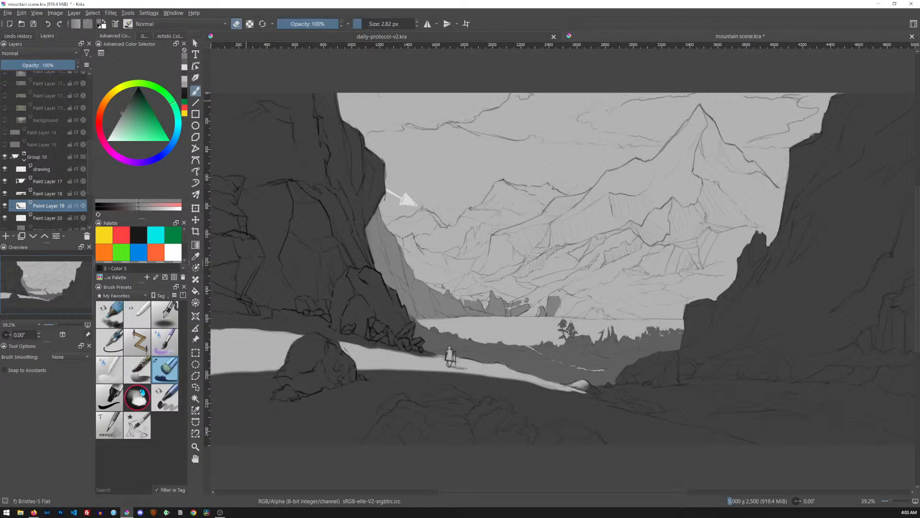
pyautogui.click(168, 36)
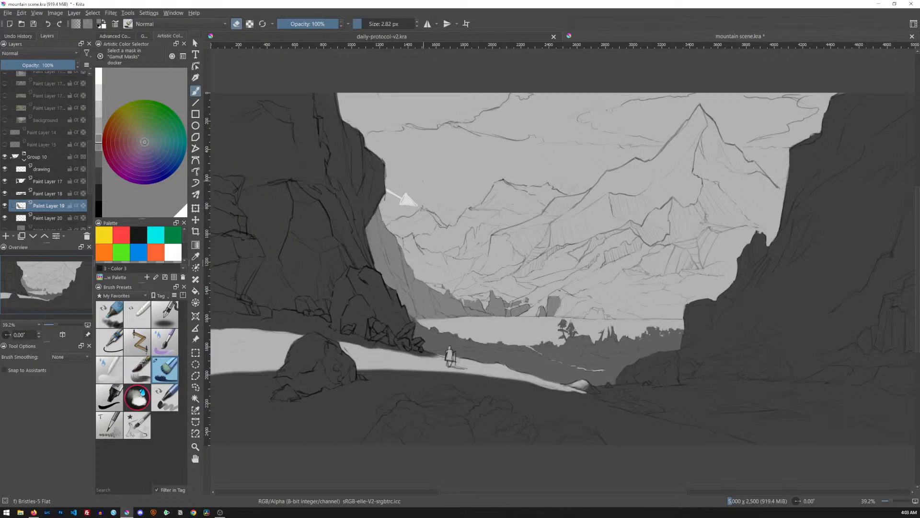
pyautogui.click(172, 57)
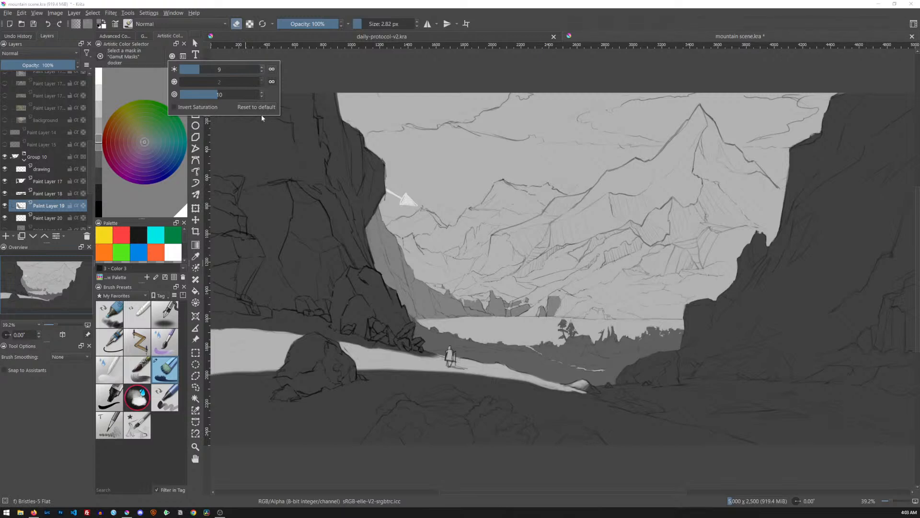
pyautogui.click(163, 60)
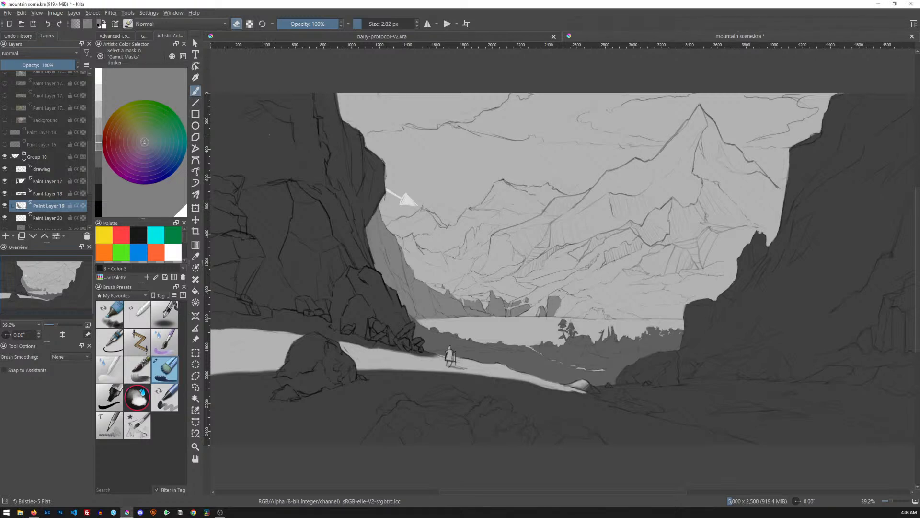
pyautogui.hotkey('ctrl', 's')
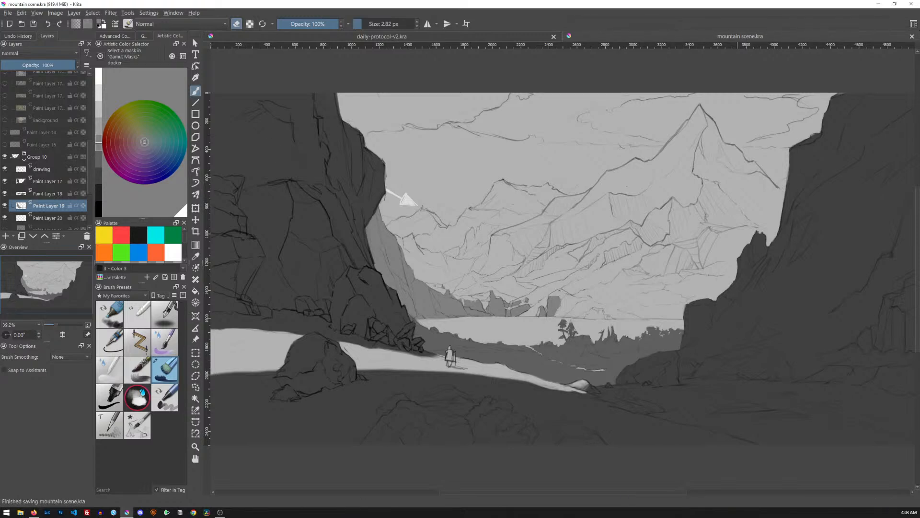
# - Try out the saved V1 and Split workspaces, and return to the Current workspace
pyautogui.click(912, 26)
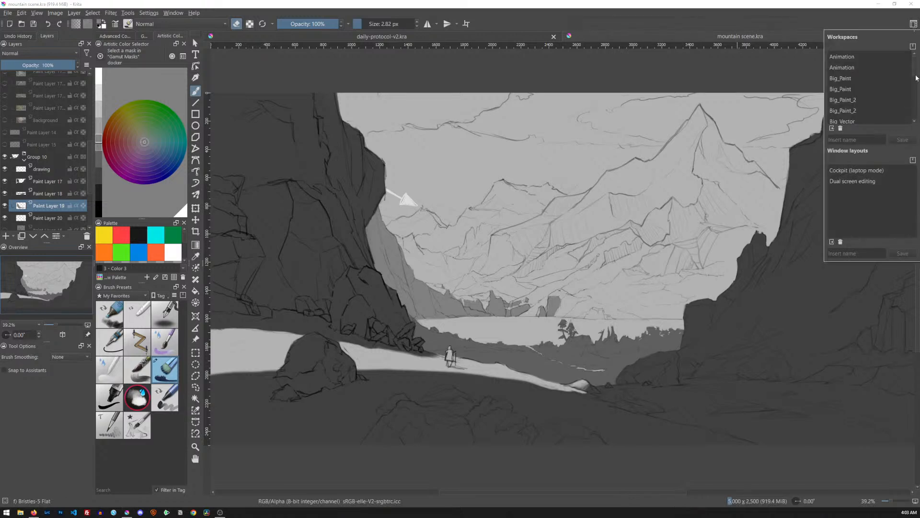
pyautogui.scroll(-4, 913, 91)
pyautogui.scroll(1, 914, 98)
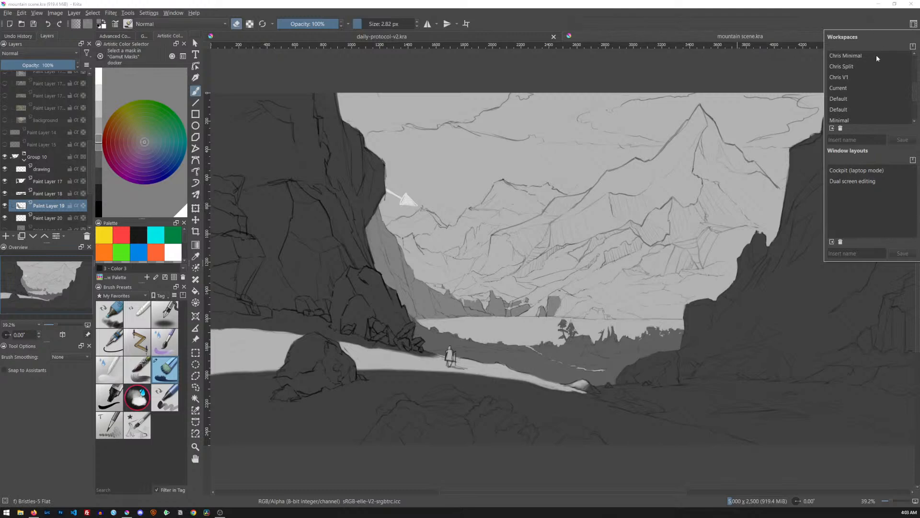
pyautogui.click(851, 100)
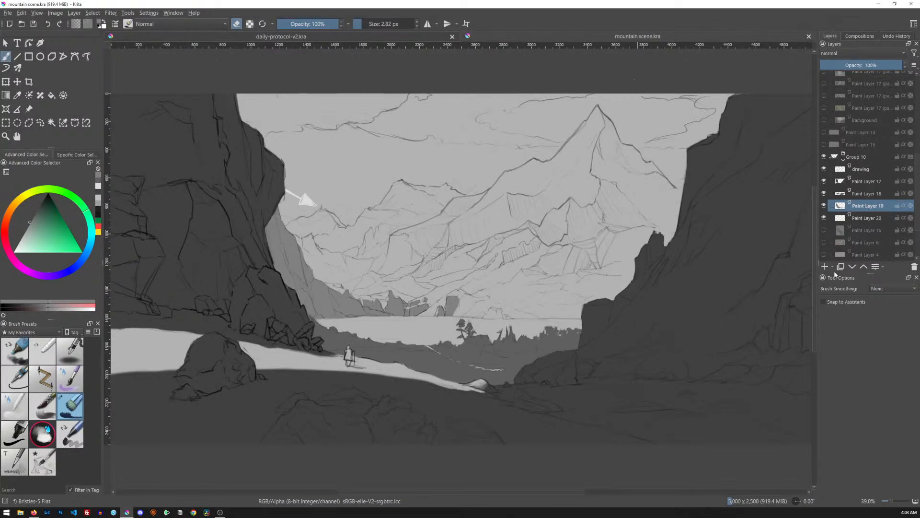
pyautogui.click(914, 25)
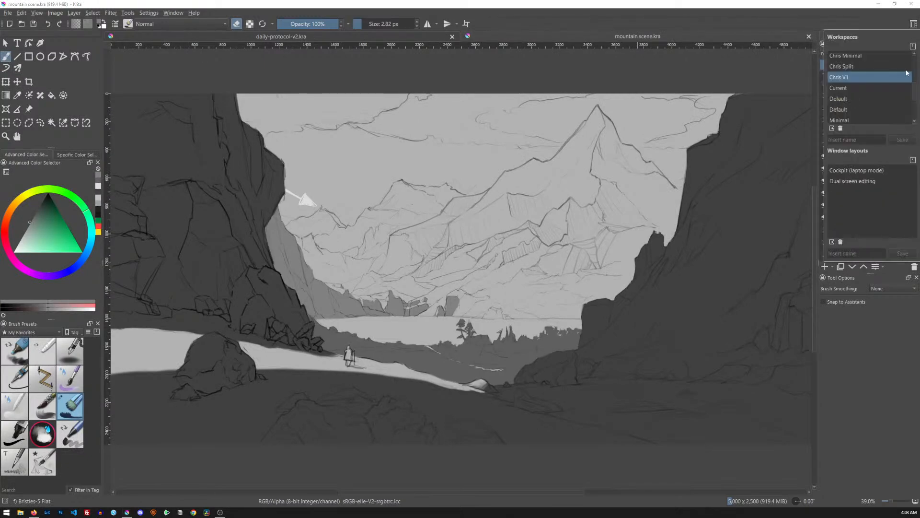
pyautogui.click(848, 66)
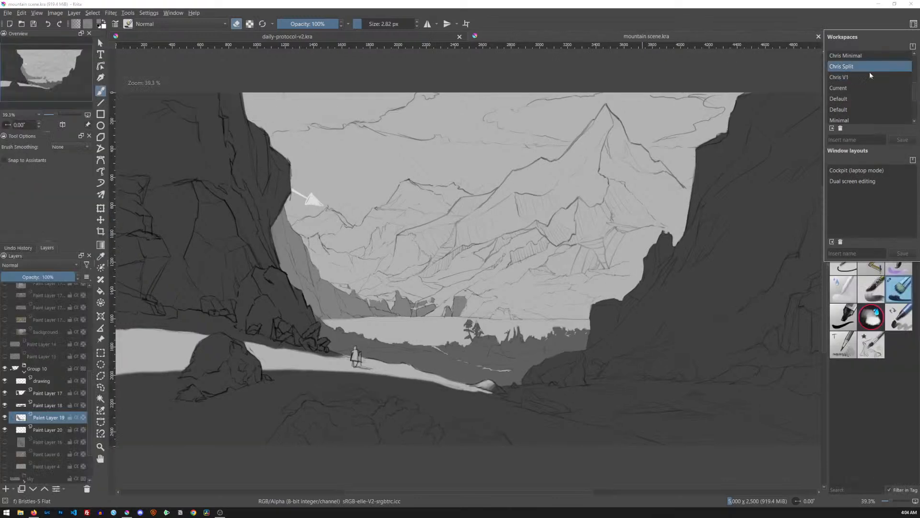
pyautogui.click(859, 18)
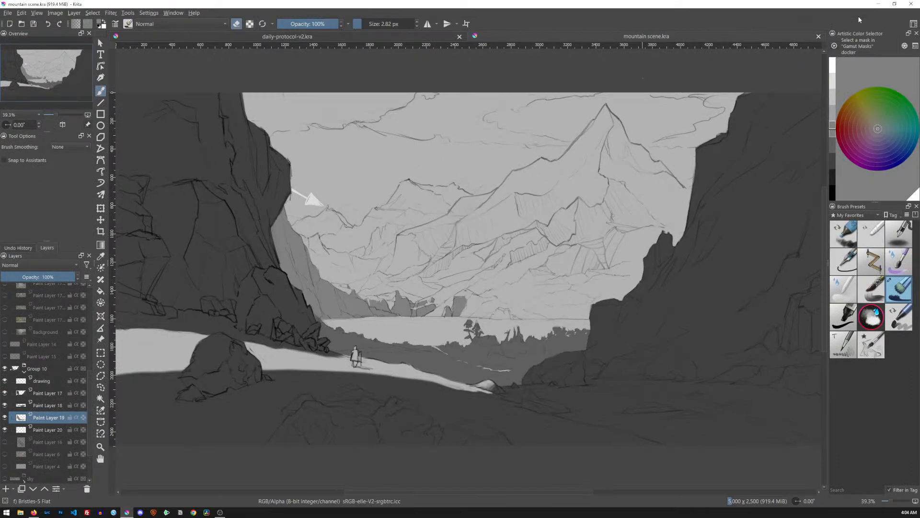
pyautogui.click(914, 24)
pyautogui.click(843, 88)
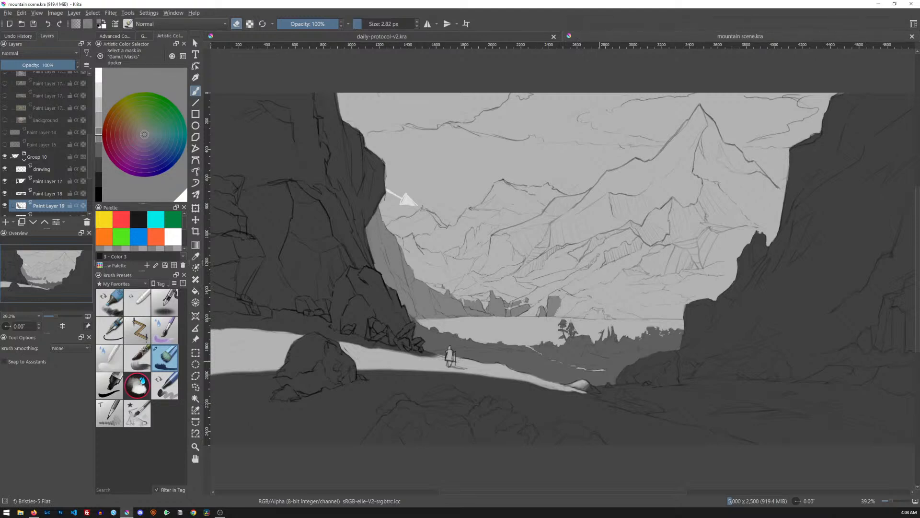
# - With a brush of about 2.7 px, paint the shaded side and small base rocks of the flat-topped lakeshore rock mid grey
pyautogui.moveTo(593, 305); pyautogui.dragTo(678, 238)
pyautogui.moveTo(661, 312); pyautogui.dragTo(581, 251)
pyautogui.click(542, 266)
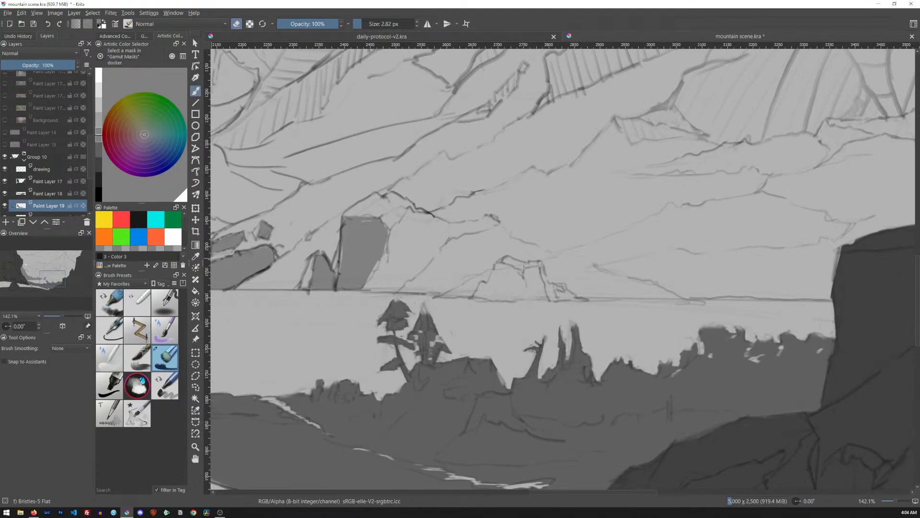
pyautogui.press('e')
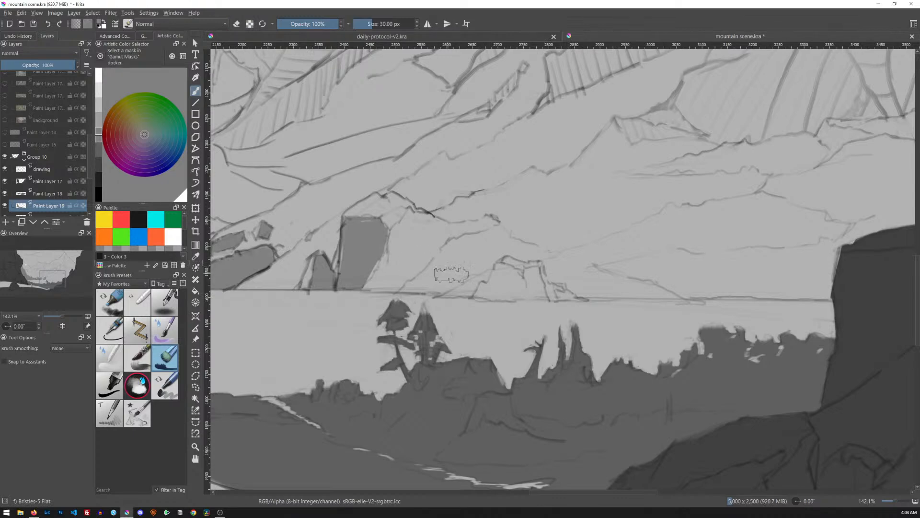
pyautogui.keyDown('shift'); pyautogui.moveTo(628, 261); pyautogui.dragTo(613, 261); pyautogui.keyUp('shift')
pyautogui.keyDown('shift'); pyautogui.moveTo(544, 267); pyautogui.dragTo(556, 300); pyautogui.keyUp('shift')
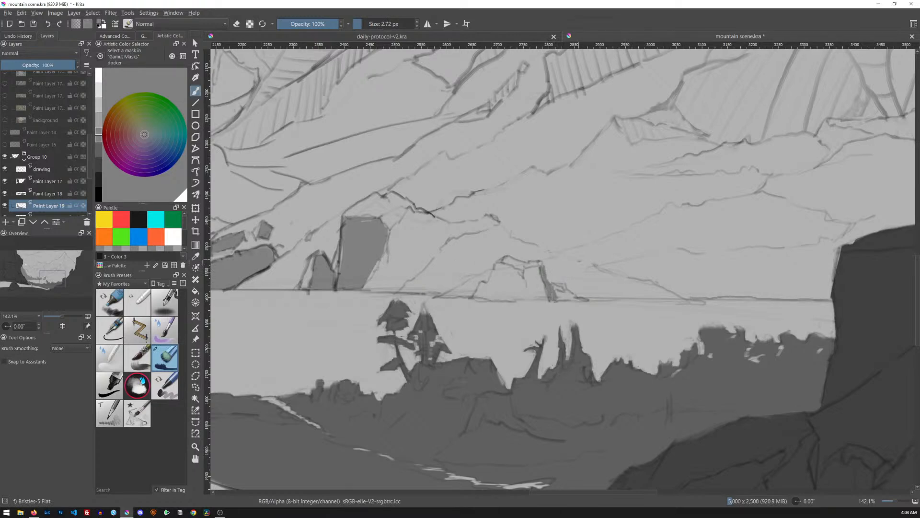
pyautogui.moveTo(557, 293); pyautogui.dragTo(563, 293)
# - With a brush of about 10.7 px, fill the hatched cliff face on the slope below the central ridge with mid grey
pyautogui.scroll(-3, 600, 216)
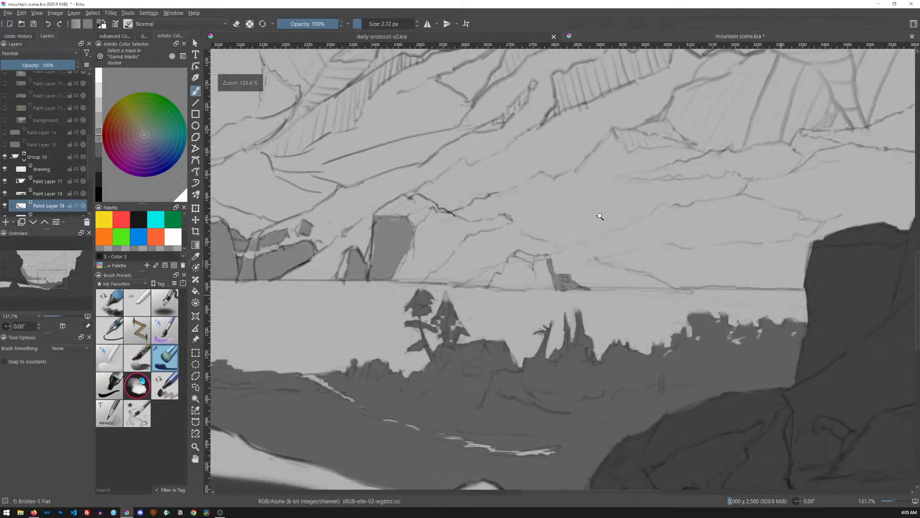
pyautogui.moveTo(644, 174); pyautogui.dragTo(619, 277)
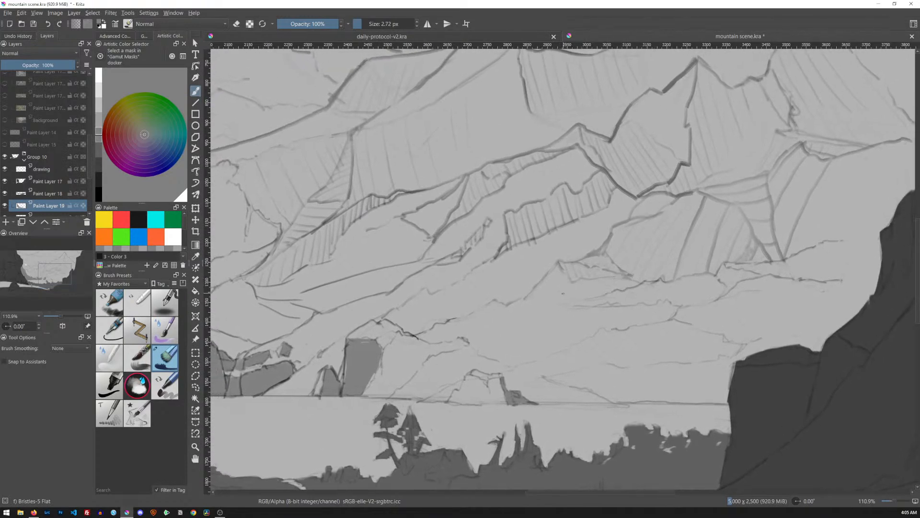
pyautogui.keyDown('shift'); pyautogui.moveTo(574, 287); pyautogui.dragTo(578, 287); pyautogui.keyUp('shift')
pyautogui.moveTo(602, 172)
pyautogui.mouseDown()
pyautogui.moveTo(612, 178)
pyautogui.moveTo(593, 205)
pyautogui.mouseUp()
pyautogui.moveTo(508, 215); pyautogui.dragTo(512, 245)
pyautogui.moveTo(509, 213)
pyautogui.mouseDown()
pyautogui.moveTo(515, 243)
pyautogui.moveTo(527, 242)
pyautogui.mouseUp()
pyautogui.moveTo(533, 203)
pyautogui.mouseDown()
pyautogui.moveTo(537, 238)
pyautogui.moveTo(534, 201)
pyautogui.moveTo(541, 234)
pyautogui.moveTo(542, 203)
pyautogui.moveTo(555, 228)
pyautogui.mouseUp()
pyautogui.moveTo(555, 193)
pyautogui.mouseDown()
pyautogui.moveTo(560, 222)
pyautogui.moveTo(562, 192)
pyautogui.moveTo(576, 190)
pyautogui.moveTo(567, 192)
pyautogui.moveTo(572, 220)
pyautogui.mouseUp()
pyautogui.moveTo(577, 193)
pyautogui.mouseDown()
pyautogui.moveTo(579, 218)
pyautogui.moveTo(595, 211)
pyautogui.mouseUp()
pyautogui.moveTo(587, 181); pyautogui.dragTo(589, 185)
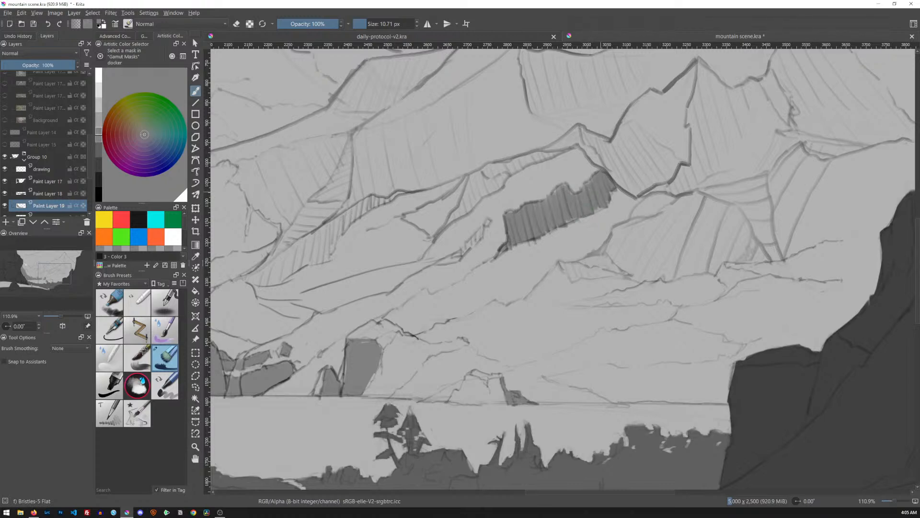
pyautogui.moveTo(566, 222); pyautogui.dragTo(577, 218)
# - Switch to Firefox and open the website chrisbeaven.com
pyautogui.hotkey('alt', 'Tab')
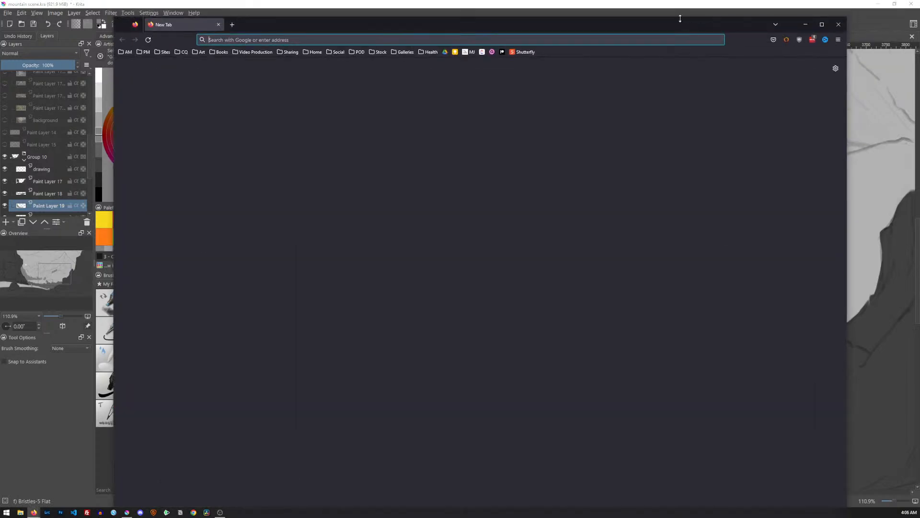
pyautogui.moveTo(680, 19)
pyautogui.mouseDown()
pyautogui.moveTo(679, 36)
pyautogui.moveTo(666, 11)
pyautogui.mouseUp()
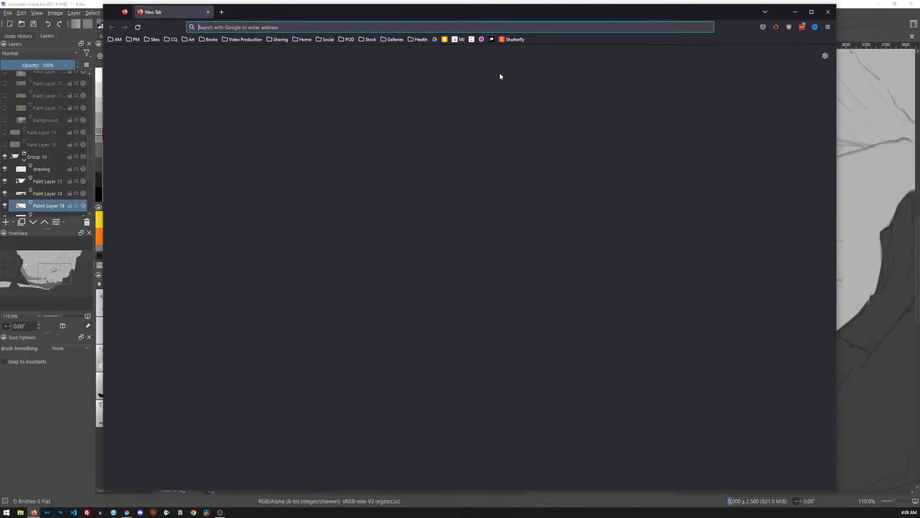
pyautogui.write('chrisbeaven.com/')
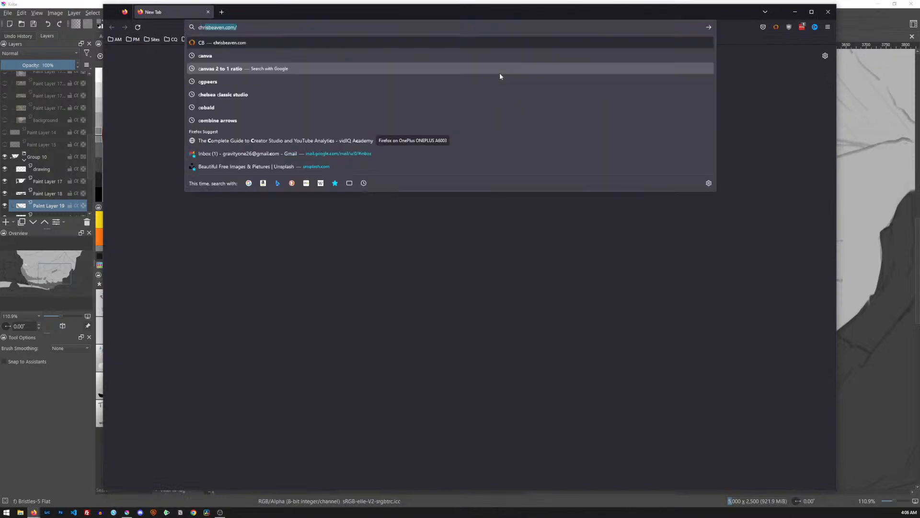
pyautogui.press('Return')
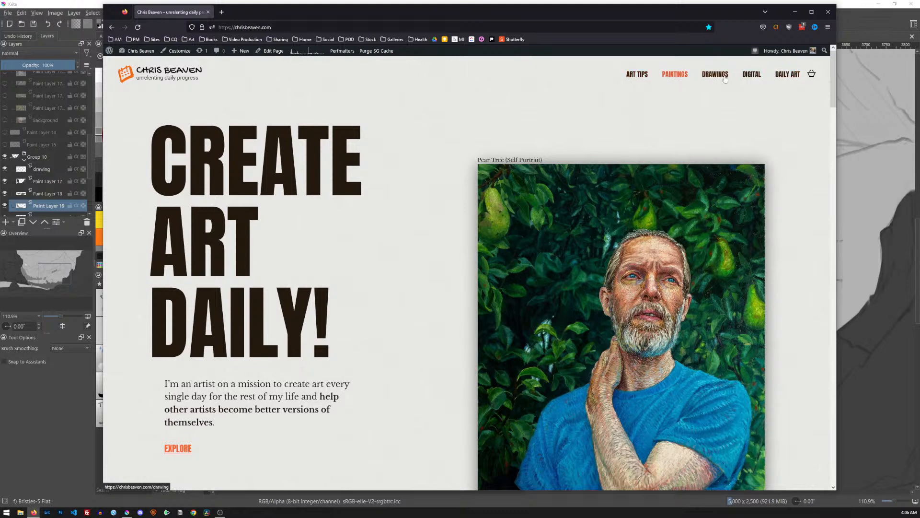
# - Open the site's Digital gallery and look through its artworks
pyautogui.click(753, 77)
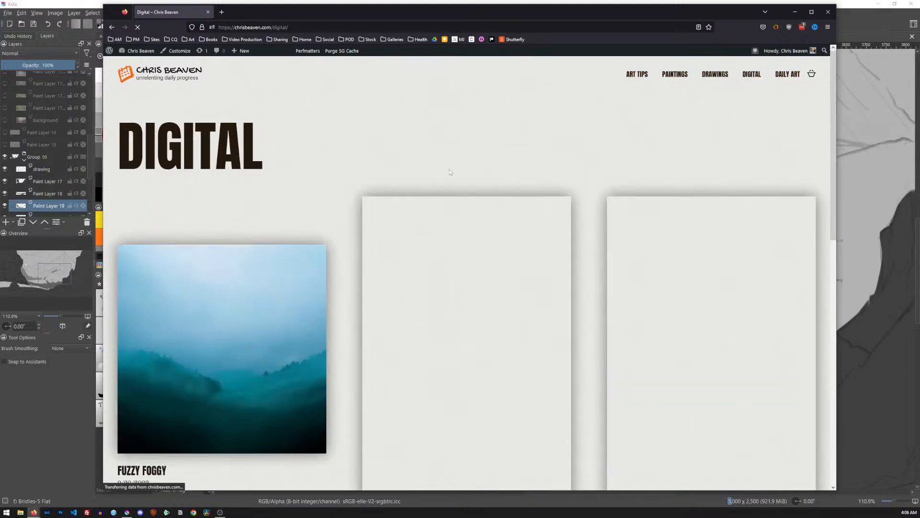
pyautogui.scroll(-3, 401, 301)
pyautogui.scroll(-3, 400, 302)
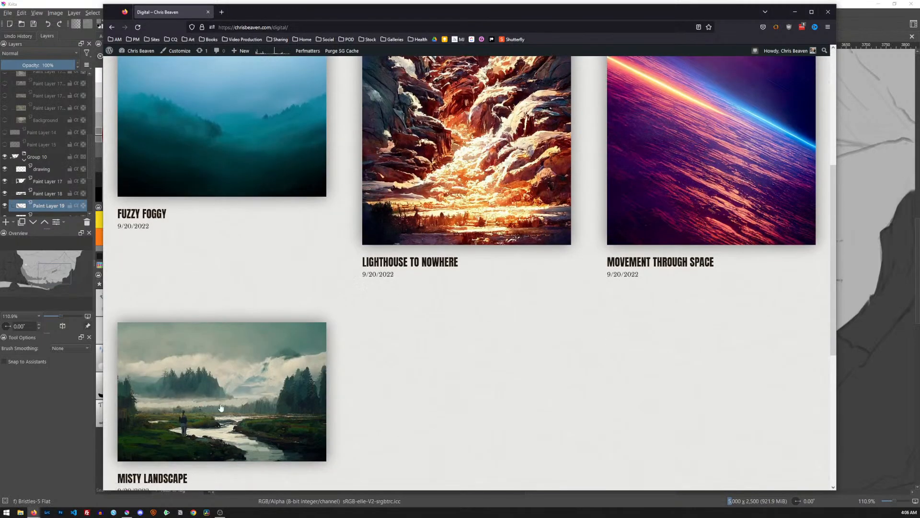
pyautogui.scroll(6, 463, 384)
# - Browse the Daily Art gallery, view the Day 3586 "Standing on the Edge of the World" and Day 3578 "Starry Night" entries, and return to the gallery
pyautogui.click(788, 74)
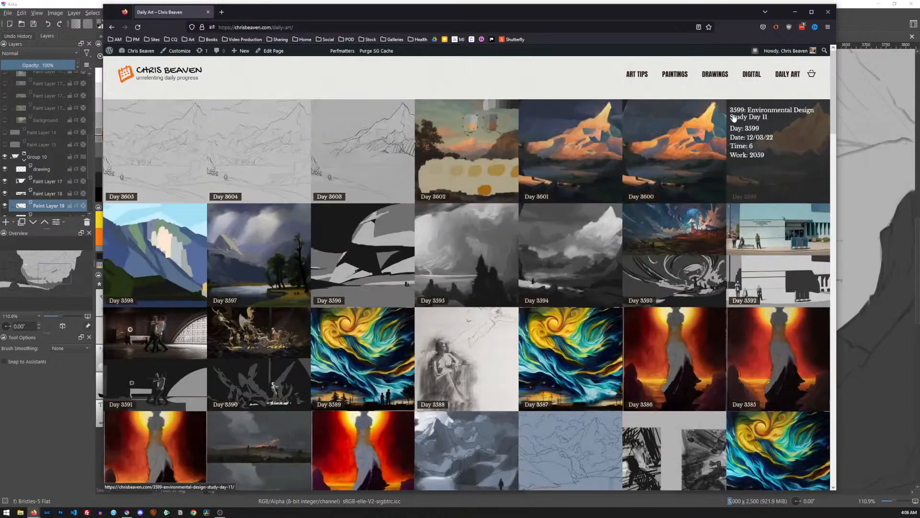
pyautogui.scroll(-2, 504, 318)
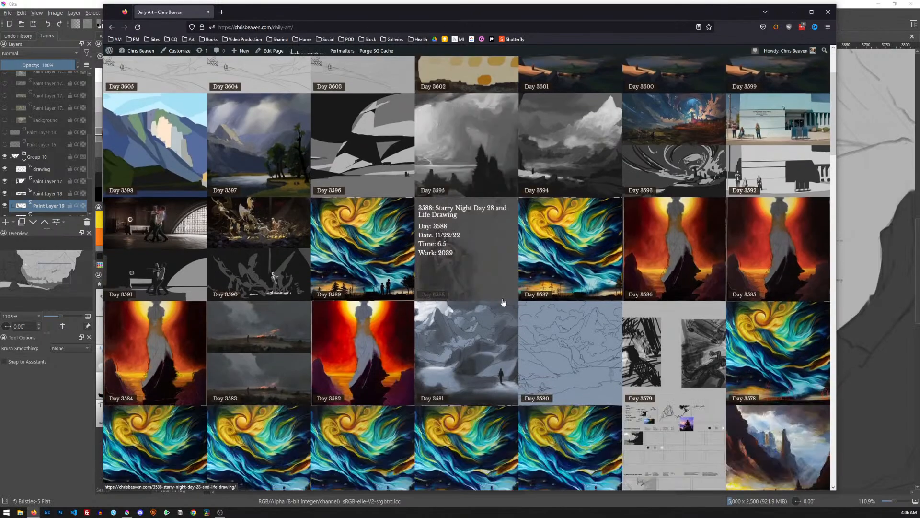
pyautogui.scroll(-1, 557, 271)
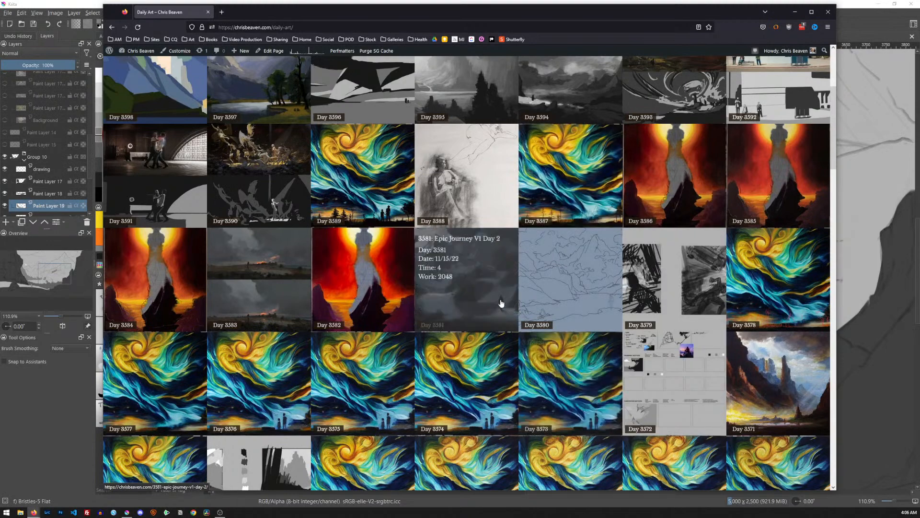
pyautogui.click(670, 171)
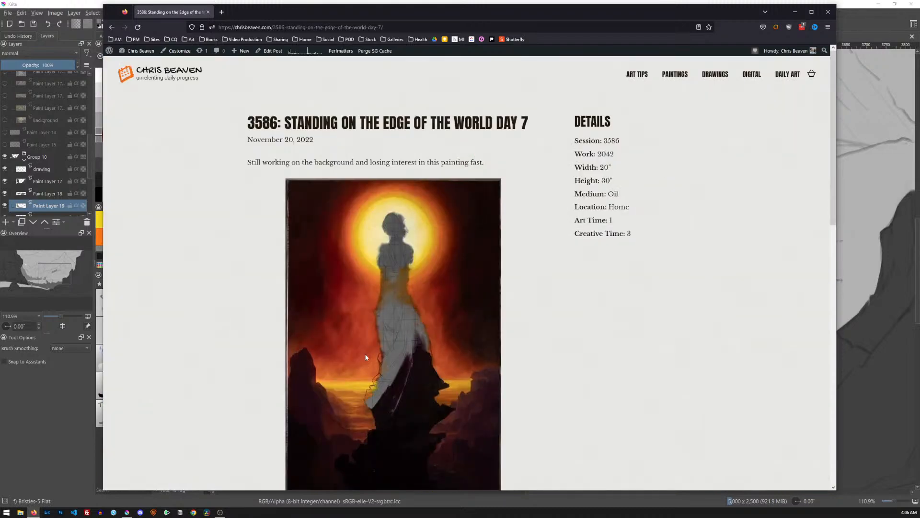
pyautogui.click(112, 27)
pyautogui.scroll(-1, 585, 240)
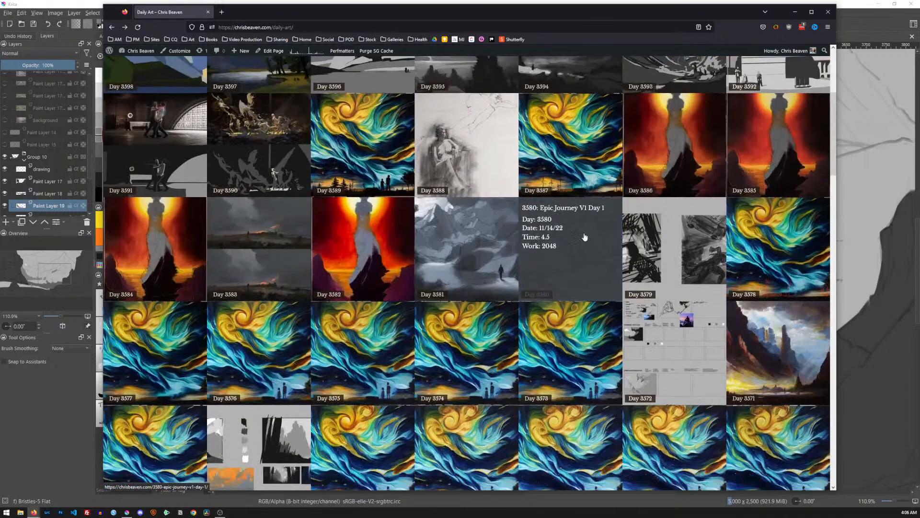
pyautogui.click(766, 239)
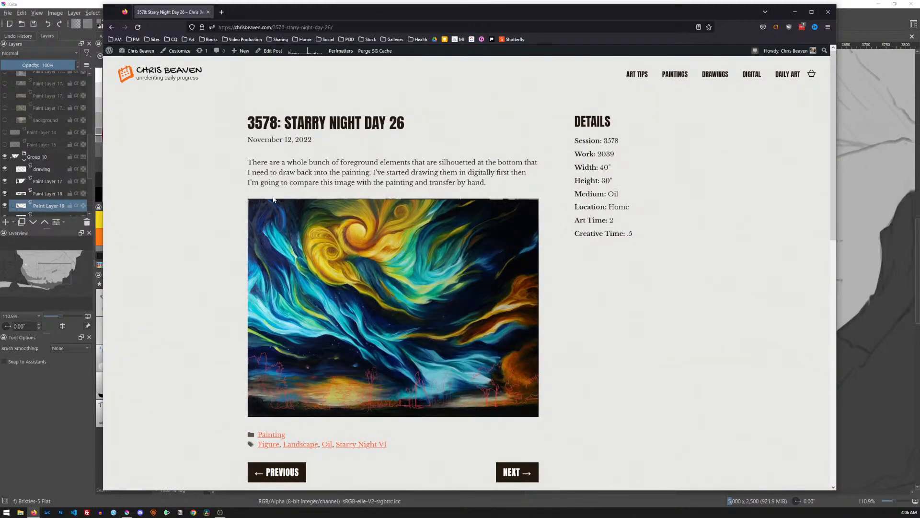
pyautogui.click(111, 27)
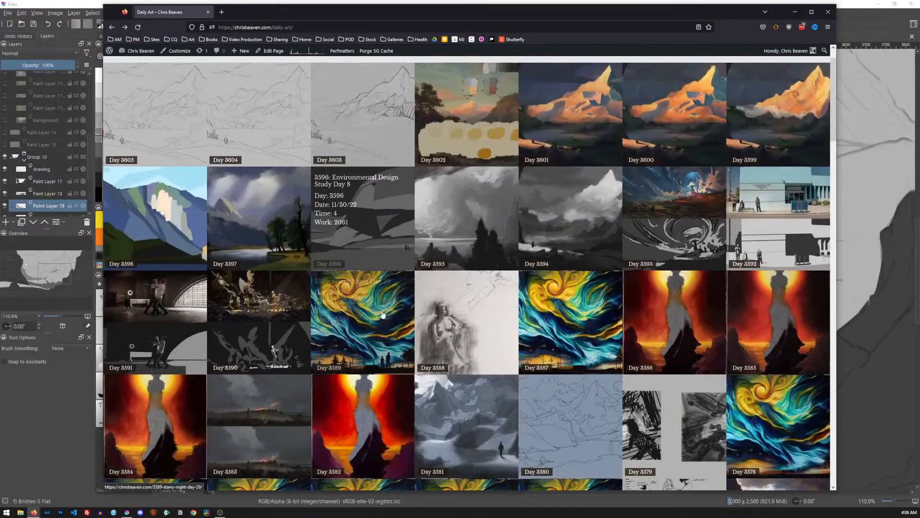
# - View the Day 3589 "Starry Night Day 29" and Day 3571 "Other Worlds V2 Day 7" entries, and return to the Daily Art gallery
pyautogui.click(375, 331)
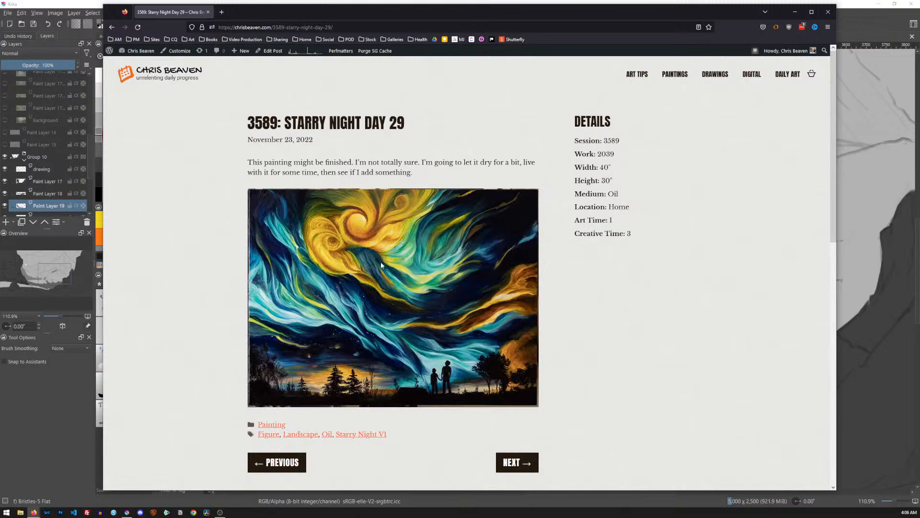
pyautogui.click(113, 27)
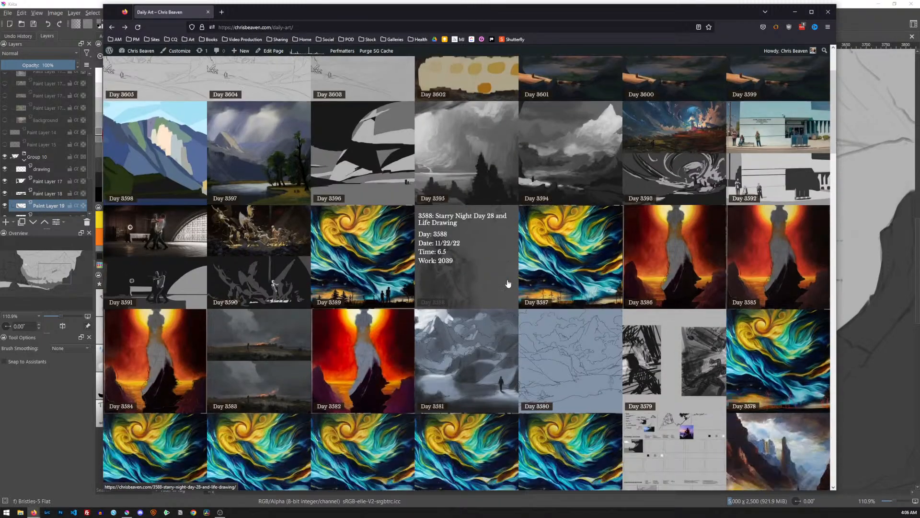
pyautogui.scroll(-5, 508, 283)
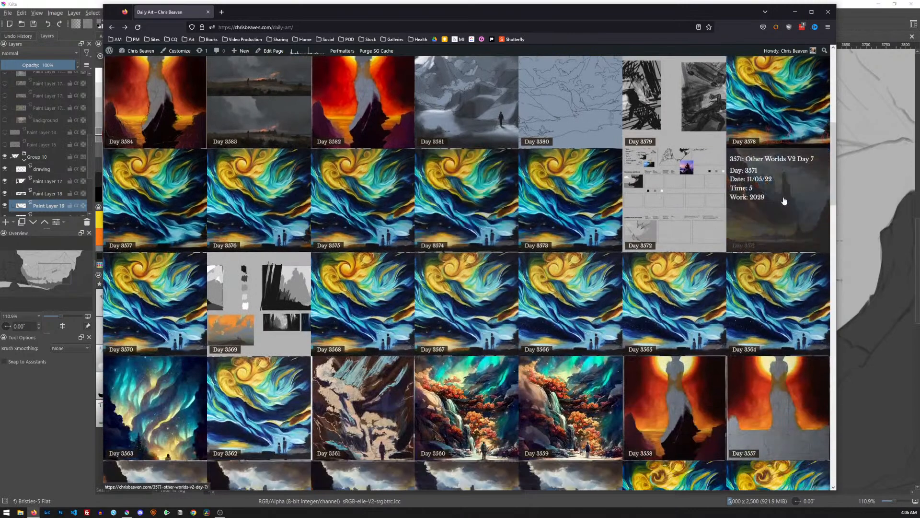
pyautogui.click(784, 200)
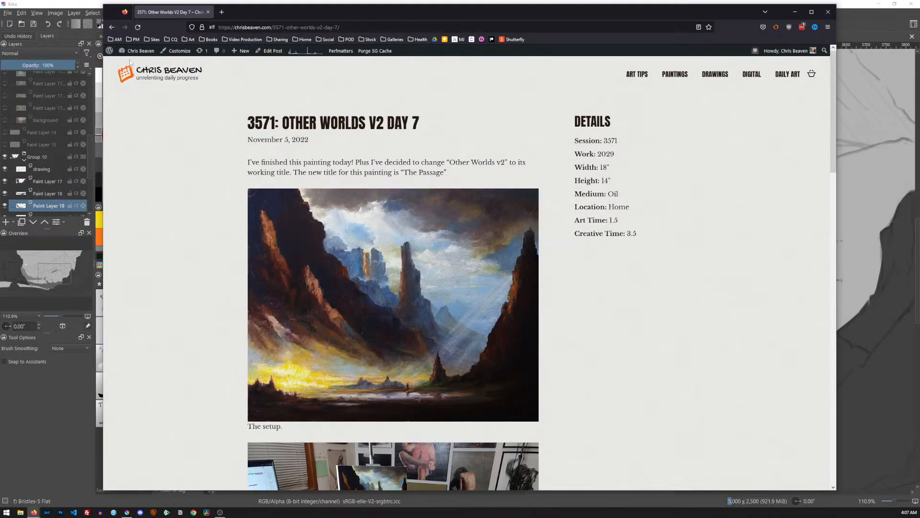
pyautogui.click(111, 29)
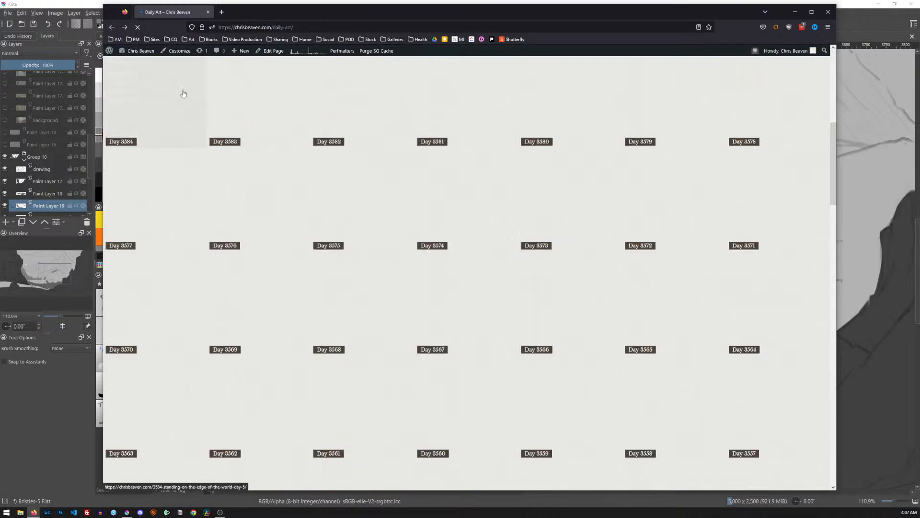
# - View the Day 3563 "I Took the One Less Traveled By" entry's full painting and return to the gallery
pyautogui.scroll(-2, 240, 221)
pyautogui.scroll(-1, 244, 230)
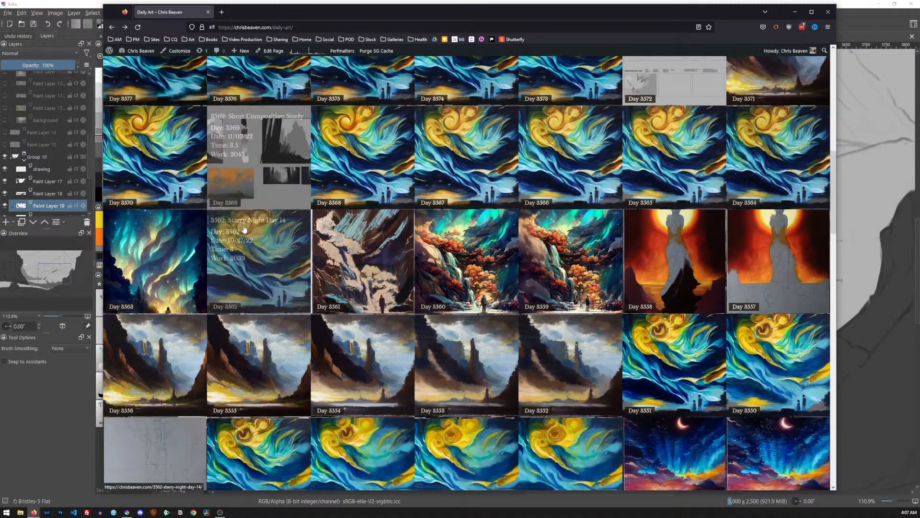
pyautogui.scroll(-1, 244, 229)
pyautogui.click(169, 213)
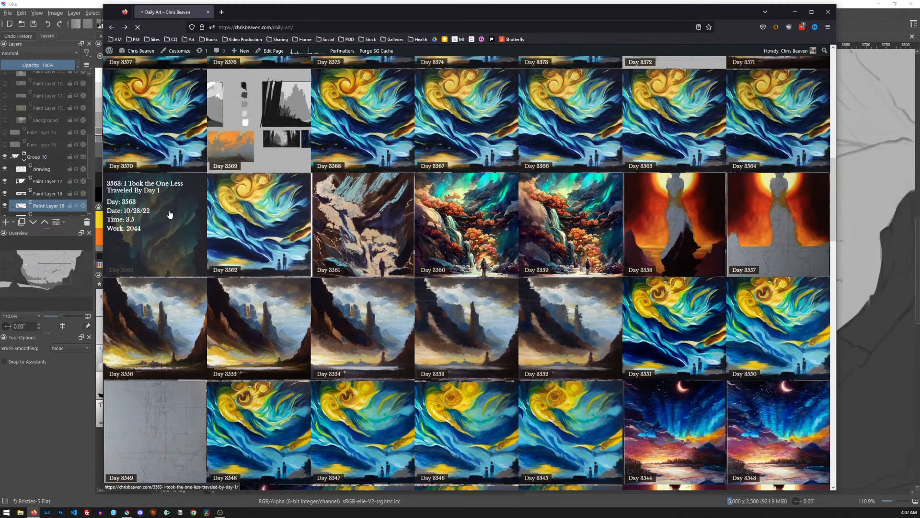
pyautogui.scroll(-1, 205, 238)
pyautogui.scroll(-3, 206, 242)
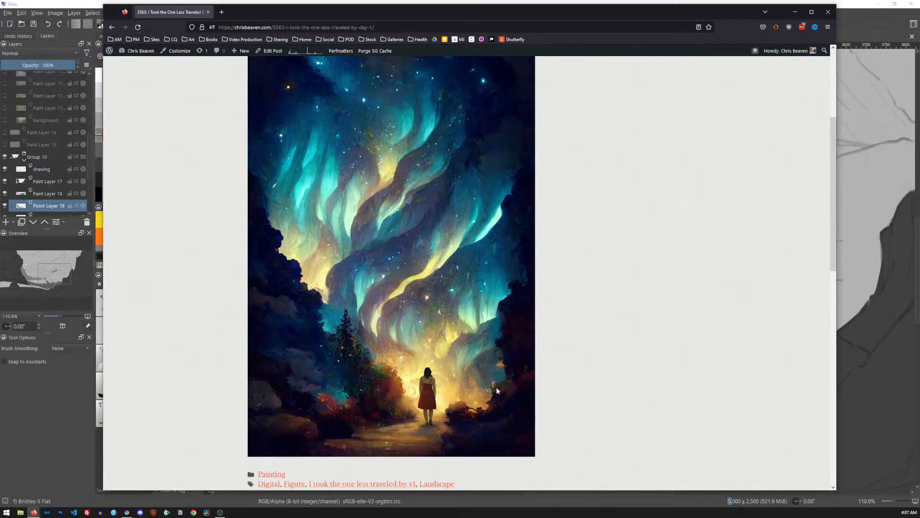
pyautogui.hotkey('alt', 'Left')
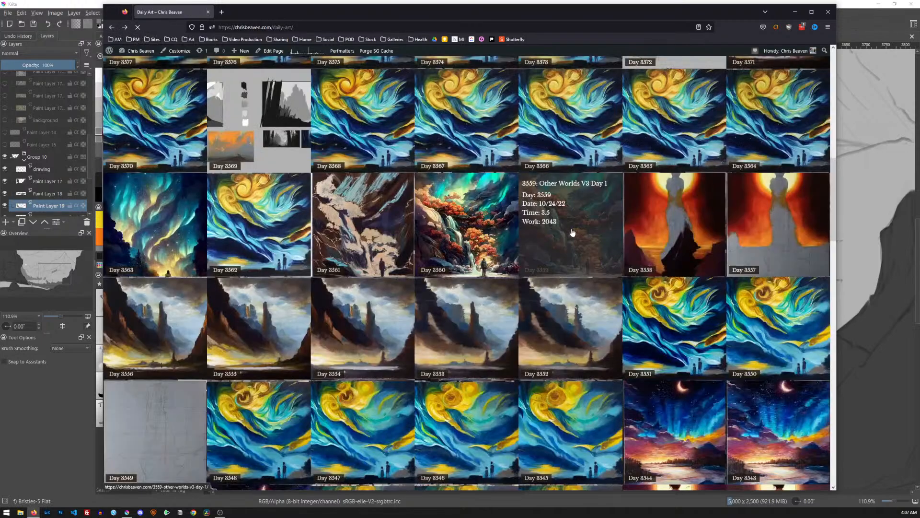
# - Open the Day 3544 "Other Worlds V1 Day 10" entry, look over its painting, and return to the gallery
pyautogui.scroll(-4, 579, 283)
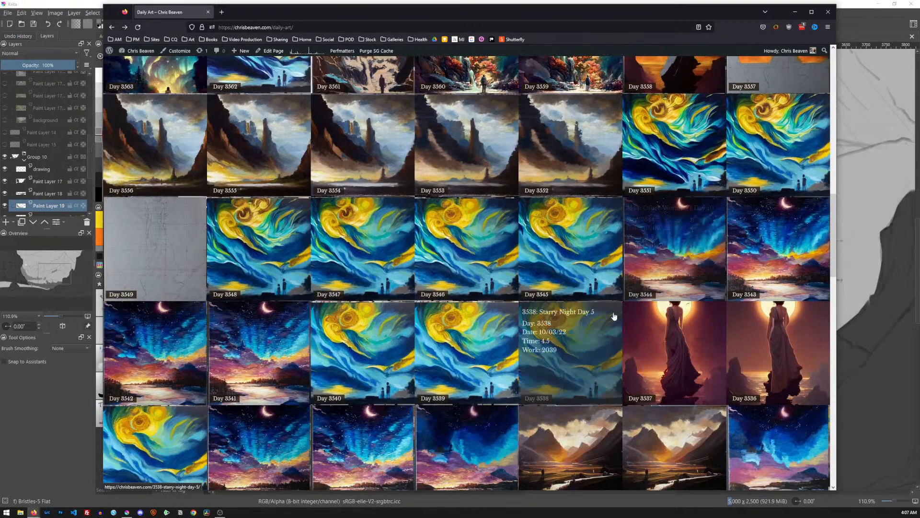
pyautogui.click(691, 251)
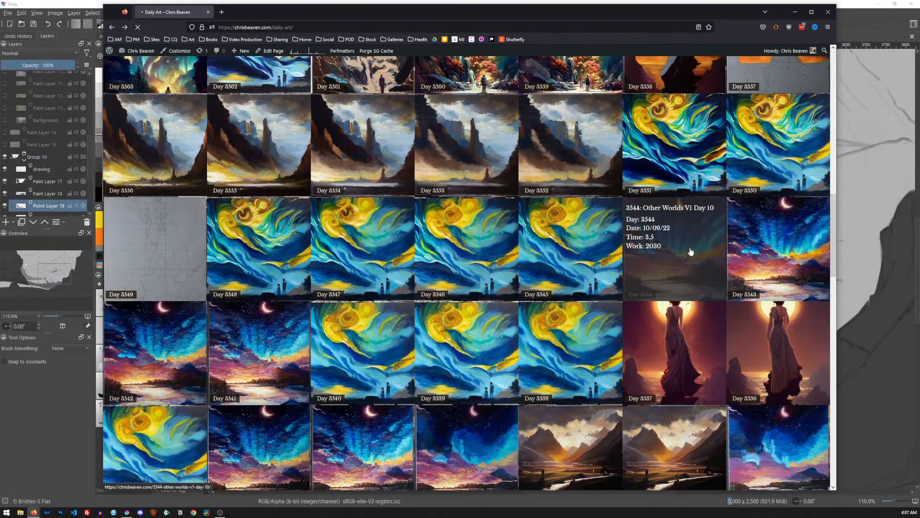
pyautogui.scroll(-3, 525, 298)
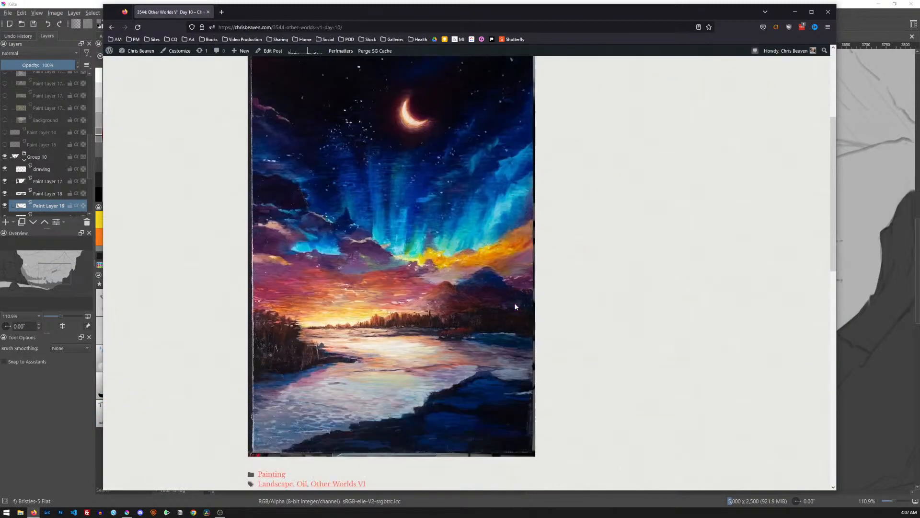
pyautogui.scroll(2, 516, 306)
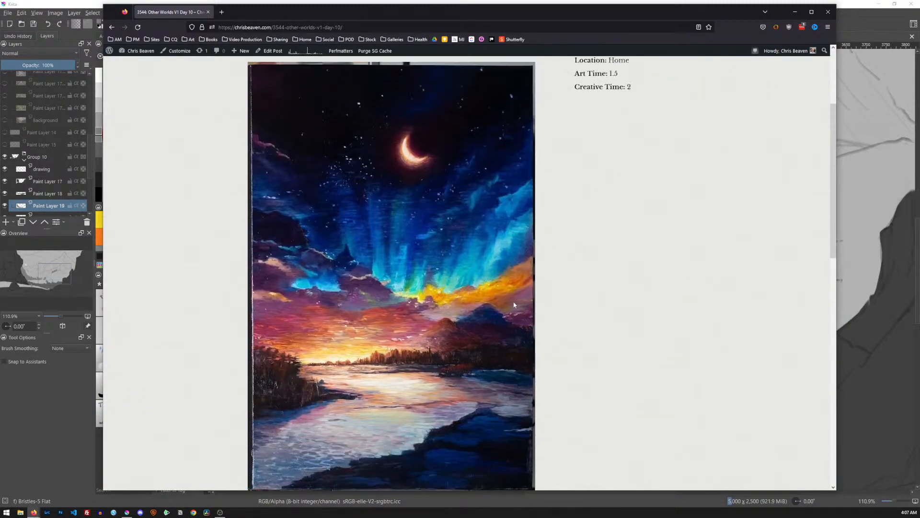
pyautogui.click(111, 27)
# - Open the Day 3537 "Standing on the Edge of the World Day 2" entry, examine the artwork, and return to the gallery
pyautogui.scroll(-1, 575, 240)
pyautogui.click(666, 314)
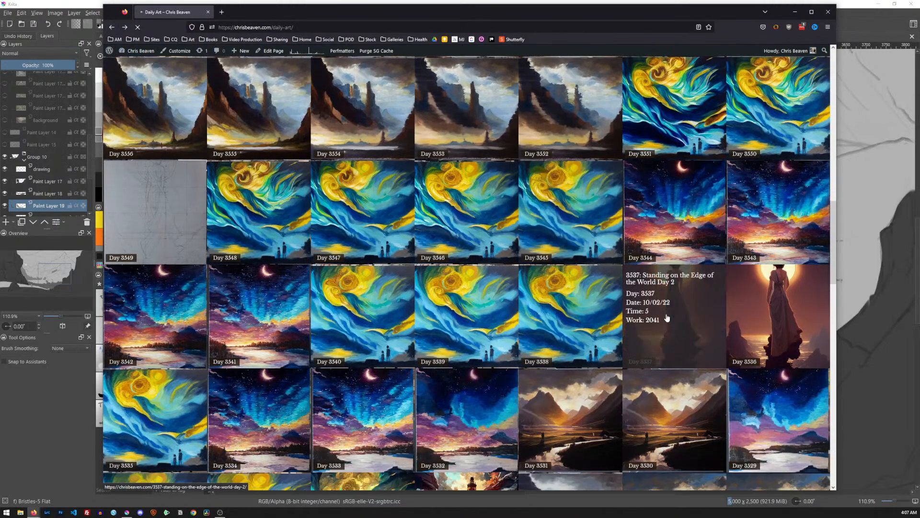
pyautogui.scroll(-3, 595, 308)
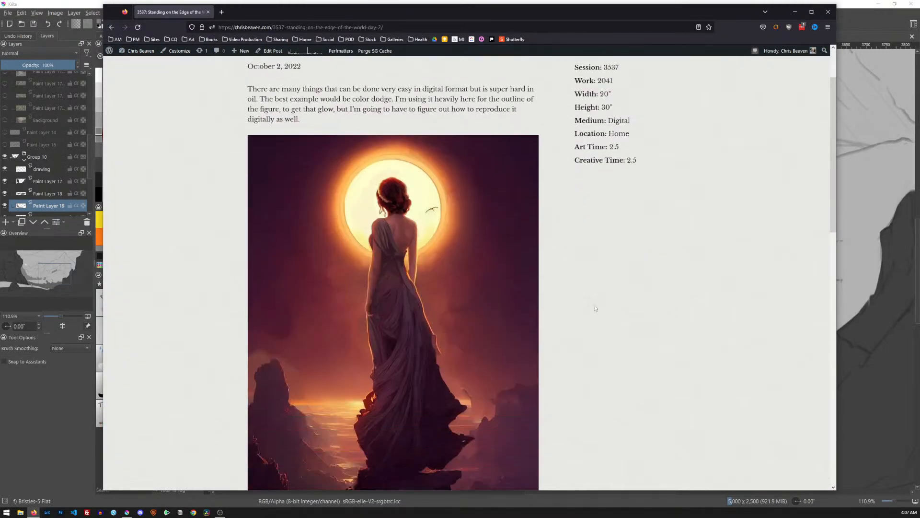
pyautogui.scroll(-1, 596, 308)
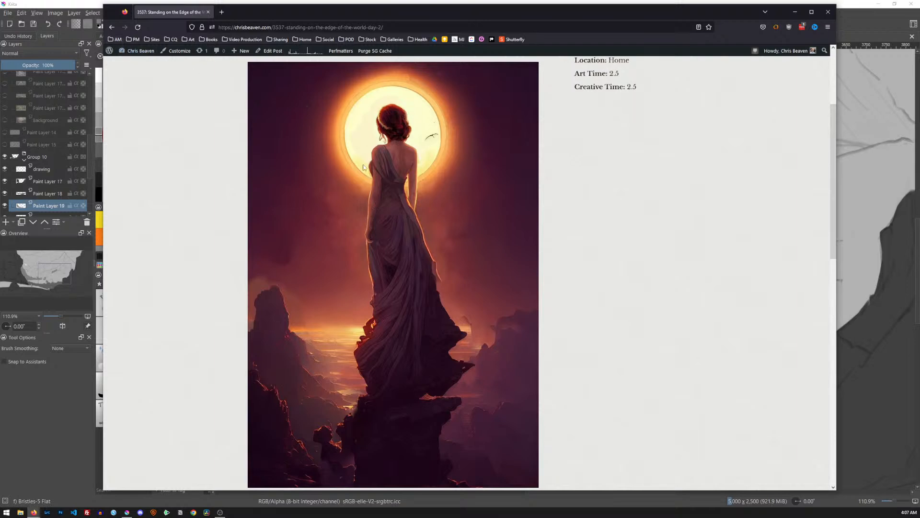
pyautogui.click(112, 28)
# - Open the Day 3531 "Valley Aflame V2 Day 3" entry, compare its two valley paintings, and return to the gallery
pyautogui.scroll(-2, 490, 279)
pyautogui.click(563, 310)
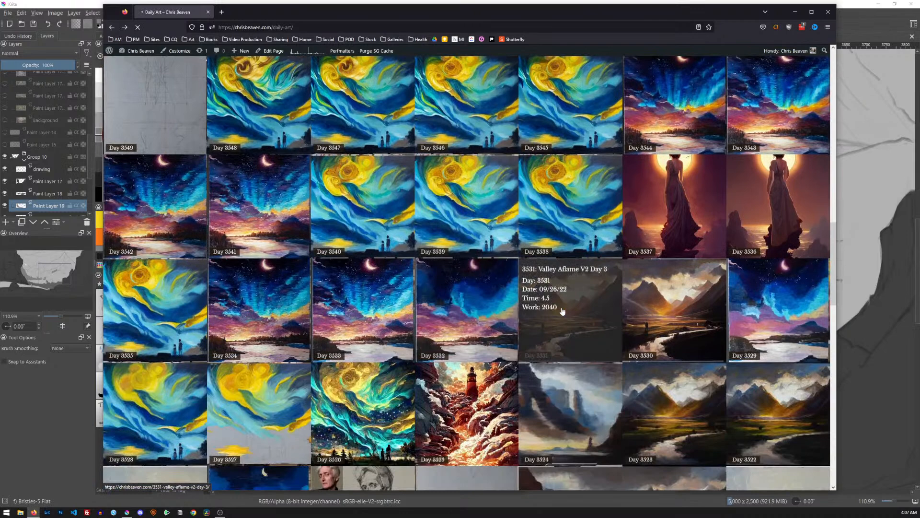
pyautogui.scroll(-3, 563, 310)
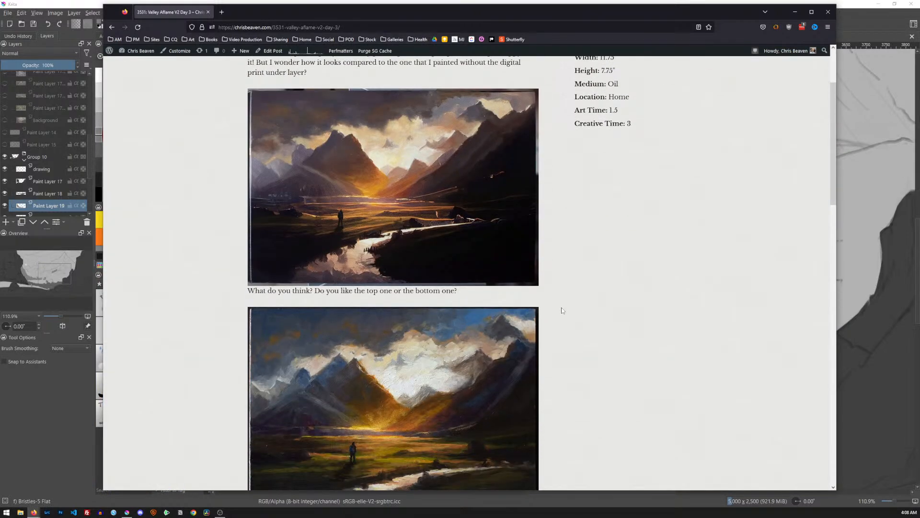
pyautogui.scroll(-1, 563, 310)
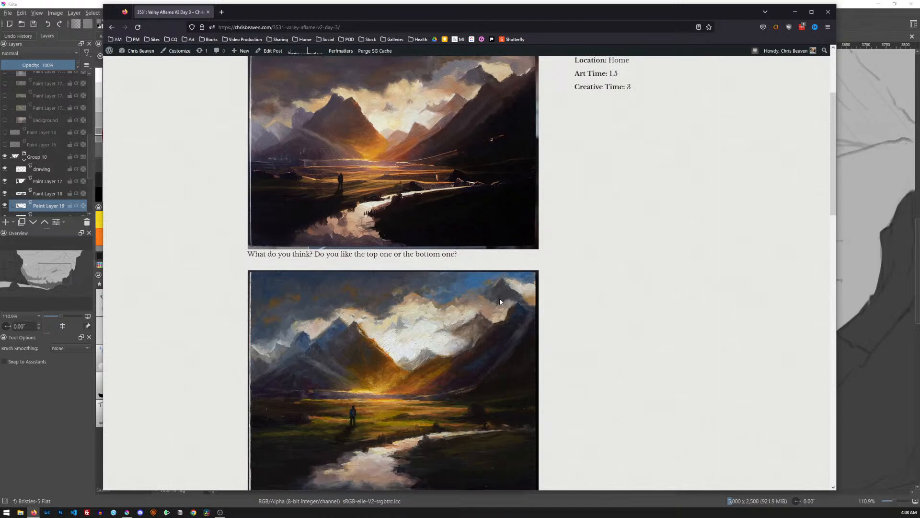
pyautogui.scroll(1, 500, 300)
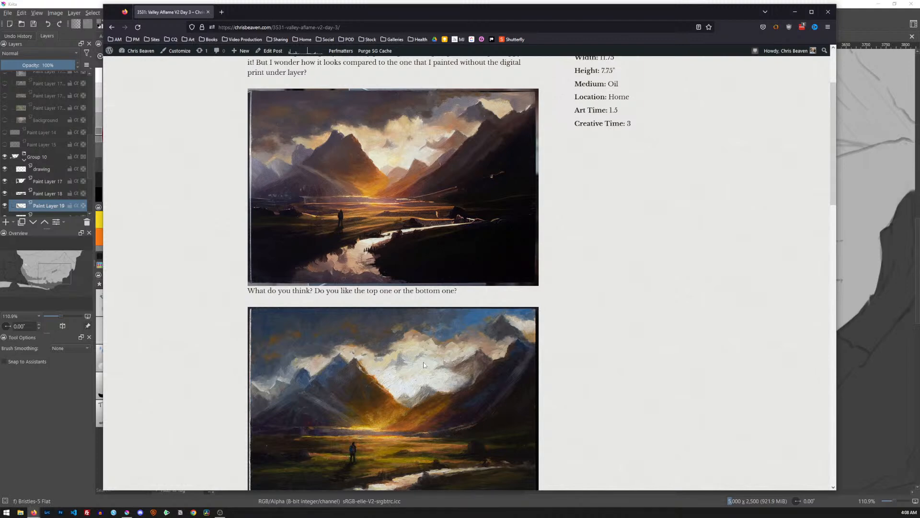
pyautogui.scroll(-1, 424, 365)
pyautogui.moveTo(831, 189); pyautogui.dragTo(831, 188)
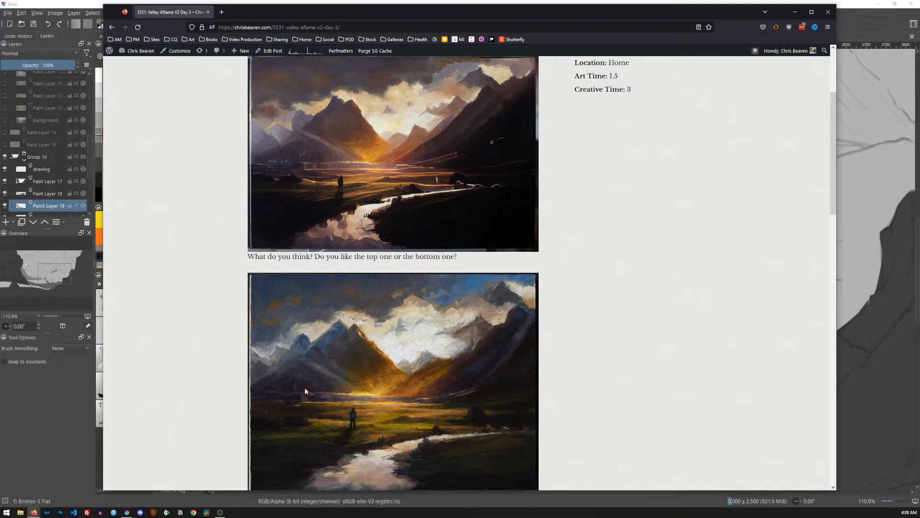
pyautogui.scroll(1, 504, 375)
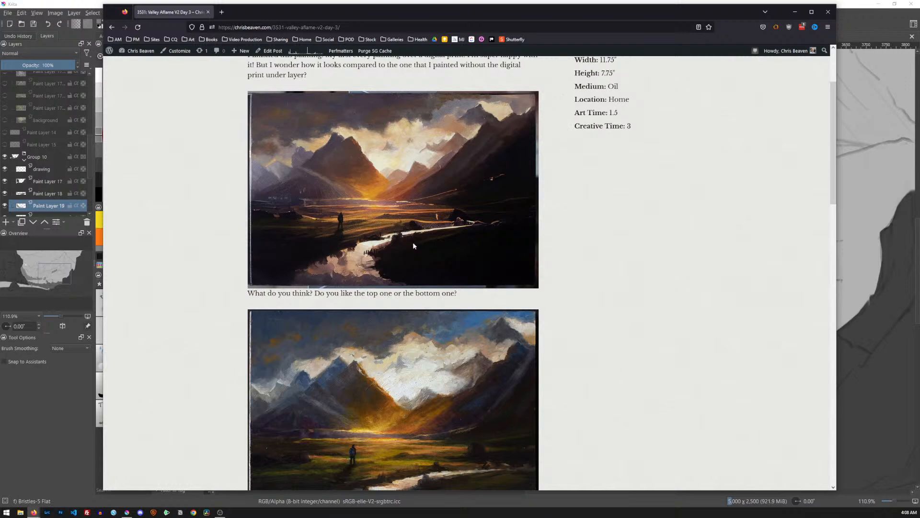
pyautogui.scroll(-1, 412, 243)
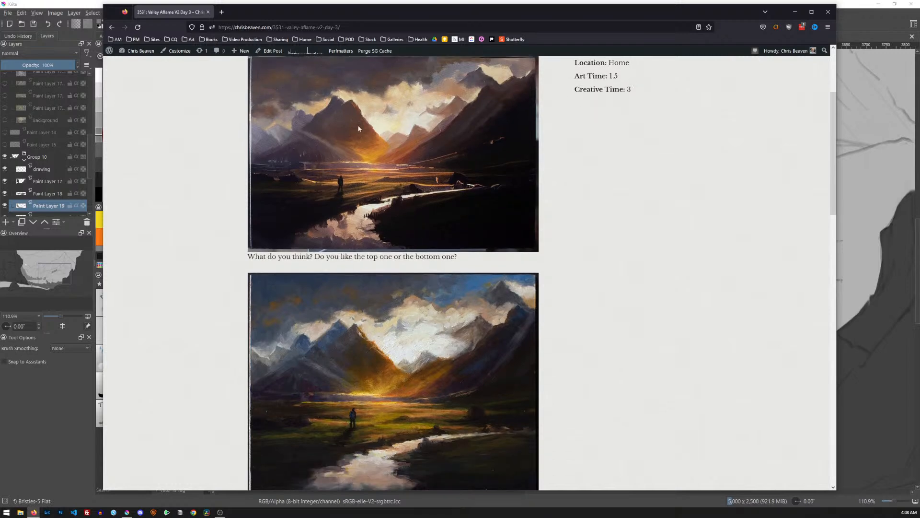
pyautogui.click(112, 27)
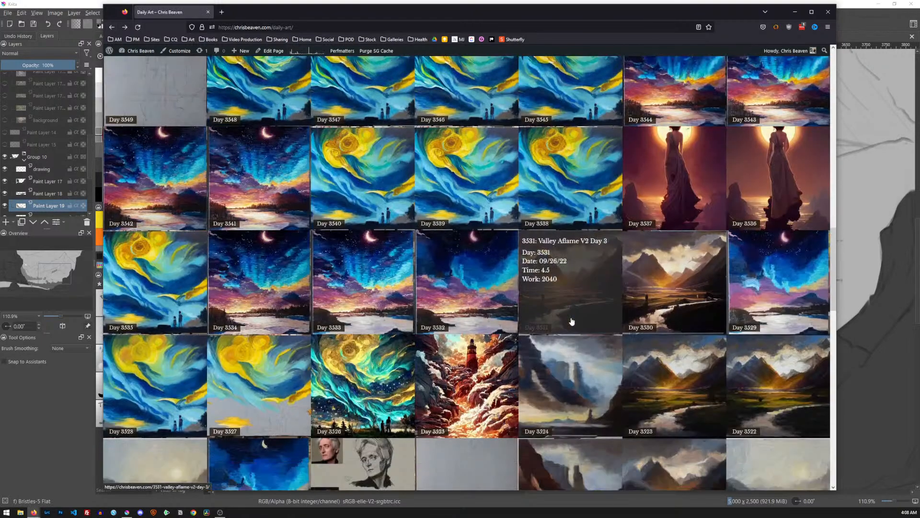
# - Open the site's Paintings gallery and look through the finished works
pyautogui.scroll(15, 570, 322)
pyautogui.scroll(2, 571, 322)
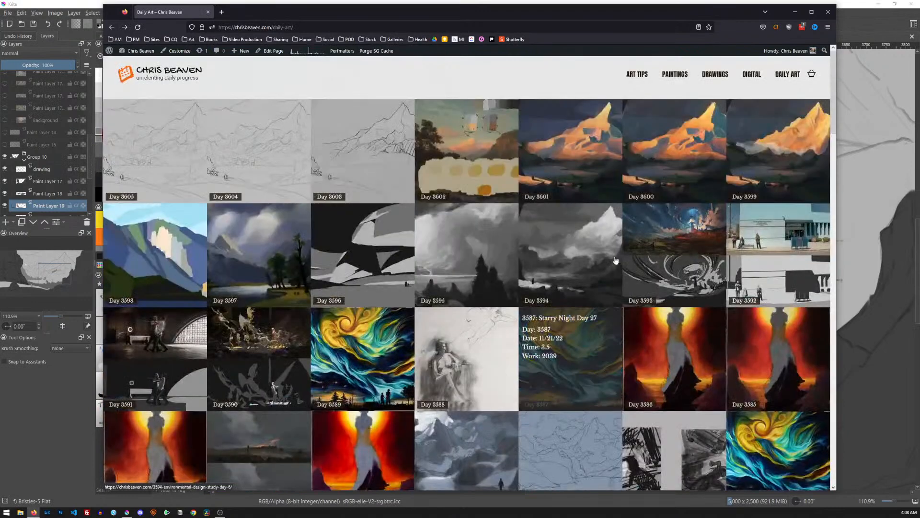
pyautogui.click(530, 170)
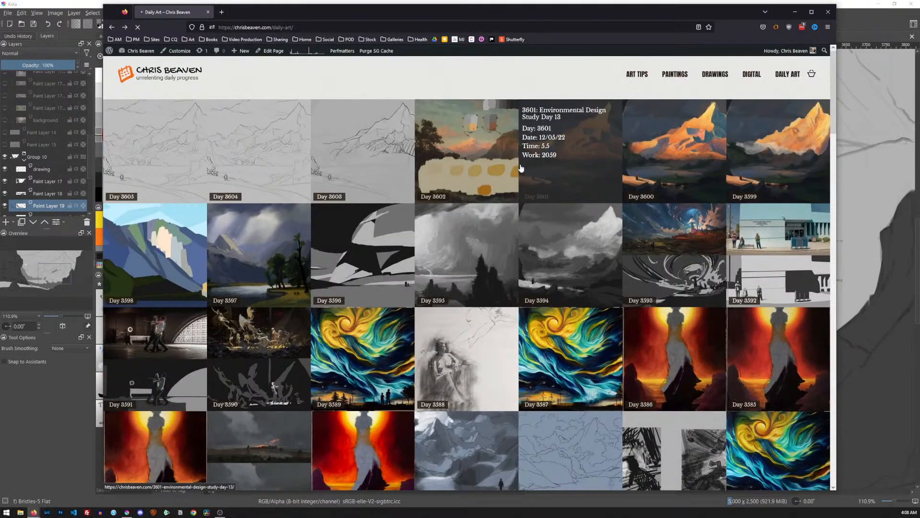
pyautogui.scroll(-3, 338, 196)
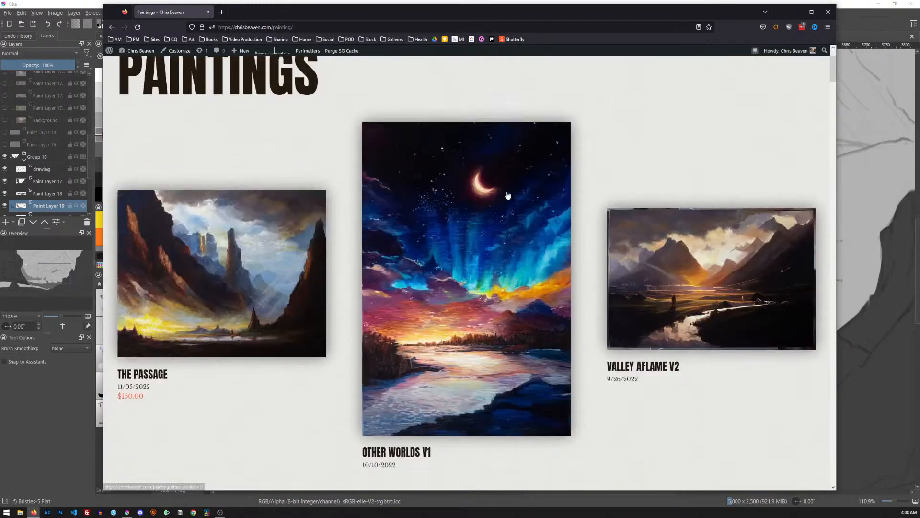
pyautogui.scroll(-8, 570, 247)
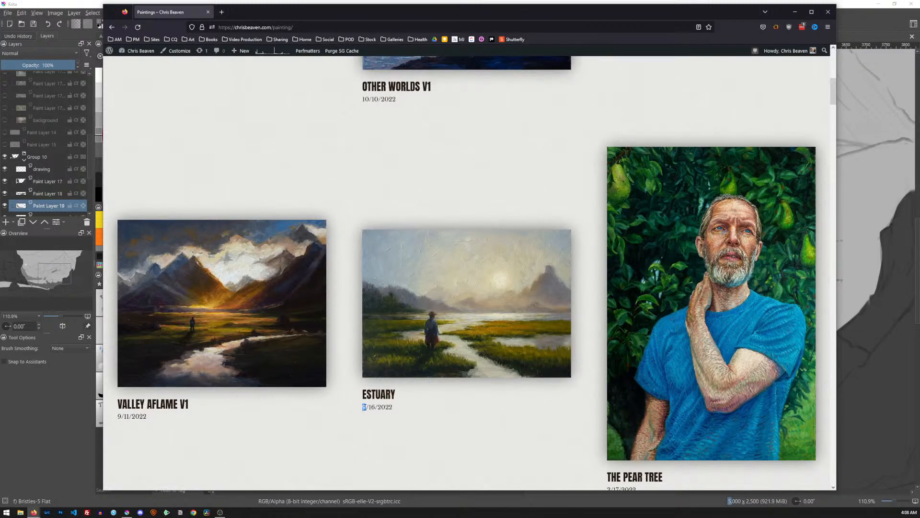
pyautogui.scroll(10, 481, 339)
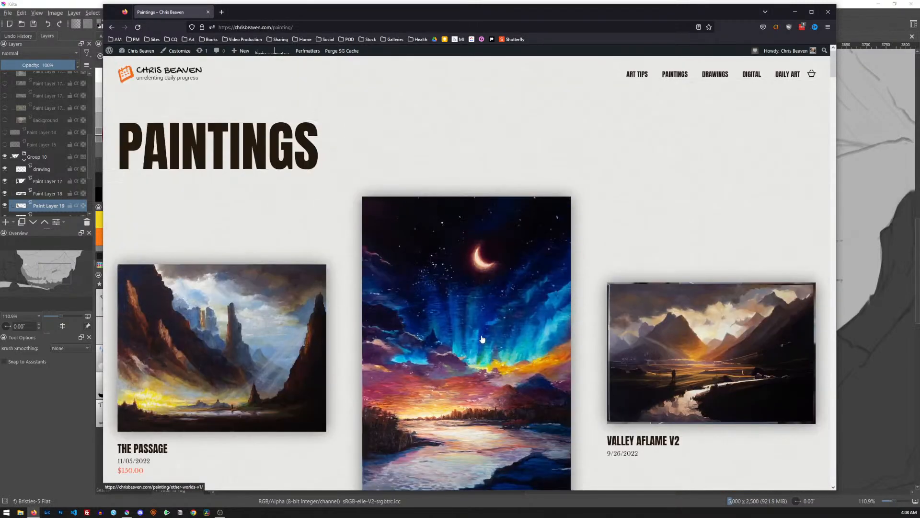
# - Reopen the Daily Art gallery, browse the older entries at the end of its first page, and open page 2
pyautogui.click(785, 62)
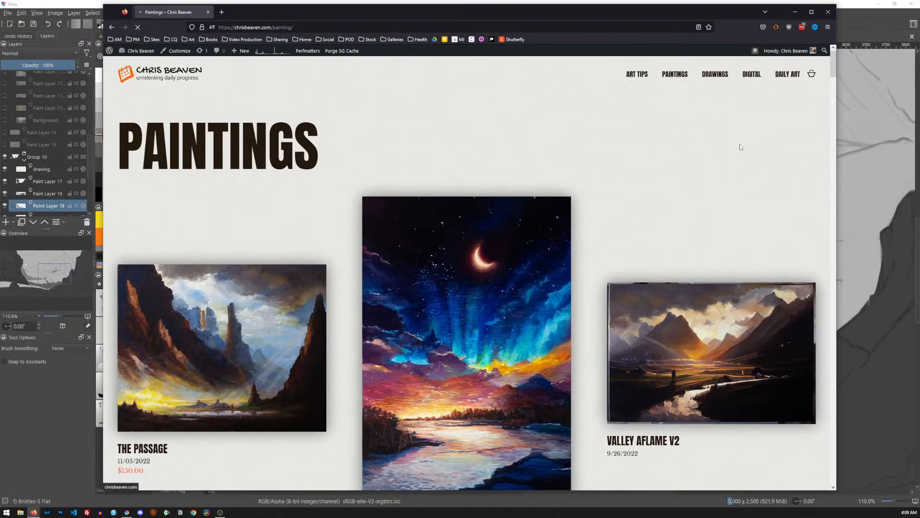
pyautogui.scroll(-20, 600, 261)
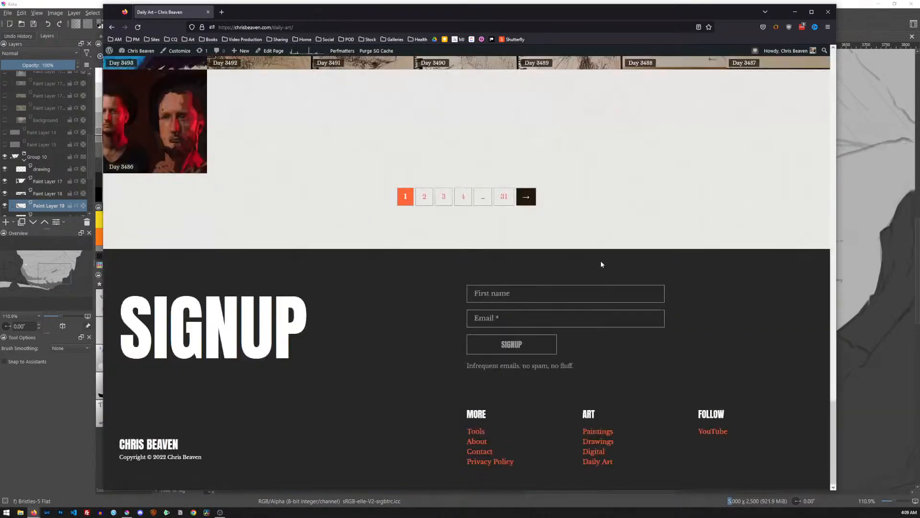
pyautogui.scroll(3, 600, 260)
pyautogui.scroll(5, 600, 265)
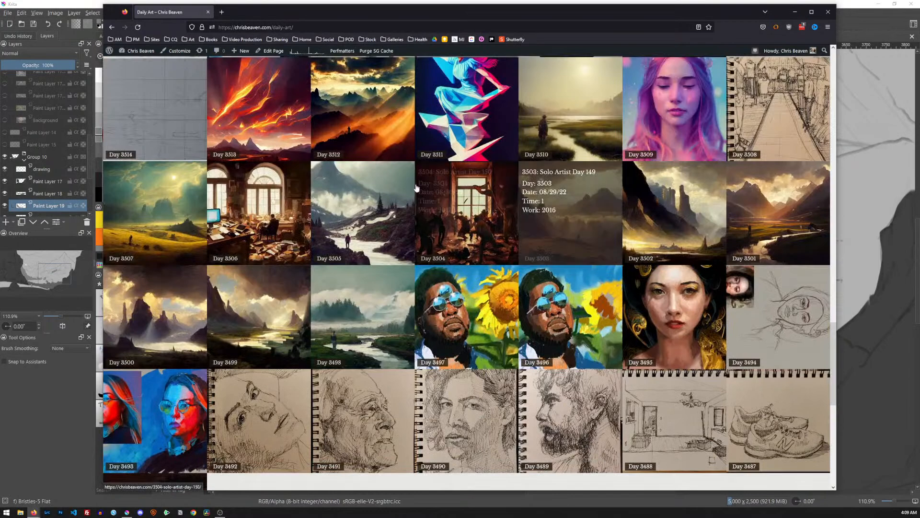
pyautogui.scroll(2, 551, 316)
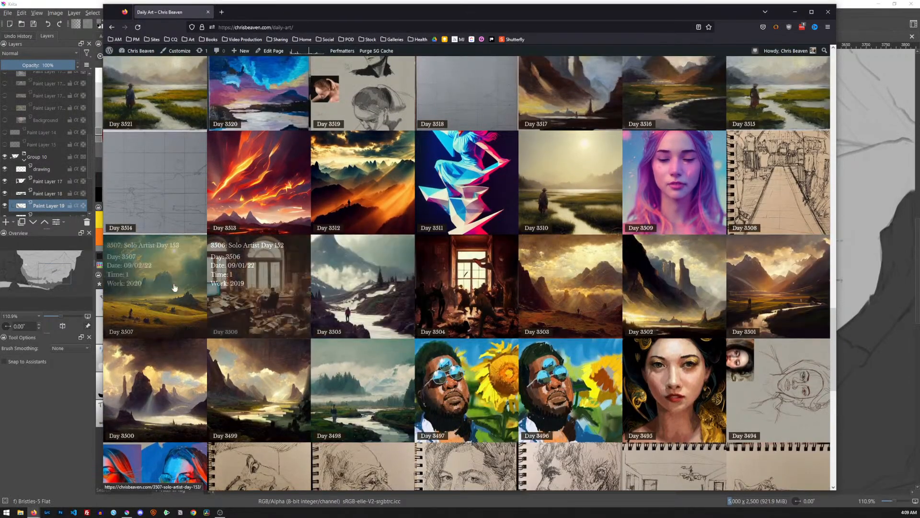
pyautogui.scroll(-2, 226, 254)
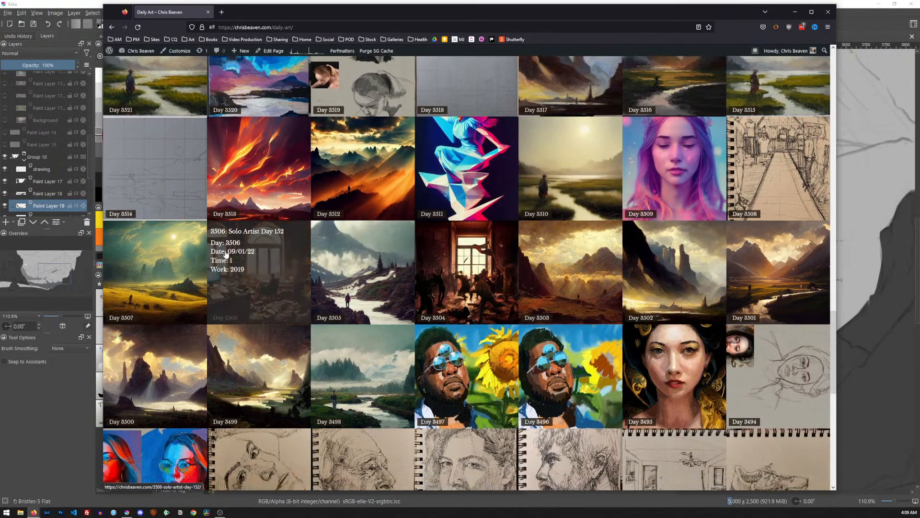
pyautogui.scroll(-5, 387, 402)
pyautogui.click(423, 381)
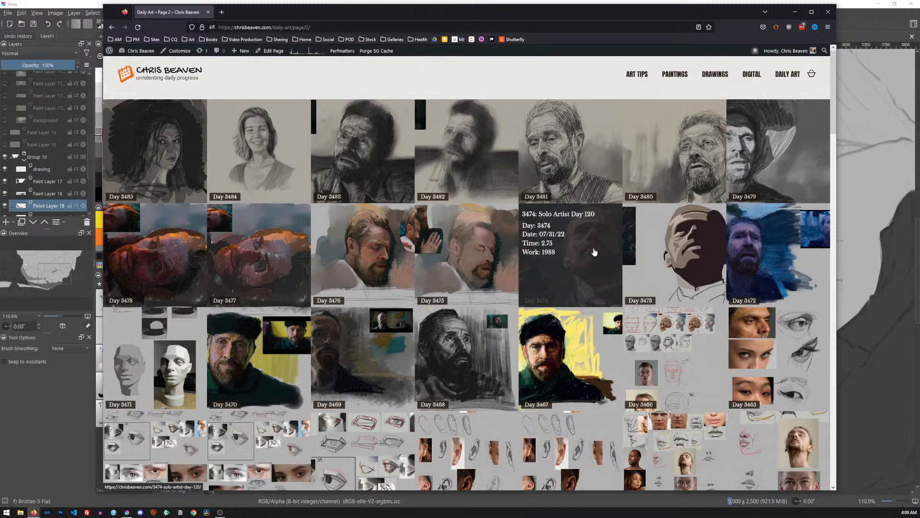
# - View the portrait paintings in the Day 3476 and Day 3467 entries, returning to the gallery after each
pyautogui.click(401, 250)
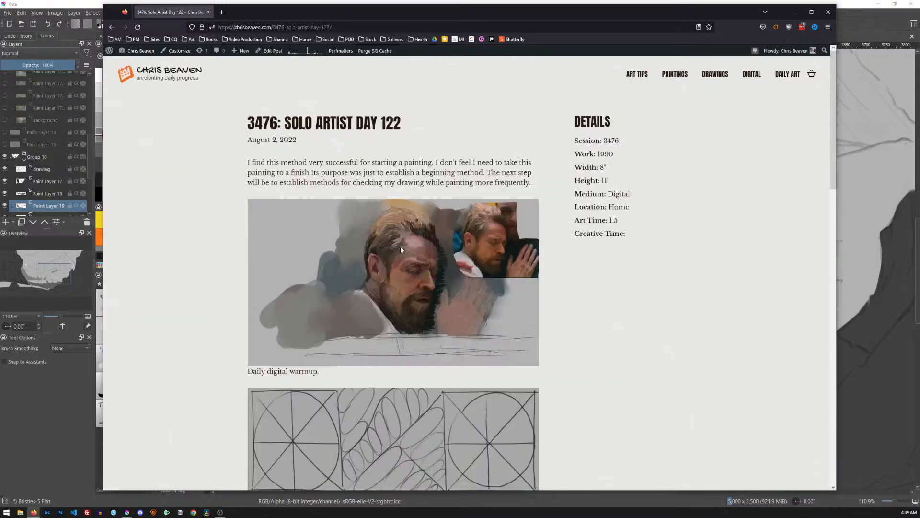
pyautogui.click(113, 27)
pyautogui.click(584, 358)
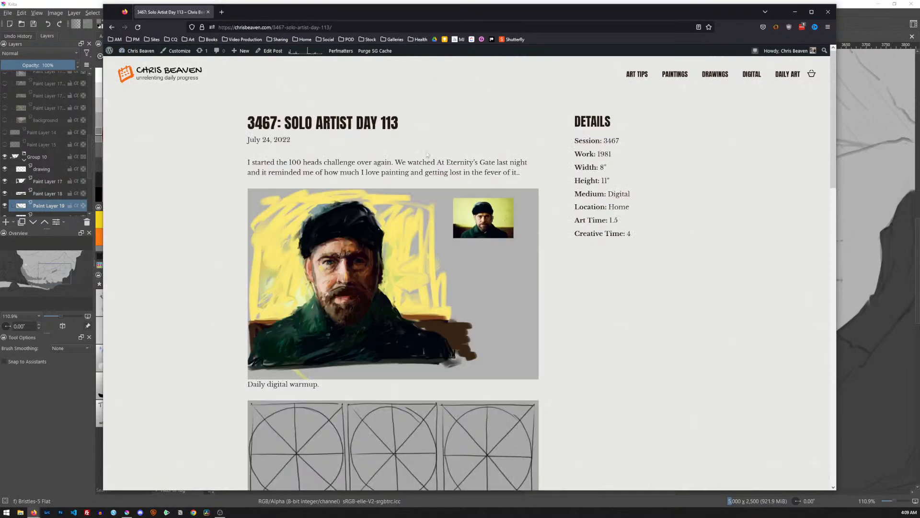
pyautogui.moveTo(438, 163); pyautogui.dragTo(497, 162)
pyautogui.click(113, 27)
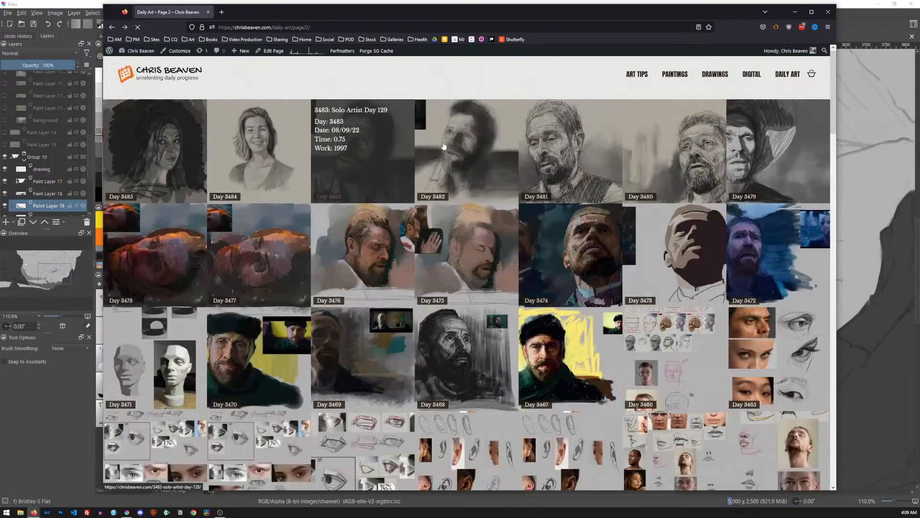
# - Browse page 2 of the Daily Art gallery through the facial feature and skull studies to the figure drawings
pyautogui.scroll(-2, 510, 286)
pyautogui.scroll(-2, 510, 287)
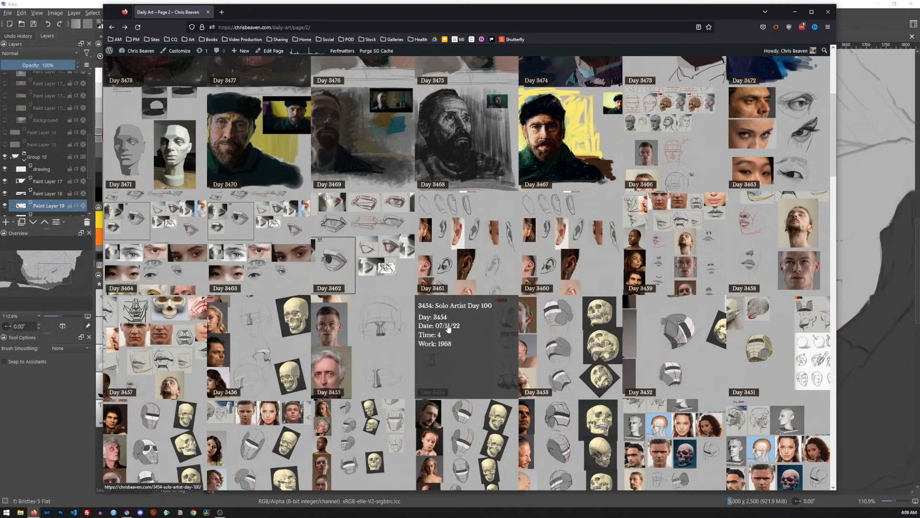
pyautogui.scroll(-2, 449, 327)
pyautogui.scroll(-1, 448, 329)
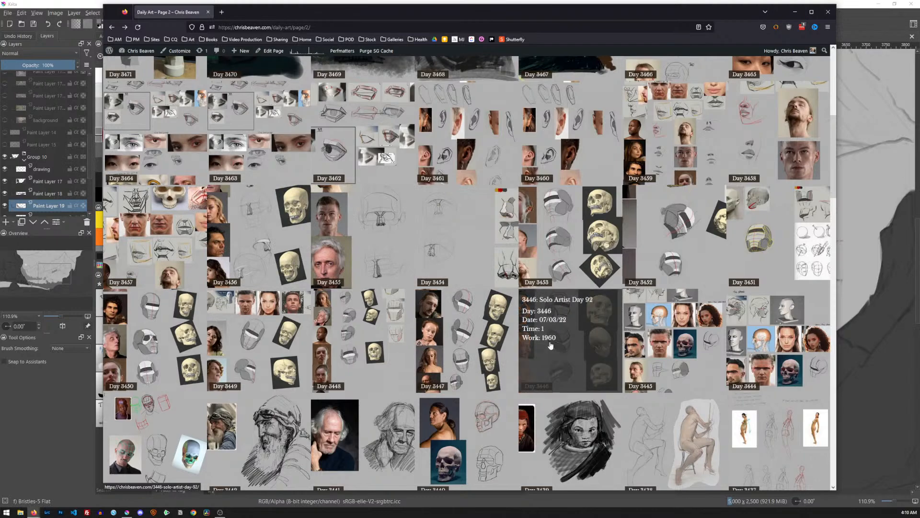
pyautogui.scroll(-4, 550, 345)
pyautogui.scroll(-3, 551, 345)
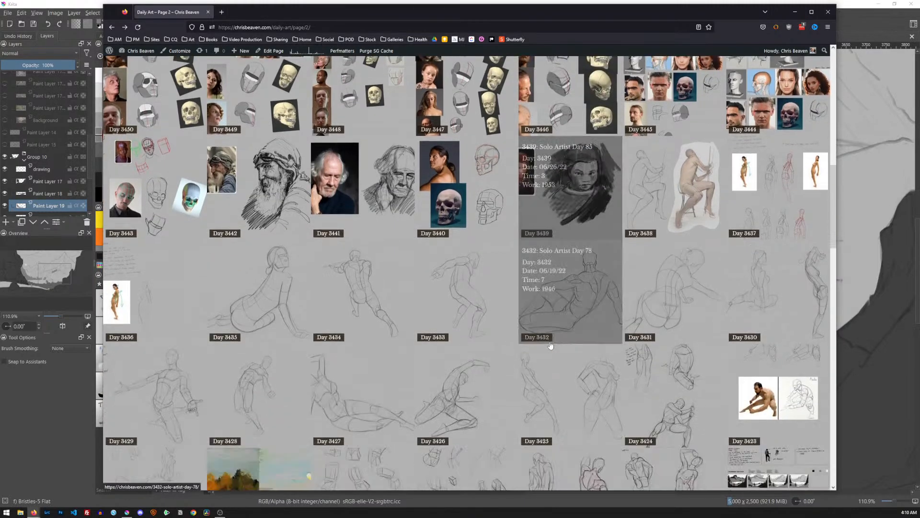
pyautogui.scroll(-2, 550, 345)
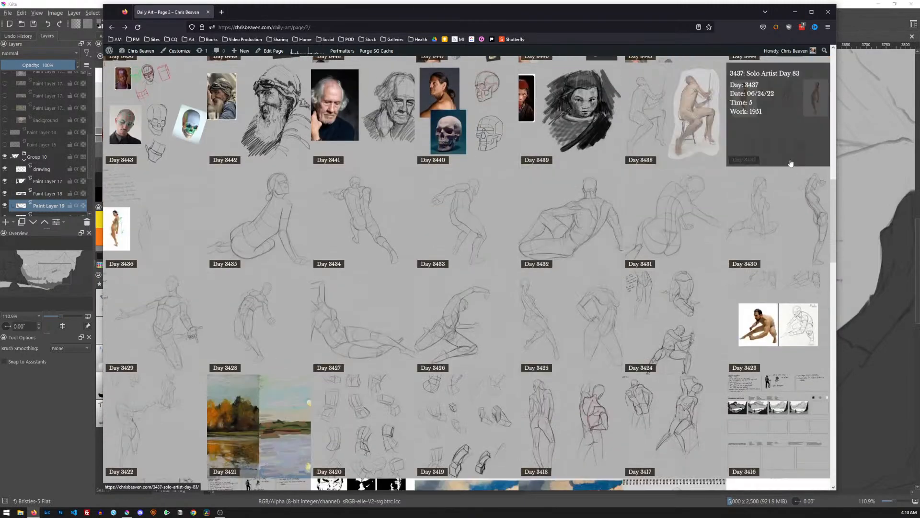
# - Open the Day 3432 "Solo Artist Day 78" entry, examine its seated figure drawing, and return to the gallery
pyautogui.click(581, 223)
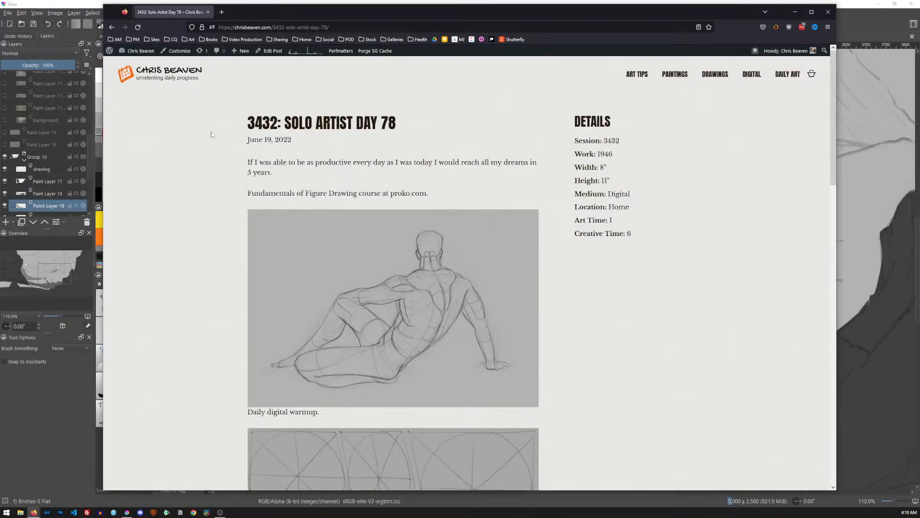
pyautogui.scroll(-1, 320, 295)
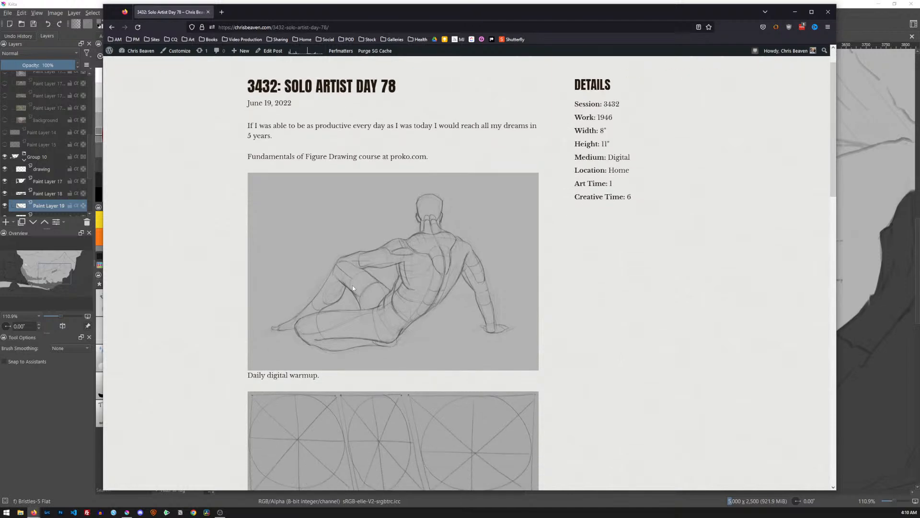
pyautogui.click(111, 26)
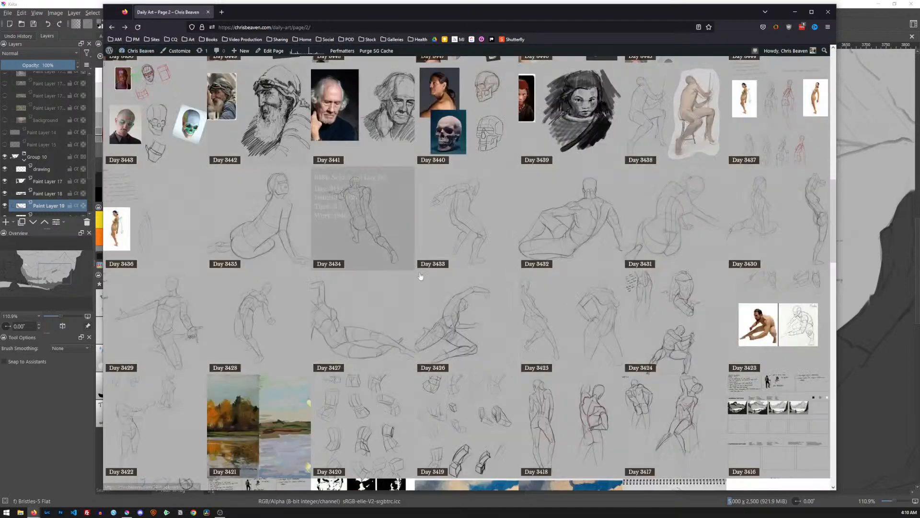
# - Browse the remaining entries on page 2, from the figure drawings through the composition thumbnails to the grey landscape studies
pyautogui.scroll(-5, 443, 302)
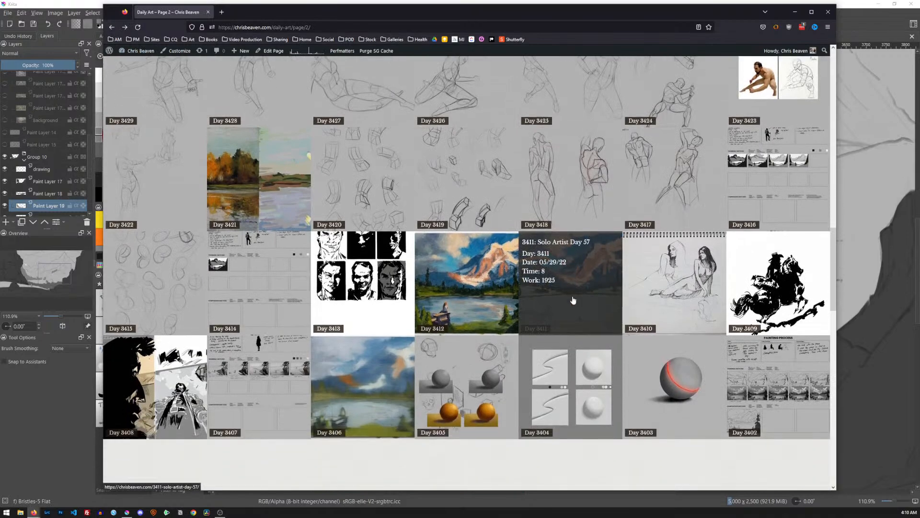
pyautogui.scroll(-4, 674, 360)
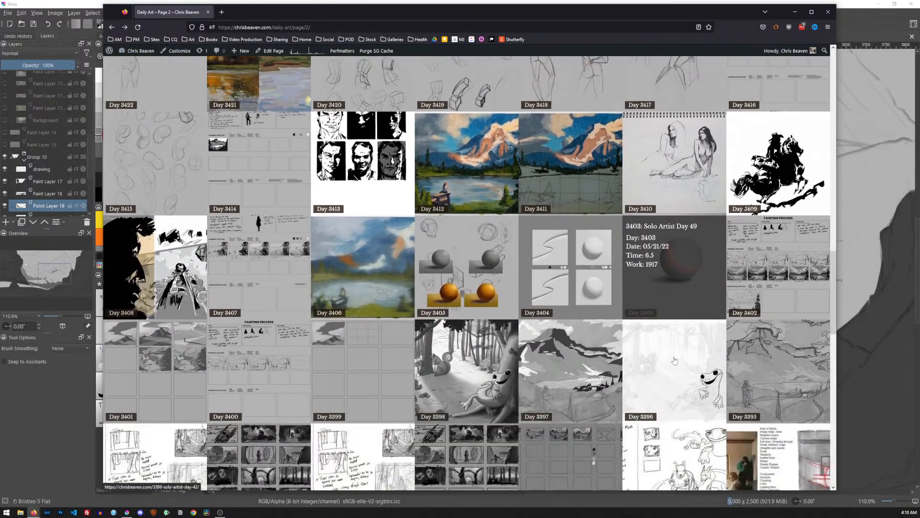
pyautogui.scroll(-3, 674, 360)
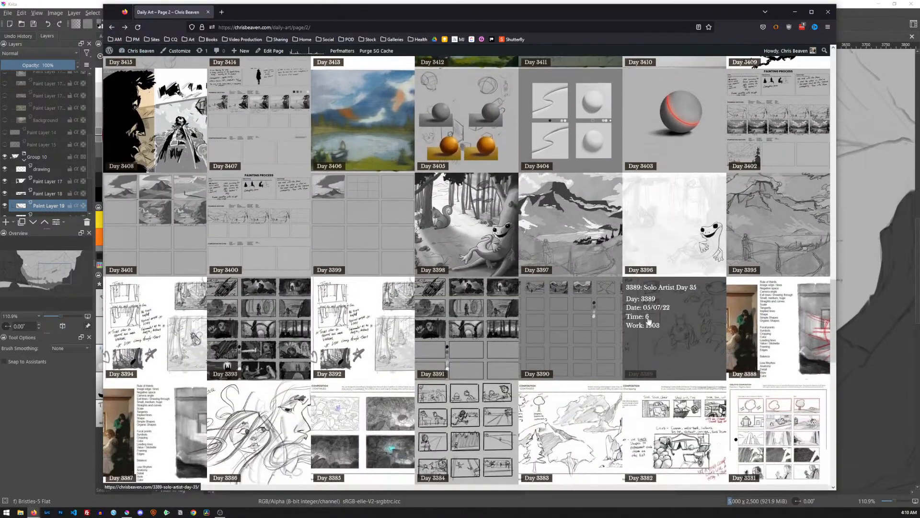
pyautogui.scroll(-2, 524, 329)
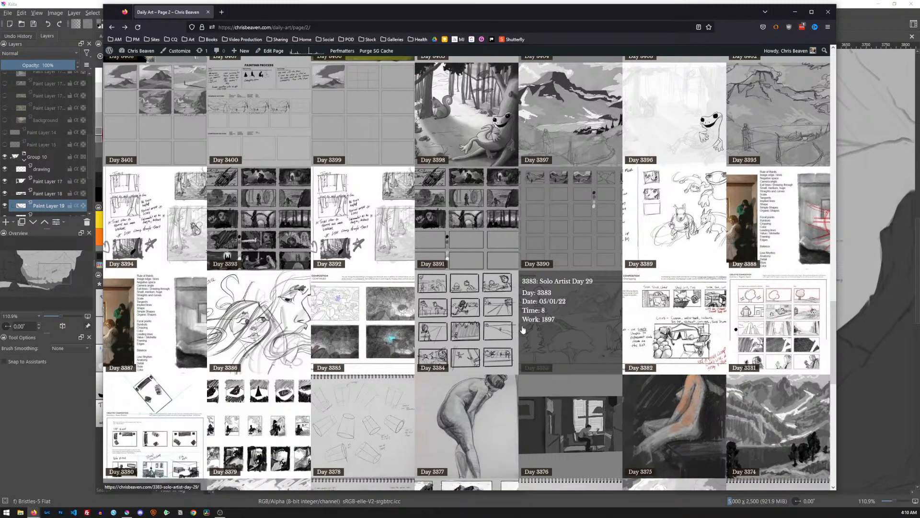
pyautogui.scroll(-2, 336, 395)
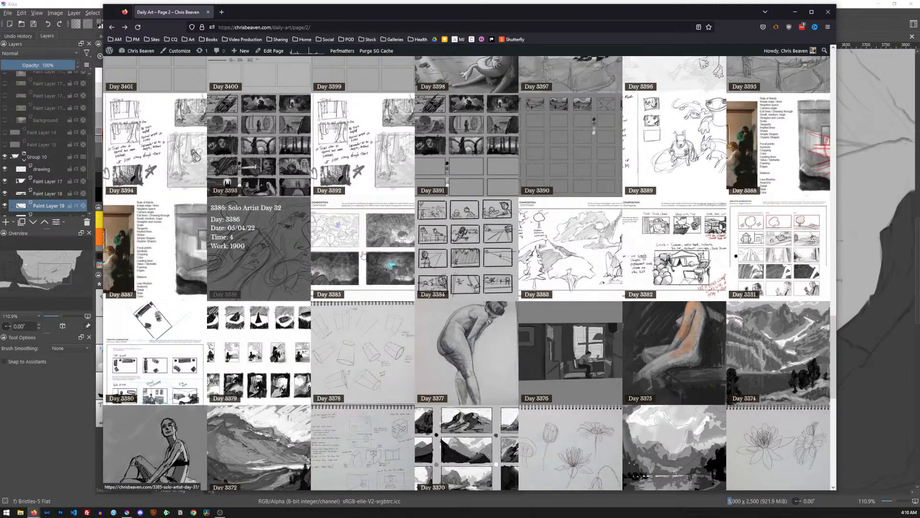
pyautogui.scroll(-1, 468, 272)
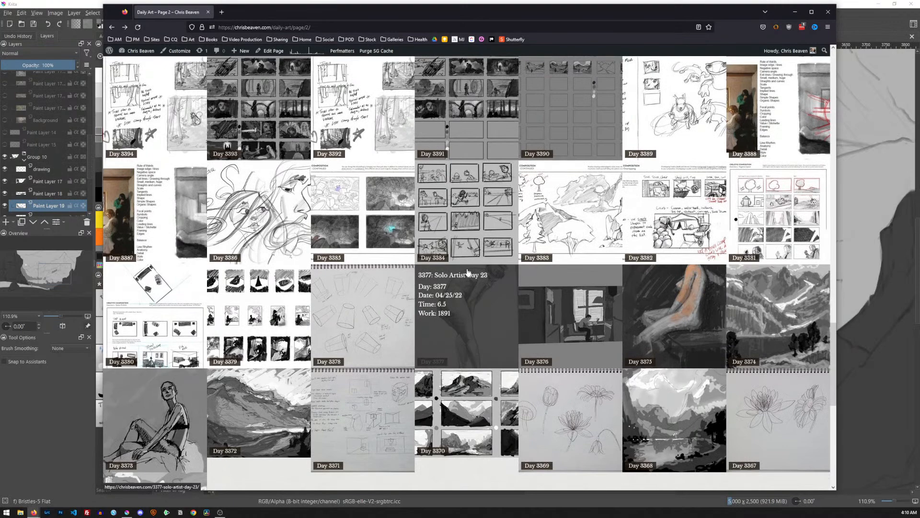
pyautogui.scroll(-1, 468, 272)
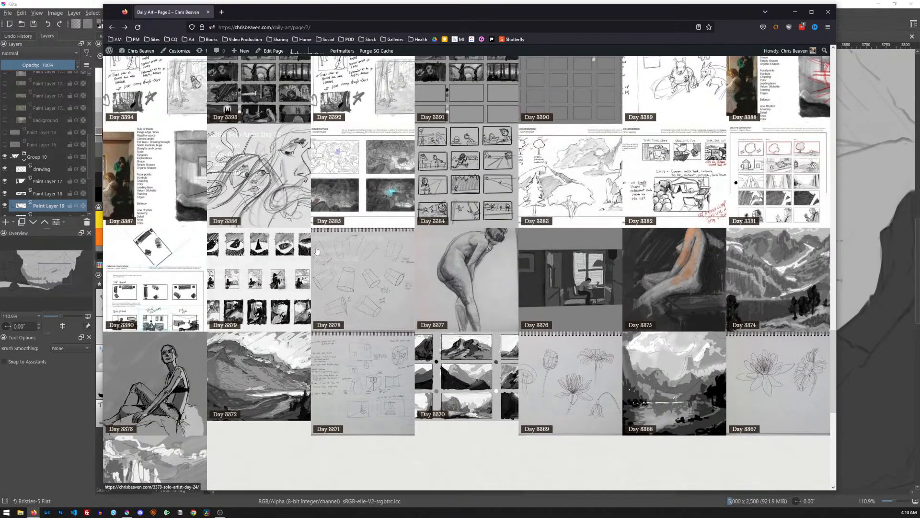
pyautogui.scroll(-3, 324, 251)
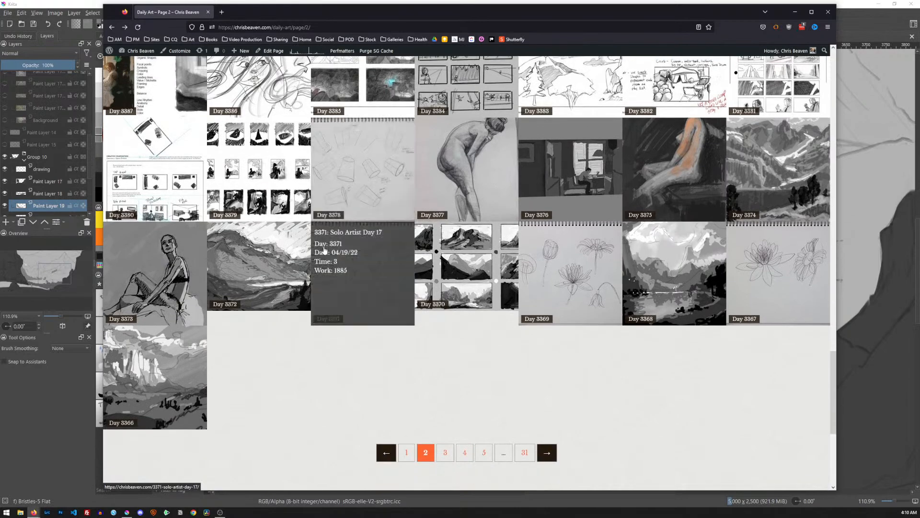
# - Open the Day 3373 "Solo Artist Day 19" entry, examine its digital figure sketches, and return to the gallery
pyautogui.click(181, 260)
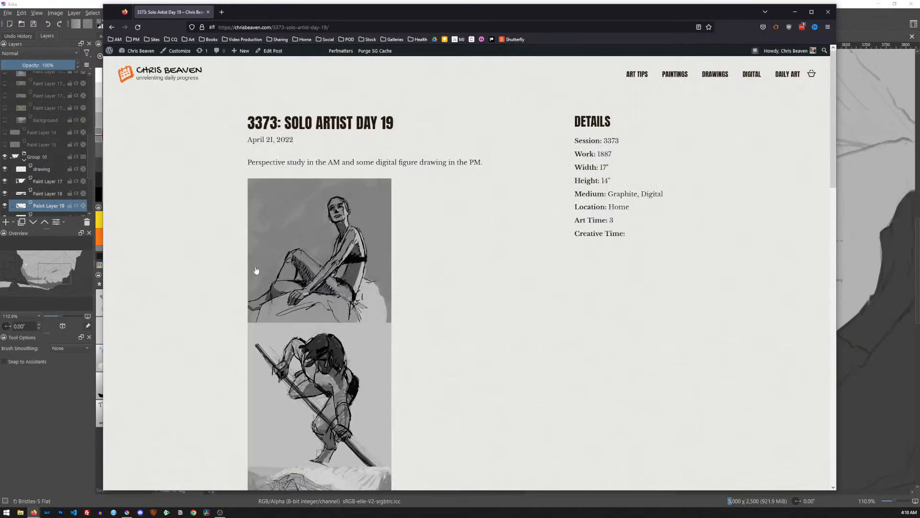
pyautogui.scroll(-2, 259, 268)
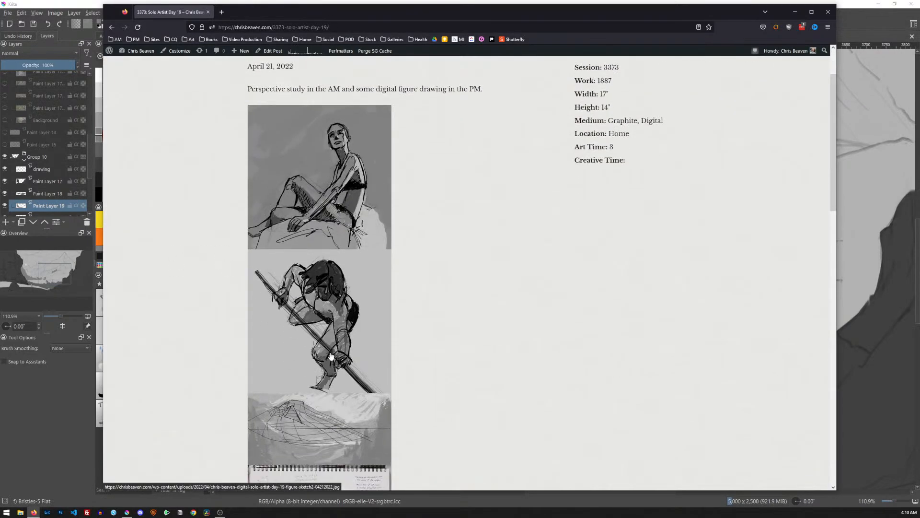
pyautogui.hotkey('alt', 'Left')
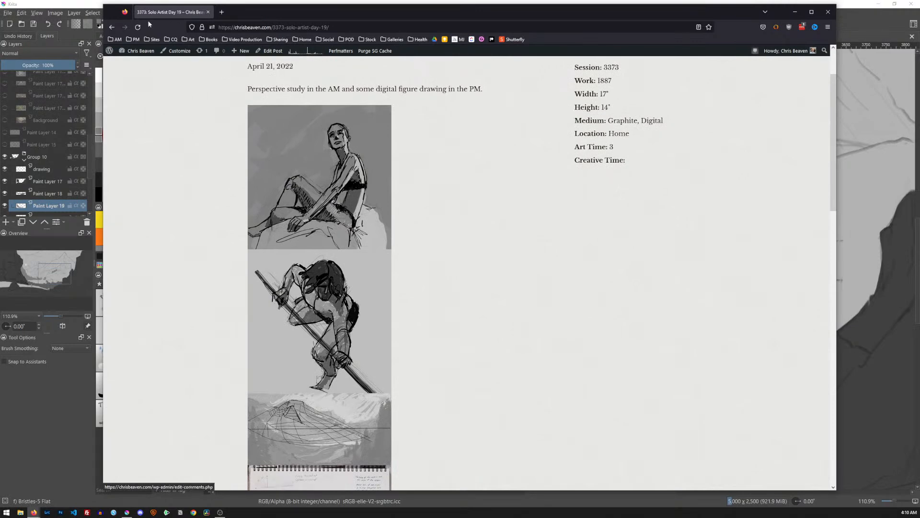
# - Open page 3 of the Daily Art gallery and look over its first rows of studies
pyautogui.scroll(-1, 438, 378)
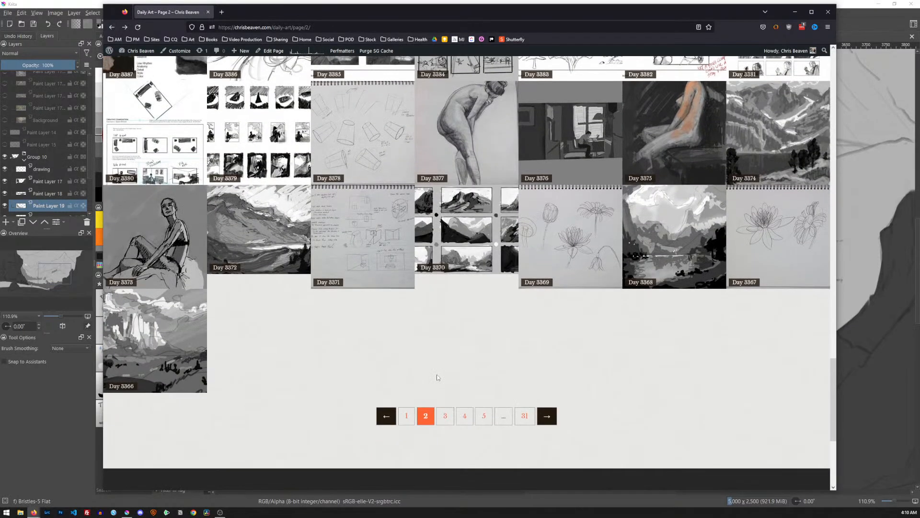
pyautogui.click(446, 419)
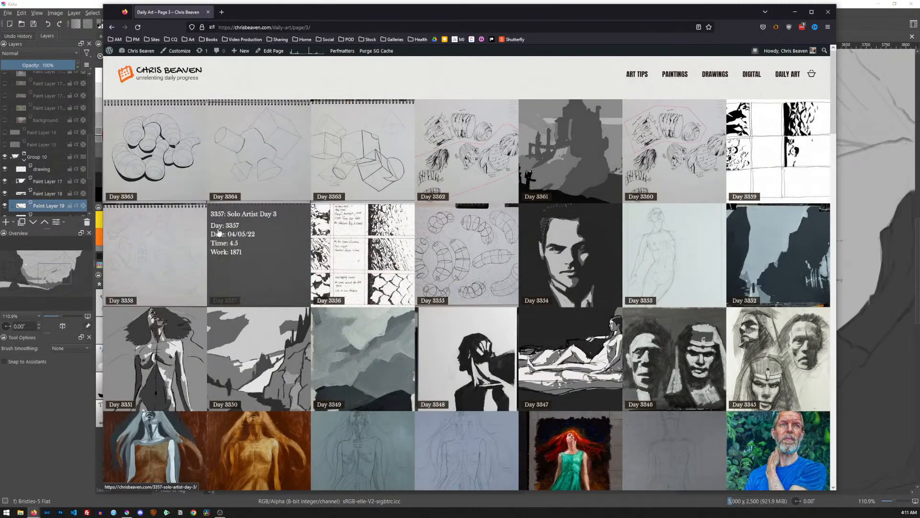
pyautogui.scroll(-2, 218, 232)
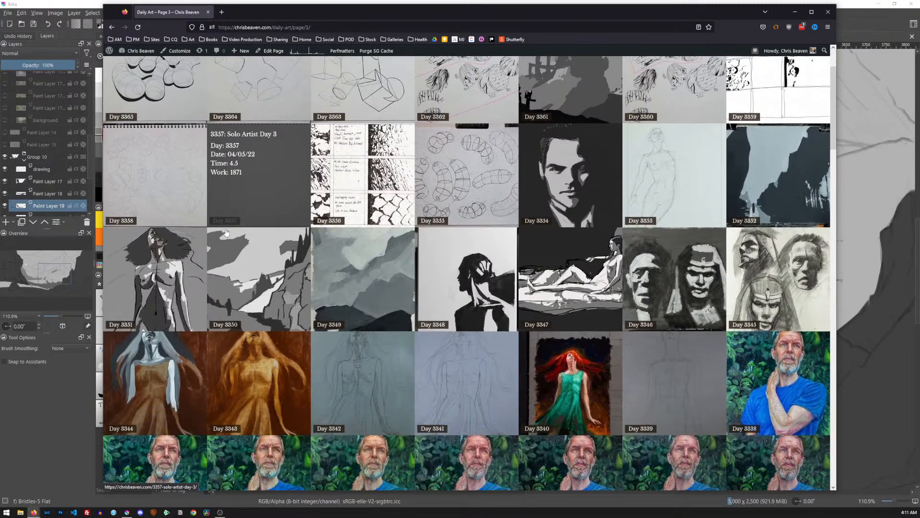
# - Open the Day 3347 "Life Drawing" entry, look through its charcoal and digital figure studies, and return to the gallery
pyautogui.click(561, 238)
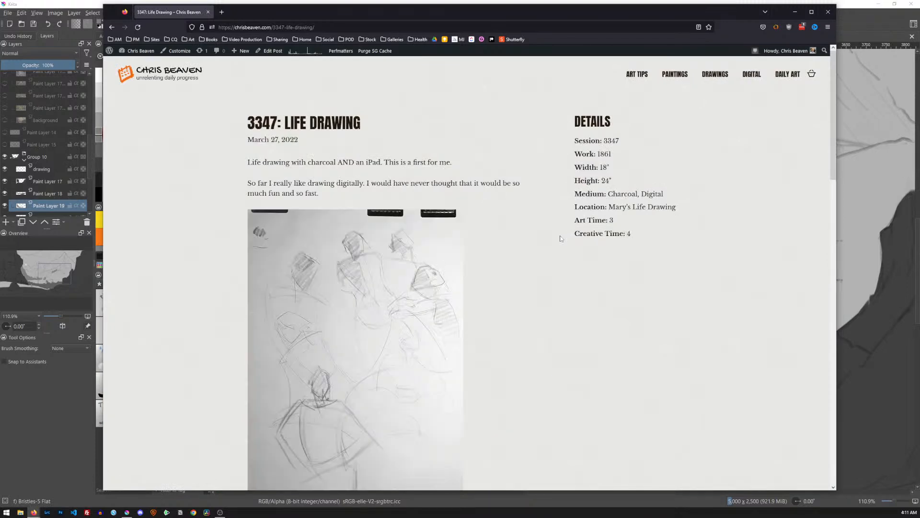
pyautogui.scroll(-15, 490, 248)
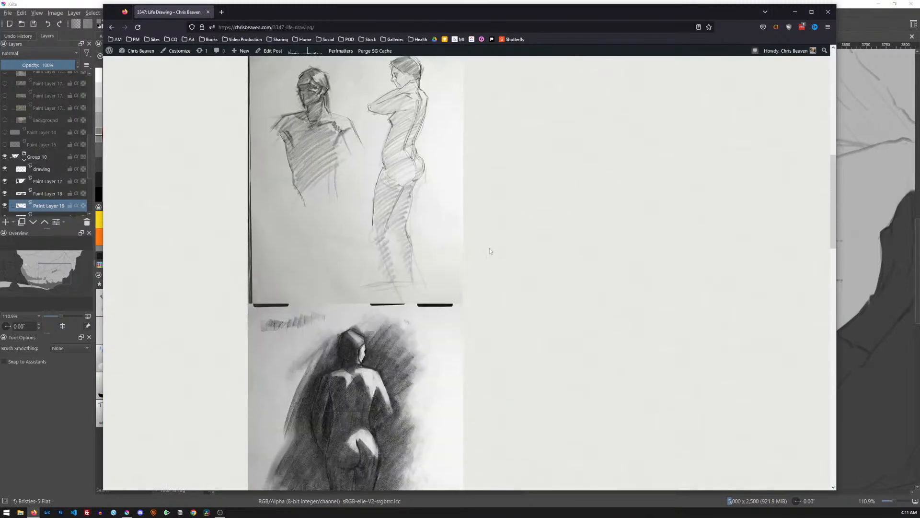
pyautogui.scroll(-12, 490, 248)
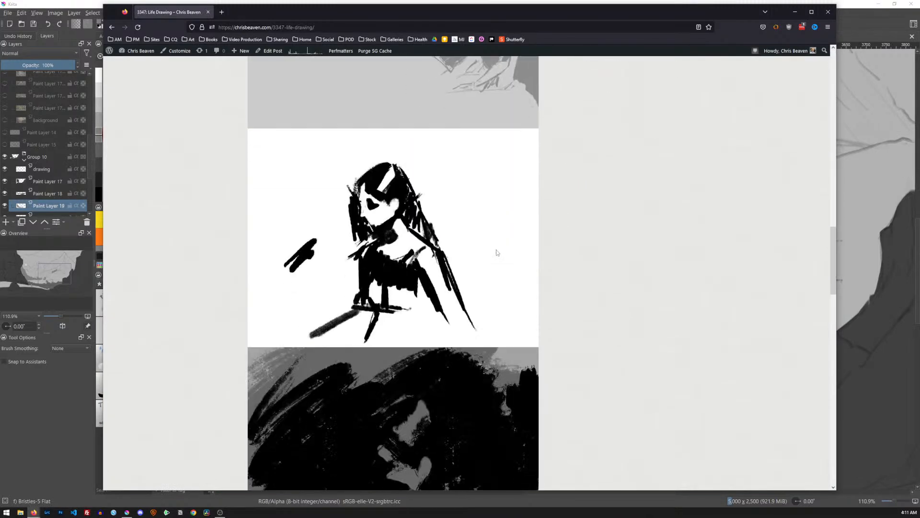
pyautogui.scroll(-7, 496, 252)
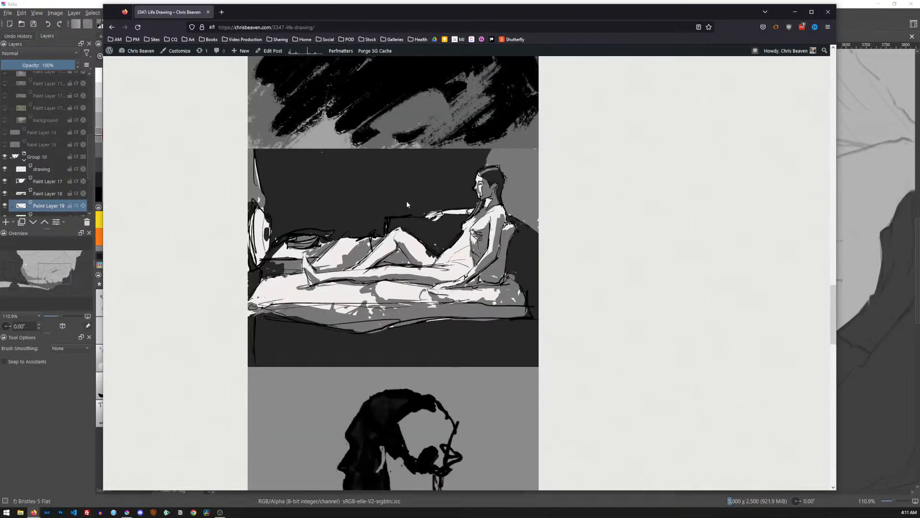
pyautogui.scroll(-8, 431, 318)
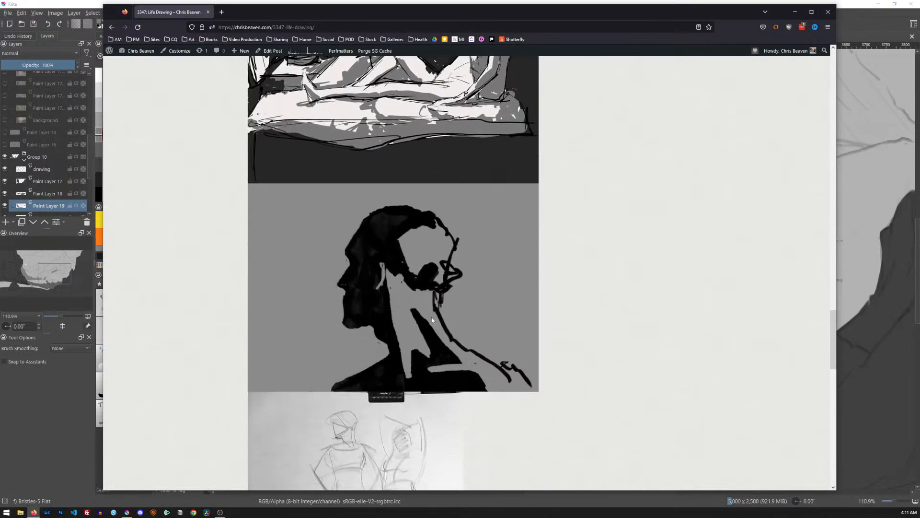
pyautogui.scroll(6, 432, 319)
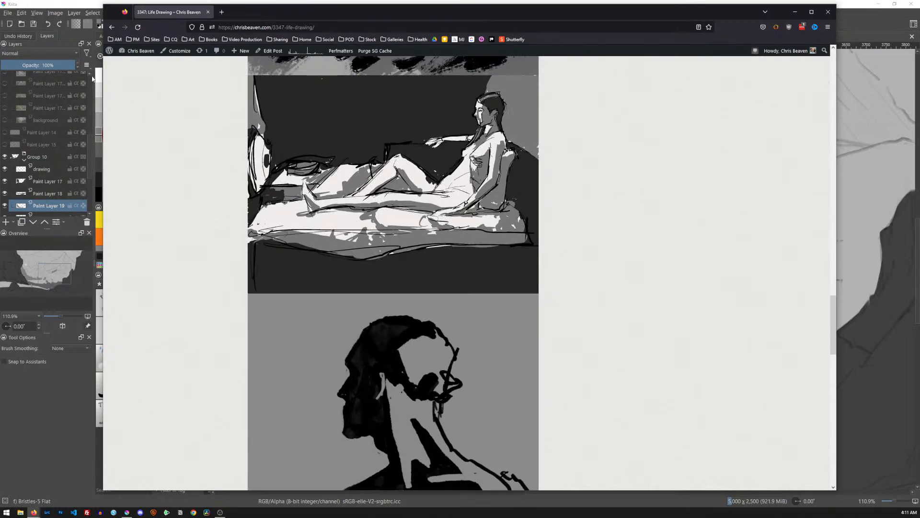
pyautogui.click(112, 28)
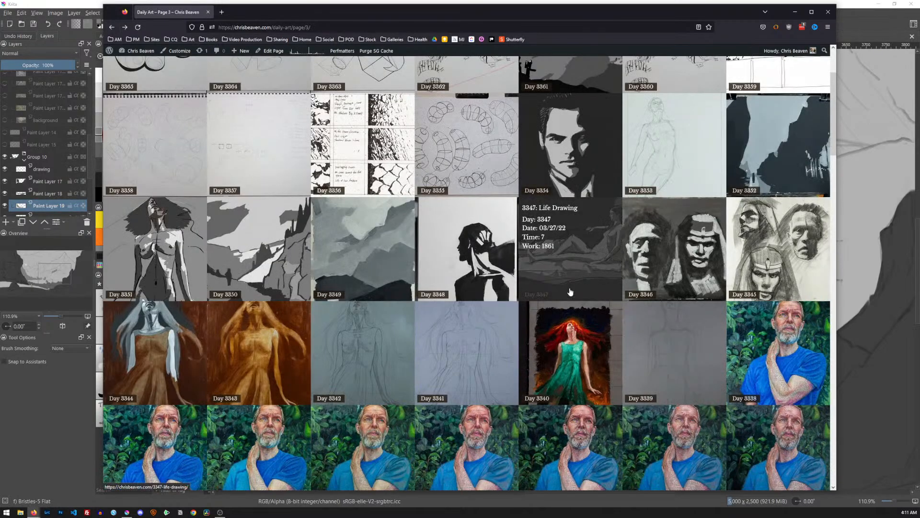
# - Open the Day 3350 "Schoolism Study 5" entry, examine its grey landscape study, date and notes, and return to the gallery
pyautogui.scroll(-3, 570, 292)
pyautogui.scroll(4, 570, 291)
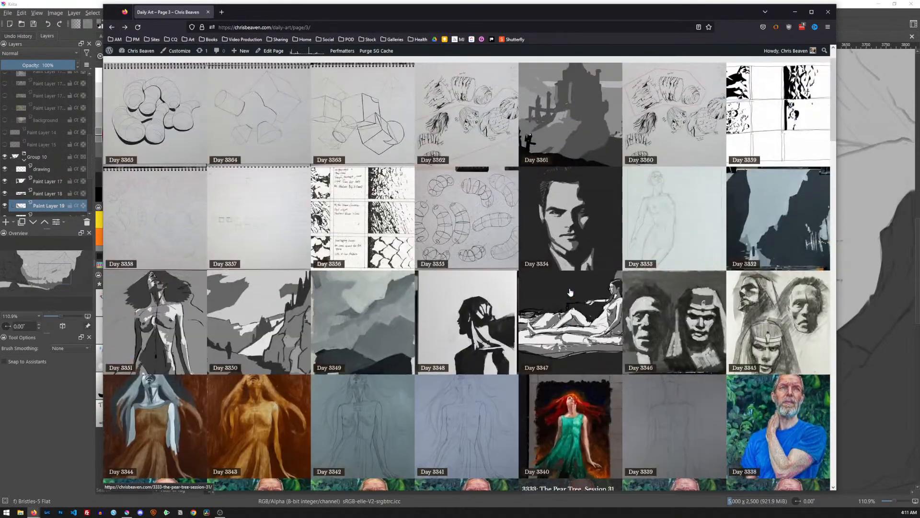
pyautogui.click(278, 316)
pyautogui.scroll(-5, 398, 263)
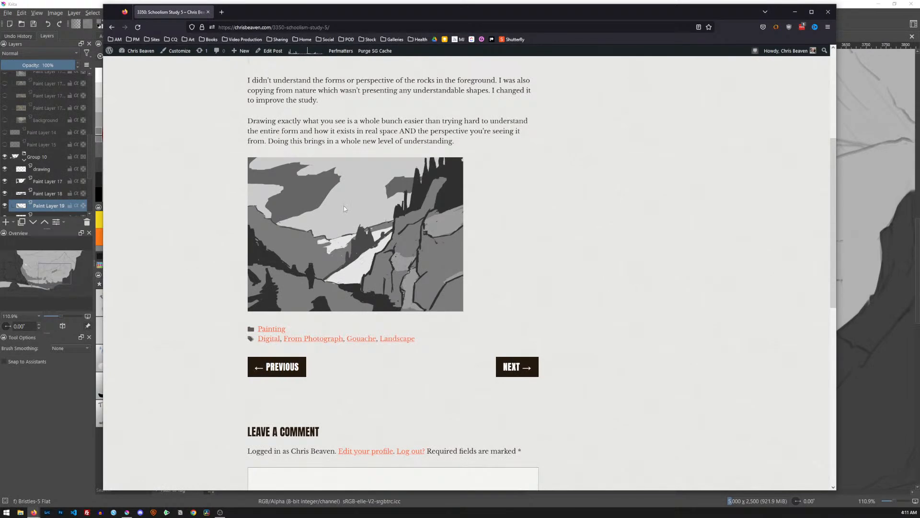
pyautogui.scroll(5, 301, 261)
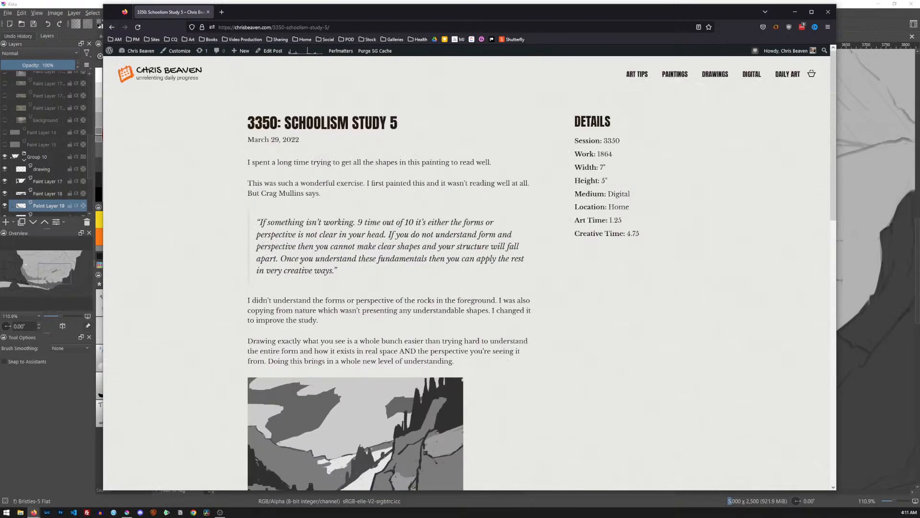
pyautogui.moveTo(279, 139); pyautogui.dragTo(213, 132)
pyautogui.click(112, 27)
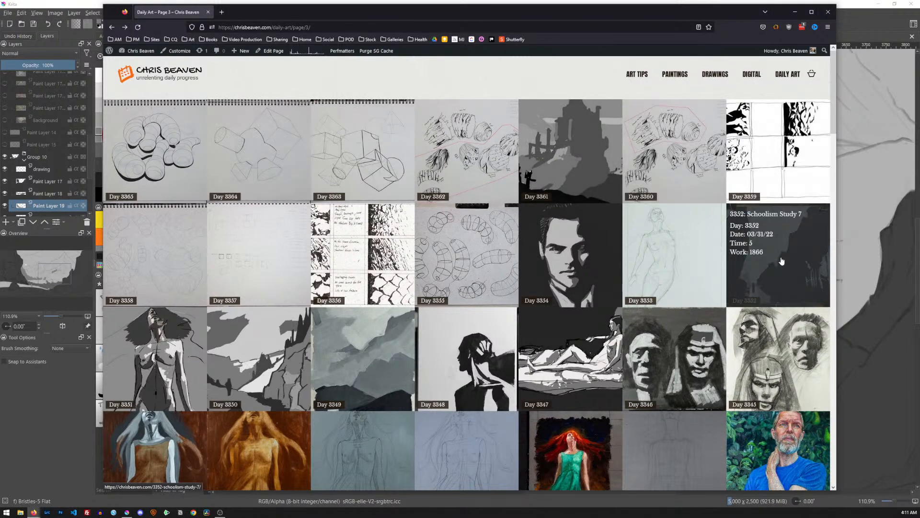
# - Close the browser to return to Krita and paint the narrow shadow sliver beside the dark hatched patch in grey
pyautogui.click(828, 12)
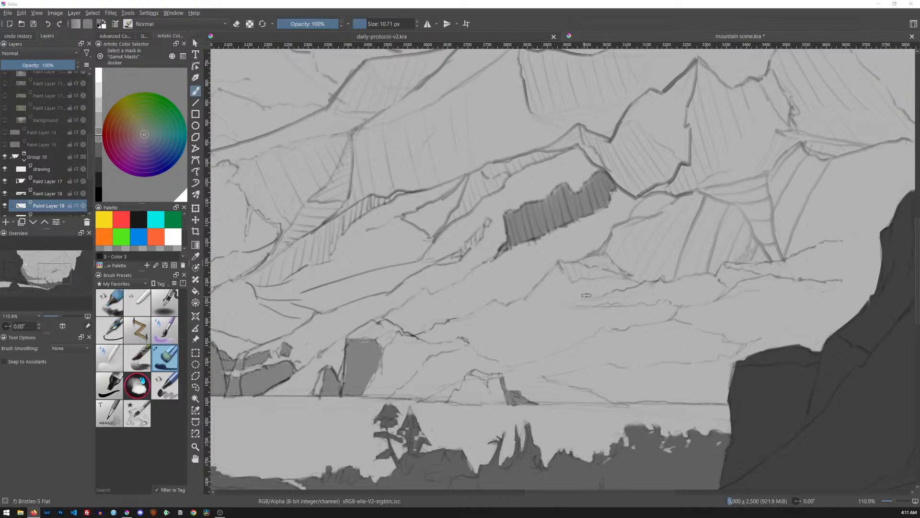
pyautogui.moveTo(638, 266); pyautogui.dragTo(605, 322)
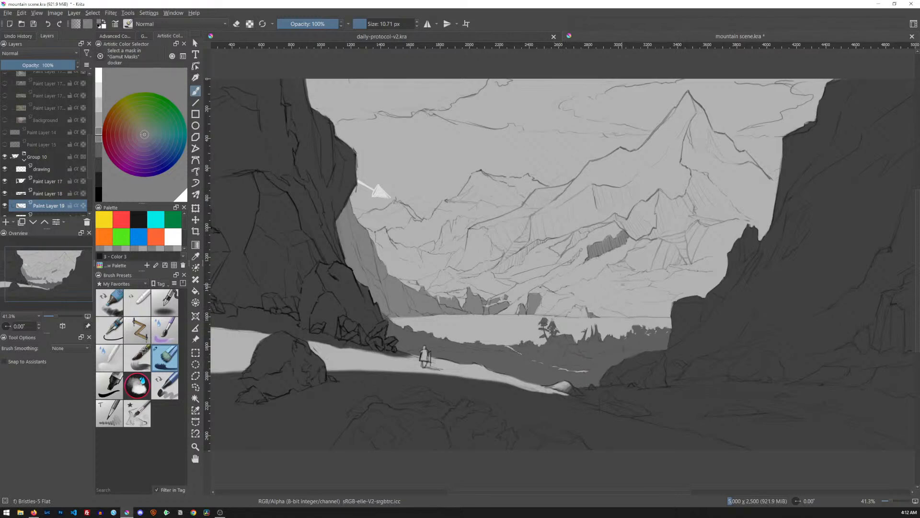
pyautogui.moveTo(607, 293); pyautogui.dragTo(689, 227)
pyautogui.moveTo(529, 175)
pyautogui.mouseDown()
pyautogui.moveTo(571, 217)
pyautogui.moveTo(560, 197)
pyautogui.moveTo(533, 230)
pyautogui.mouseUp()
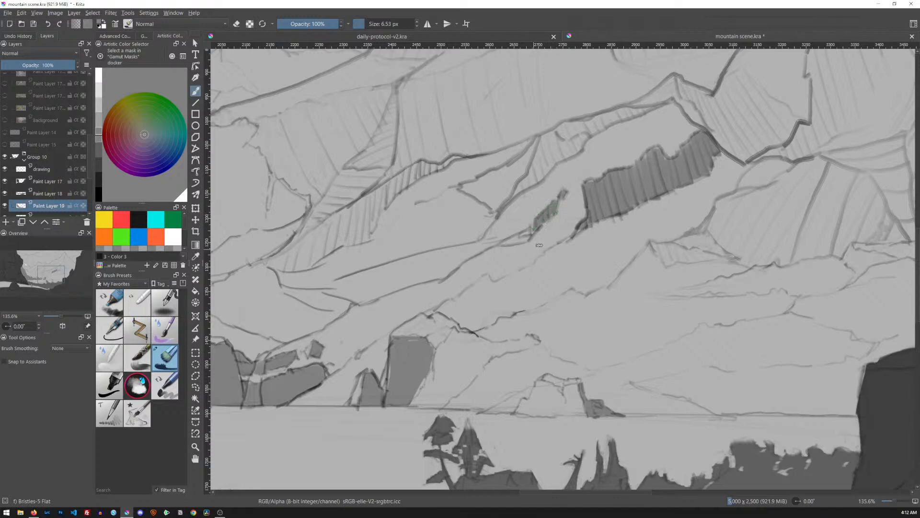
pyautogui.moveTo(539, 227); pyautogui.dragTo(529, 235)
pyautogui.moveTo(528, 231)
pyautogui.mouseDown()
pyautogui.moveTo(503, 243)
pyautogui.moveTo(528, 234)
pyautogui.mouseUp()
pyautogui.moveTo(690, 263); pyautogui.dragTo(667, 285)
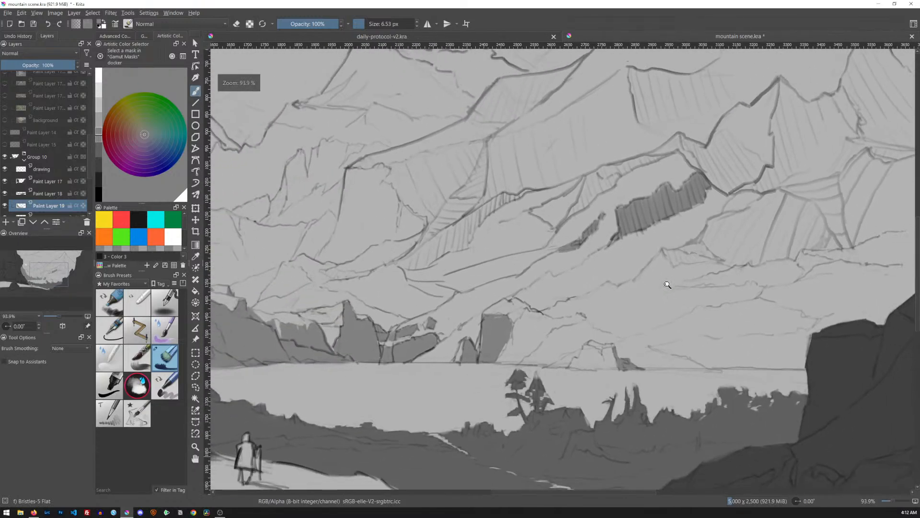
# - Outline the ridge shadow above the hatched patch in grey and bucket-fill its interior
pyautogui.moveTo(578, 207)
pyautogui.mouseDown()
pyautogui.moveTo(606, 170)
pyautogui.moveTo(589, 176)
pyautogui.moveTo(653, 160)
pyautogui.moveTo(582, 208)
pyautogui.mouseUp()
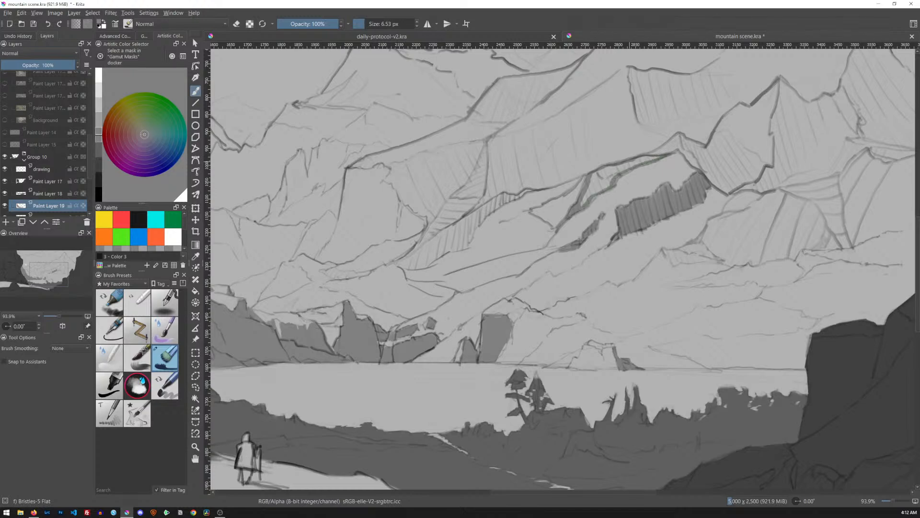
pyautogui.press('f')
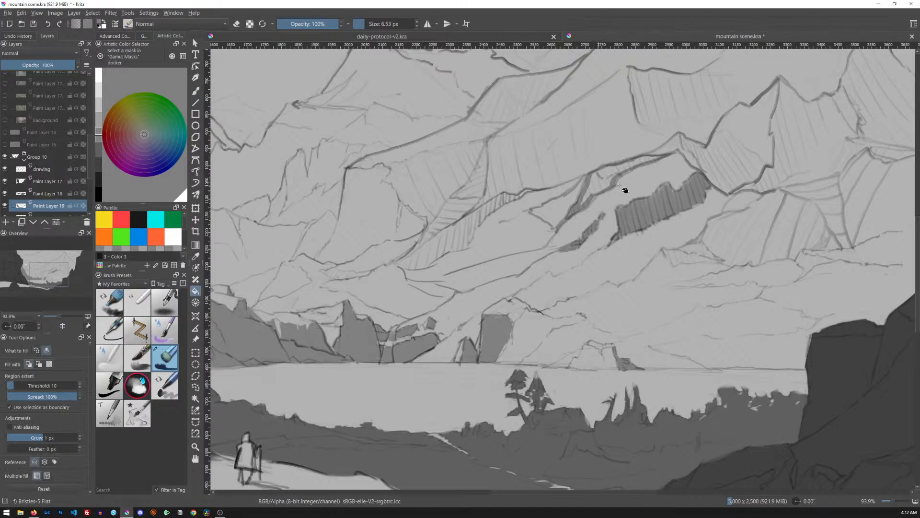
pyautogui.click(619, 187)
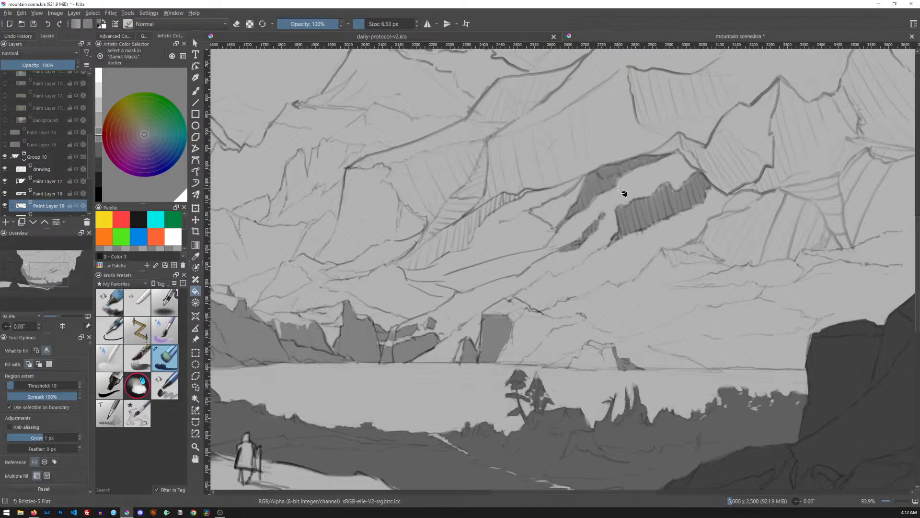
pyautogui.press('b')
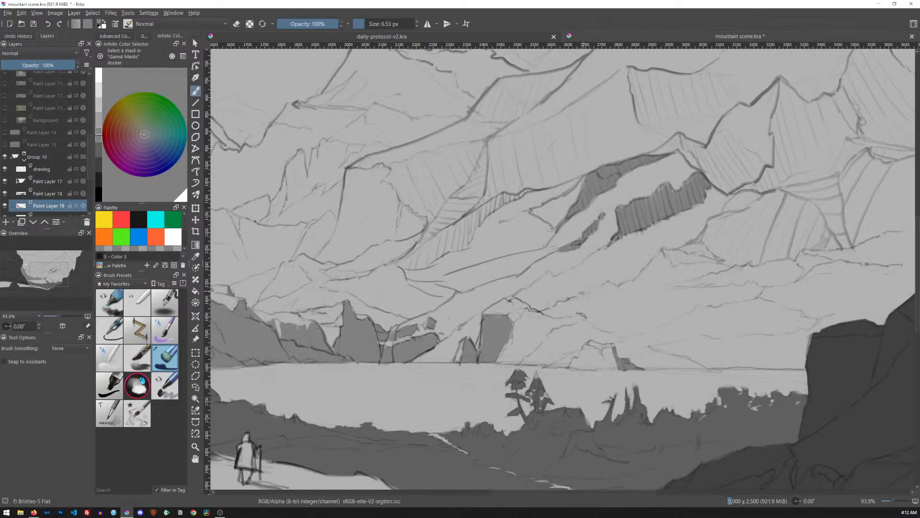
# - Outline the hatched facet beneath the middle ridge peak and paint it solid grey, using a brush of about 14 px
pyautogui.moveTo(727, 249); pyautogui.dragTo(664, 264)
pyautogui.moveTo(608, 156); pyautogui.dragTo(634, 196)
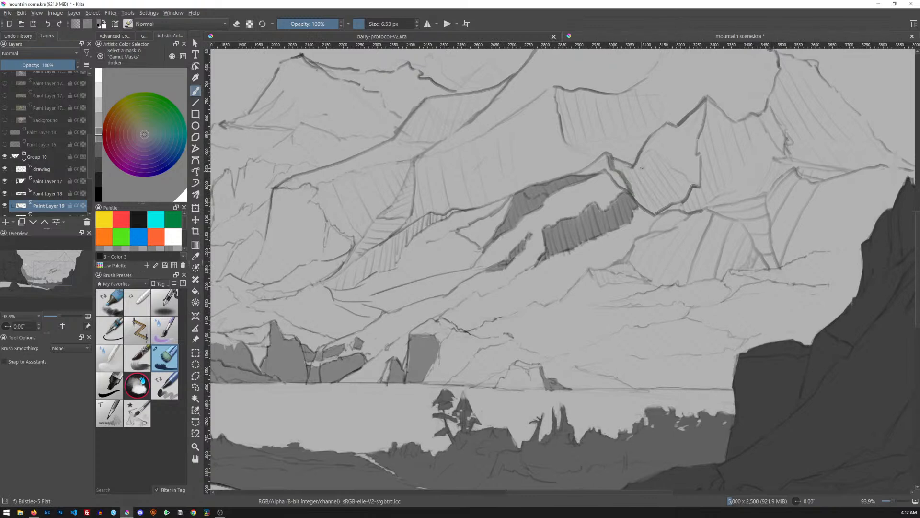
pyautogui.moveTo(639, 160)
pyautogui.mouseDown()
pyautogui.moveTo(657, 149)
pyautogui.moveTo(650, 153)
pyautogui.moveTo(670, 168)
pyautogui.mouseUp()
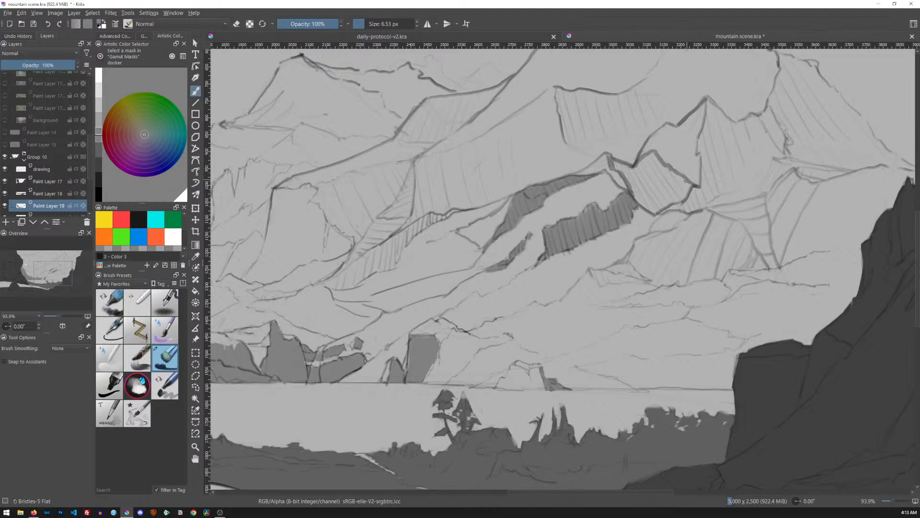
pyautogui.moveTo(694, 186)
pyautogui.mouseDown()
pyautogui.moveTo(655, 213)
pyautogui.moveTo(639, 201)
pyautogui.moveTo(630, 164)
pyautogui.moveTo(616, 164)
pyautogui.moveTo(644, 161)
pyautogui.moveTo(639, 178)
pyautogui.moveTo(635, 168)
pyautogui.moveTo(645, 201)
pyautogui.mouseUp()
pyautogui.moveTo(641, 170)
pyautogui.mouseDown()
pyautogui.moveTo(653, 154)
pyautogui.moveTo(684, 188)
pyautogui.moveTo(659, 210)
pyautogui.moveTo(644, 194)
pyautogui.moveTo(654, 201)
pyautogui.moveTo(647, 167)
pyautogui.moveTo(663, 191)
pyautogui.moveTo(678, 184)
pyautogui.moveTo(670, 198)
pyautogui.mouseUp()
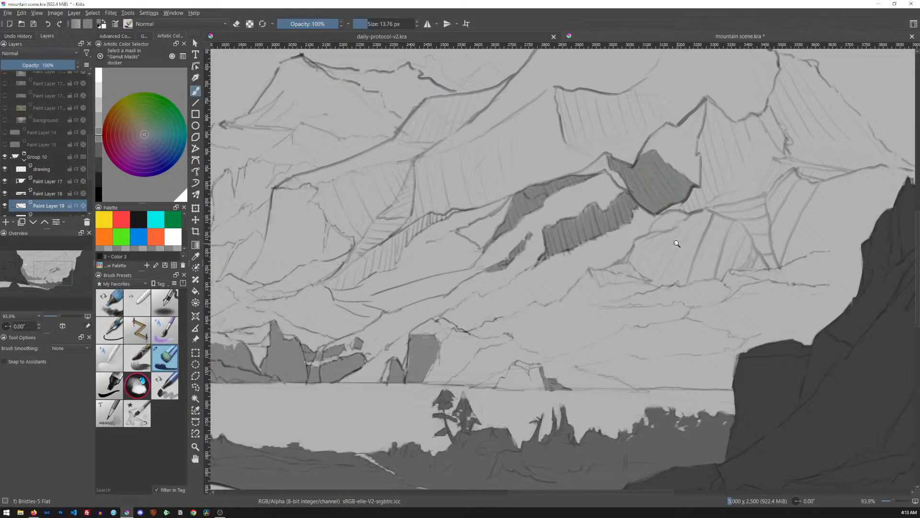
# - Outline the large shadow facet below the ridge's pointed peak in grey with a brush of about 11 px
pyautogui.moveTo(686, 232); pyautogui.dragTo(672, 241)
pyautogui.moveTo(723, 212)
pyautogui.mouseDown()
pyautogui.moveTo(606, 237)
pyautogui.moveTo(580, 212)
pyautogui.moveTo(574, 233)
pyautogui.moveTo(548, 236)
pyautogui.moveTo(567, 231)
pyautogui.mouseUp()
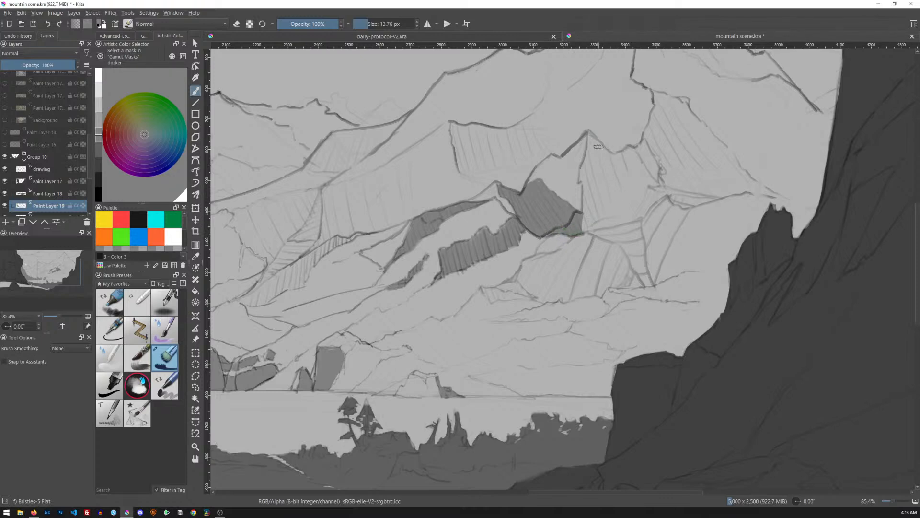
pyautogui.moveTo(600, 150)
pyautogui.mouseDown()
pyautogui.moveTo(581, 177)
pyautogui.moveTo(585, 231)
pyautogui.mouseUp()
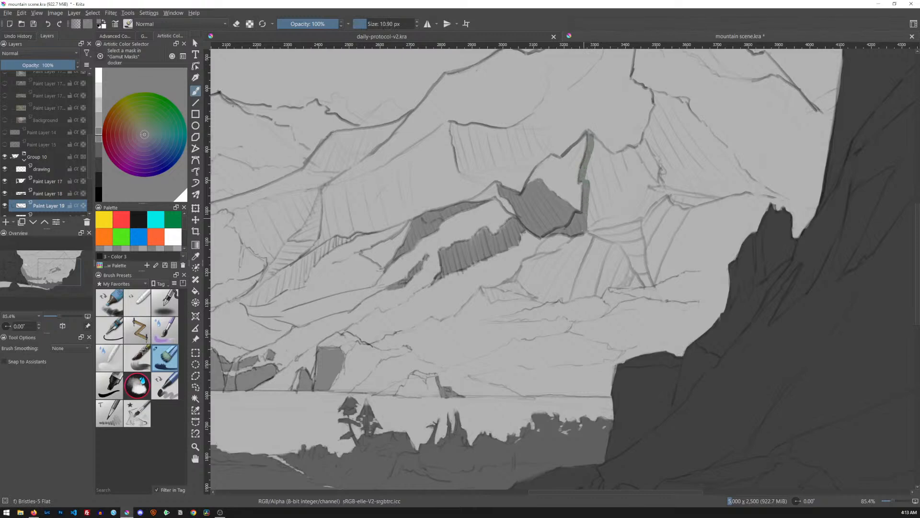
pyautogui.moveTo(595, 136); pyautogui.dragTo(611, 154)
pyautogui.moveTo(632, 149)
pyautogui.mouseDown()
pyautogui.moveTo(654, 185)
pyautogui.moveTo(588, 226)
pyautogui.mouseUp()
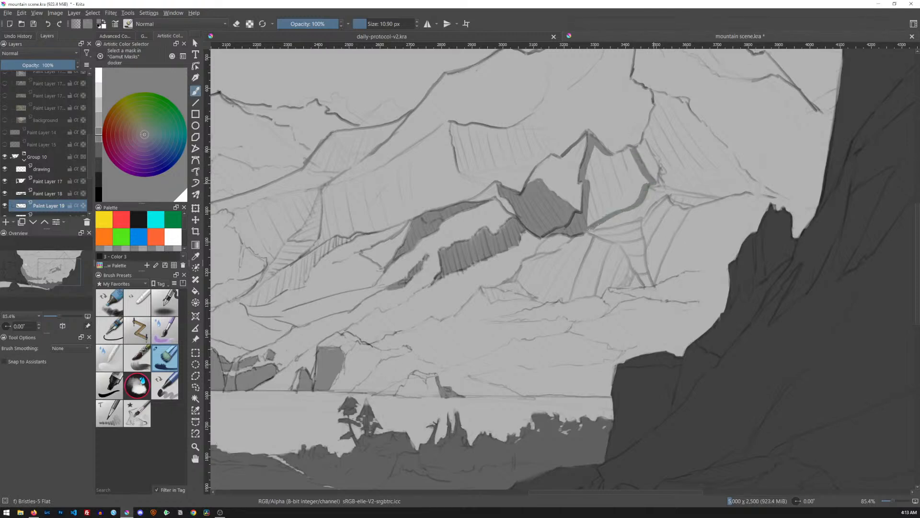
# - Try to bucket-fill the outlined facet below the pointed peak, and undo the fill
pyautogui.press('f')
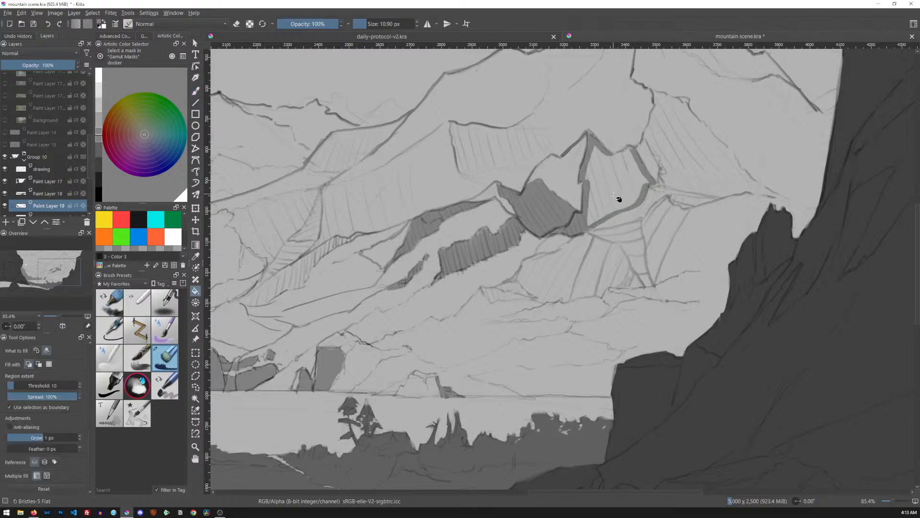
pyautogui.click(640, 191)
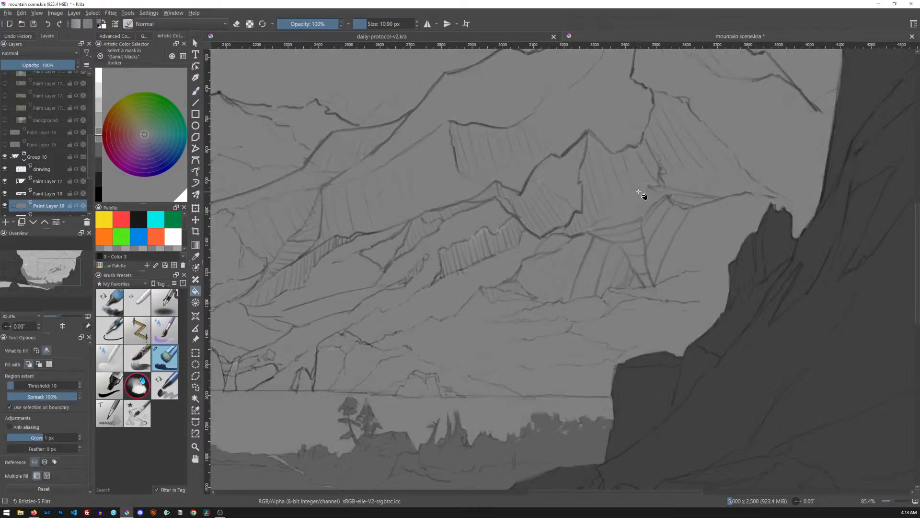
pyautogui.hotkey('ctrl', 'z')
# - Paint the inside of the outlined facet below the pointed peak solid grey by hand
pyautogui.press('b')
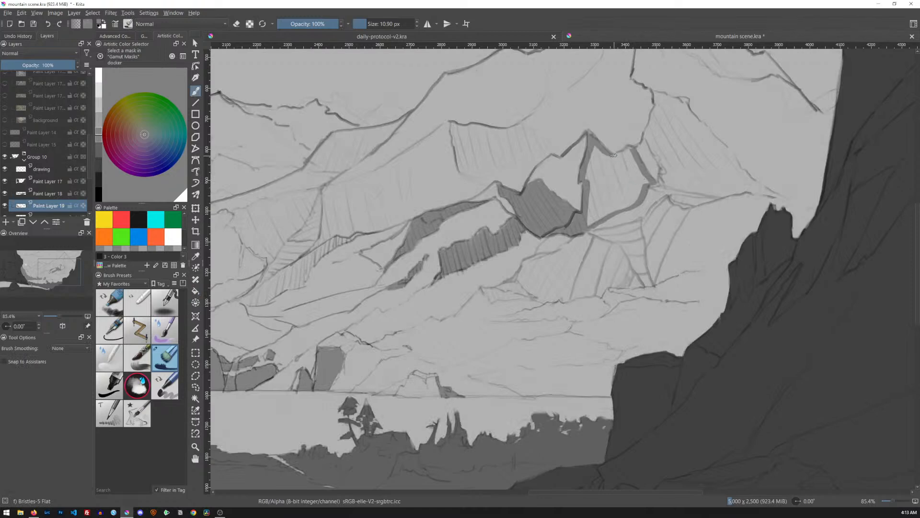
pyautogui.moveTo(593, 147)
pyautogui.mouseDown()
pyautogui.moveTo(588, 223)
pyautogui.moveTo(598, 150)
pyautogui.moveTo(595, 210)
pyautogui.moveTo(603, 154)
pyautogui.moveTo(605, 183)
pyautogui.moveTo(638, 169)
pyautogui.moveTo(635, 196)
pyautogui.moveTo(602, 214)
pyautogui.mouseUp()
pyautogui.moveTo(616, 174)
pyautogui.mouseDown()
pyautogui.moveTo(605, 213)
pyautogui.moveTo(637, 180)
pyautogui.mouseUp()
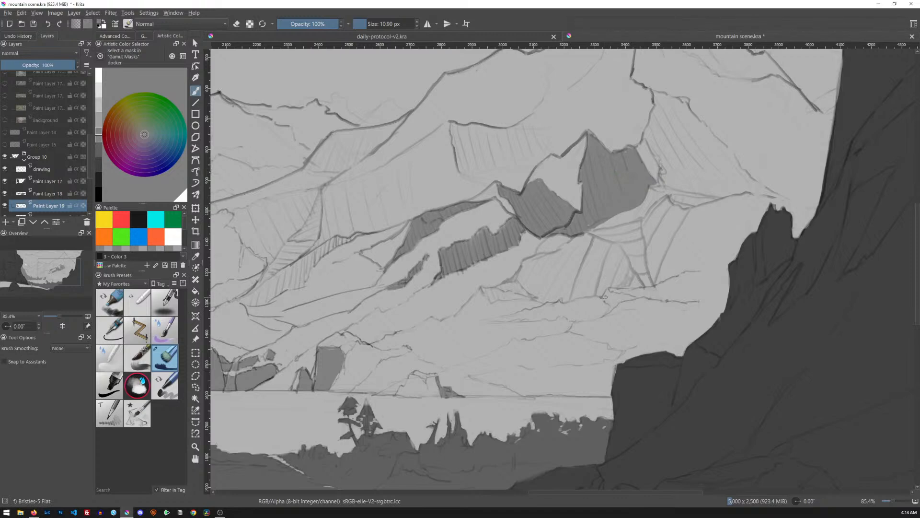
# - Adjust the brush size to about 30 px for shading the distant peak
pyautogui.press('ctrl')
pyautogui.scroll(-3, 623, 265)
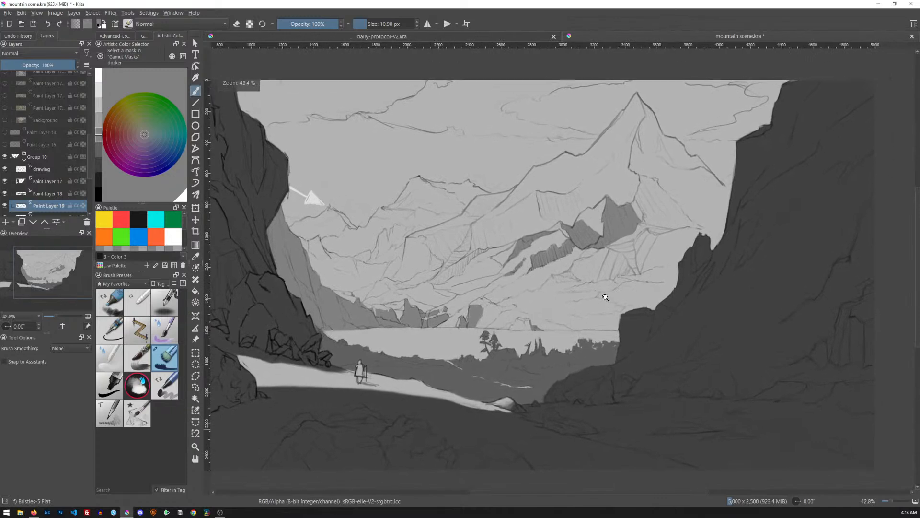
pyautogui.moveTo(571, 295); pyautogui.dragTo(649, 330)
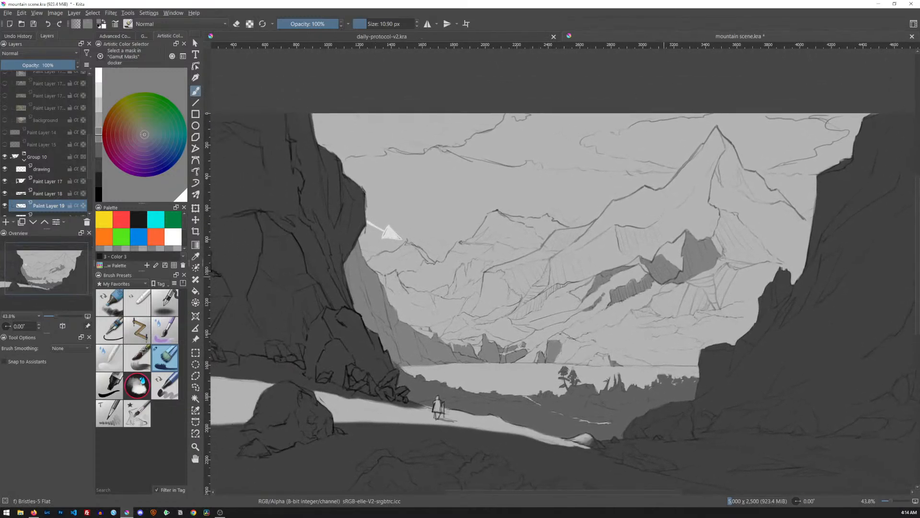
pyautogui.moveTo(567, 205)
pyautogui.keyDown('shift'); pyautogui.mouseDown()
pyautogui.moveTo(659, 206)
pyautogui.moveTo(582, 208)
pyautogui.mouseUp(); pyautogui.keyUp('shift')
pyautogui.press('[')
pyautogui.press(']')
pyautogui.press(']')
pyautogui.press(']')
pyautogui.press(']')
pyautogui.press(']')
pyautogui.press(']')
pyautogui.press(']')
pyautogui.press(']')
pyautogui.press(']')
pyautogui.press(']')
pyautogui.press(']')
pyautogui.press(']')
pyautogui.press(']')
pyautogui.press(']')
pyautogui.press(']')
pyautogui.press(']')
pyautogui.press(']')
pyautogui.press(']')
pyautogui.press(']')
pyautogui.press(']')
pyautogui.press('[')
pyautogui.press('[')
pyautogui.press('[')
pyautogui.press('[')
pyautogui.press('[')
pyautogui.press('[')
pyautogui.press('[')
pyautogui.press('[')
pyautogui.press('[')
pyautogui.press('[')
pyautogui.press('[')
pyautogui.press('[')
pyautogui.press('[')
pyautogui.press('[')
pyautogui.press('[')
pyautogui.press('[')
pyautogui.press('[')
pyautogui.press('[')
pyautogui.press('[')
pyautogui.press('[')
pyautogui.press('[')
pyautogui.press('[')
pyautogui.press('[')
pyautogui.press('[')
pyautogui.press(']')
pyautogui.press(']')
pyautogui.press(']')
pyautogui.moveTo(366, 25); pyautogui.dragTo(368, 25)
pyautogui.press(']')
pyautogui.press(']')
pyautogui.press(']')
pyautogui.press(']')
pyautogui.press('[')
pyautogui.keyDown('shift'); pyautogui.moveTo(593, 204); pyautogui.dragTo(589, 203); pyautogui.keyUp('shift')
# - Try a grey shadow shape on the distant peak, refined with the eraser, and undo it
pyautogui.moveTo(544, 216)
pyautogui.mouseDown()
pyautogui.moveTo(563, 187)
pyautogui.moveTo(577, 226)
pyautogui.moveTo(565, 184)
pyautogui.moveTo(545, 228)
pyautogui.mouseUp()
pyautogui.press('e')
pyautogui.press('e')
pyautogui.moveTo(508, 217)
pyautogui.mouseDown()
pyautogui.moveTo(560, 224)
pyautogui.moveTo(552, 234)
pyautogui.moveTo(530, 219)
pyautogui.moveTo(560, 222)
pyautogui.moveTo(530, 227)
pyautogui.moveTo(512, 216)
pyautogui.moveTo(569, 222)
pyautogui.mouseUp()
pyautogui.press('e')
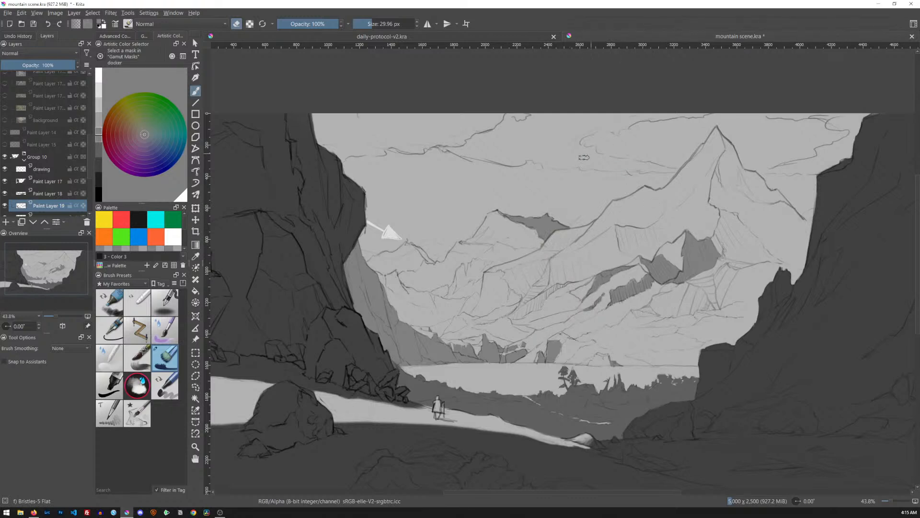
pyautogui.press('[')
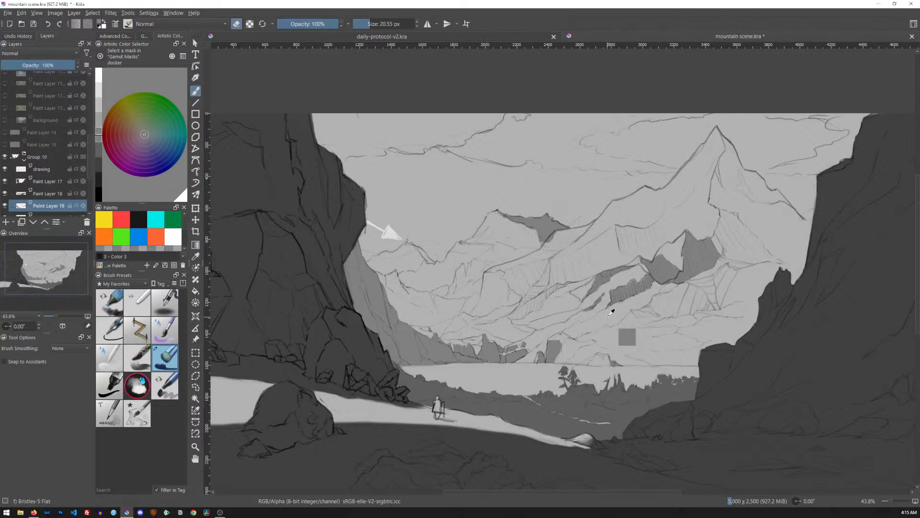
pyautogui.hotkey('ctrl', 'z')
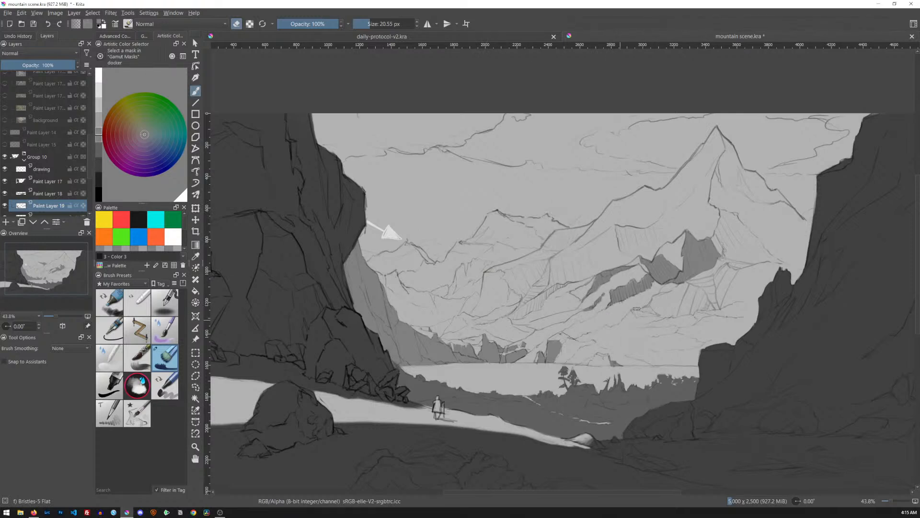
# - Shade the hatched rectangular facet on the main mountain's slope in grey with a 30 px brush
pyautogui.moveTo(689, 284); pyautogui.dragTo(602, 282)
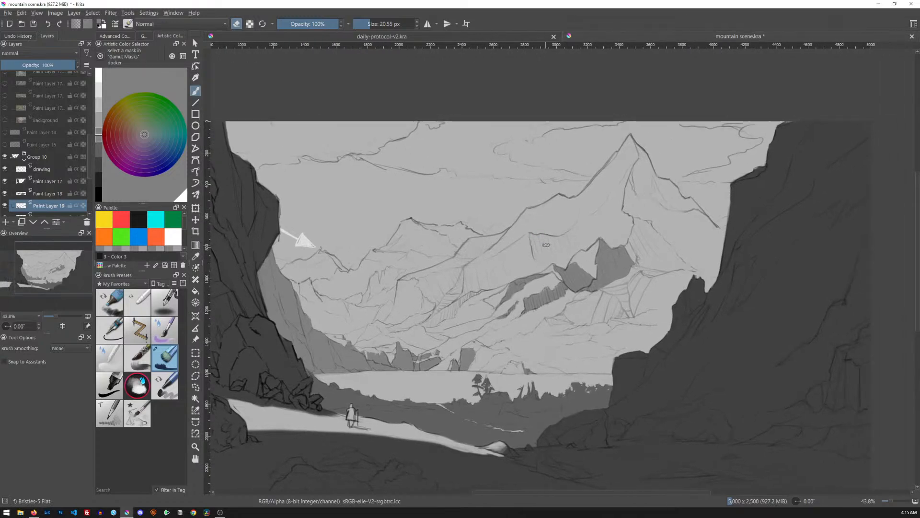
pyautogui.press('e')
pyautogui.moveTo(532, 234)
pyautogui.mouseDown()
pyautogui.moveTo(561, 237)
pyautogui.moveTo(544, 240)
pyautogui.moveTo(544, 258)
pyautogui.moveTo(575, 241)
pyautogui.moveTo(553, 242)
pyautogui.moveTo(554, 254)
pyautogui.moveTo(570, 239)
pyautogui.mouseUp()
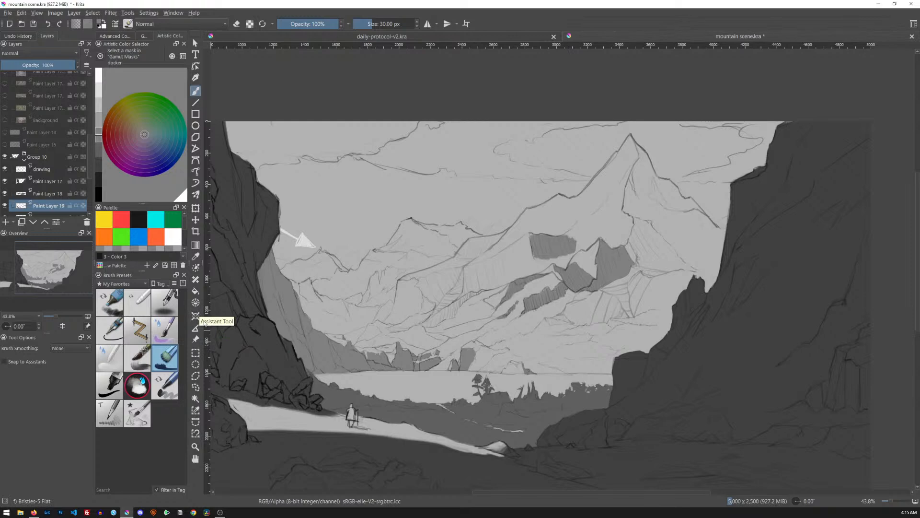
# - Activate the Assistant Tool and set the global colour of the assistants to red, #ff0000
pyautogui.moveTo(560, 291); pyautogui.dragTo(599, 259)
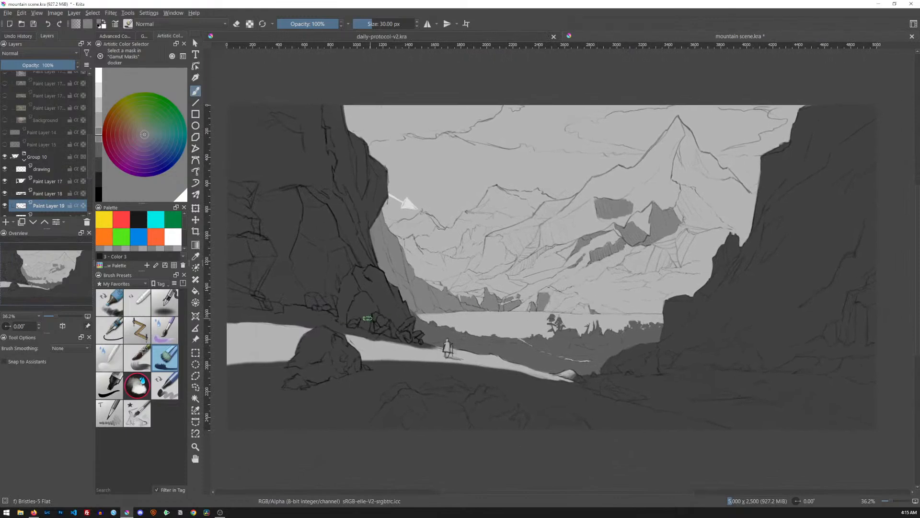
pyautogui.click(196, 316)
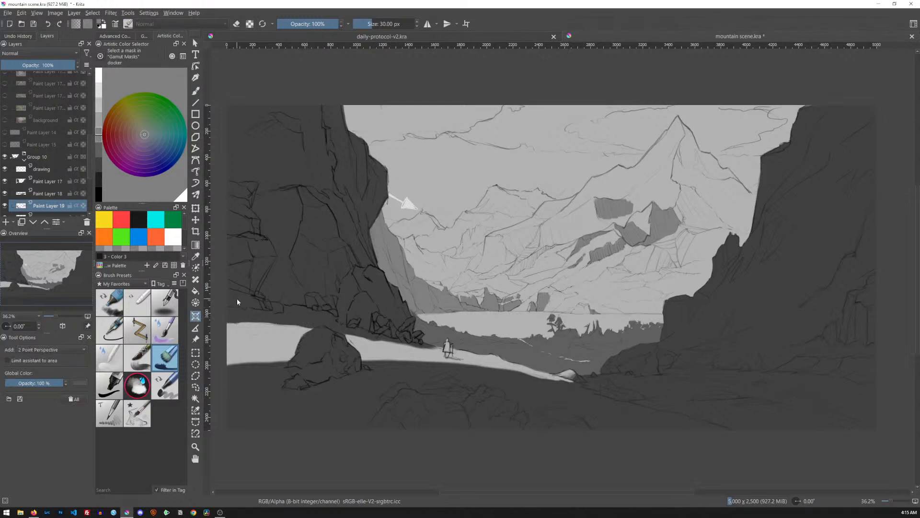
pyautogui.click(79, 383)
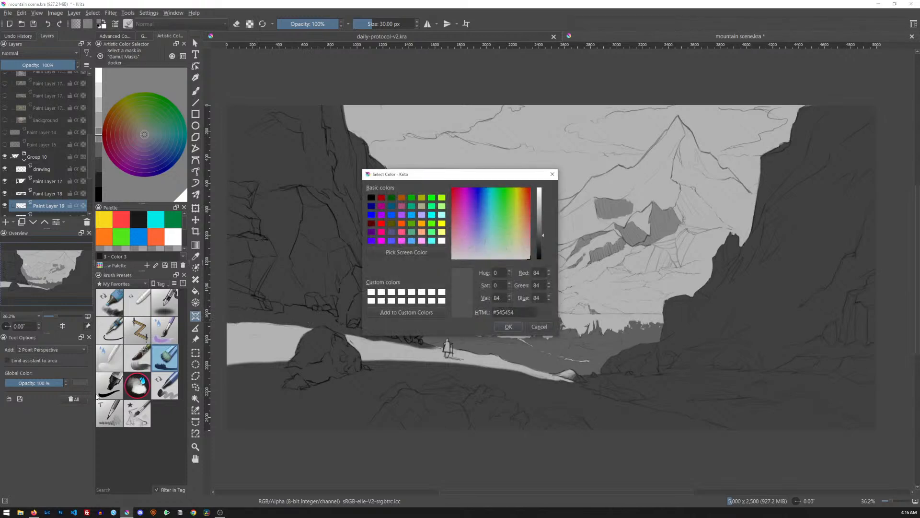
pyautogui.click(382, 225)
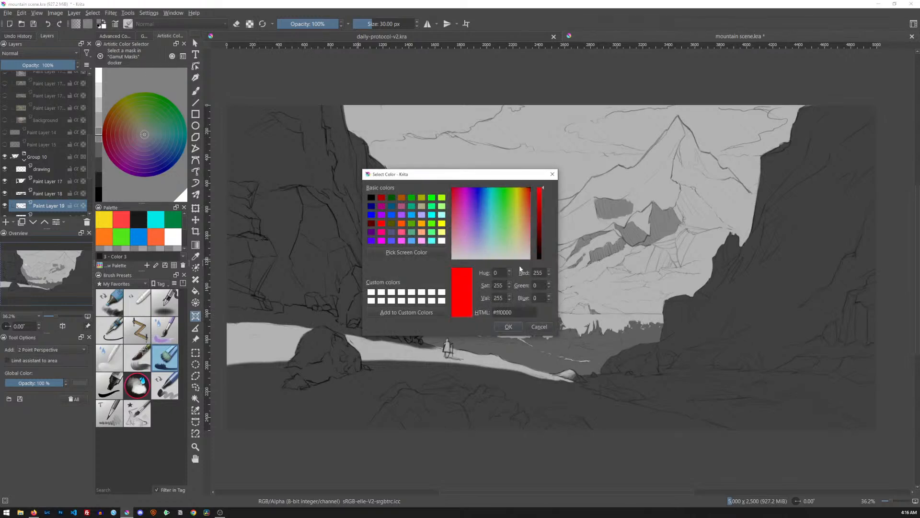
pyautogui.click(509, 327)
# - Place a 2 Point Perspective assistant with a level horizon and vanishing points near both side edges of the canvas
pyautogui.moveTo(231, 268); pyautogui.dragTo(831, 283)
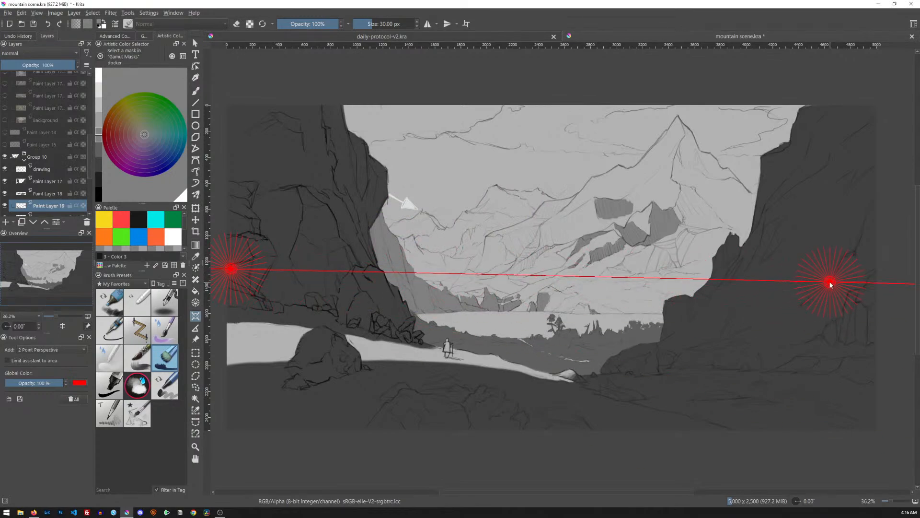
pyautogui.click(856, 268)
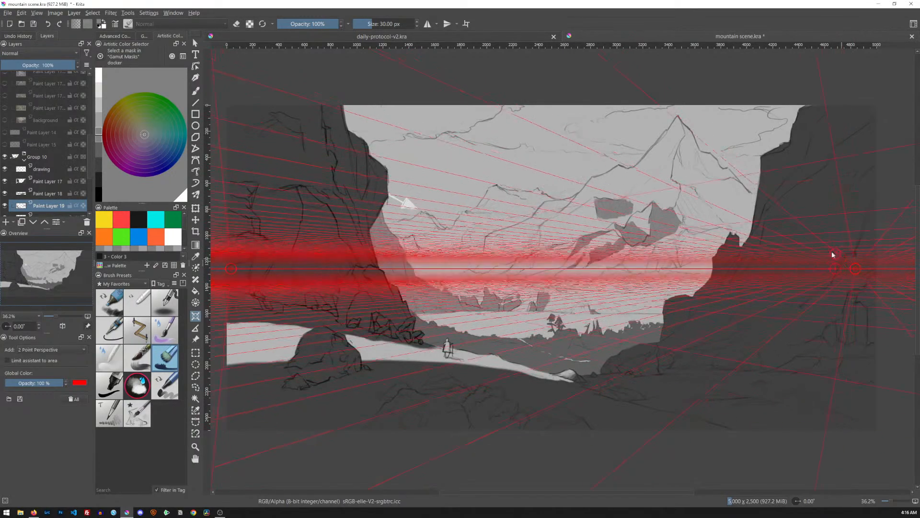
pyautogui.click(548, 119)
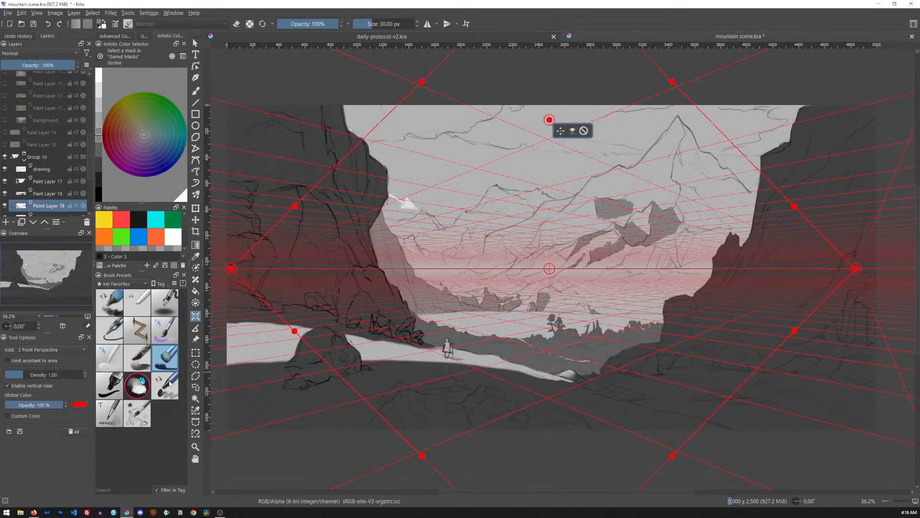
# - Choose the custom writing brush preset at 5 px with dark green, and activate the freehand brush
pyautogui.click(115, 342)
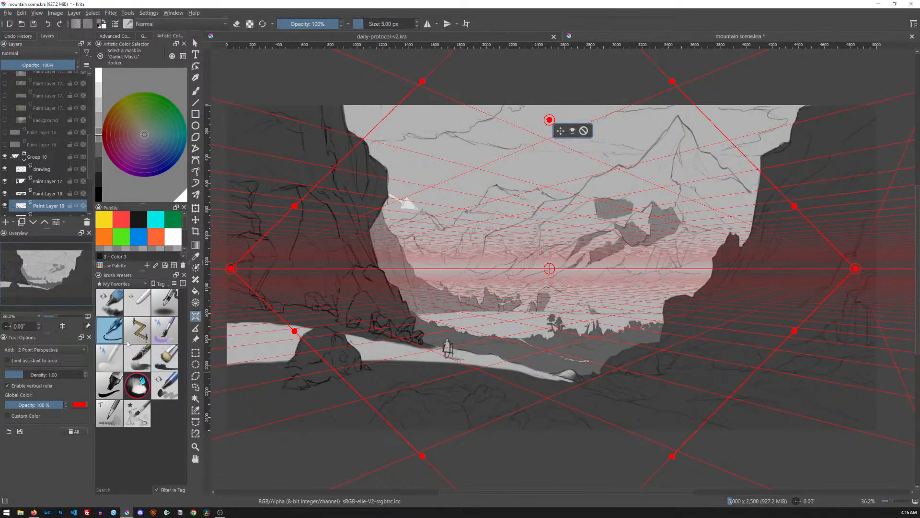
pyautogui.click(173, 221)
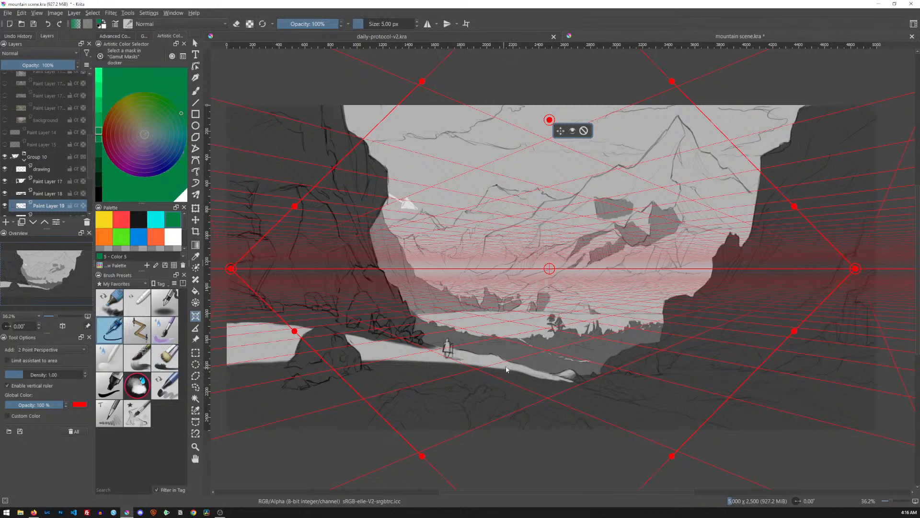
pyautogui.press('b')
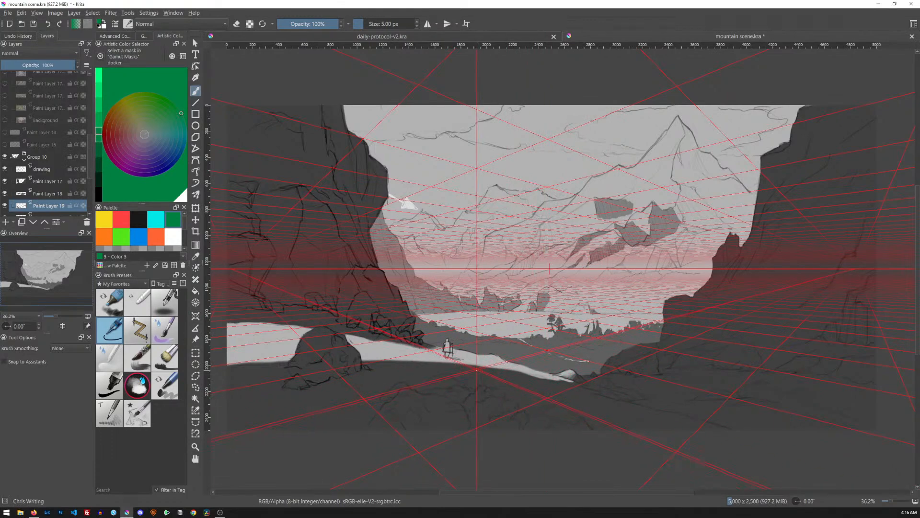
# - Enable snapping to assistants and draw short green vertical guide strokes above and below the horizon to rough out a perspective box
pyautogui.click(4, 361)
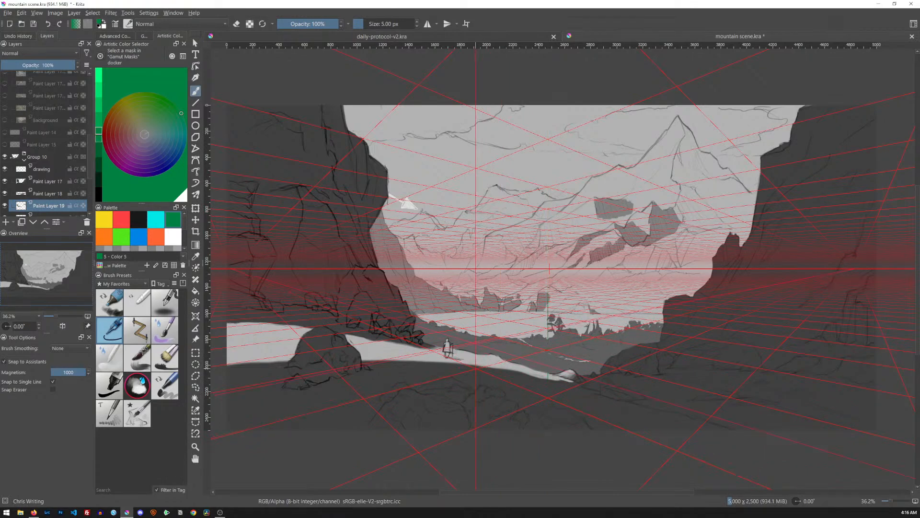
pyautogui.moveTo(476, 290); pyautogui.dragTo(476, 364)
pyautogui.moveTo(617, 299); pyautogui.dragTo(617, 330)
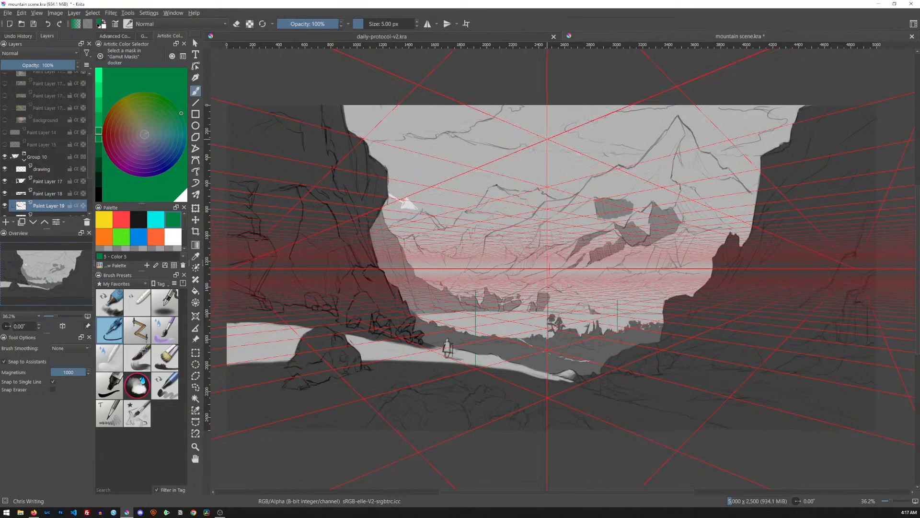
pyautogui.moveTo(547, 138); pyautogui.dragTo(547, 209)
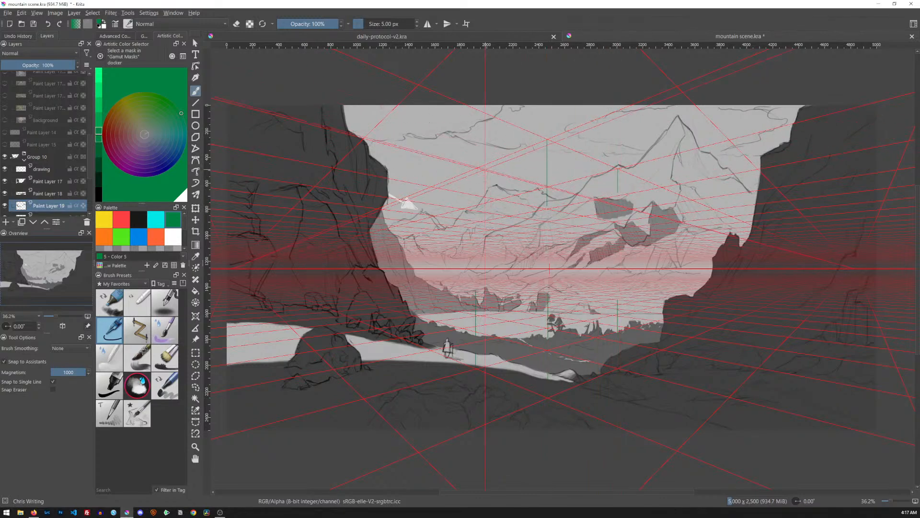
pyautogui.moveTo(477, 172); pyautogui.dragTo(476, 196)
# - Remove the 2 Point Perspective assistant and undo the green perspective box strokes
pyautogui.click(195, 316)
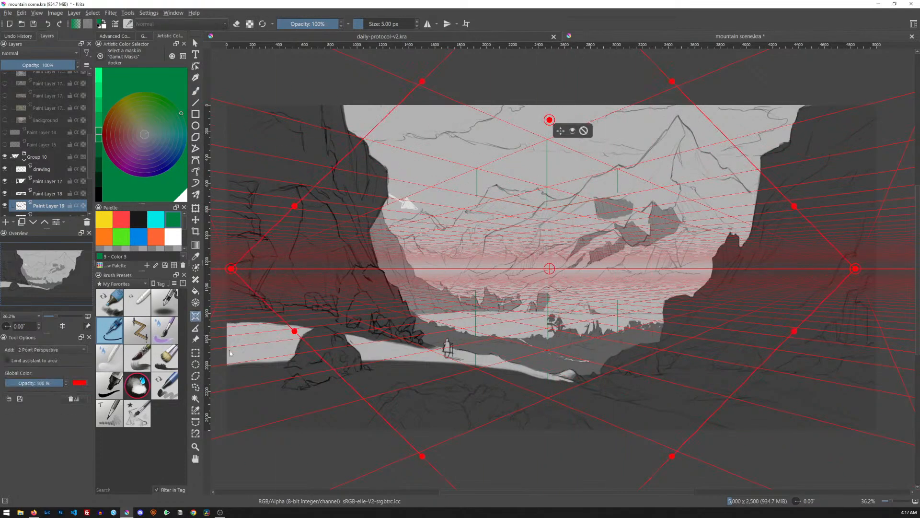
pyautogui.click(584, 131)
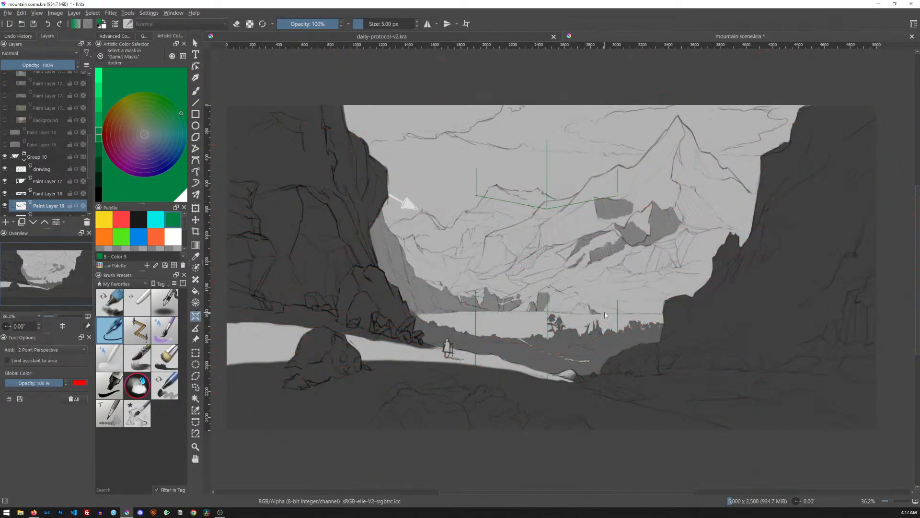
pyautogui.hotkey('ctrl', 'z')
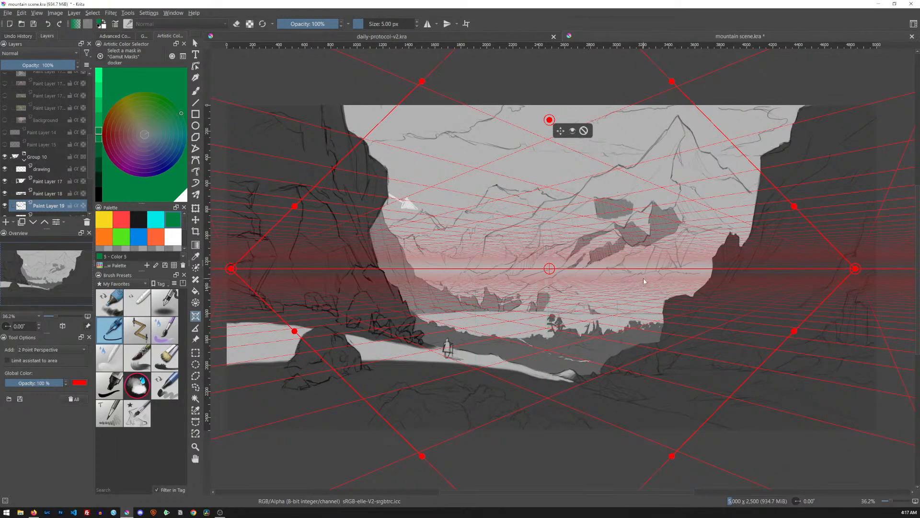
pyautogui.hotkey('ctrl', 'z')
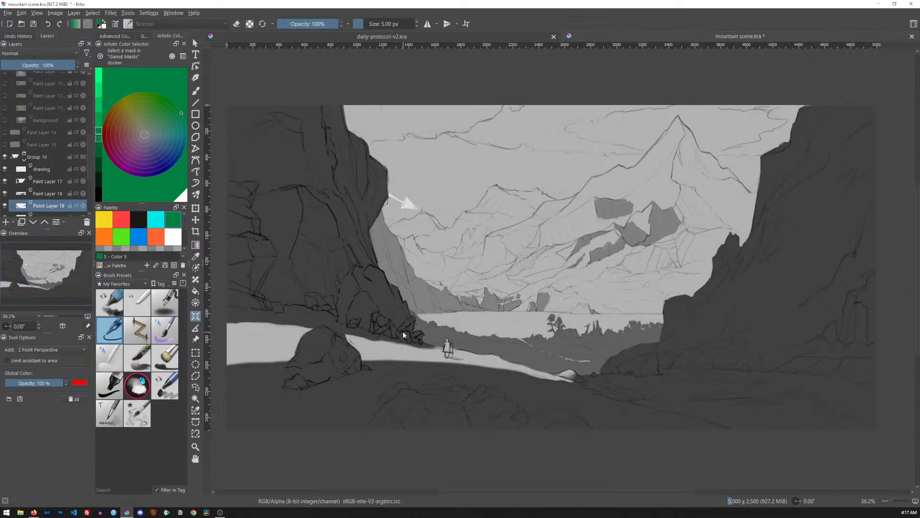
# - Add a Vanishing Point assistant over the valley and move its centre to the trees on the lake shore, swinging one guide handle
pyautogui.click(77, 350)
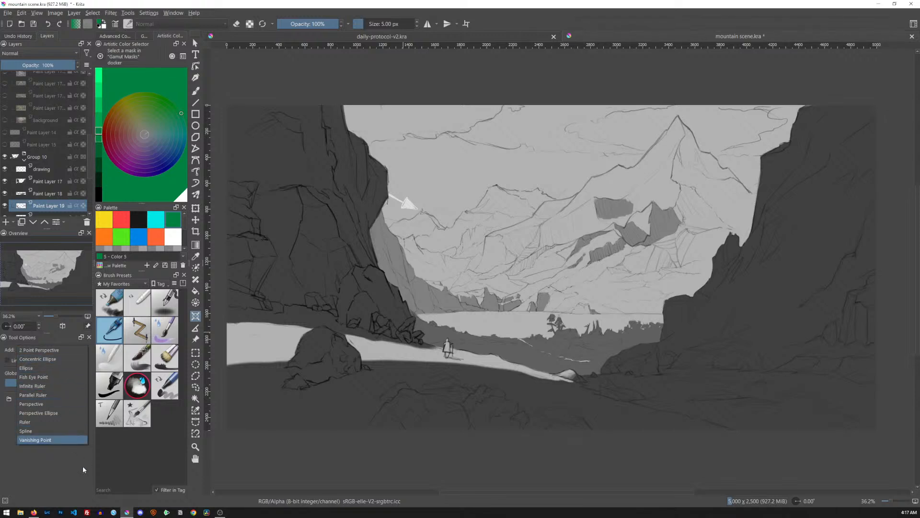
pyautogui.click(65, 441)
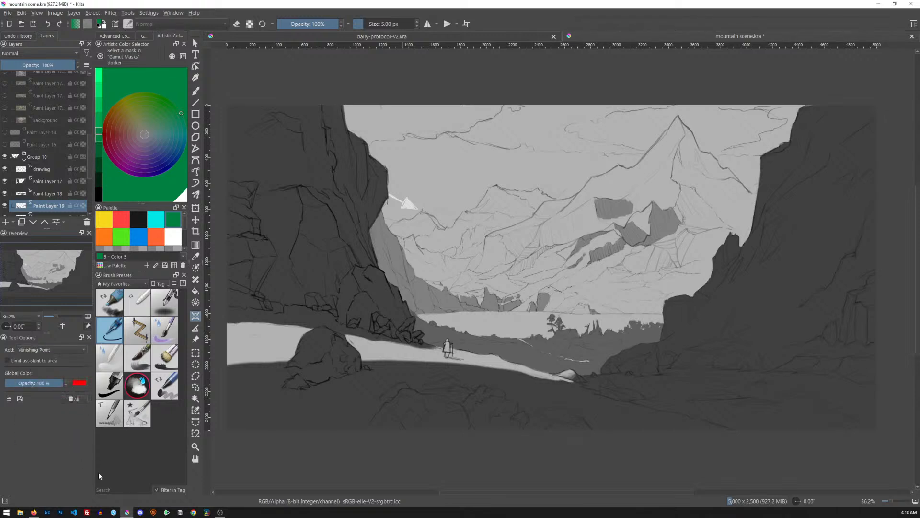
pyautogui.click(459, 263)
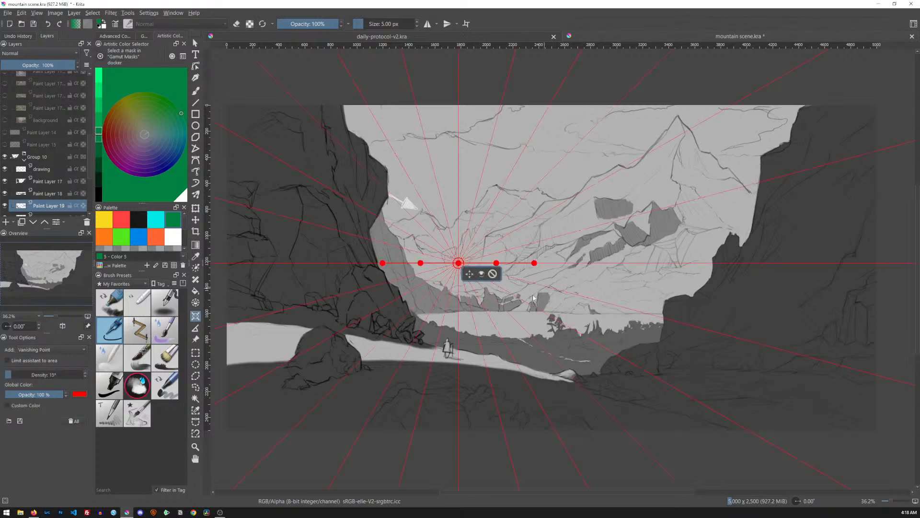
pyautogui.moveTo(459, 262); pyautogui.dragTo(570, 318)
pyautogui.moveTo(496, 263); pyautogui.dragTo(676, 285)
# - Place a second Vanishing Point assistant at the near cliff's inner edge and delete it
pyautogui.click(391, 250)
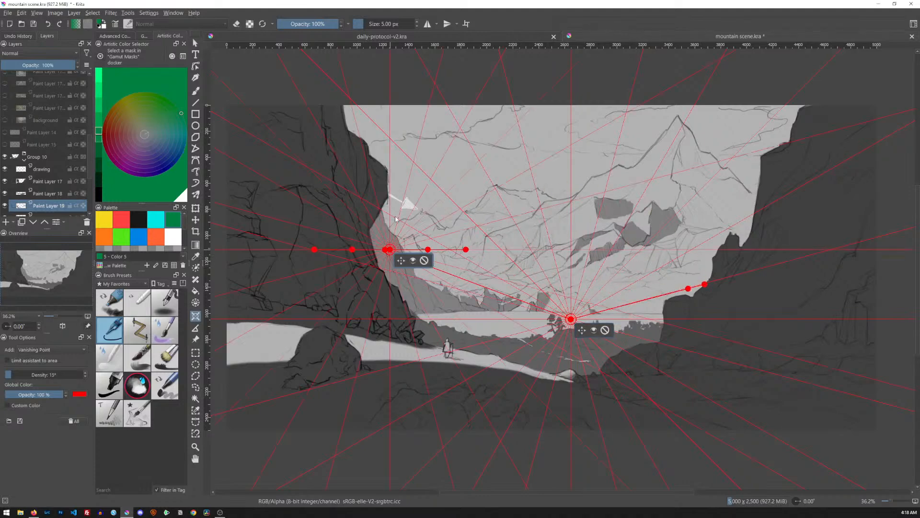
pyautogui.click(424, 262)
pyautogui.moveTo(386, 254)
pyautogui.mouseDown()
pyautogui.moveTo(403, 208)
pyautogui.moveTo(374, 267)
pyautogui.moveTo(393, 251)
pyautogui.mouseUp()
# - Reposition the remaining vanishing point onto the main mountain's slope, adjust its guide handle, and remove the assistant
pyautogui.moveTo(564, 327); pyautogui.dragTo(612, 244)
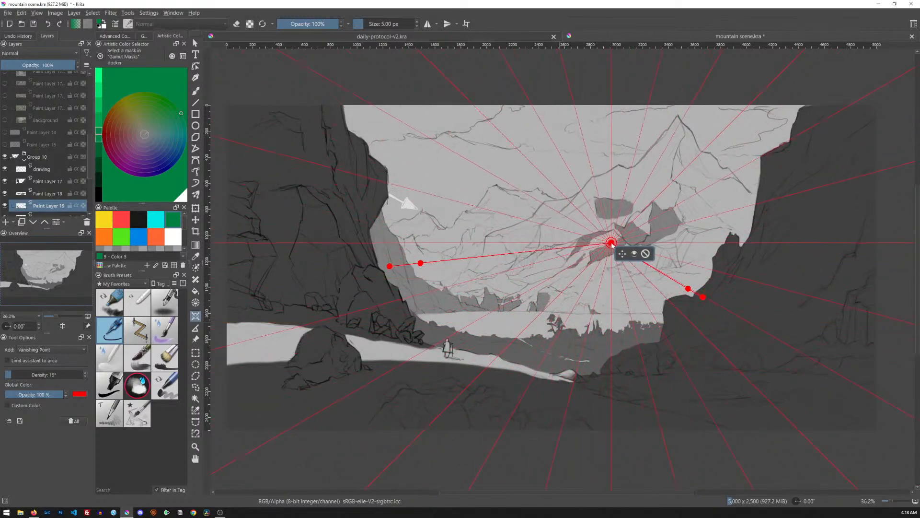
pyautogui.moveTo(704, 297); pyautogui.dragTo(660, 351)
pyautogui.click(743, 244)
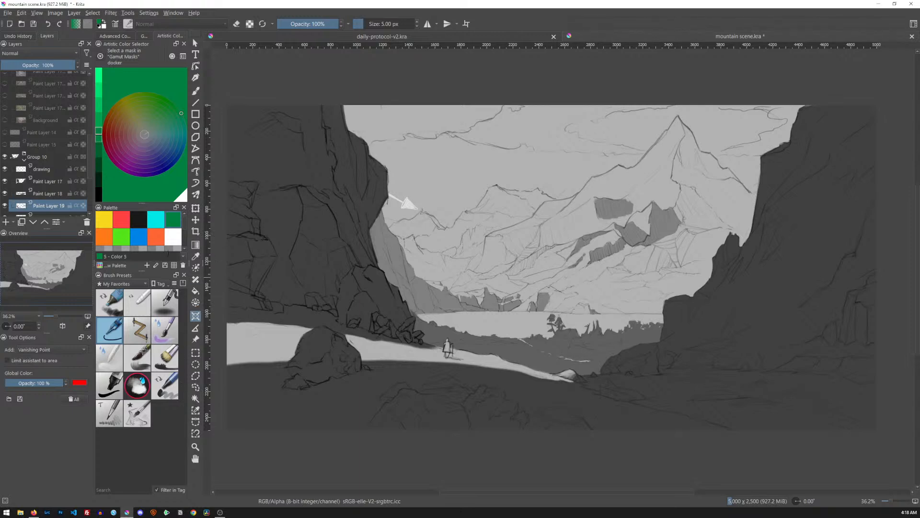
# - Shade the small facet low on the main mountain's slope in neutral grey with the Bristles-5 Flat brush at 9.65 px and save
pyautogui.click(144, 134)
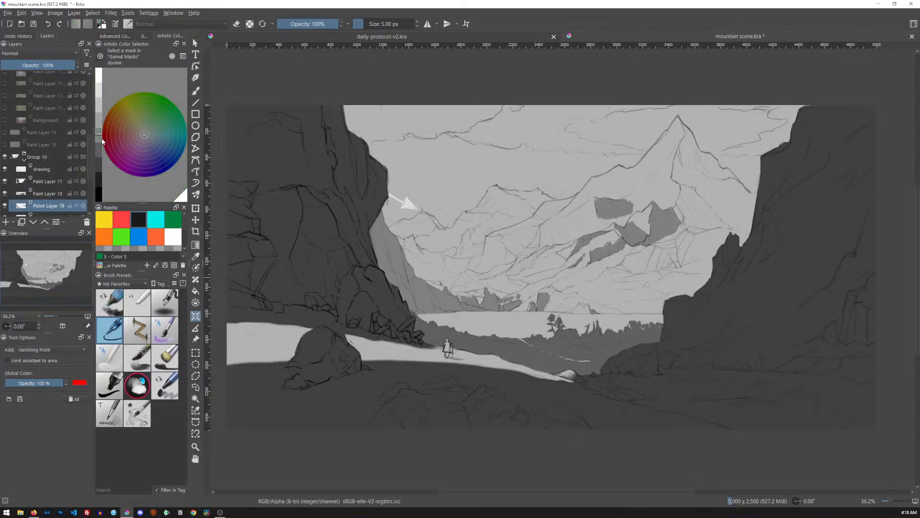
pyautogui.click(165, 357)
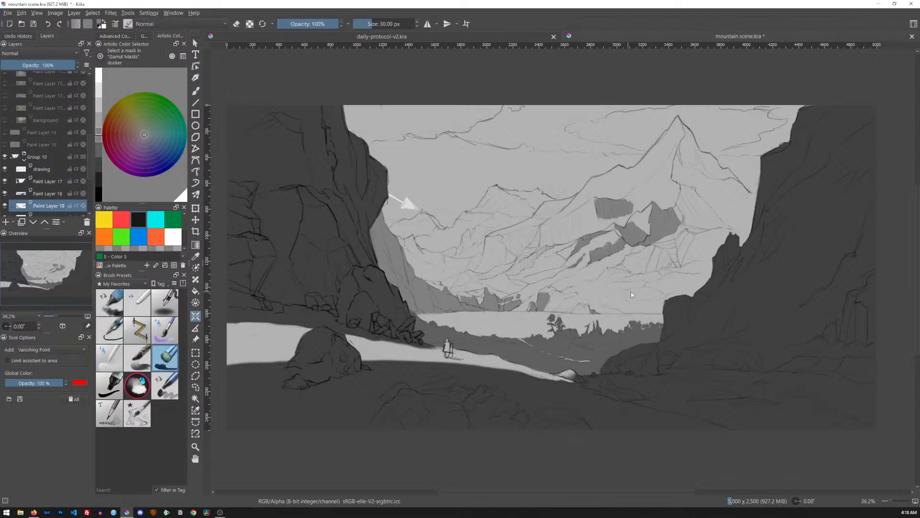
pyautogui.press('b')
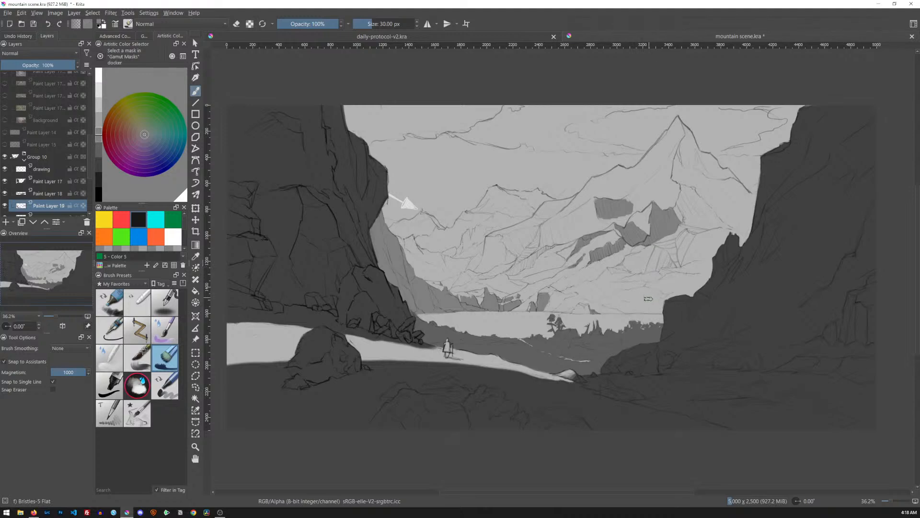
pyautogui.moveTo(647, 306); pyautogui.dragTo(686, 254)
pyautogui.moveTo(579, 228)
pyautogui.mouseDown()
pyautogui.moveTo(544, 204)
pyautogui.moveTo(553, 216)
pyautogui.moveTo(556, 203)
pyautogui.moveTo(581, 204)
pyautogui.moveTo(592, 212)
pyautogui.mouseUp()
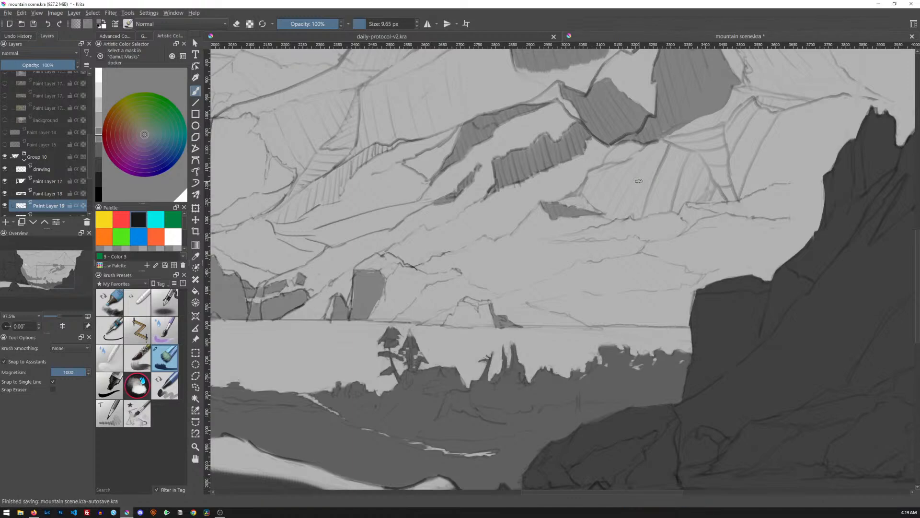
pyautogui.hotkey('ctrl', 's')
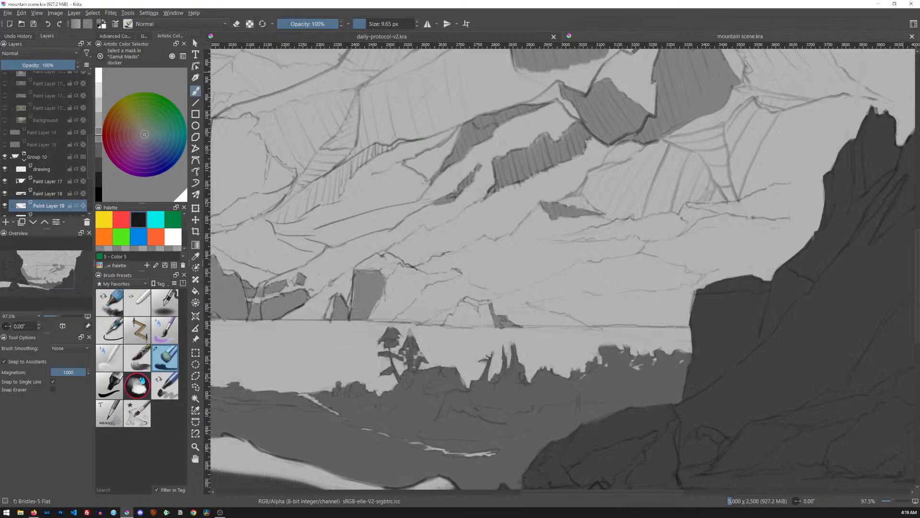
# - Switch to Firefox, search Google for xppen, and open the official XPPen store
pyautogui.hotkey('alt', 'Tab')
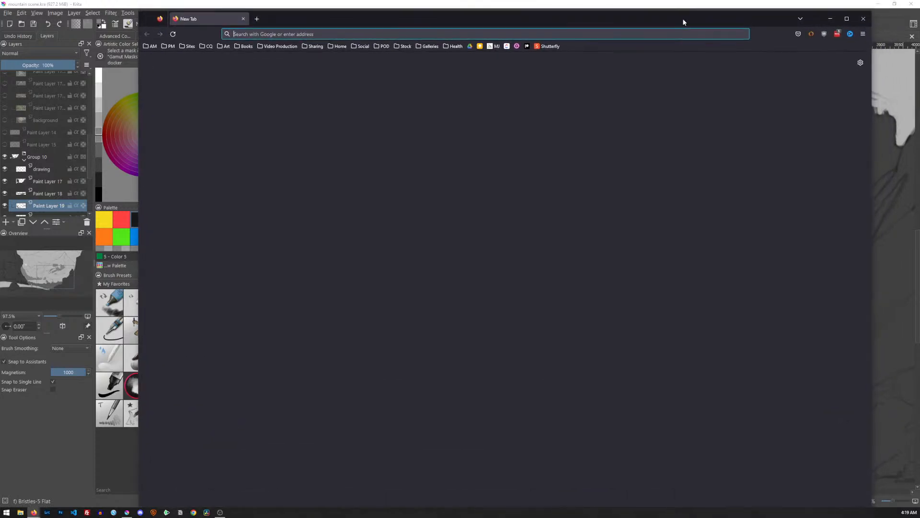
pyautogui.write('x')
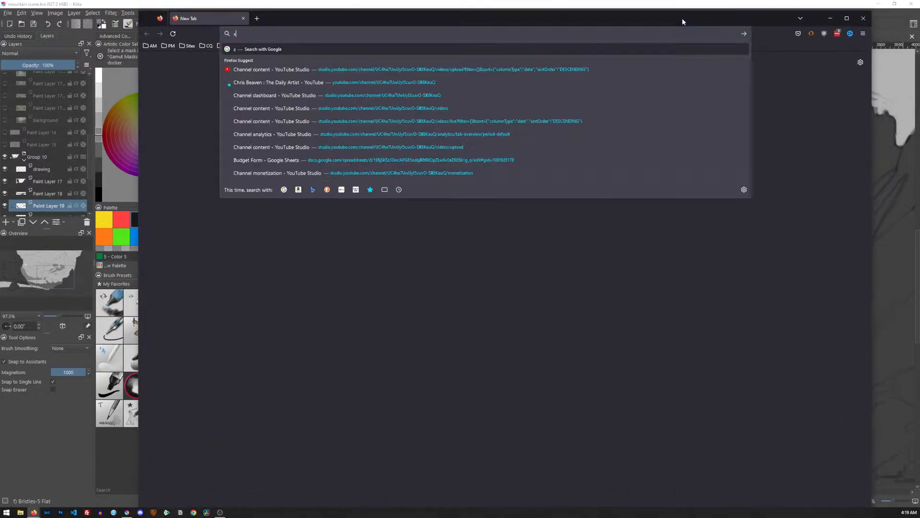
pyautogui.write('ppen')
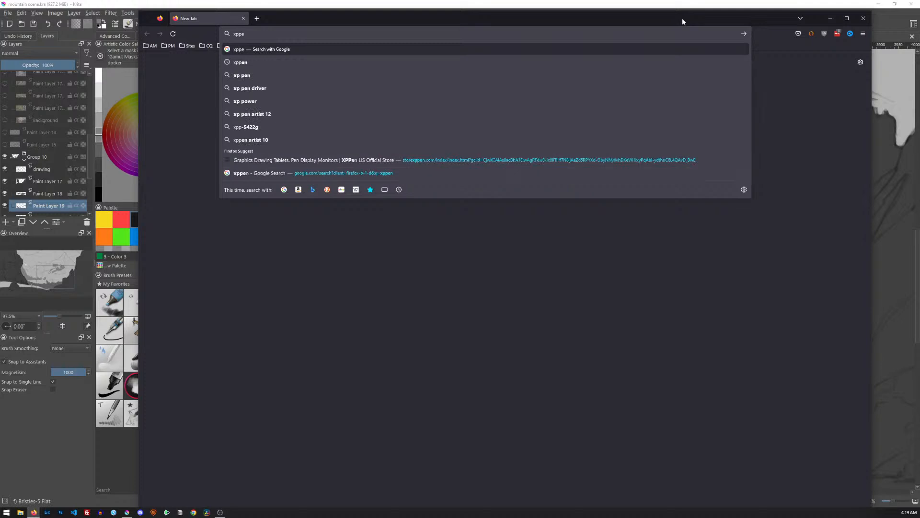
pyautogui.press('Return')
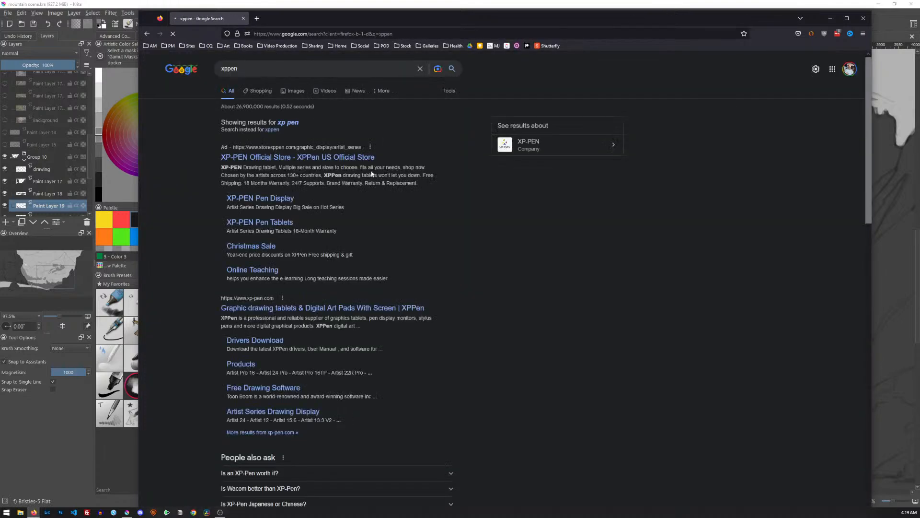
# - Search for wacom in a new browser tab, open the Wacom official online store, and dismiss its pop-up
pyautogui.click(259, 20)
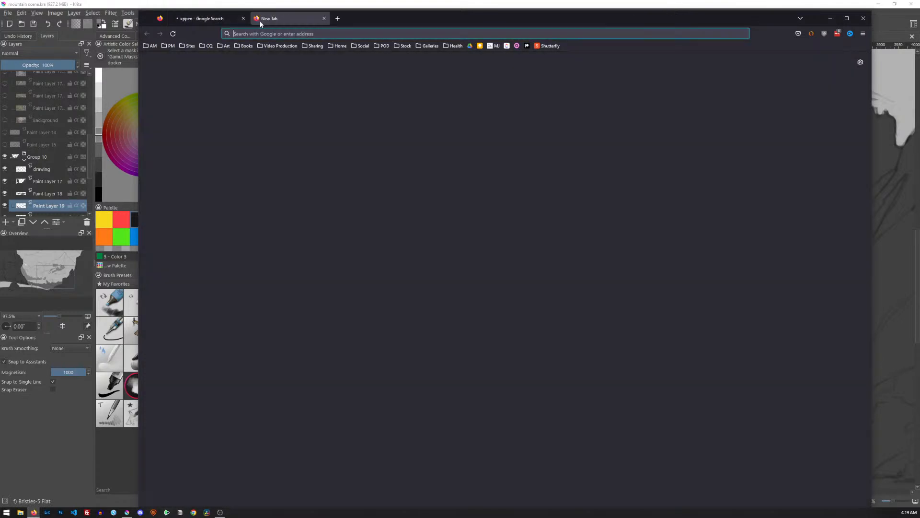
pyautogui.write('wacom')
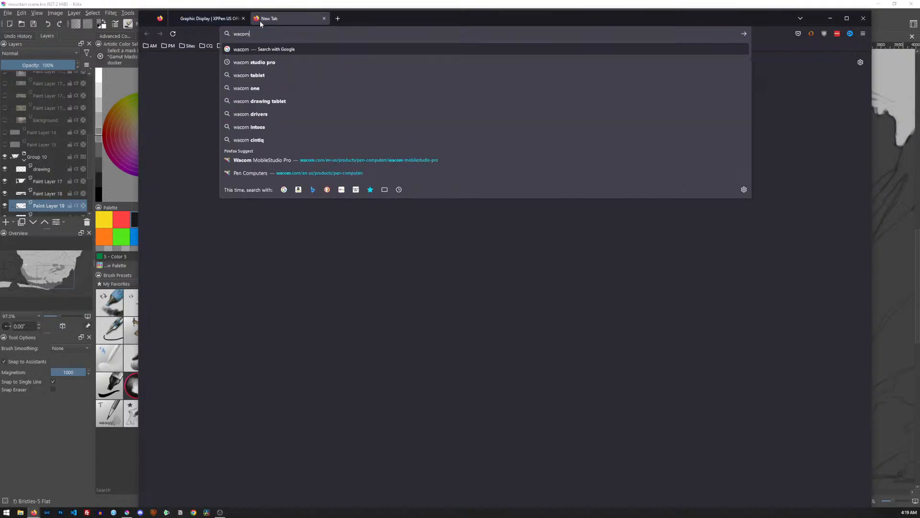
pyautogui.press('Return')
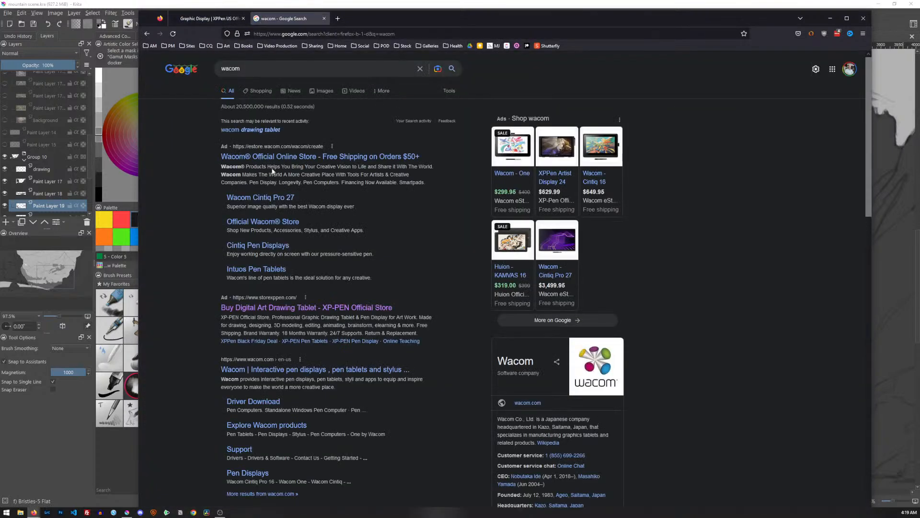
pyautogui.click(265, 157)
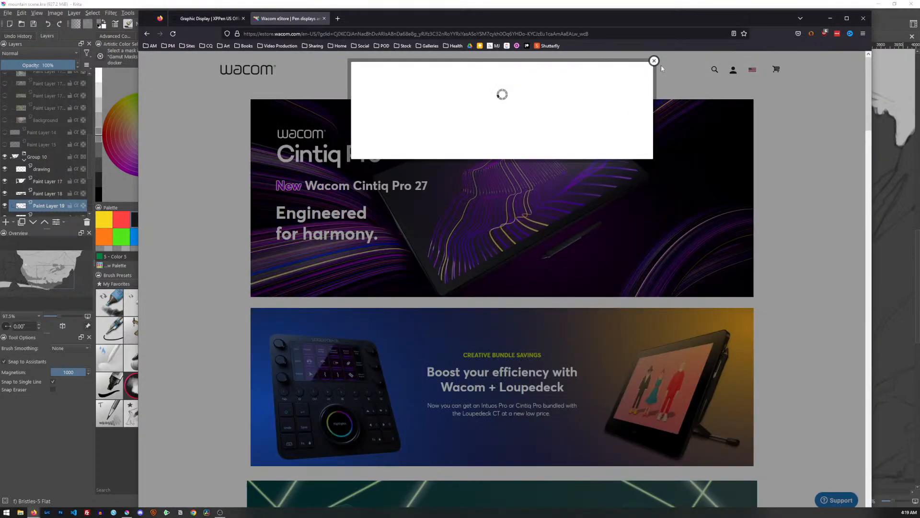
pyautogui.click(655, 62)
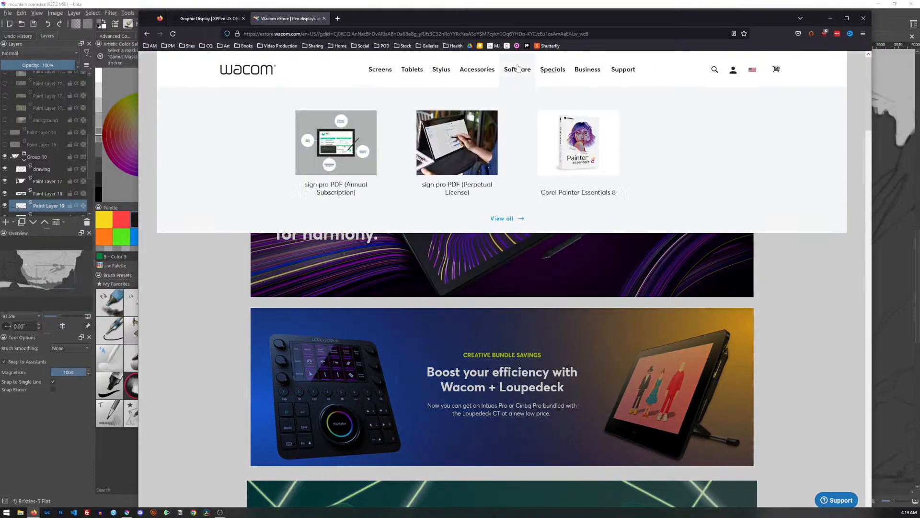
# - Open the Wacom Cintiq Pro 16 product page and dismiss the pop-up covering it
pyautogui.moveTo(411, 71)
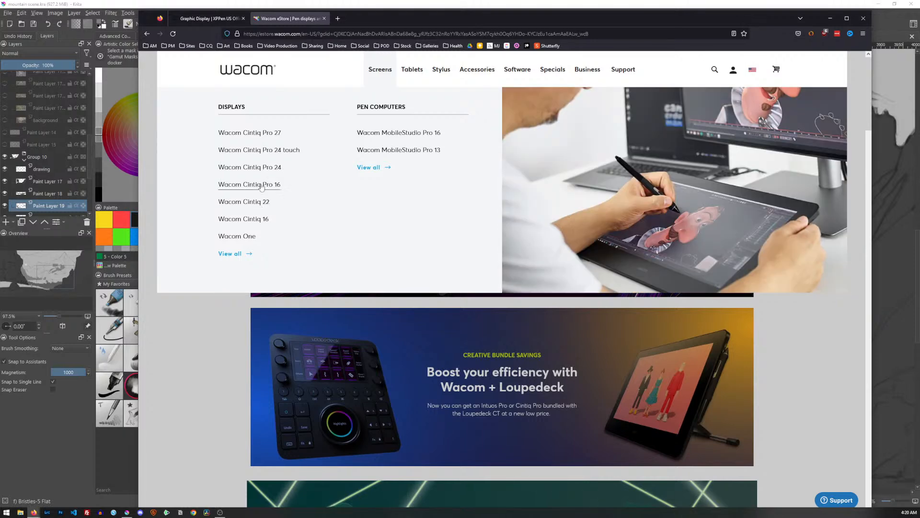
pyautogui.click(262, 185)
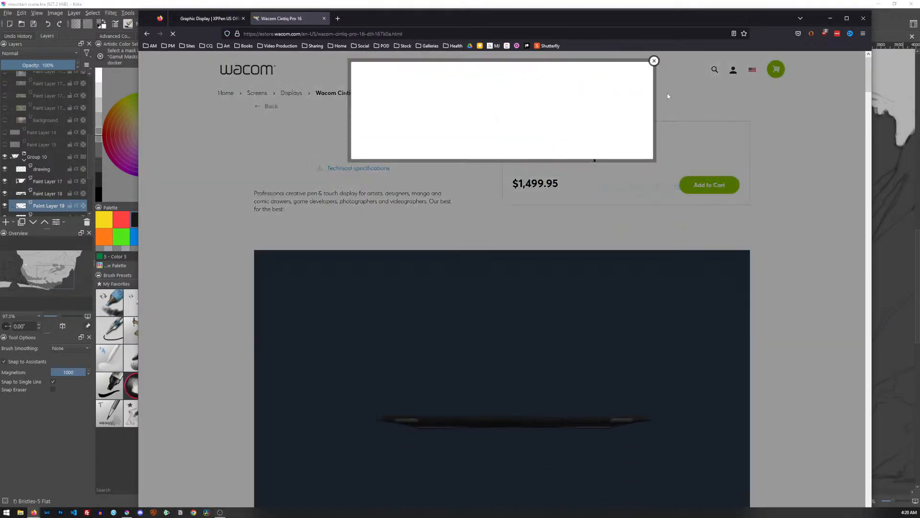
pyautogui.click(654, 61)
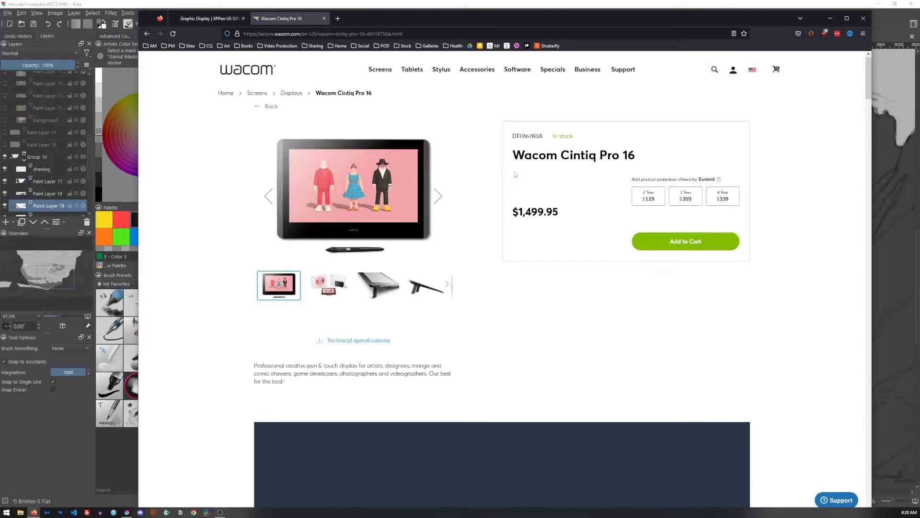
# - Open the store's Displays category, dismiss its pop-up, and look through the listed pen displays and their prices
pyautogui.click(293, 94)
pyautogui.click(654, 61)
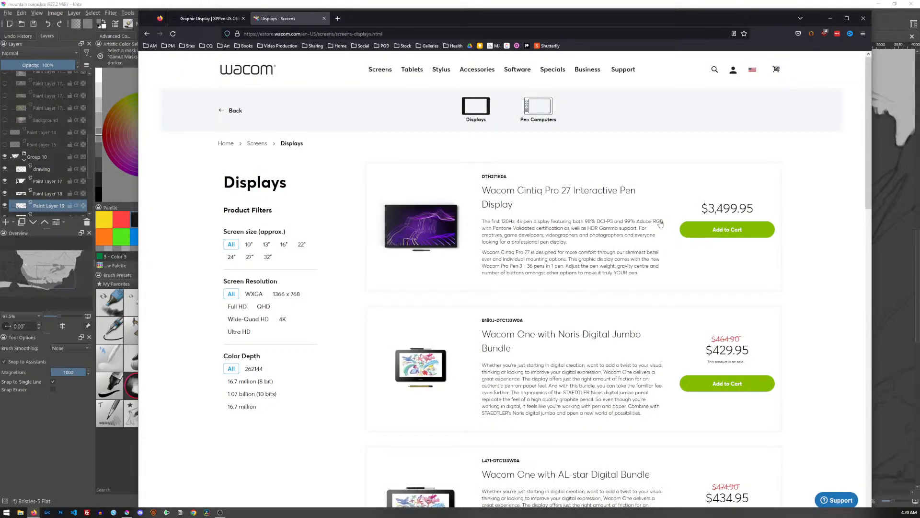
pyautogui.scroll(-2, 668, 224)
pyautogui.scroll(-2, 660, 233)
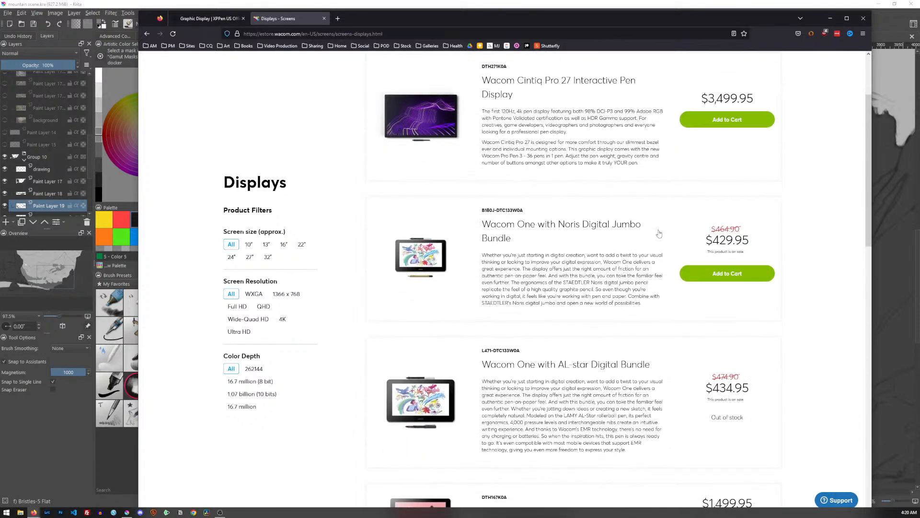
pyautogui.scroll(-1, 660, 233)
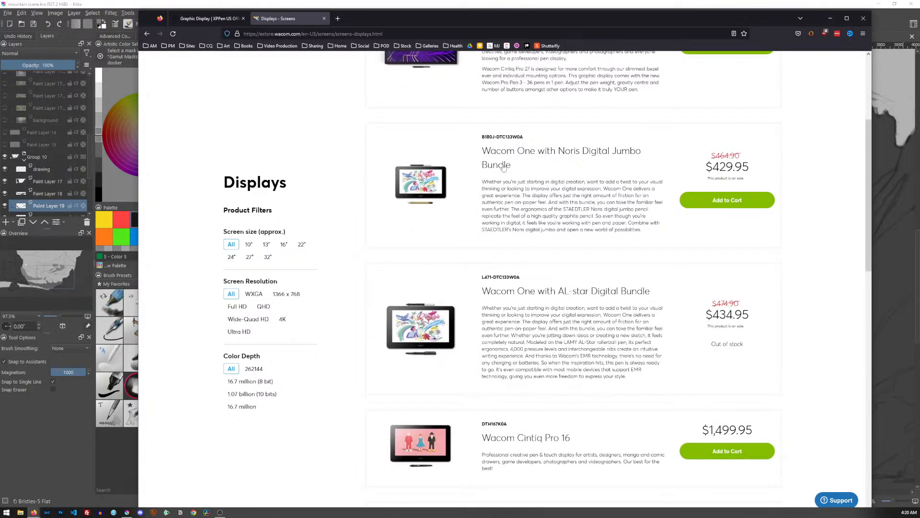
pyautogui.scroll(-2, 504, 171)
pyautogui.scroll(1, 513, 151)
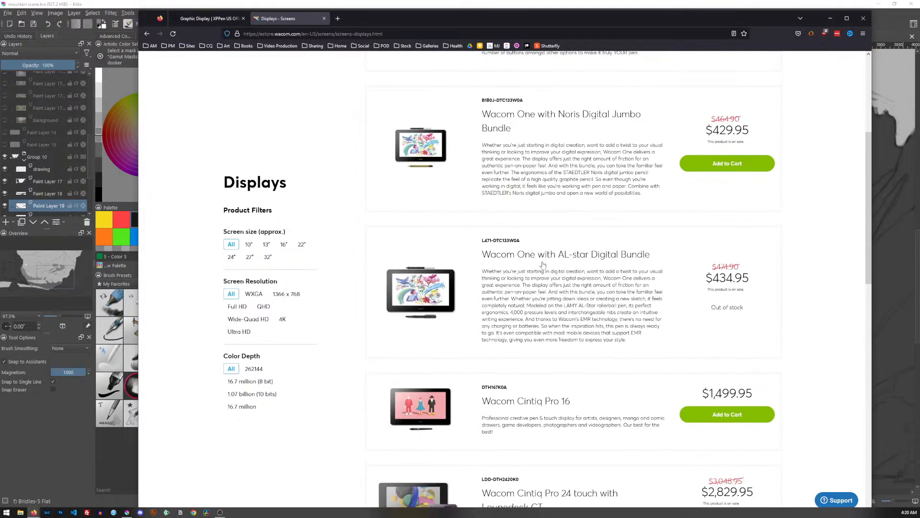
pyautogui.scroll(-2, 543, 265)
pyautogui.scroll(-3, 547, 288)
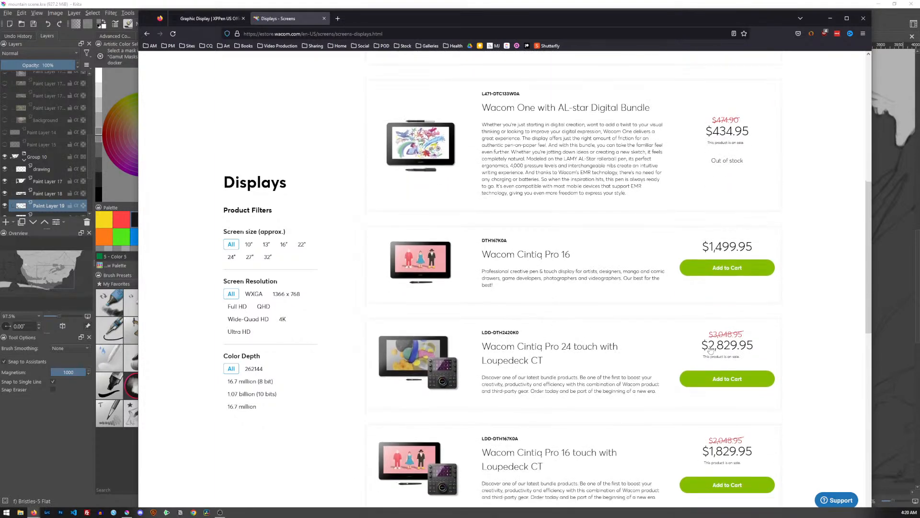
# - Review the remaining Wacom pen displays and their prices down to the end of the first results page
pyautogui.scroll(-1, 711, 349)
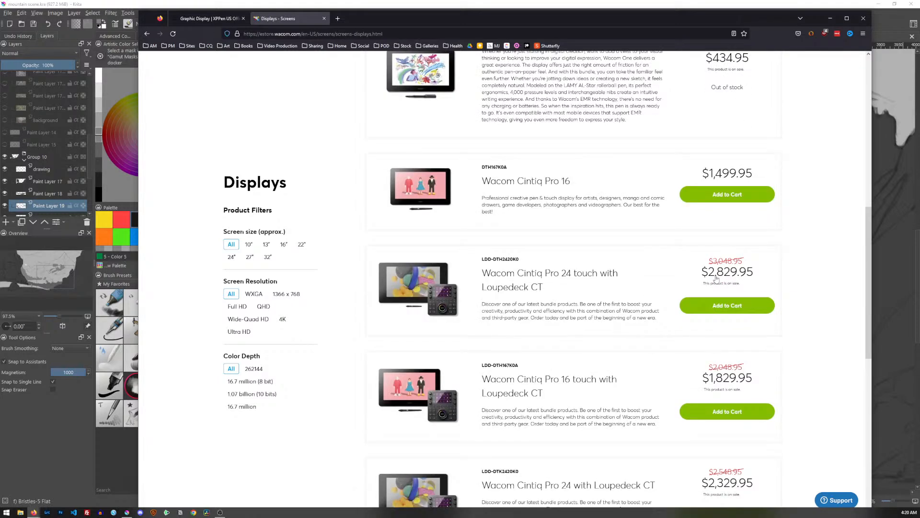
pyautogui.scroll(-3, 699, 277)
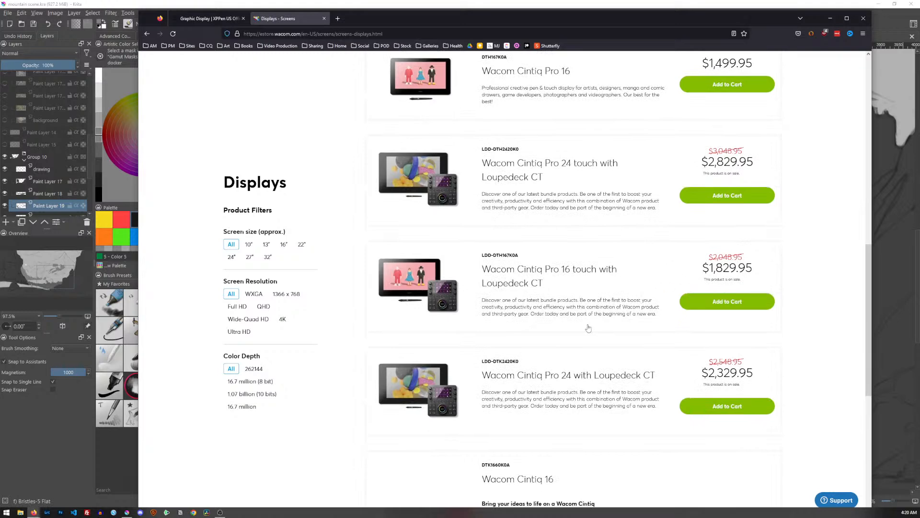
pyautogui.scroll(-4, 690, 289)
pyautogui.scroll(-3, 702, 234)
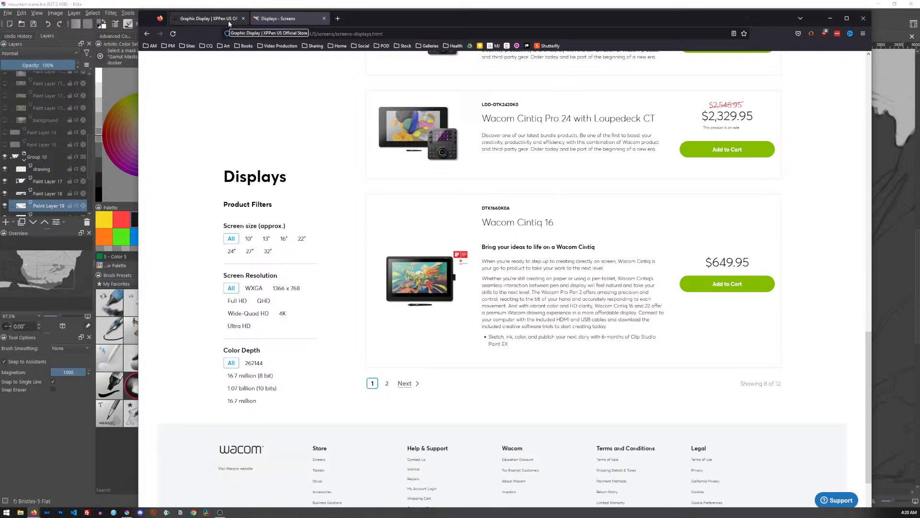
# - Switch to the XPPen store's Graphic Display page and examine the listed drawing displays and their sale prices
pyautogui.click(206, 19)
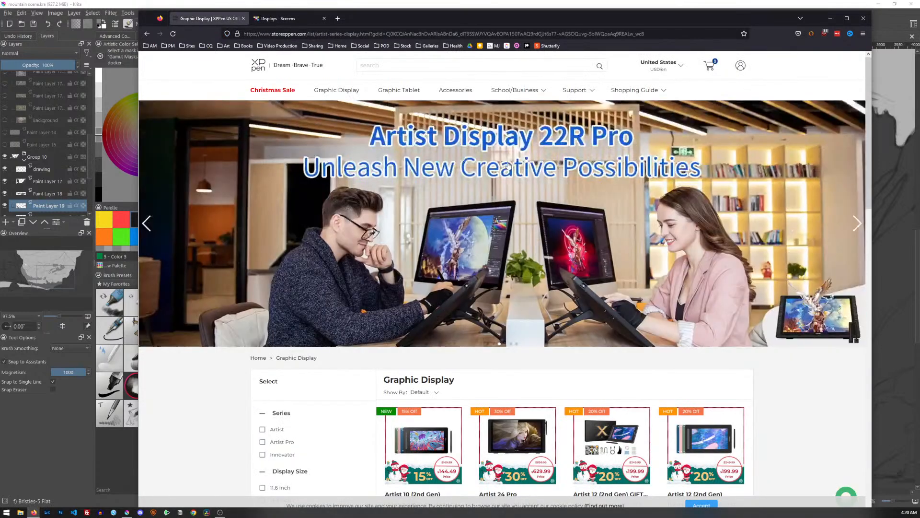
pyautogui.scroll(-4, 448, 270)
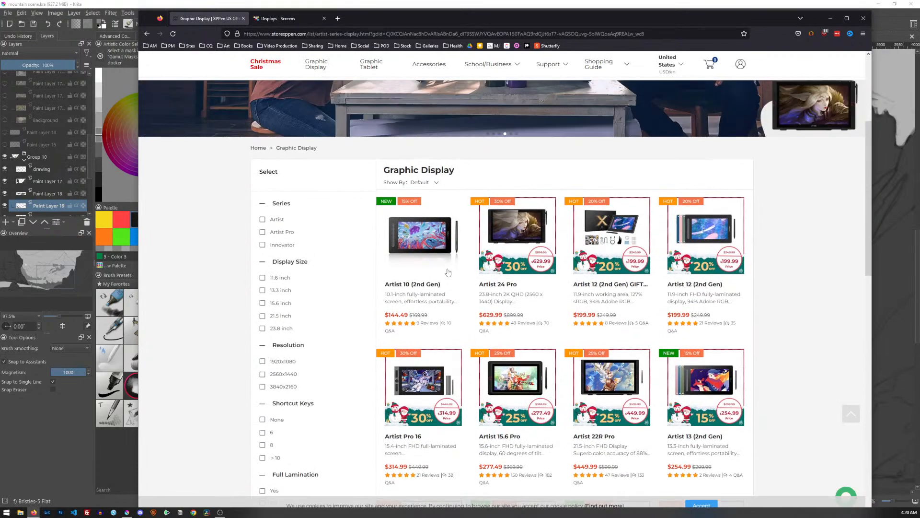
pyautogui.scroll(-2, 448, 272)
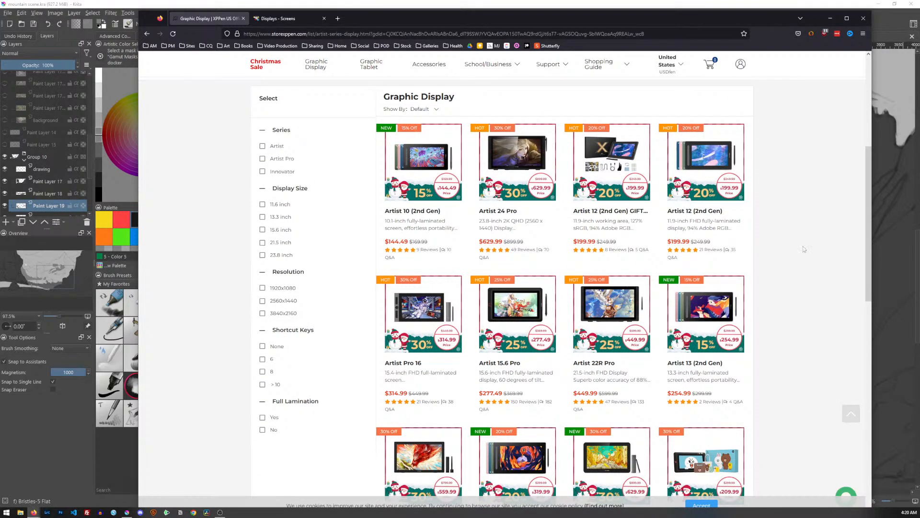
pyautogui.scroll(-1, 816, 250)
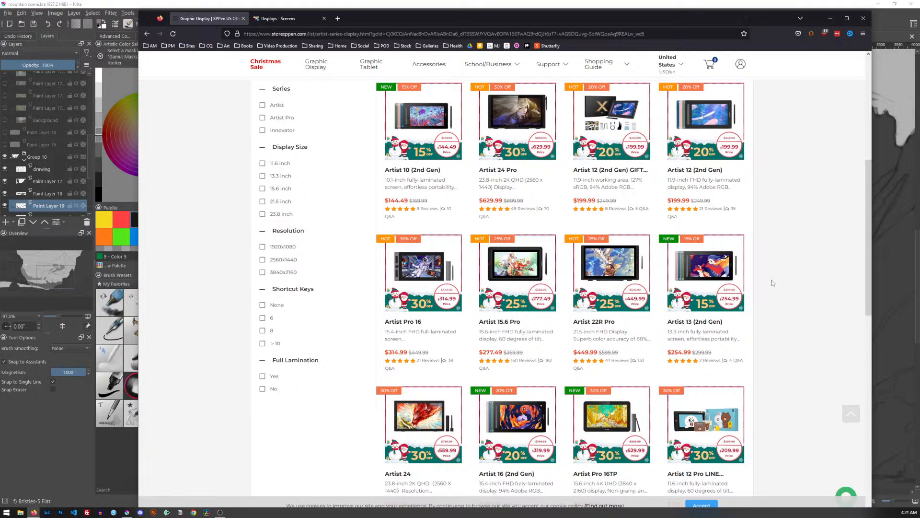
pyautogui.moveTo(728, 13)
pyautogui.mouseDown()
pyautogui.moveTo(728, 23)
pyautogui.moveTo(724, 11)
pyautogui.mouseUp()
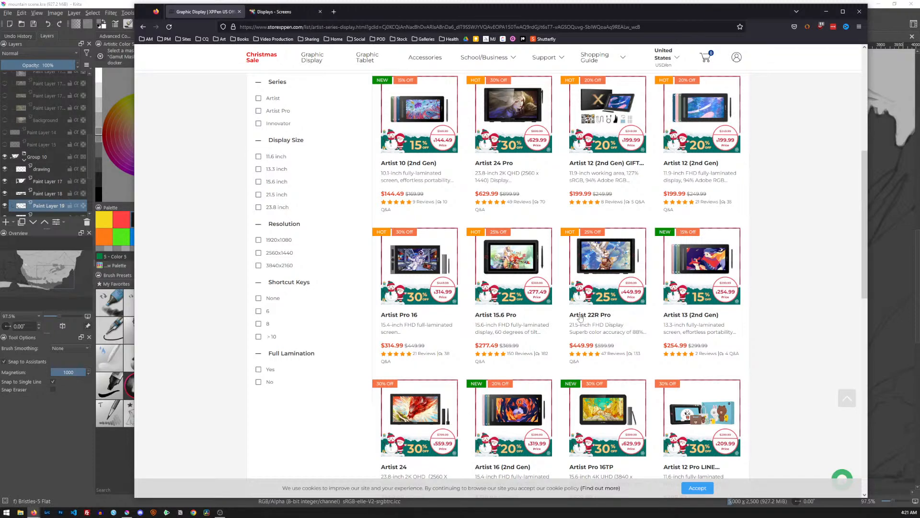
pyautogui.scroll(1, 619, 310)
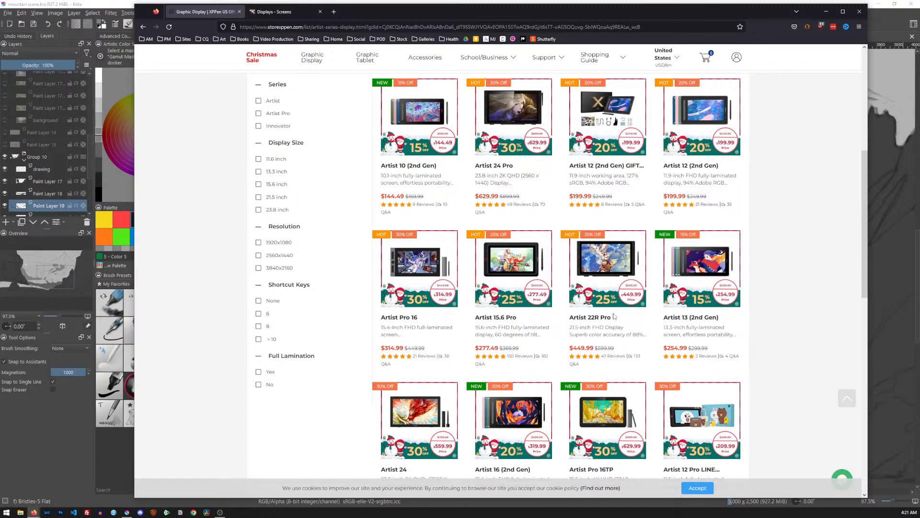
pyautogui.scroll(-1, 615, 316)
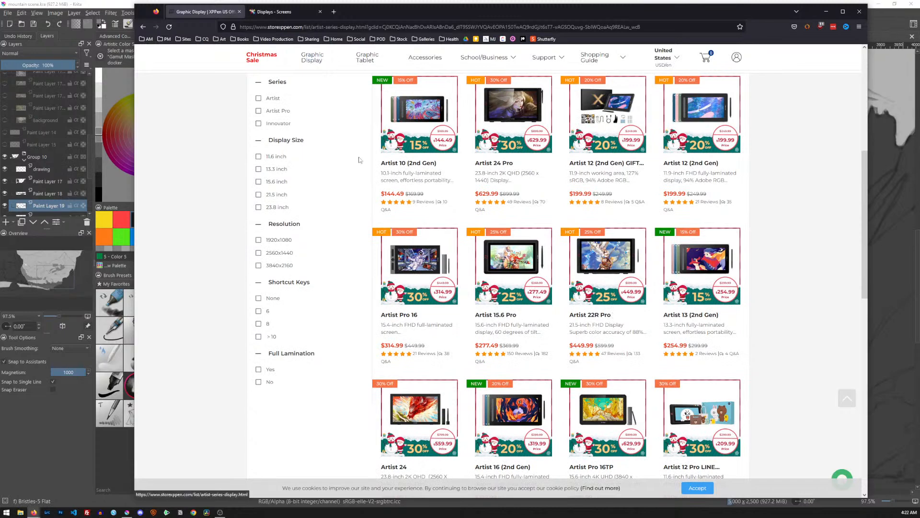
# - Return to the Wacom Displays page and recheck the Cintiq models' prices for comparison
pyautogui.click(273, 11)
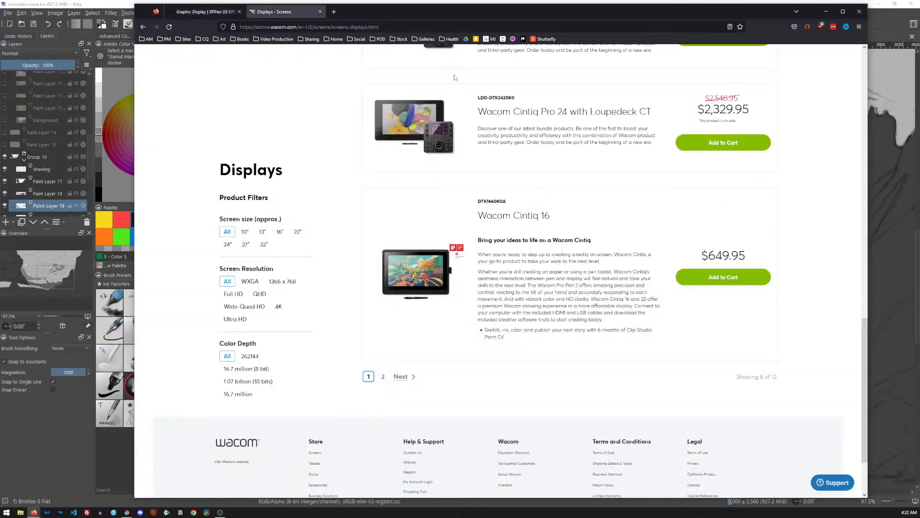
pyautogui.scroll(3, 513, 288)
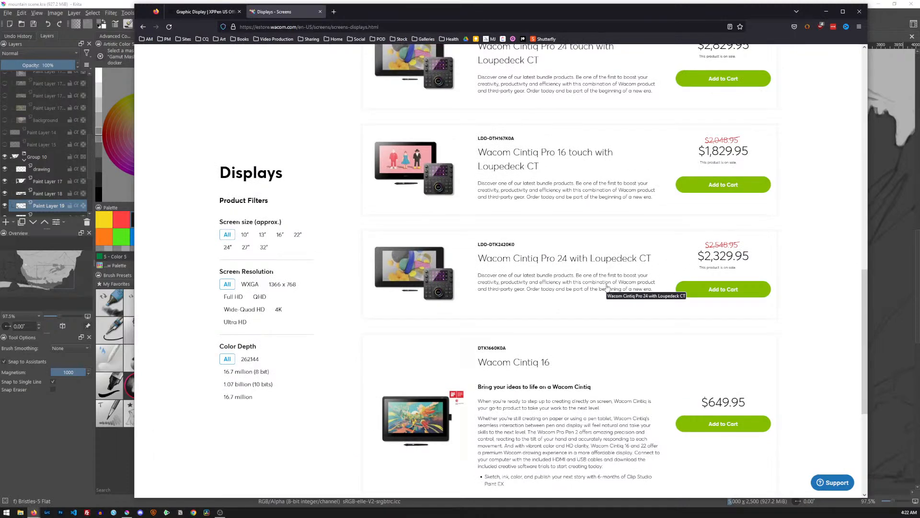
pyautogui.scroll(2, 607, 287)
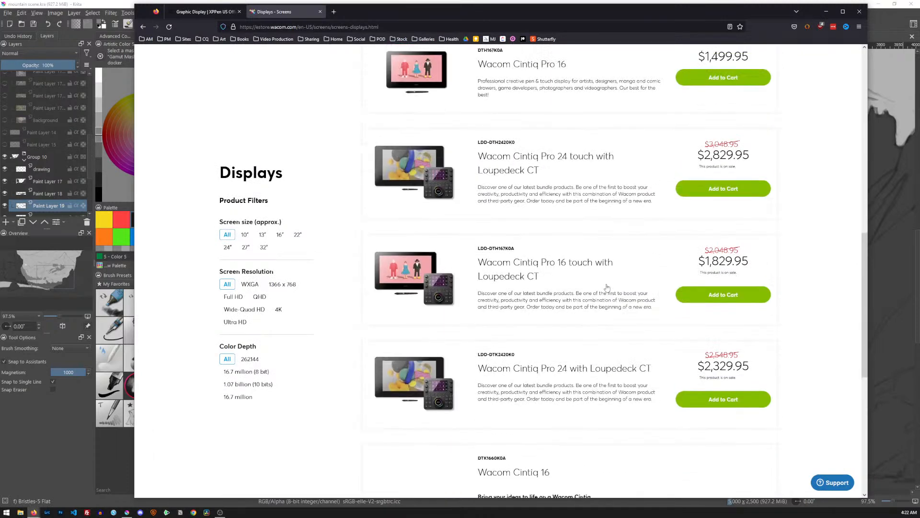
pyautogui.scroll(3, 607, 287)
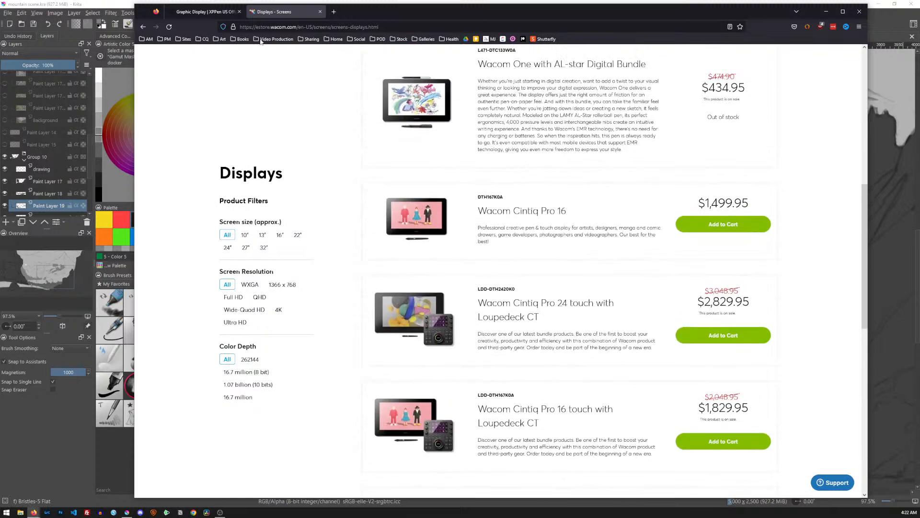
# - Go back to the XPPen store and look through its entire graphic display range, from Artist 10 to Artist 22E Pro
pyautogui.click(208, 12)
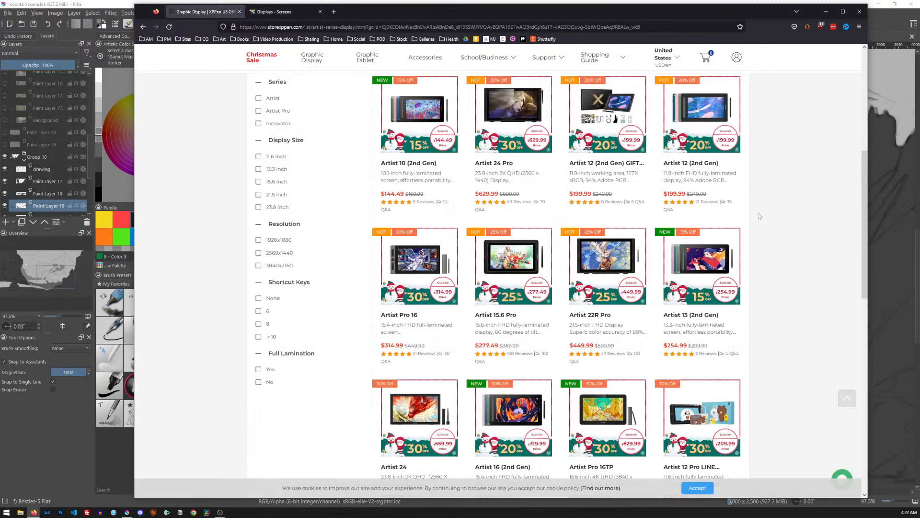
pyautogui.scroll(3, 757, 213)
pyautogui.scroll(-5, 762, 218)
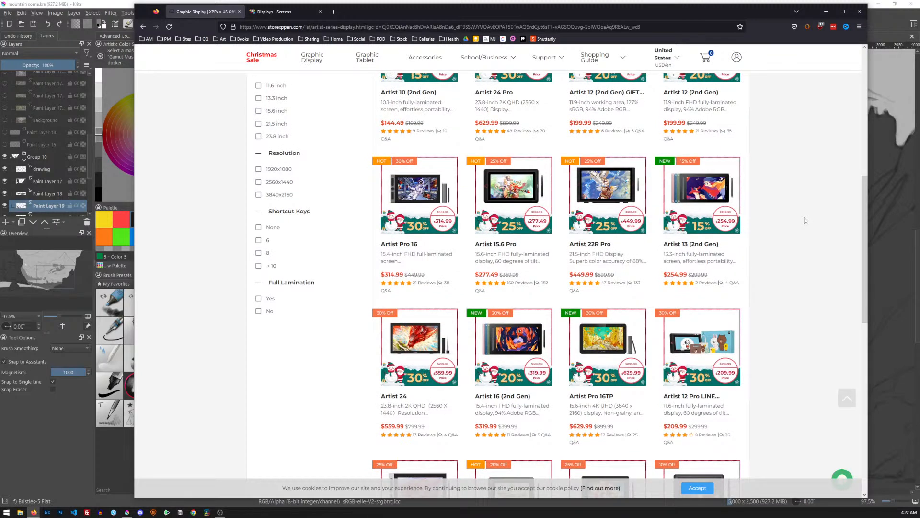
pyautogui.scroll(-1, 806, 220)
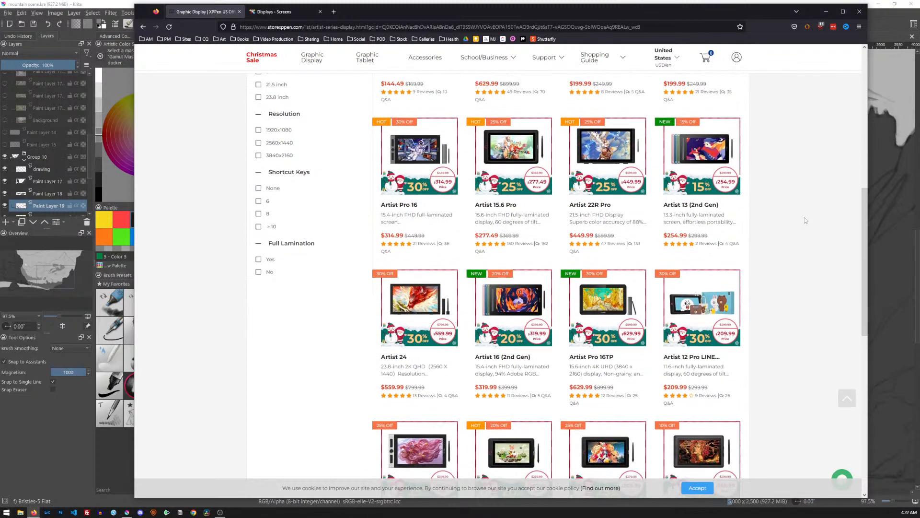
pyautogui.scroll(-3, 805, 220)
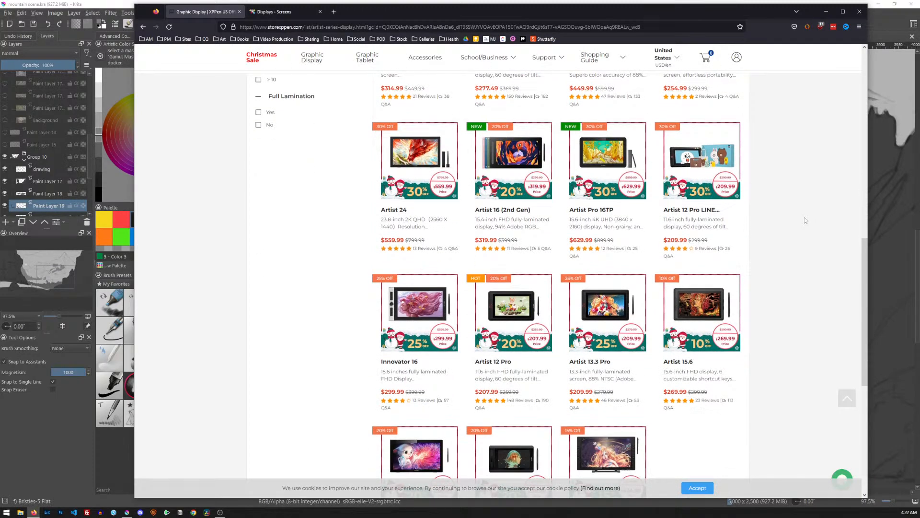
pyautogui.scroll(-2, 806, 220)
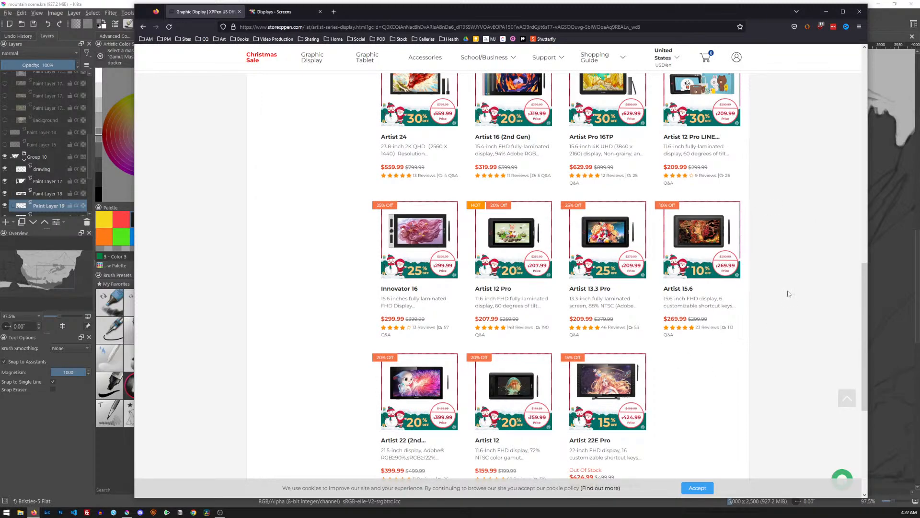
pyautogui.scroll(2, 789, 294)
pyautogui.scroll(5, 788, 294)
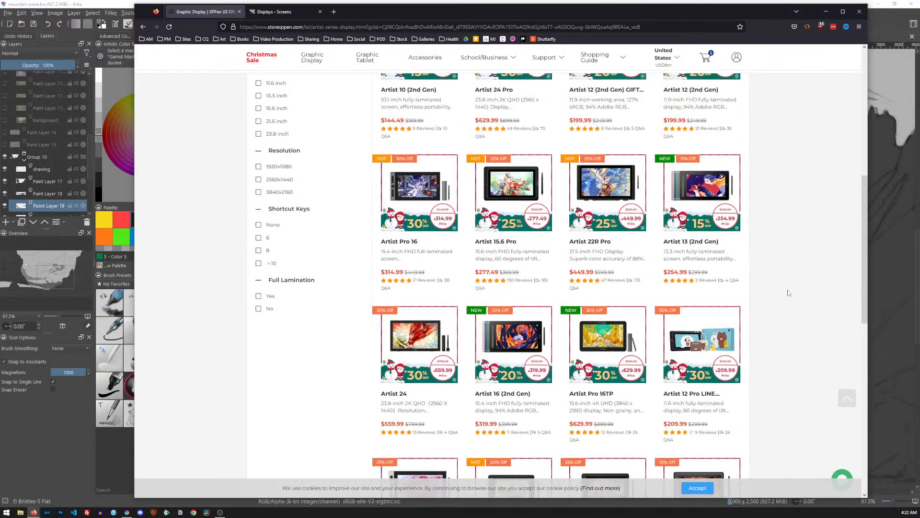
pyautogui.scroll(4, 587, 246)
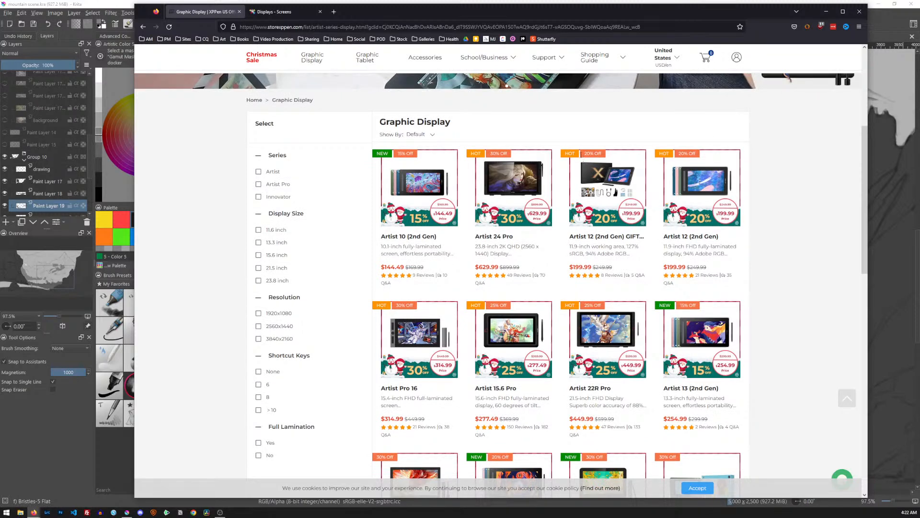
# - Close the browser to return to Krita and fit the whole mountain scene in view
pyautogui.click(858, 14)
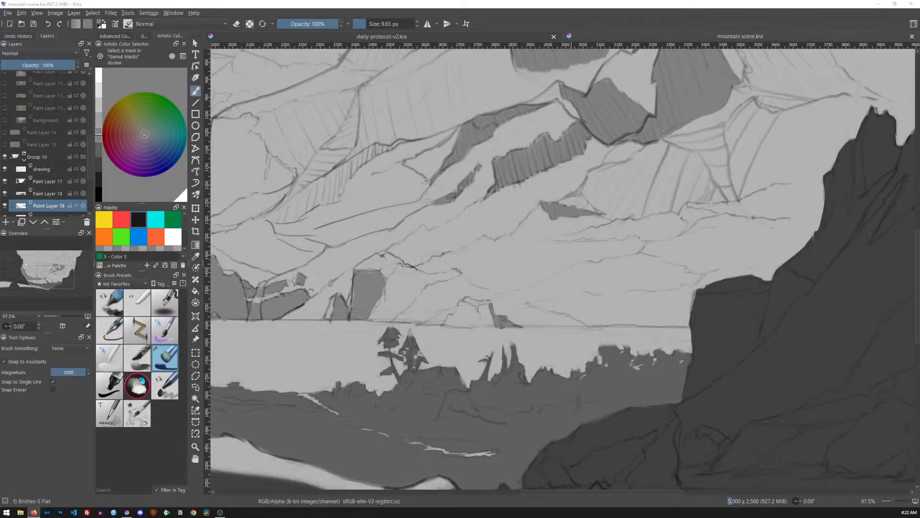
pyautogui.moveTo(576, 254); pyautogui.dragTo(556, 286)
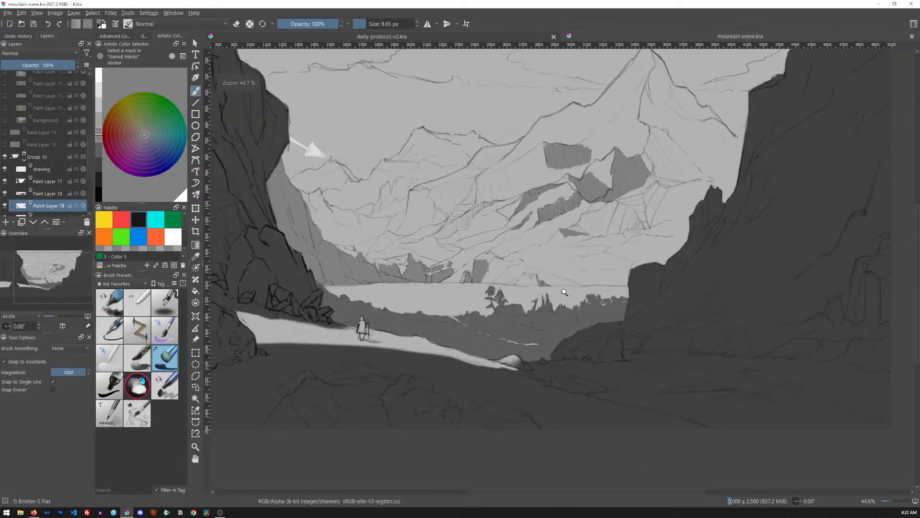
pyautogui.moveTo(575, 215); pyautogui.dragTo(583, 246)
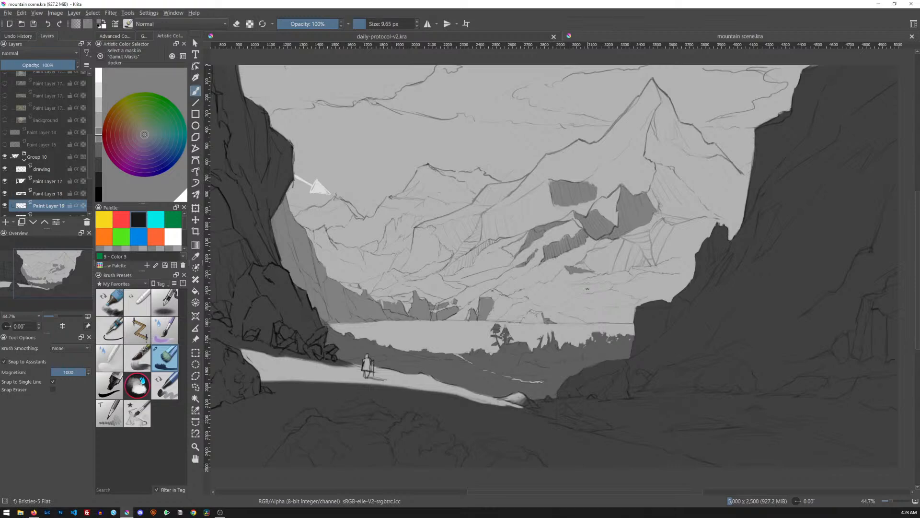
pyautogui.press('2')
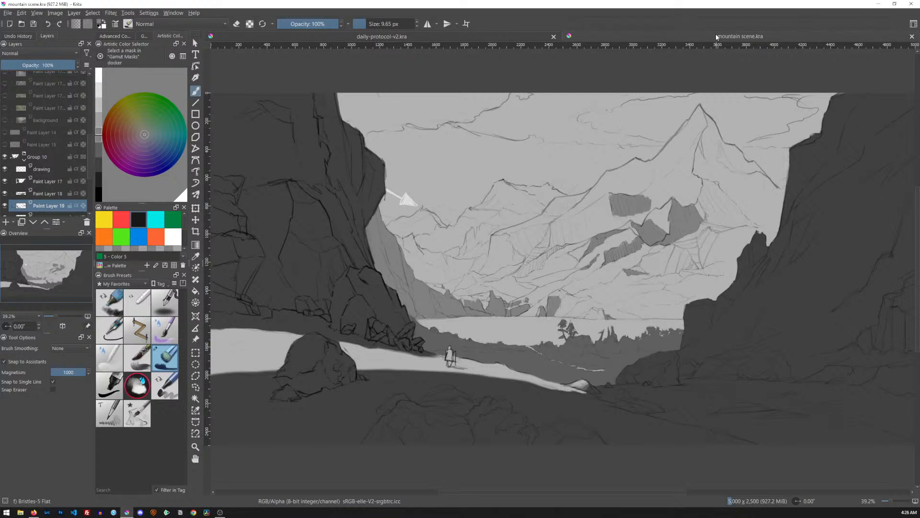
# - Start exporting the mountain scene as JPEG and create a folder named 11-3607 inside Daily Art Photos > 2022 > 12
pyautogui.hotkey('ctrl', 'shift', 'e')
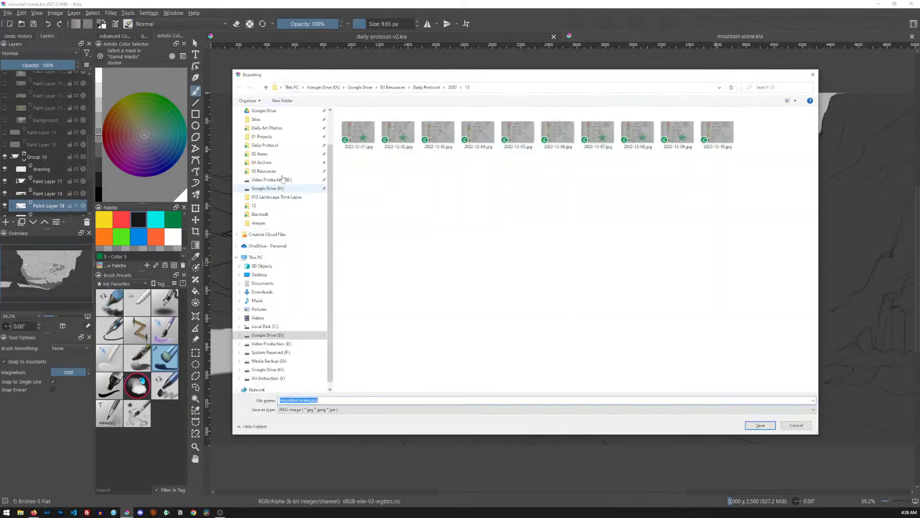
pyautogui.scroll(1, 272, 150)
pyautogui.click(272, 147)
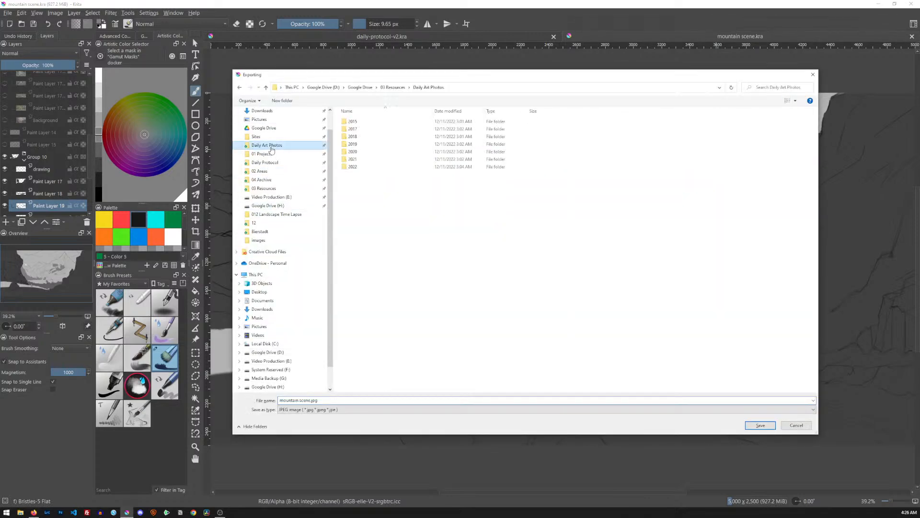
pyautogui.doubleClick(350, 166)
pyautogui.doubleClick(351, 204)
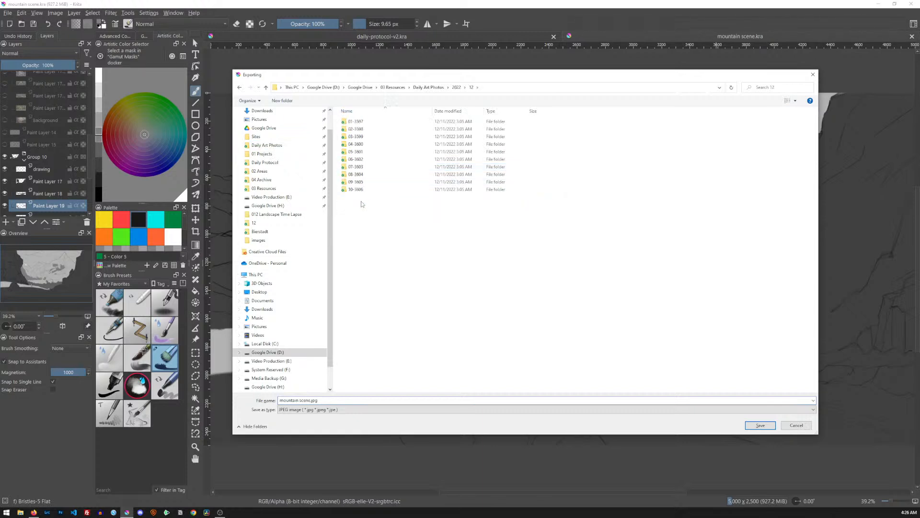
pyautogui.click(282, 100)
pyautogui.write('11-3607')
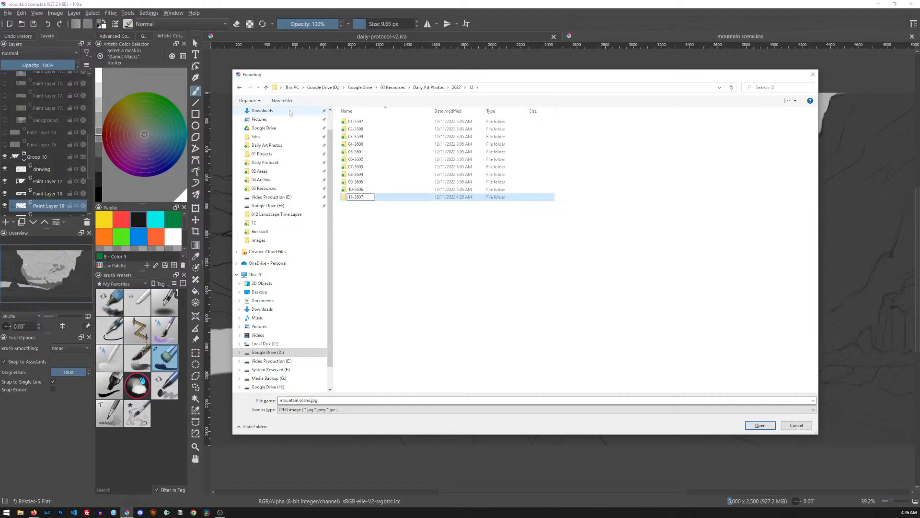
pyautogui.press('Return')
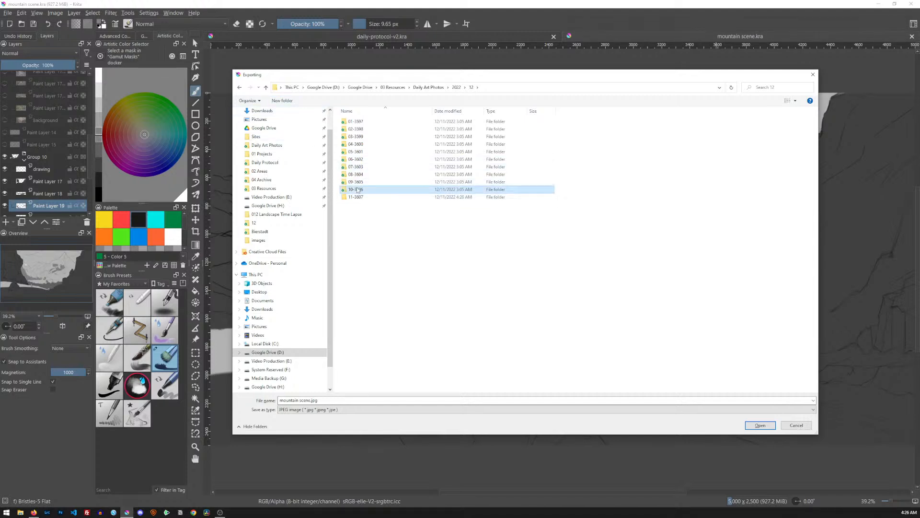
# - Base the export's file name on the existing JPEG in folder 10-3606, and save the export in folder 11-3607
pyautogui.doubleClick(356, 189)
pyautogui.click(358, 139)
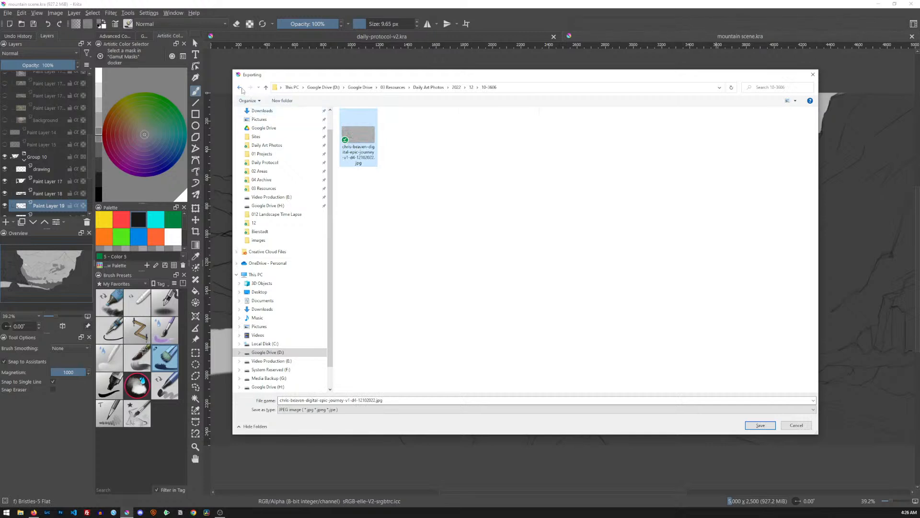
pyautogui.click(240, 88)
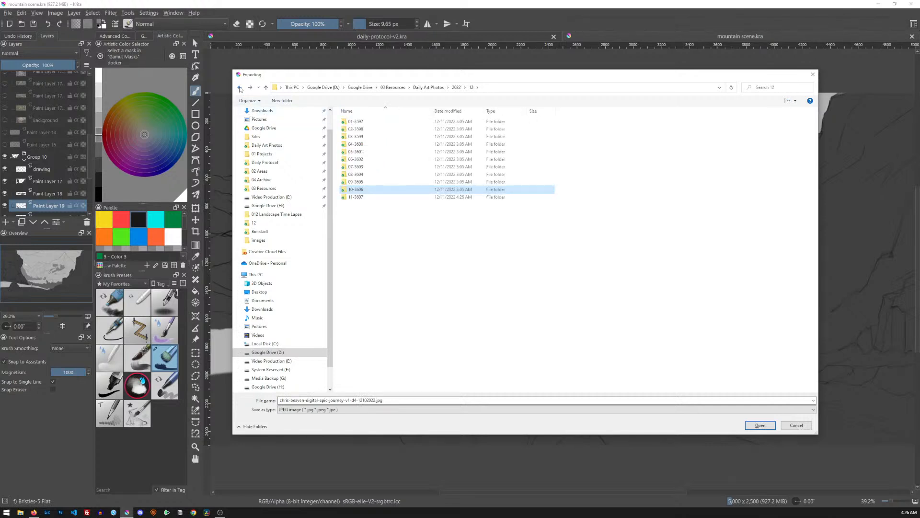
pyautogui.doubleClick(356, 198)
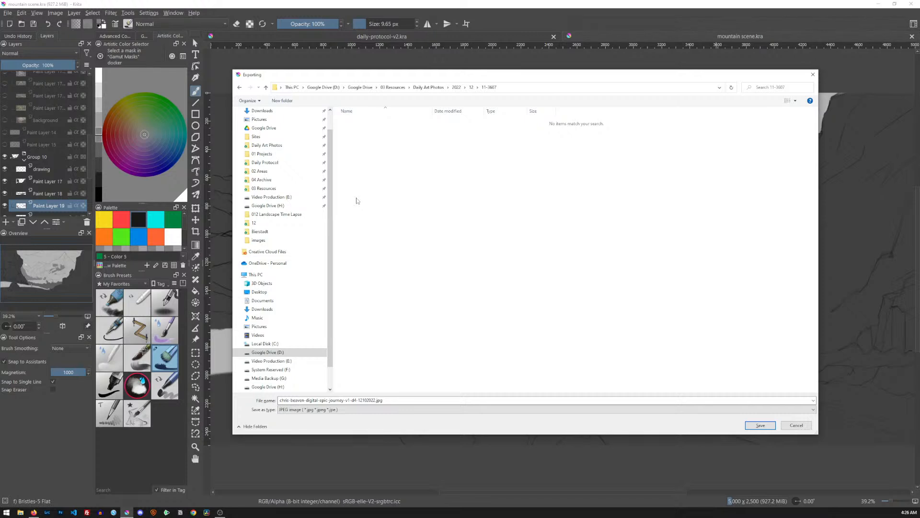
pyautogui.click(350, 400)
pyautogui.click(356, 400)
pyautogui.press('Return')
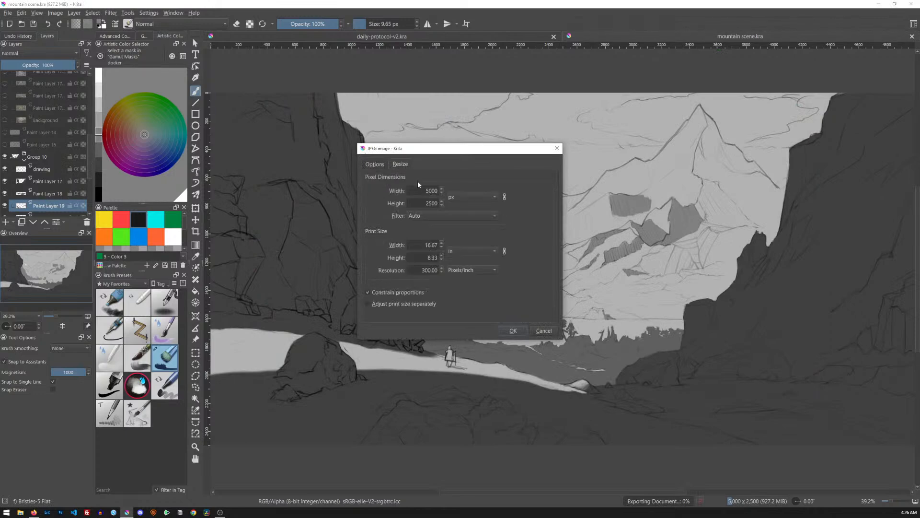
# - Set the exported JPEG's width to 1200 px and complete the export
pyautogui.moveTo(426, 190); pyautogui.dragTo(448, 191)
pyautogui.write('1200')
pyautogui.click(511, 330)
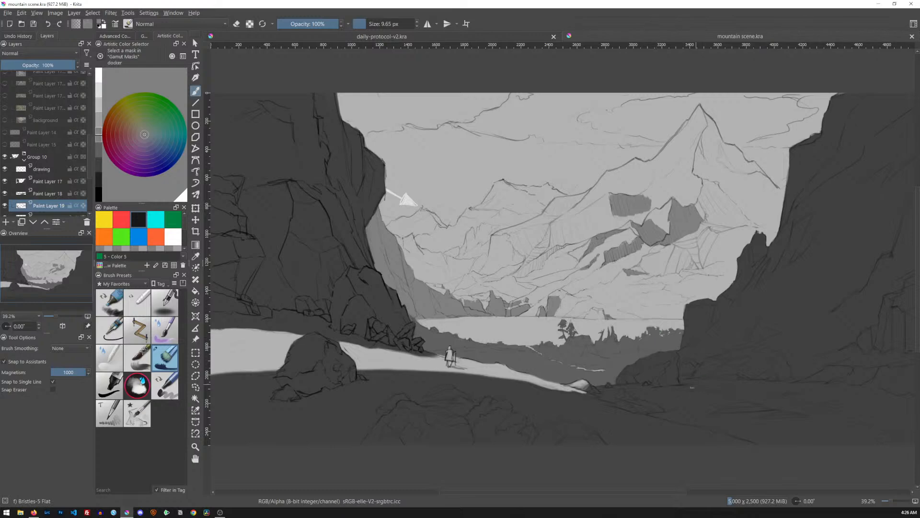
# - Examine the dark foreground and the base of the right-hand cliff up close, and compare them with the whole mountain scene
pyautogui.moveTo(712, 395); pyautogui.dragTo(751, 370)
pyautogui.moveTo(789, 399); pyautogui.dragTo(641, 303)
pyautogui.press('t')
pyautogui.moveTo(768, 338); pyautogui.dragTo(758, 354)
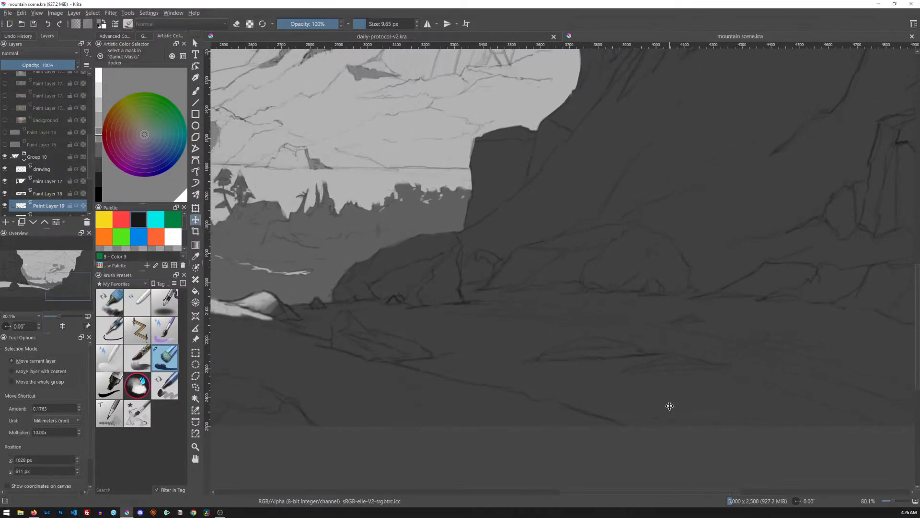
pyautogui.moveTo(649, 204); pyautogui.dragTo(630, 244)
pyautogui.moveTo(570, 247); pyautogui.dragTo(697, 304)
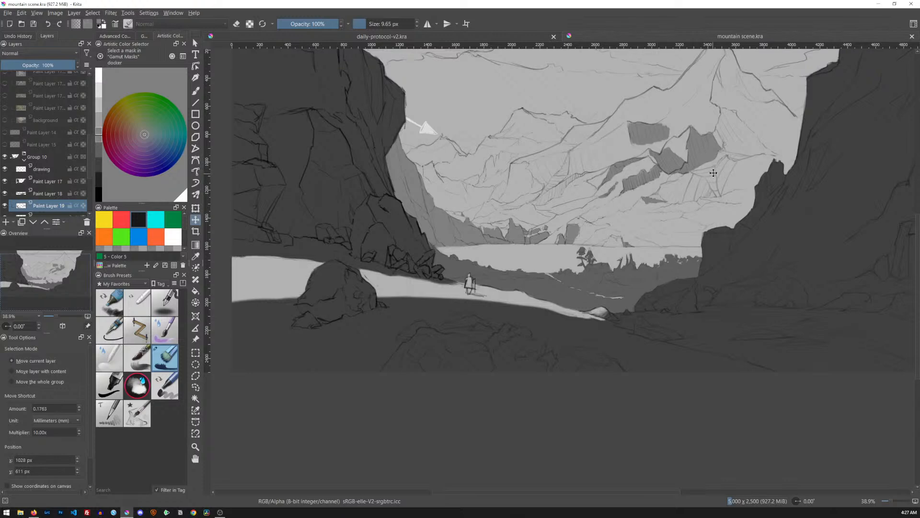
pyautogui.moveTo(733, 197); pyautogui.dragTo(677, 237)
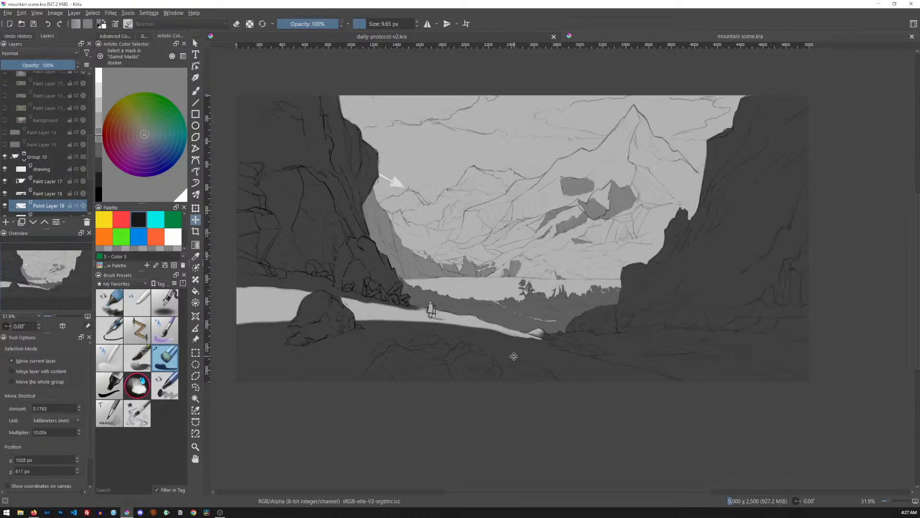
# - Set up the Bristles-4 Glaze brush as an eraser with a size of 156.48 px
pyautogui.moveTo(87, 169); pyautogui.dragTo(89, 179)
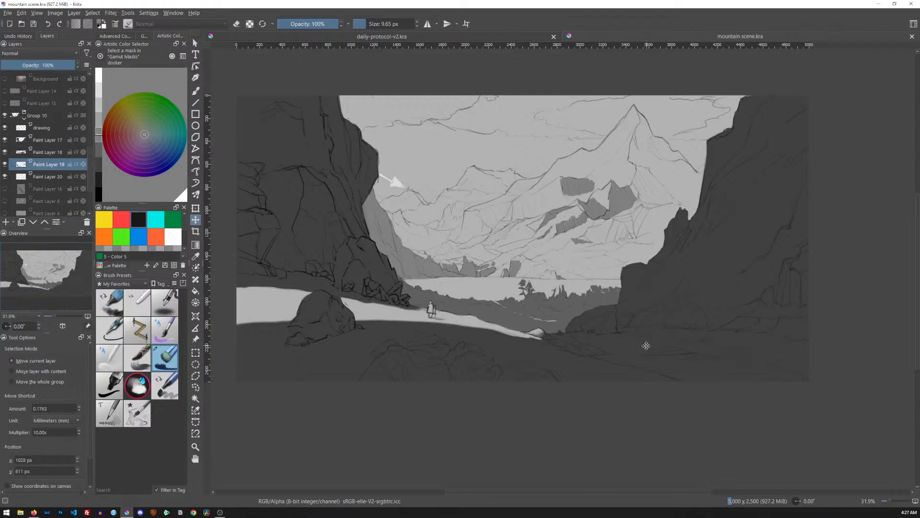
pyautogui.click(139, 360)
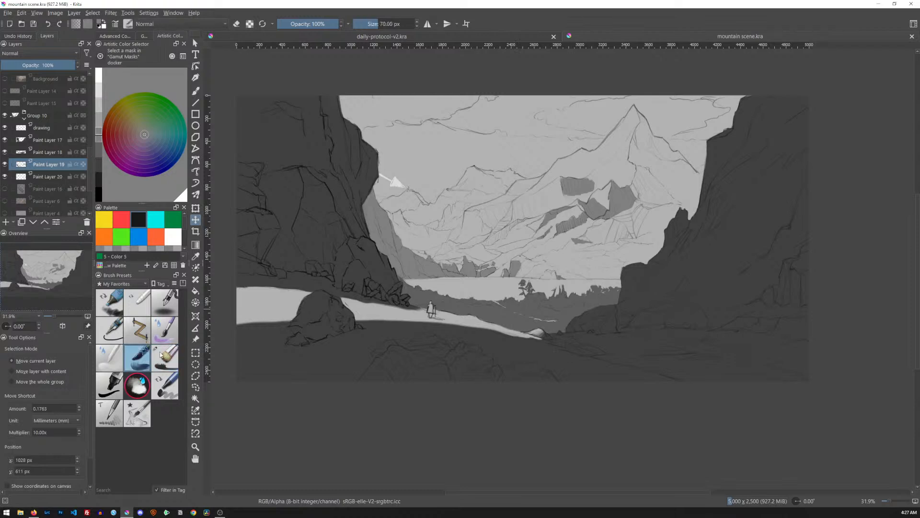
pyautogui.press('b')
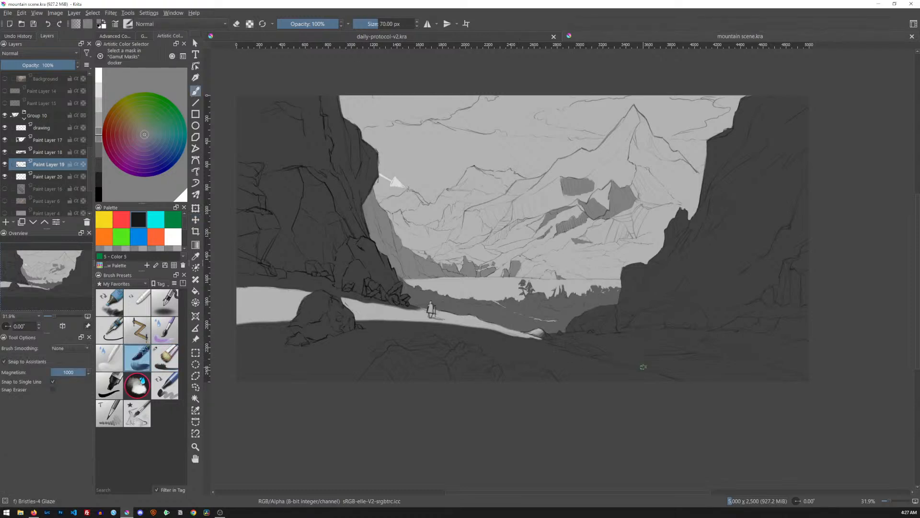
pyautogui.keyDown('shift'); pyautogui.moveTo(667, 358); pyautogui.dragTo(693, 358); pyautogui.keyUp('shift')
pyautogui.press('e')
# - Try lightening the dark ground below the right-hand cliff by erasing on Paint Layer 17, and undo the strokes
pyautogui.moveTo(630, 331); pyautogui.dragTo(602, 339)
pyautogui.click(47, 140)
pyautogui.moveTo(602, 338)
pyautogui.mouseDown()
pyautogui.moveTo(642, 335)
pyautogui.moveTo(606, 343)
pyautogui.moveTo(622, 345)
pyautogui.moveTo(591, 339)
pyautogui.moveTo(691, 334)
pyautogui.moveTo(618, 356)
pyautogui.moveTo(695, 336)
pyautogui.moveTo(708, 335)
pyautogui.moveTo(688, 346)
pyautogui.moveTo(746, 336)
pyautogui.moveTo(725, 350)
pyautogui.moveTo(744, 353)
pyautogui.moveTo(646, 365)
pyautogui.moveTo(752, 345)
pyautogui.moveTo(760, 354)
pyautogui.moveTo(709, 369)
pyautogui.moveTo(798, 361)
pyautogui.moveTo(721, 376)
pyautogui.moveTo(858, 388)
pyautogui.mouseUp()
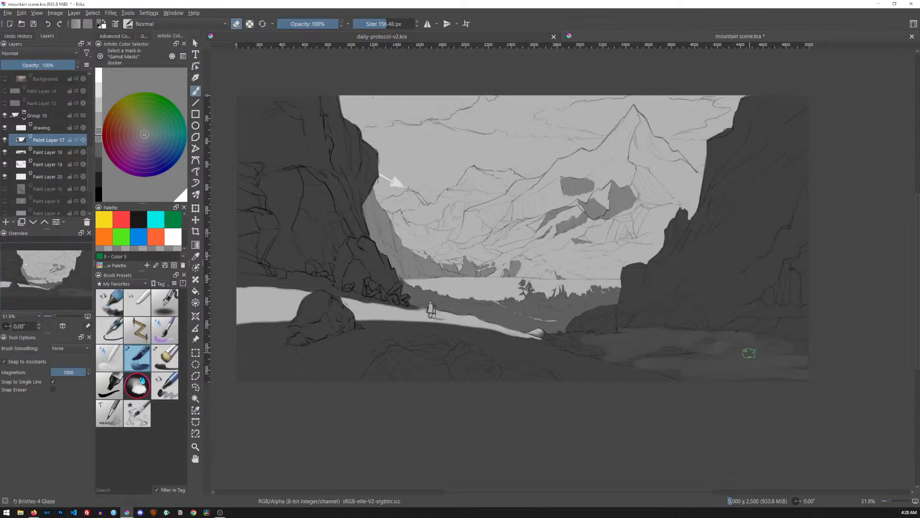
pyautogui.keyDown('ctrl'); pyautogui.click(739, 357); pyautogui.keyUp('ctrl')
pyautogui.hotkey('ctrl', 'z')
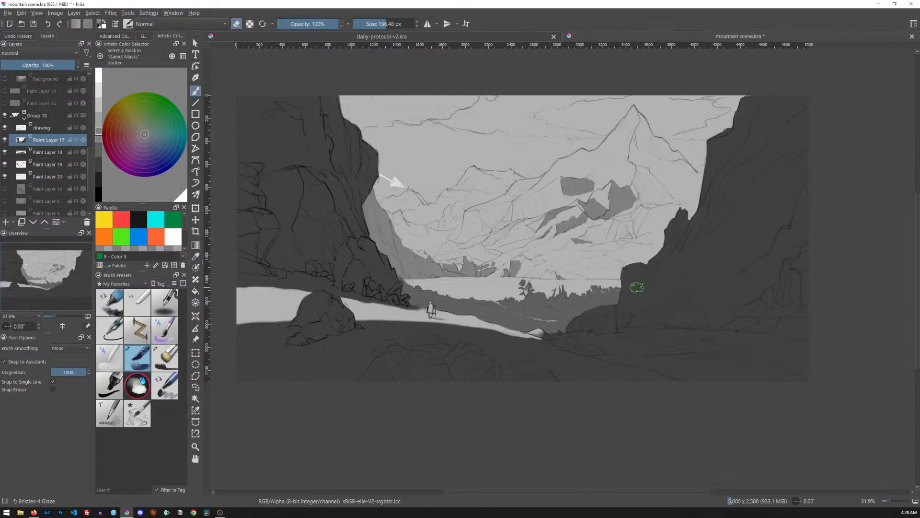
# - Check the scene in canvas-only view, and erase the uppermost grey shadow patch on the mountain in Paint Layer 19
pyautogui.press('Tab')
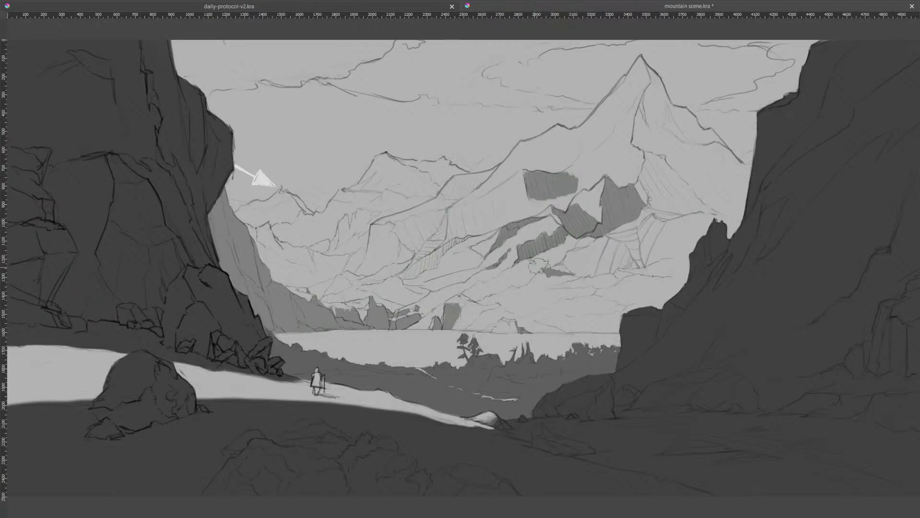
pyautogui.press('Tab')
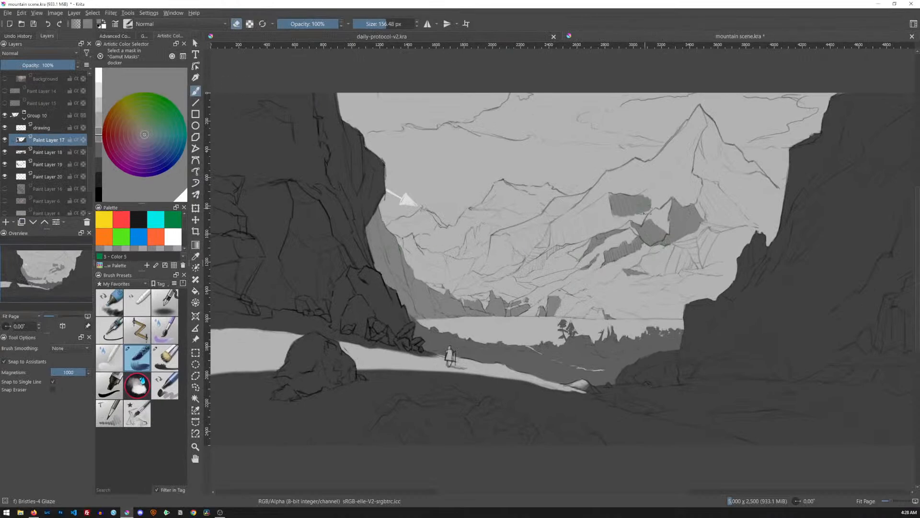
pyautogui.click(48, 164)
pyautogui.moveTo(638, 192)
pyautogui.mouseDown()
pyautogui.moveTo(612, 213)
pyautogui.moveTo(644, 206)
pyautogui.mouseUp()
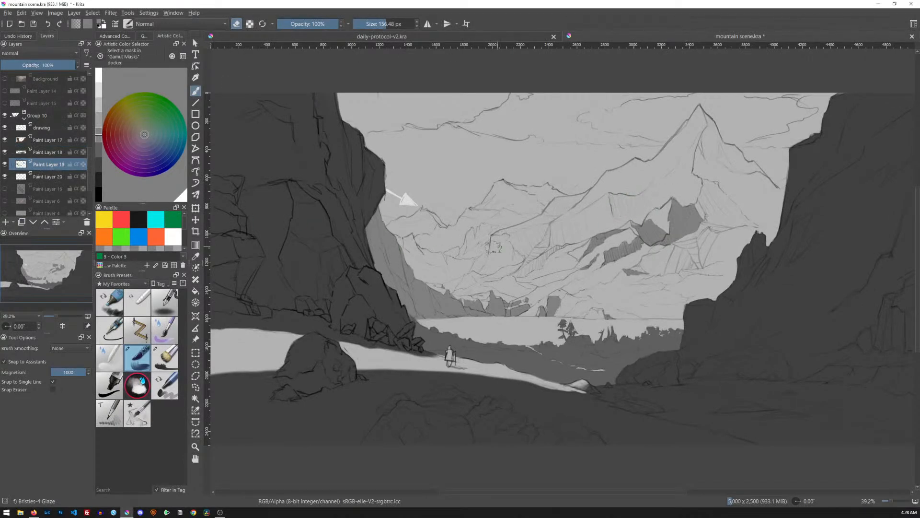
# - Erase the remaining grey shadow patches on the mountain with the Bristles-5 Flat brush at 54.50 px, and save the document
pyautogui.click(165, 357)
pyautogui.keyDown('shift'); pyautogui.moveTo(639, 253); pyautogui.dragTo(656, 253); pyautogui.keyUp('shift')
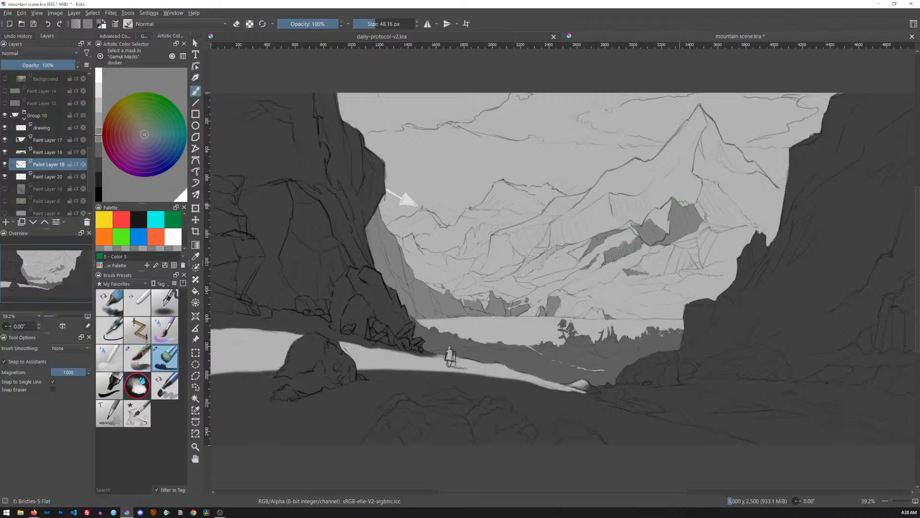
pyautogui.moveTo(606, 246)
pyautogui.keyDown('shift'); pyautogui.mouseDown()
pyautogui.moveTo(574, 252)
pyautogui.moveTo(666, 211)
pyautogui.moveTo(644, 233)
pyautogui.moveTo(663, 254)
pyautogui.mouseUp(); pyautogui.keyUp('shift')
pyautogui.hotkey('ctrl', 'z')
pyautogui.press('e')
pyautogui.moveTo(584, 245)
pyautogui.mouseDown()
pyautogui.moveTo(647, 231)
pyautogui.moveTo(618, 257)
pyautogui.moveTo(630, 268)
pyautogui.moveTo(670, 255)
pyautogui.moveTo(651, 252)
pyautogui.moveTo(696, 215)
pyautogui.moveTo(670, 211)
pyautogui.moveTo(597, 240)
pyautogui.mouseUp()
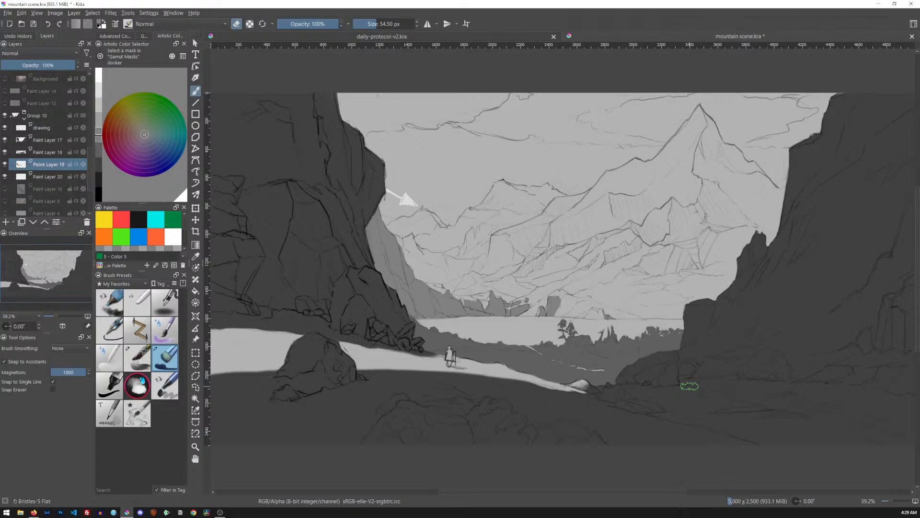
pyautogui.hotkey('ctrl', 's')
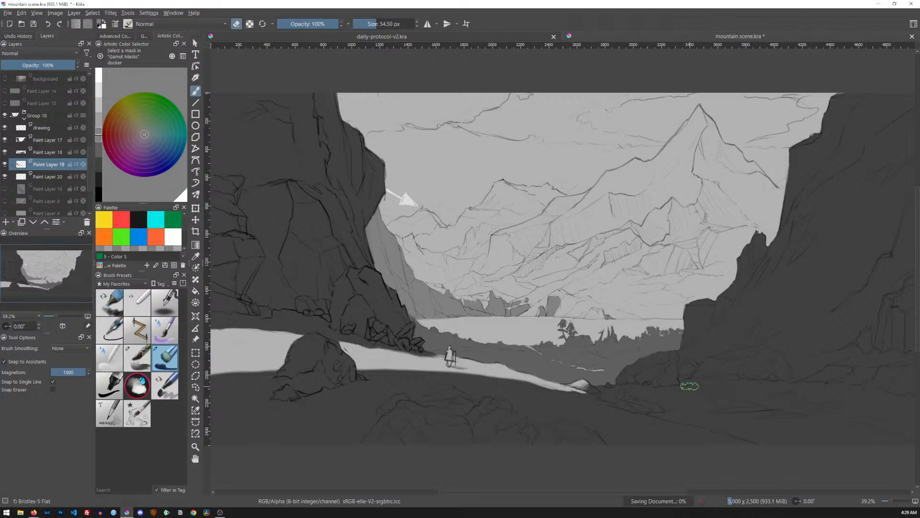